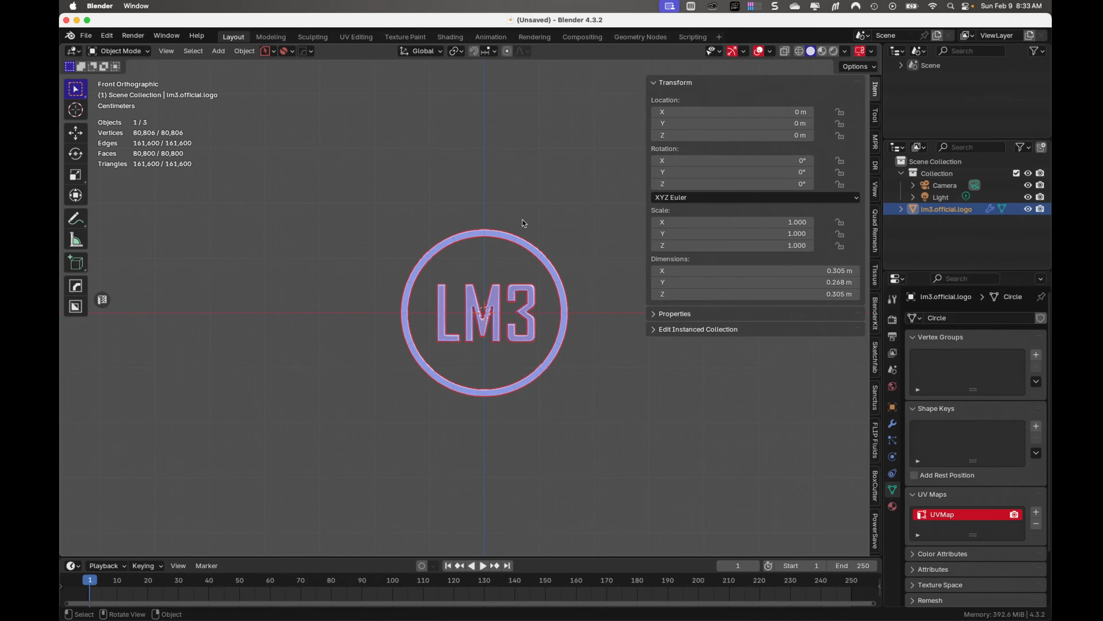
Delete the lm3.official.logo object from the scene
key(x)
click(534, 257)
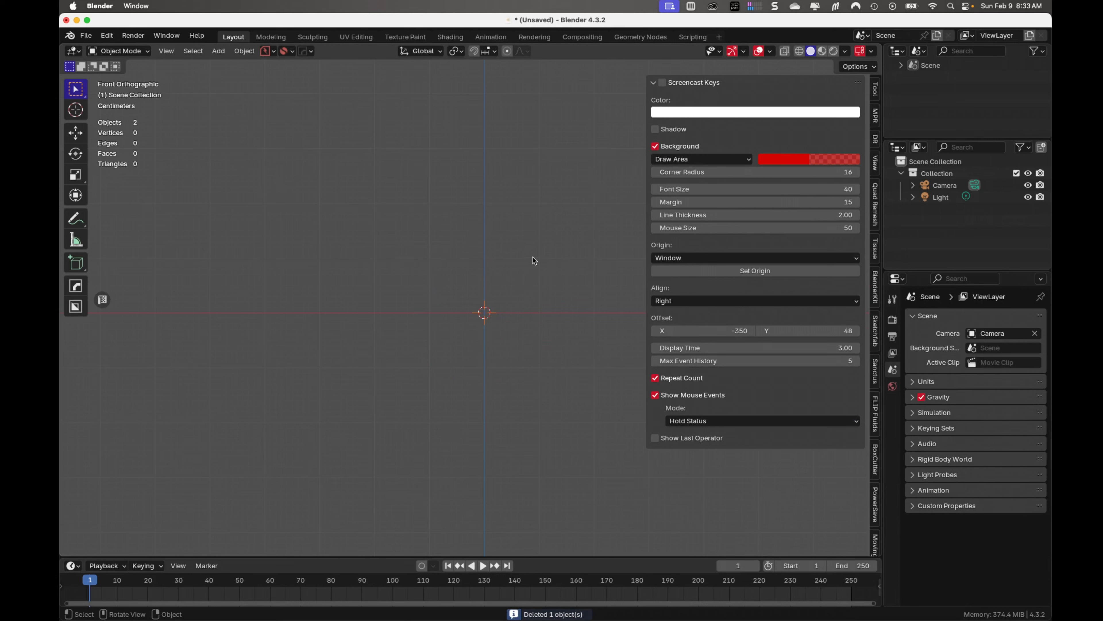
Enable the Screencast Keys display and hide the viewport sidebar
click(662, 82)
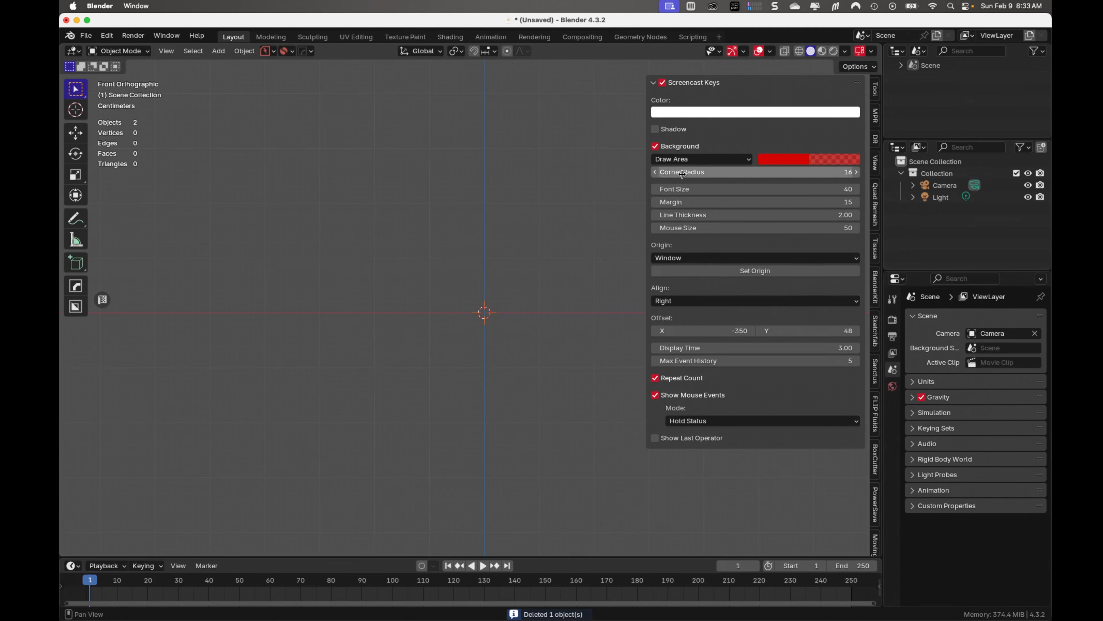
key(n)
key(n)
key(n)
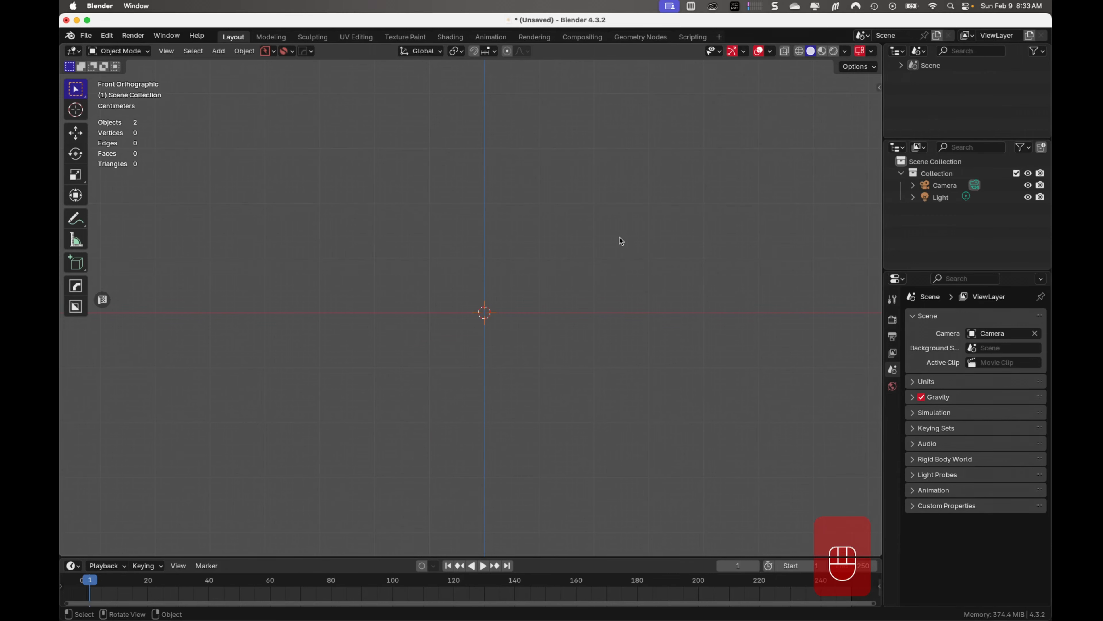
Add a mesh circle with 8 vertices at the world origin and align it to the view
key(shift+a)
mouse_move(590, 134)
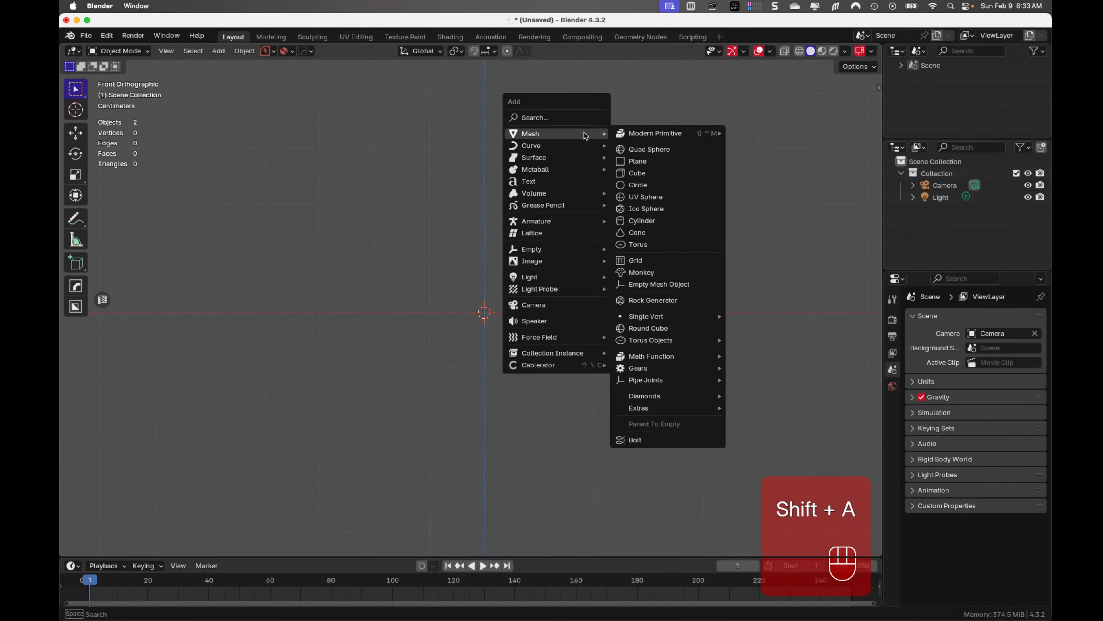
click(658, 187)
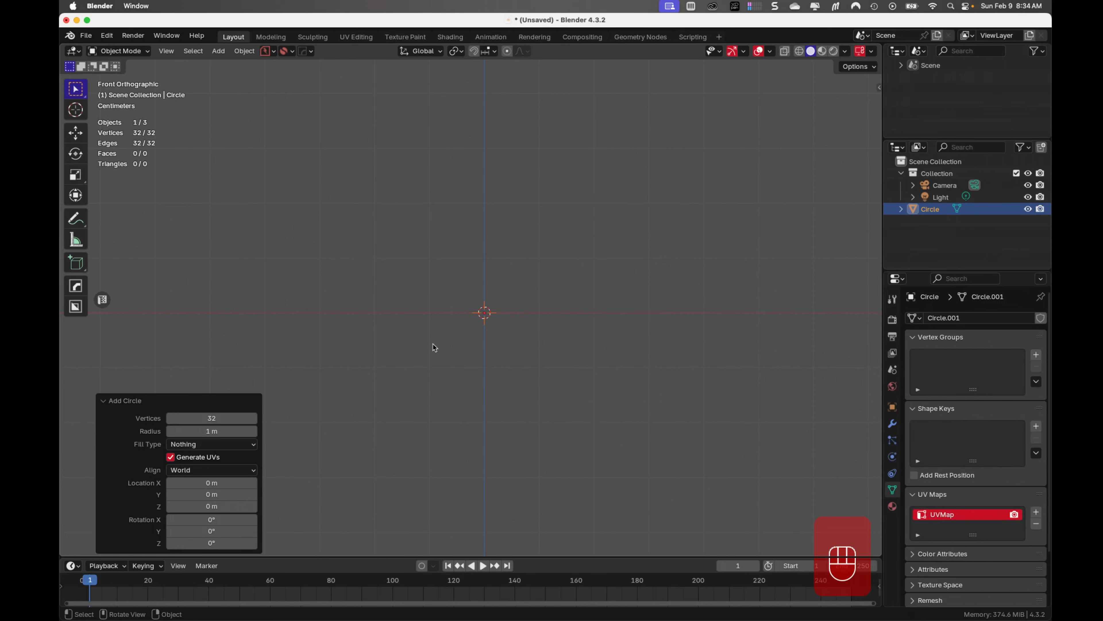
double_click(239, 416)
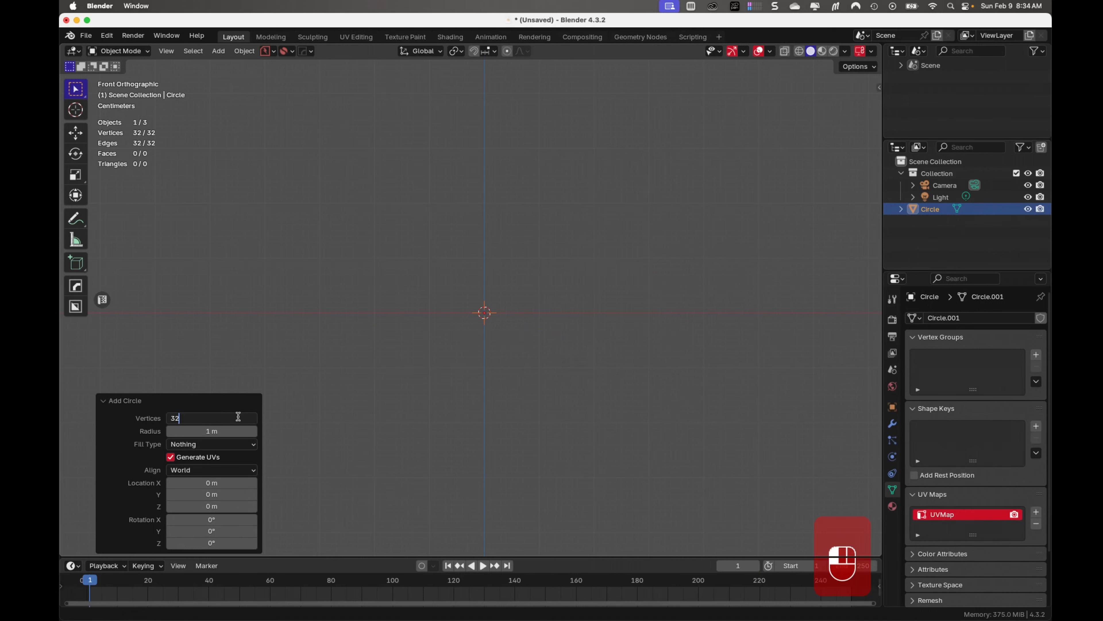
drag(238, 417, 130, 412)
text(8)
click(131, 413)
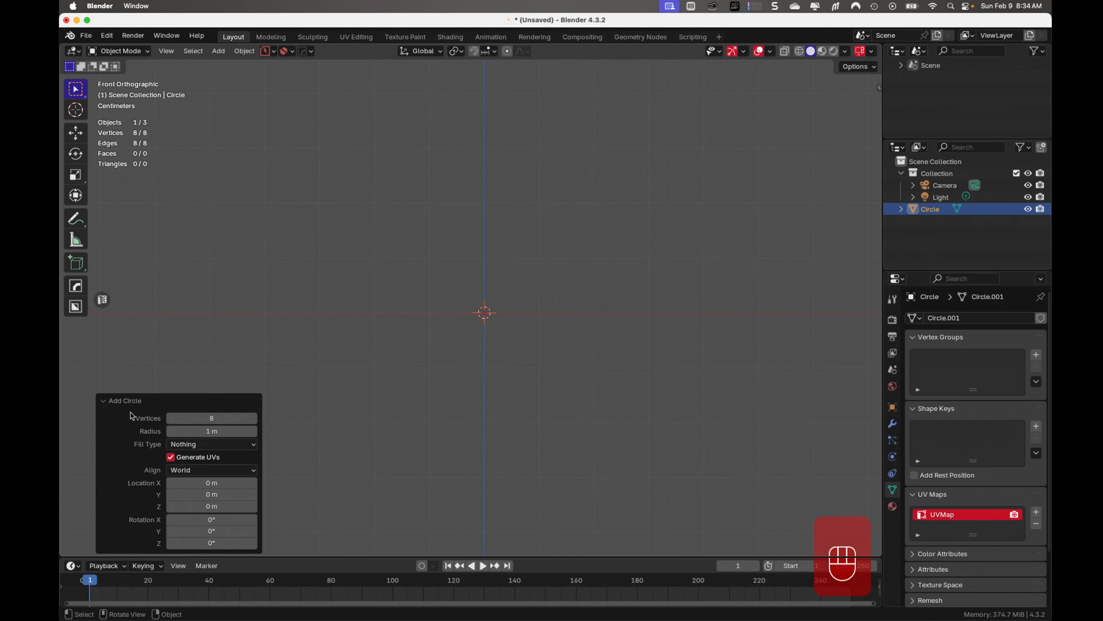
click(210, 471)
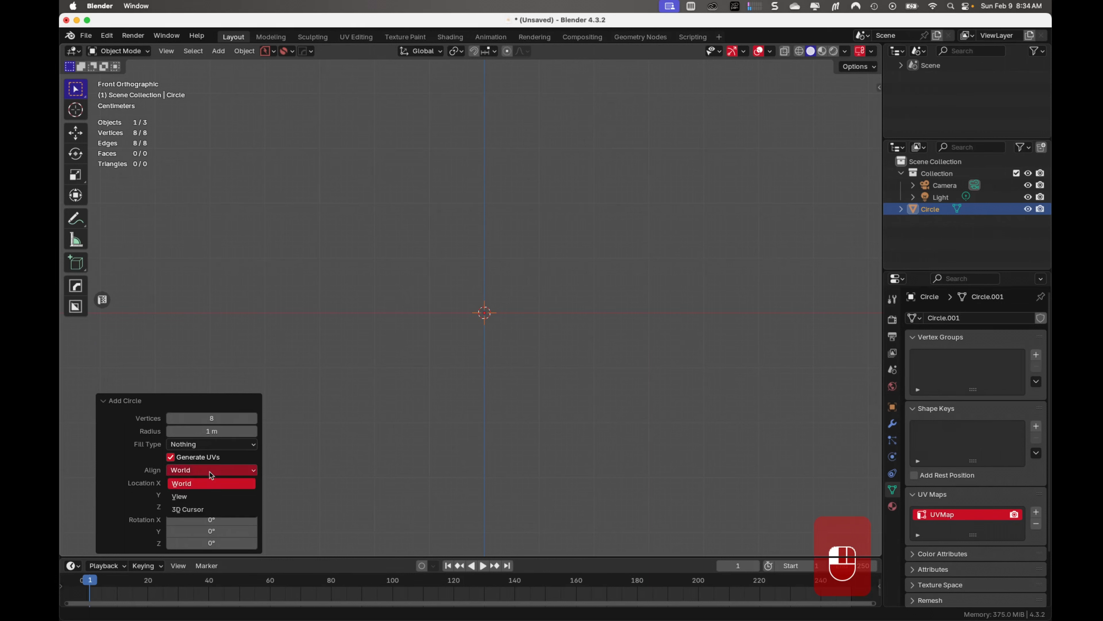
click(207, 496)
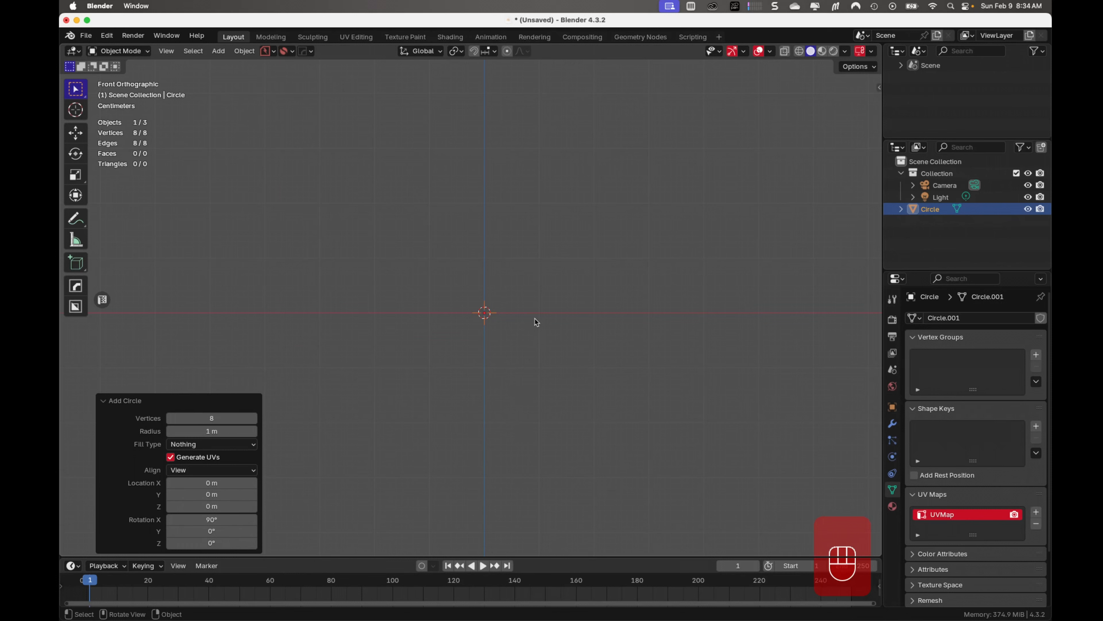
In Edit Mode, rotate the whole octagon 90° about the global Z axis
key(Tab)
scroll(470, 295, down, 4)
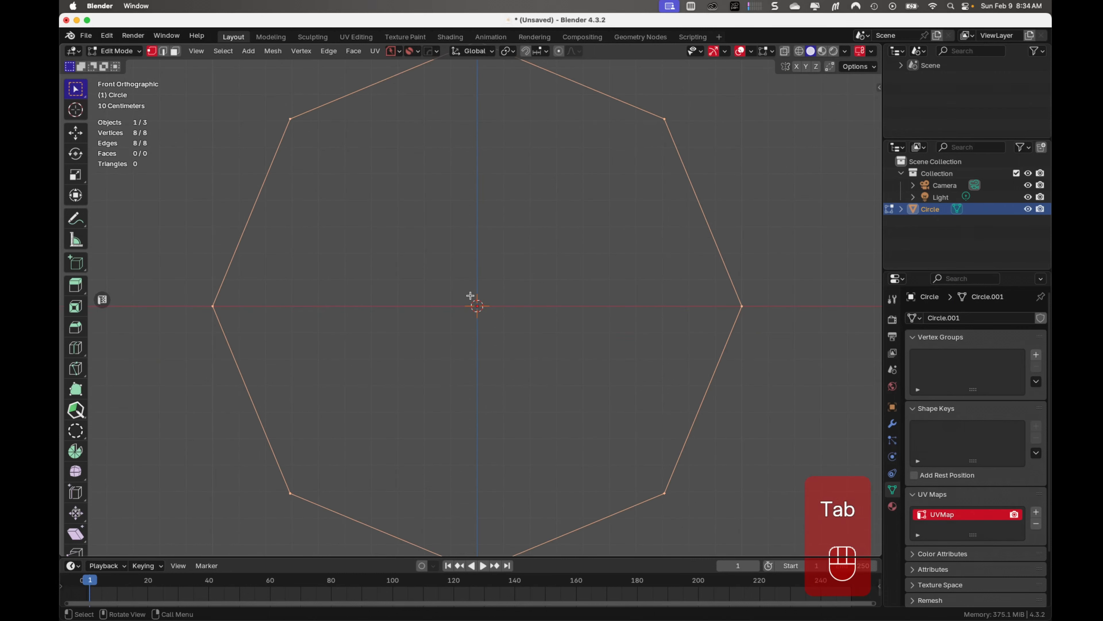
scroll(470, 295, down, 3)
text(r)
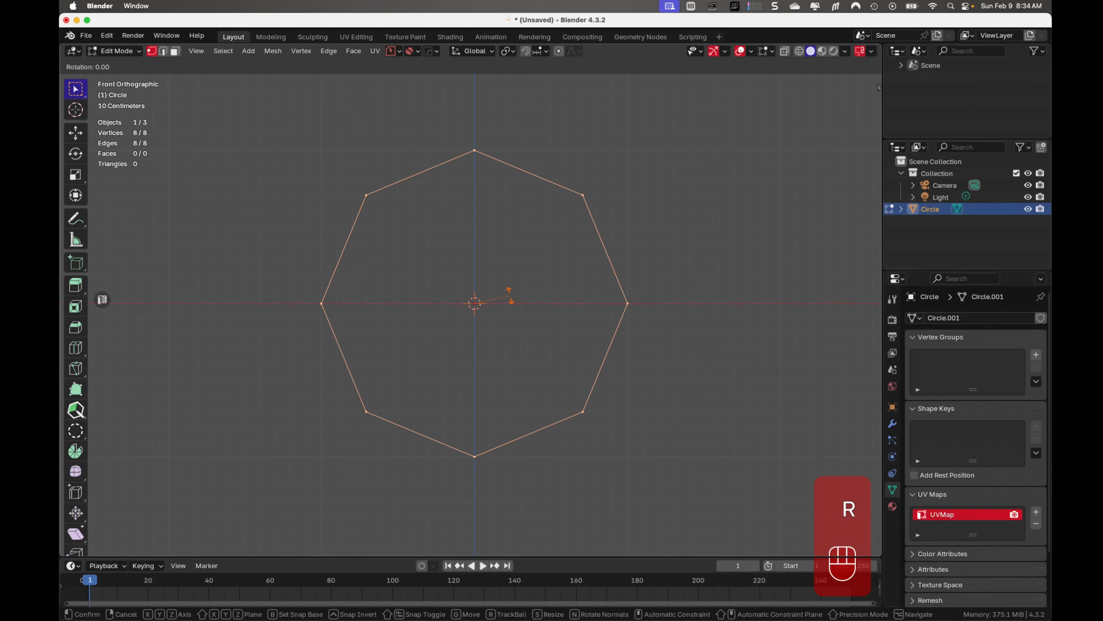
text(z)
text(90)
key(KP_Enter)
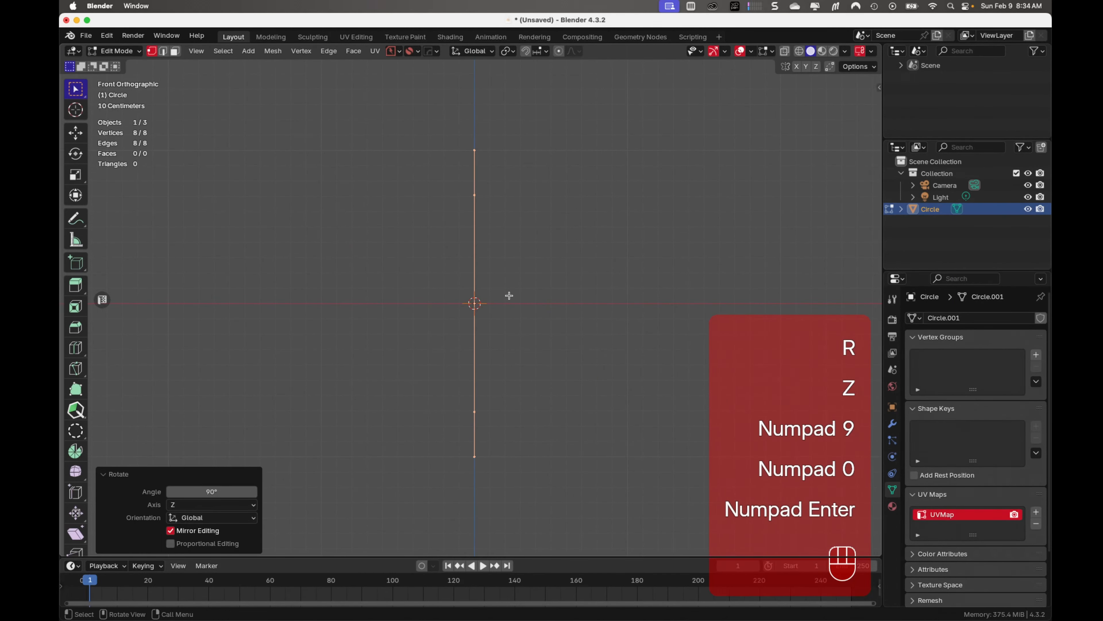
Scale the octagon down uniformly in two passes, by about 0.126 and by about 0.677
key(s)
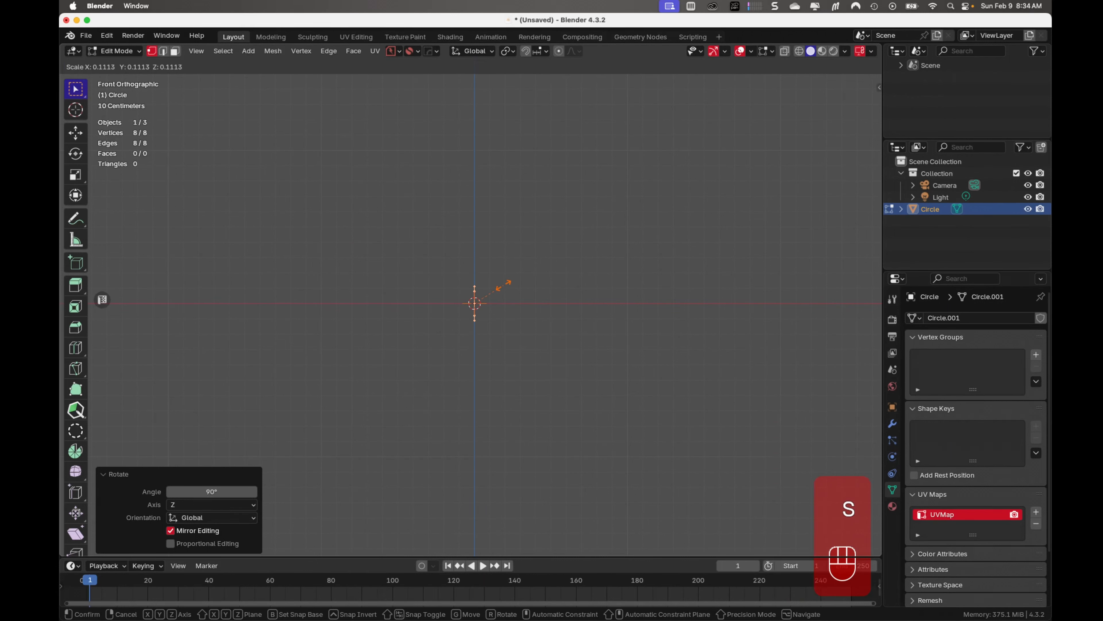
click(513, 281)
scroll(515, 296, up, 10)
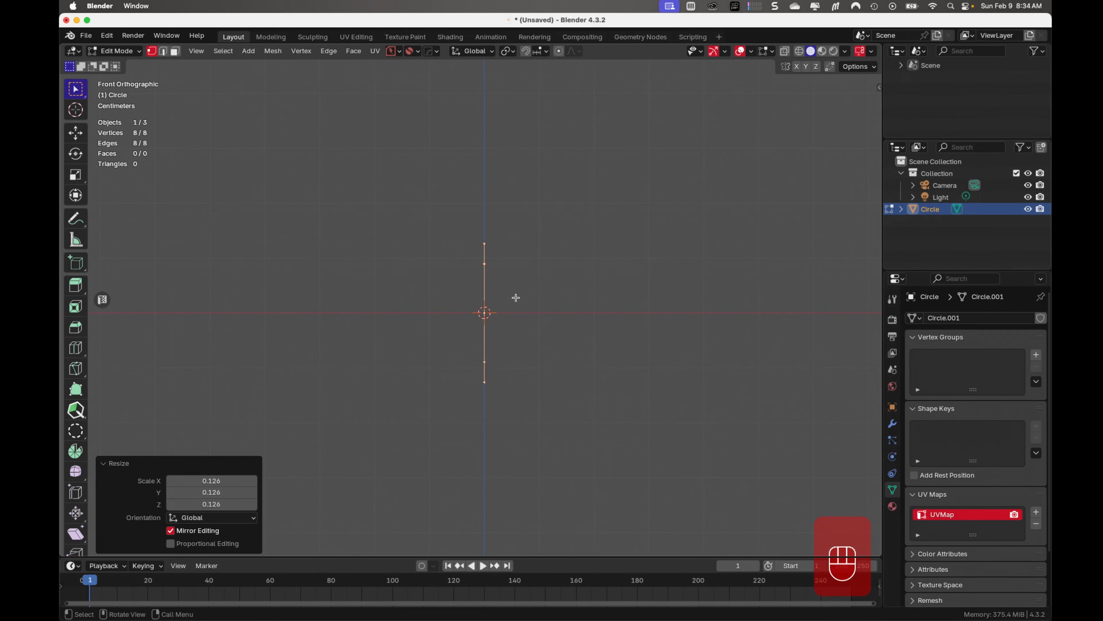
key(s)
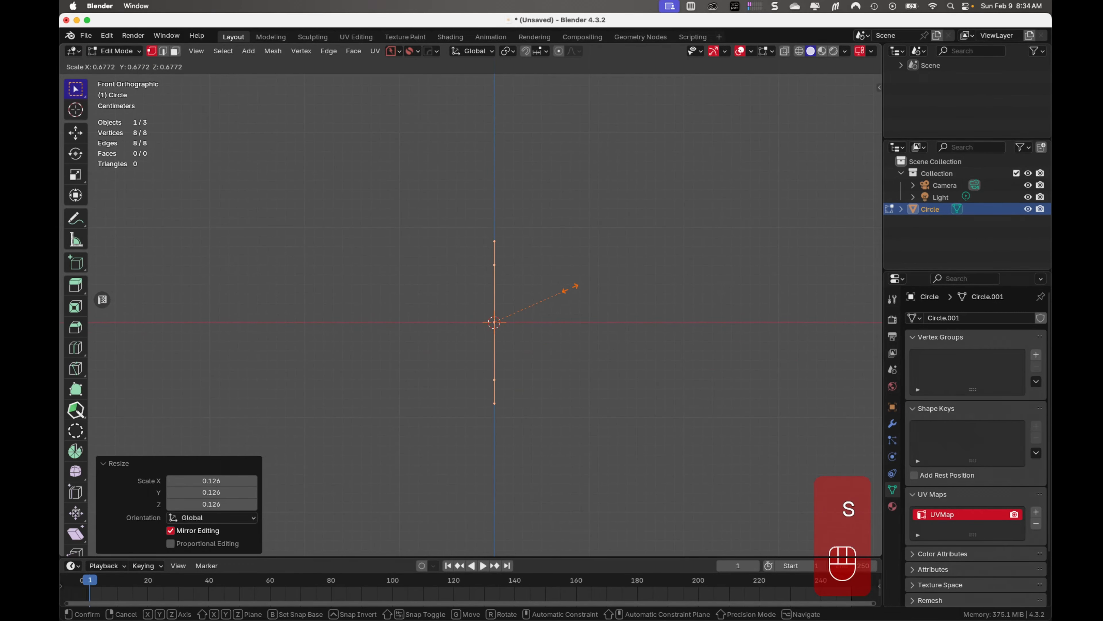
click(572, 288)
scroll(573, 291, up, 3)
scroll(574, 291, up, 2)
scroll(575, 293, down, 2)
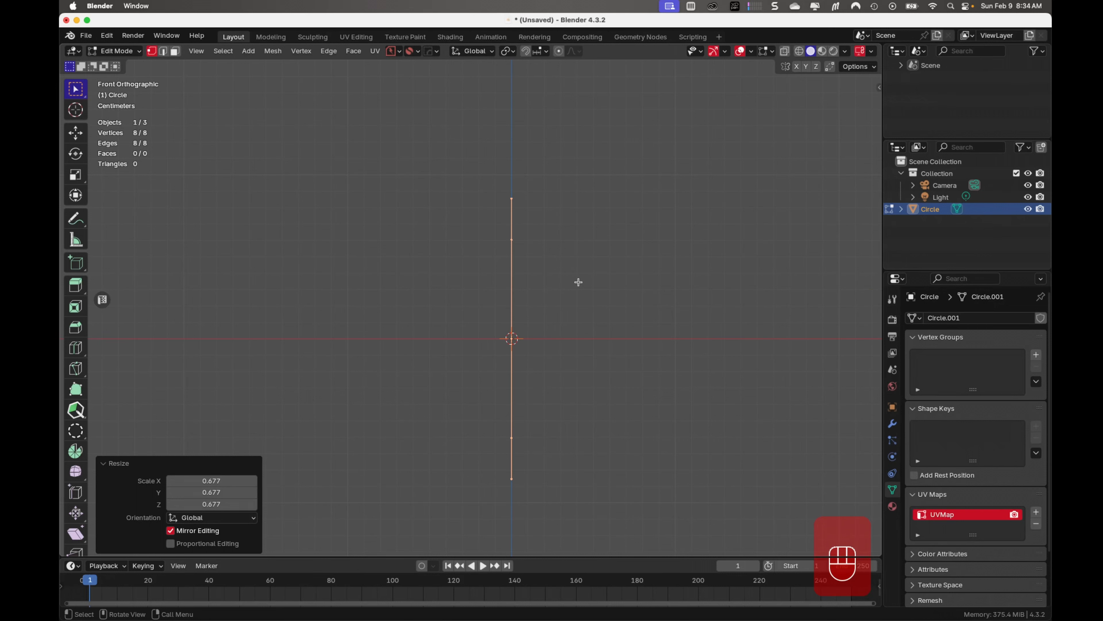
scroll(578, 283, down, 3)
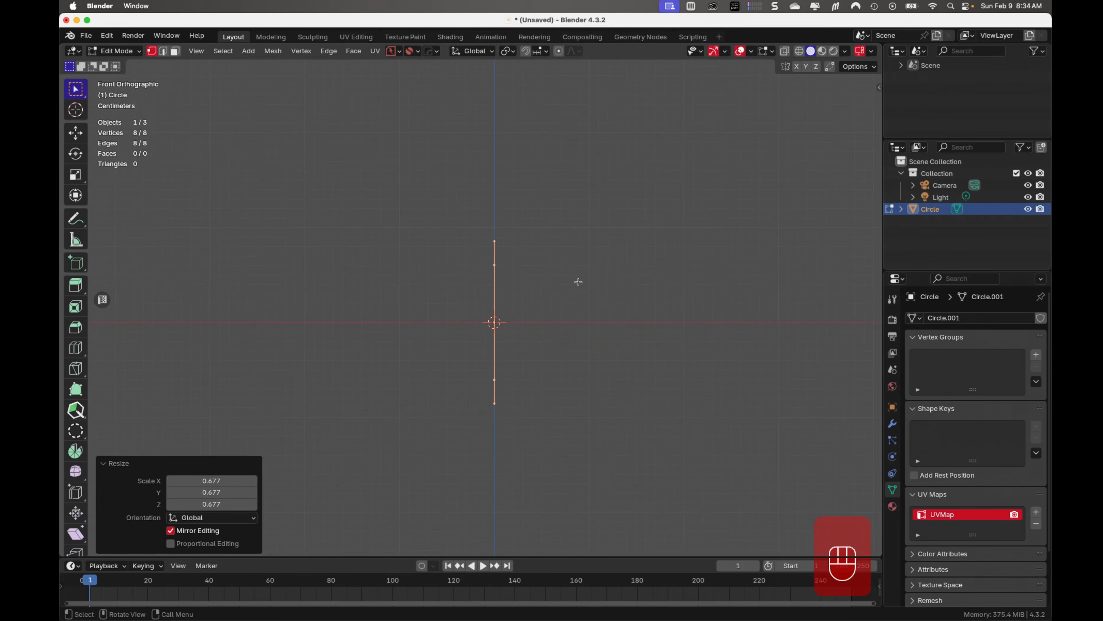
Extrude the octagon about 0.546 m along the positive X axis to form an open tube
middle_drag(546, 279, 466, 343)
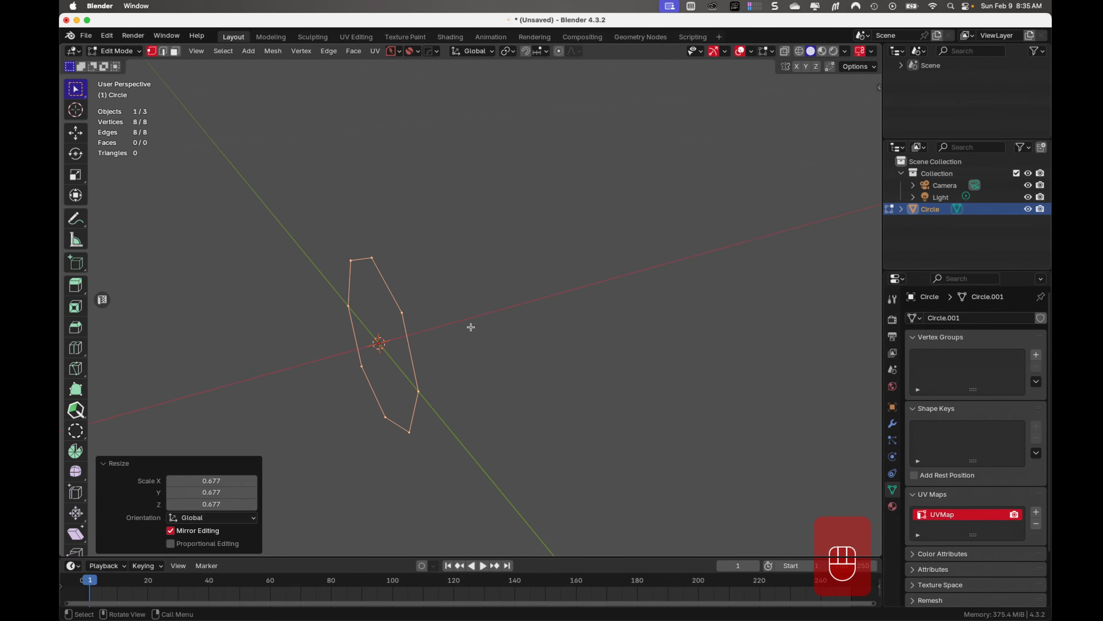
key(e)
key(x)
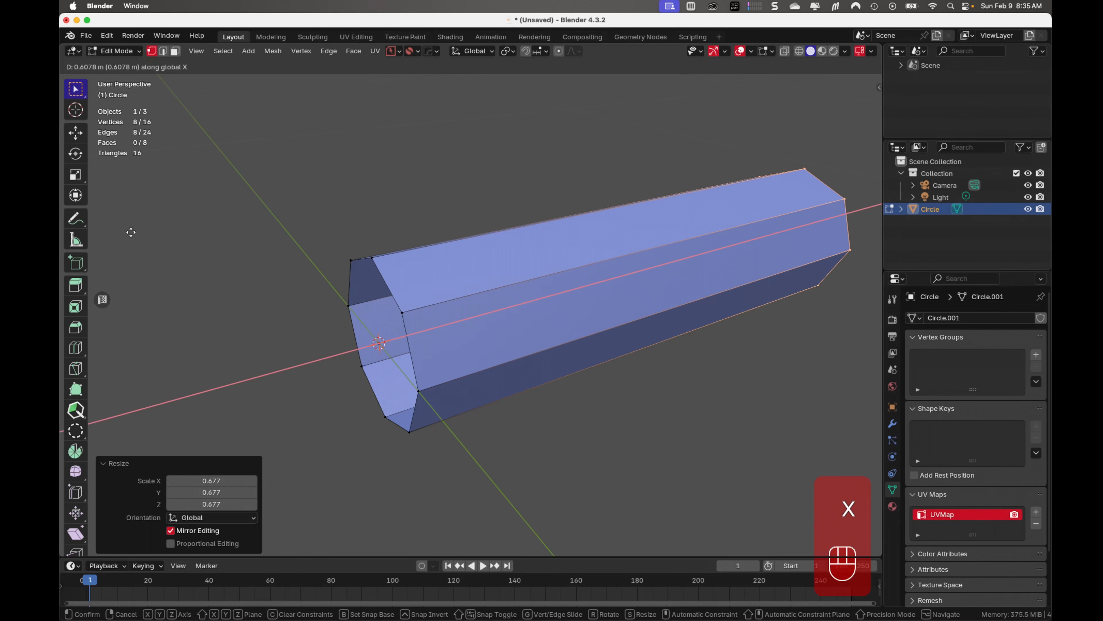
click(91, 241)
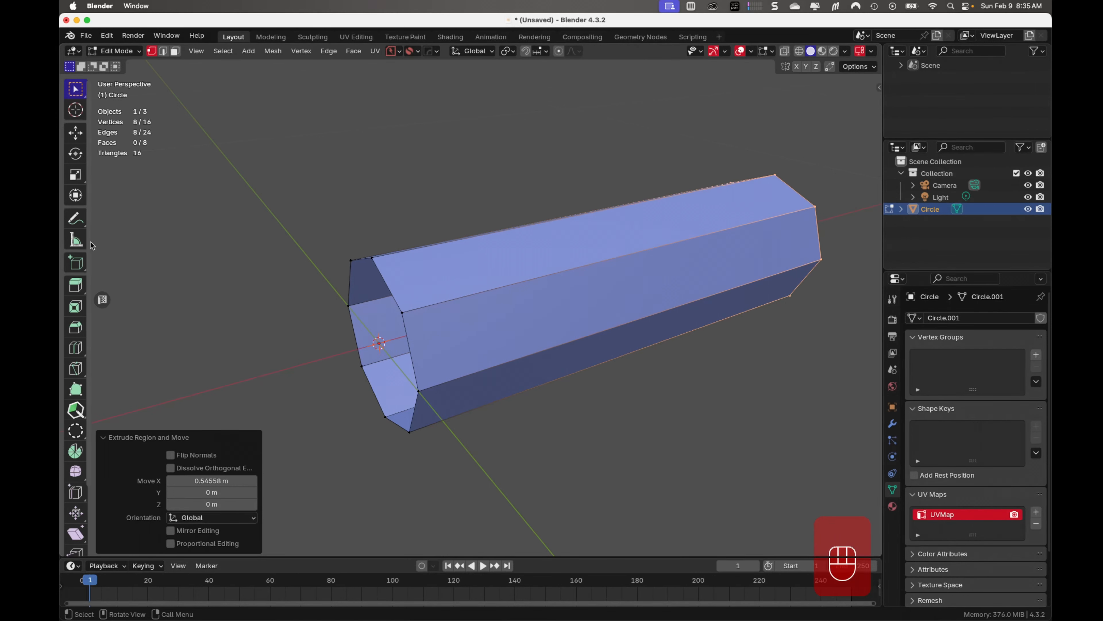
With X-ray on, select the tube's edge ring at the origin and extrude it about 0.039 m along negative X
key(KP_1)
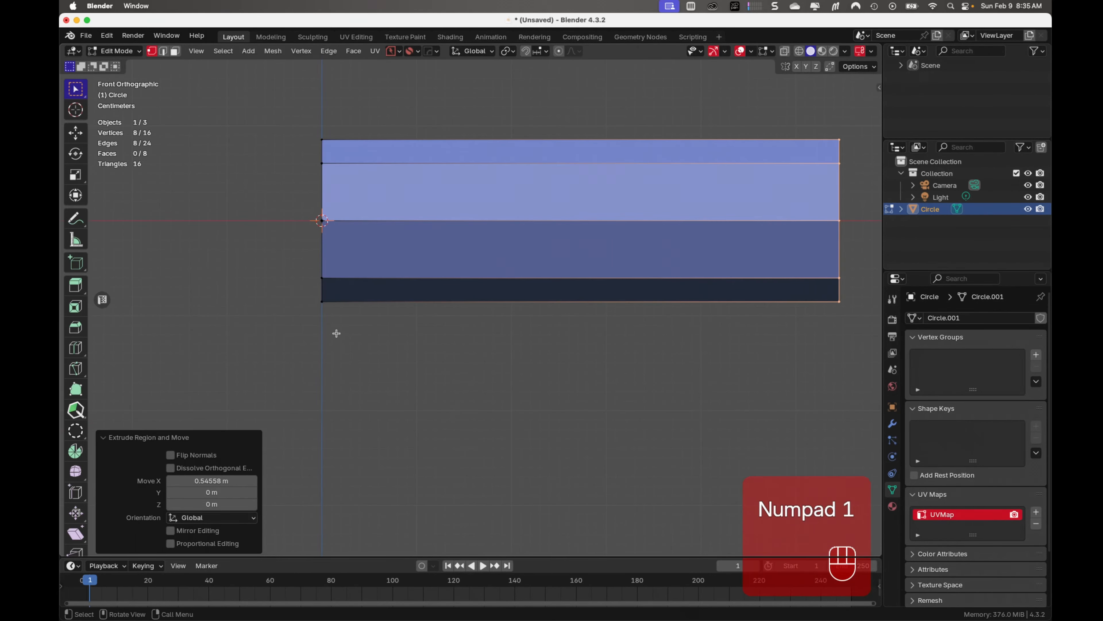
key(alt+z)
drag(290, 102, 360, 347)
shift+middle_drag(336, 412, 518, 426)
key(e)
key(x)
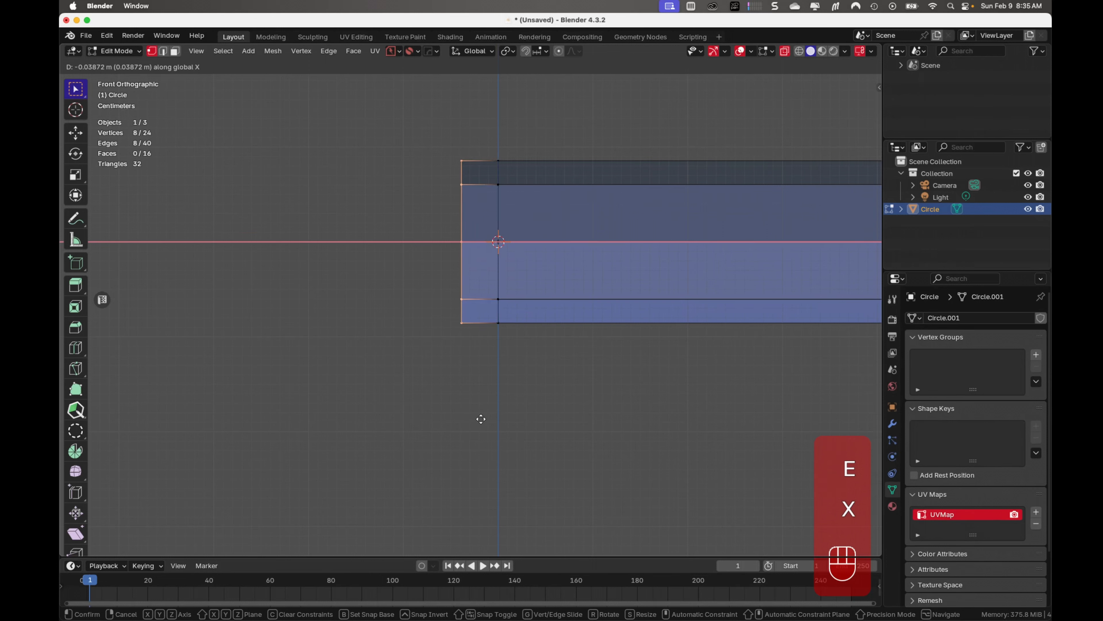
click(480, 420)
Taper the new end ring by scaling it to about 0.751 and move it about 0.0125 m along positive X
key(s)
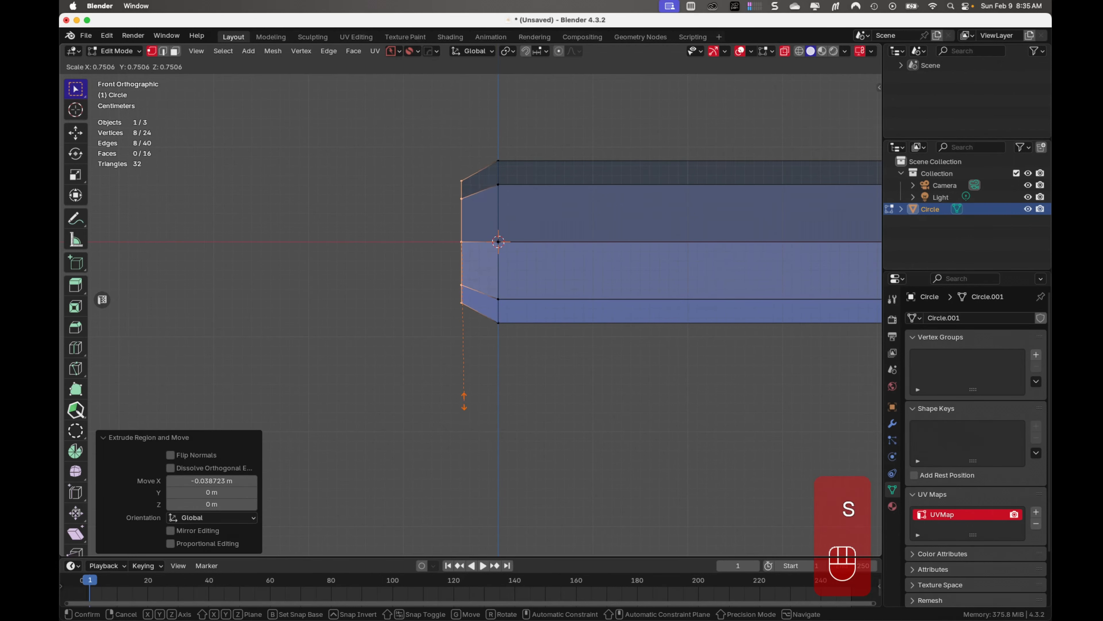
click(463, 401)
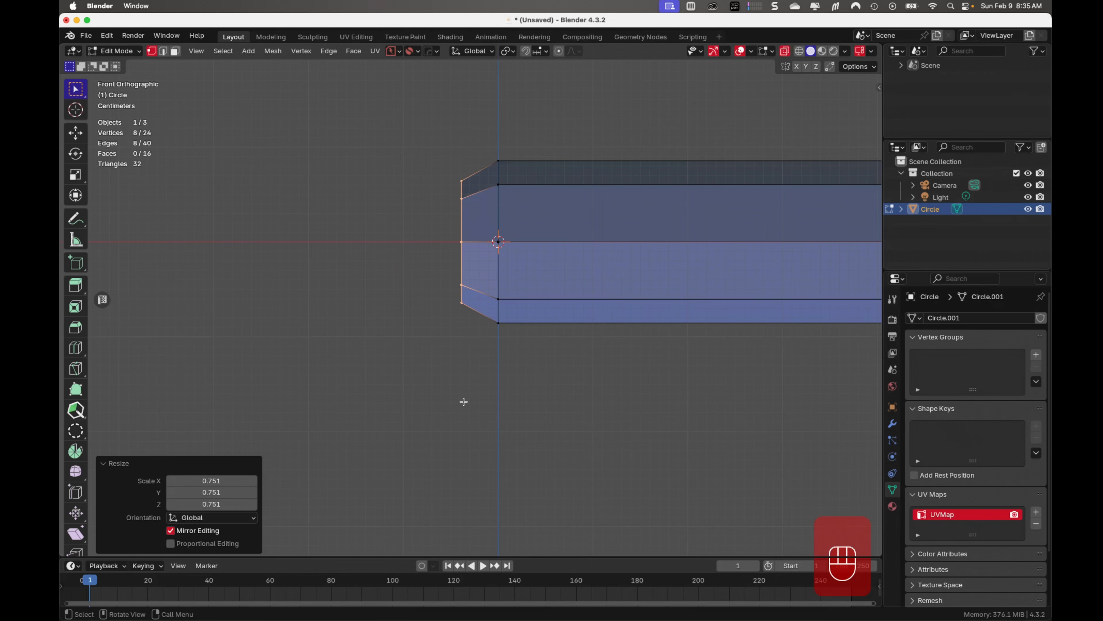
key(g)
key(x)
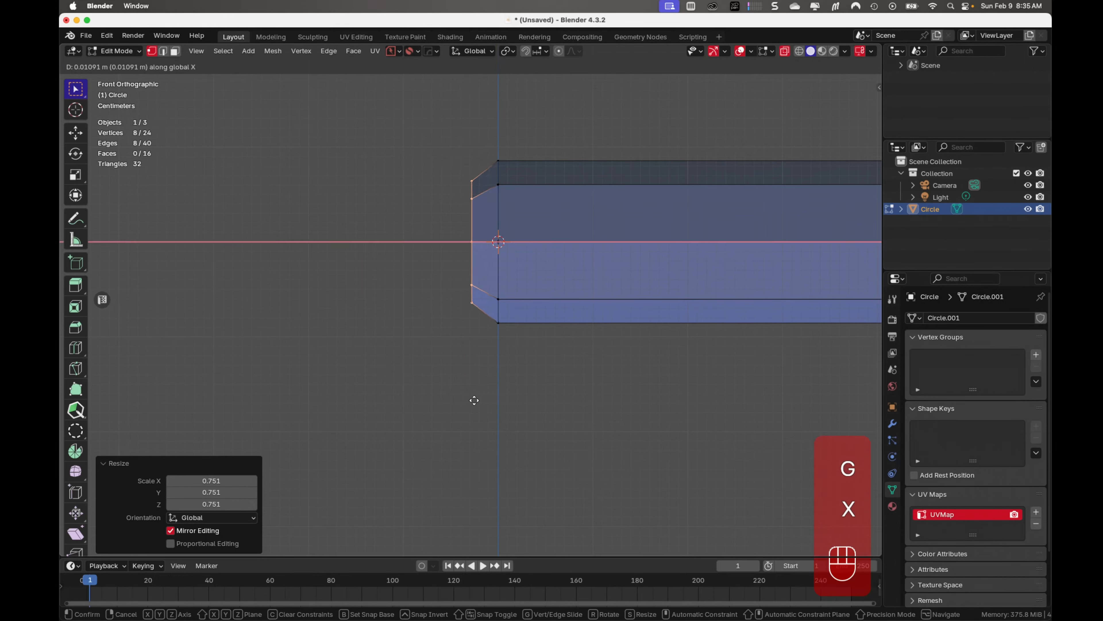
click(476, 400)
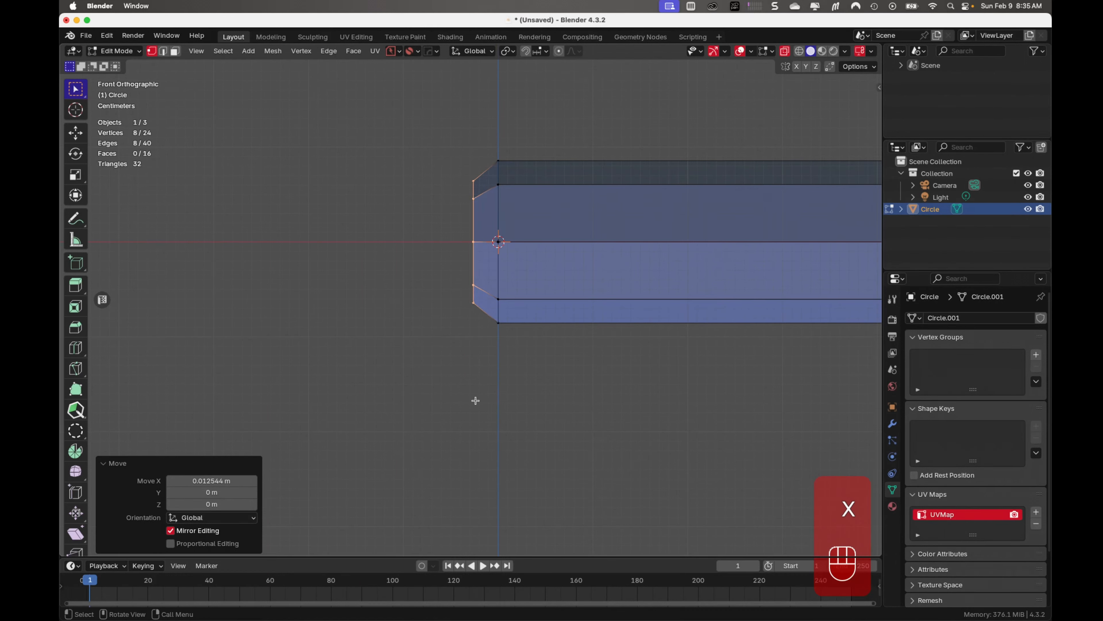
key(e)
key(x)
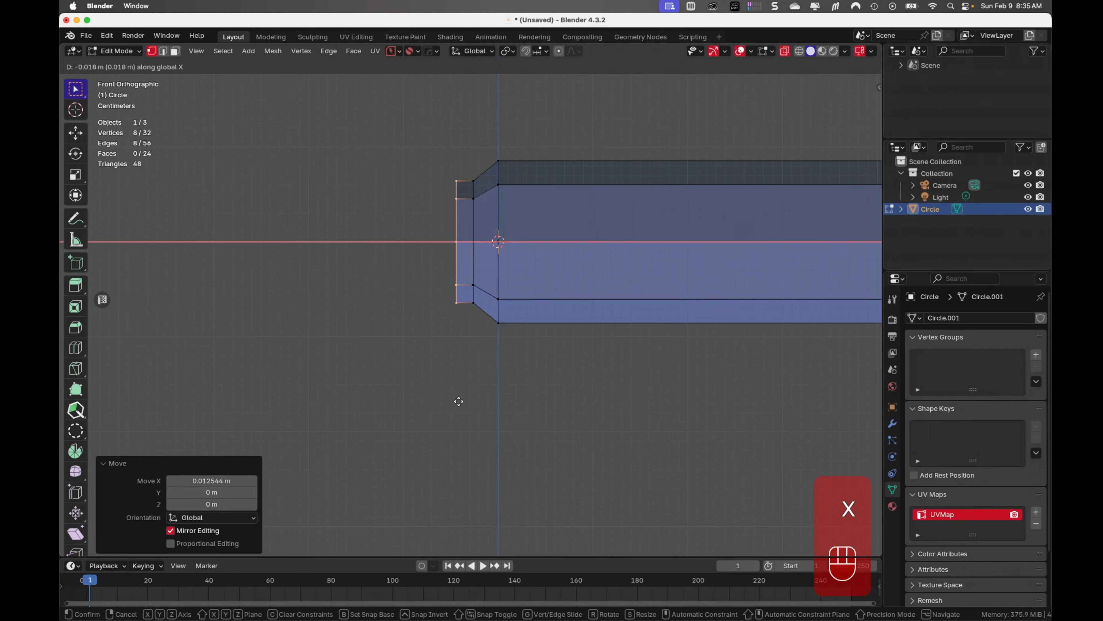
click(458, 401)
key(s)
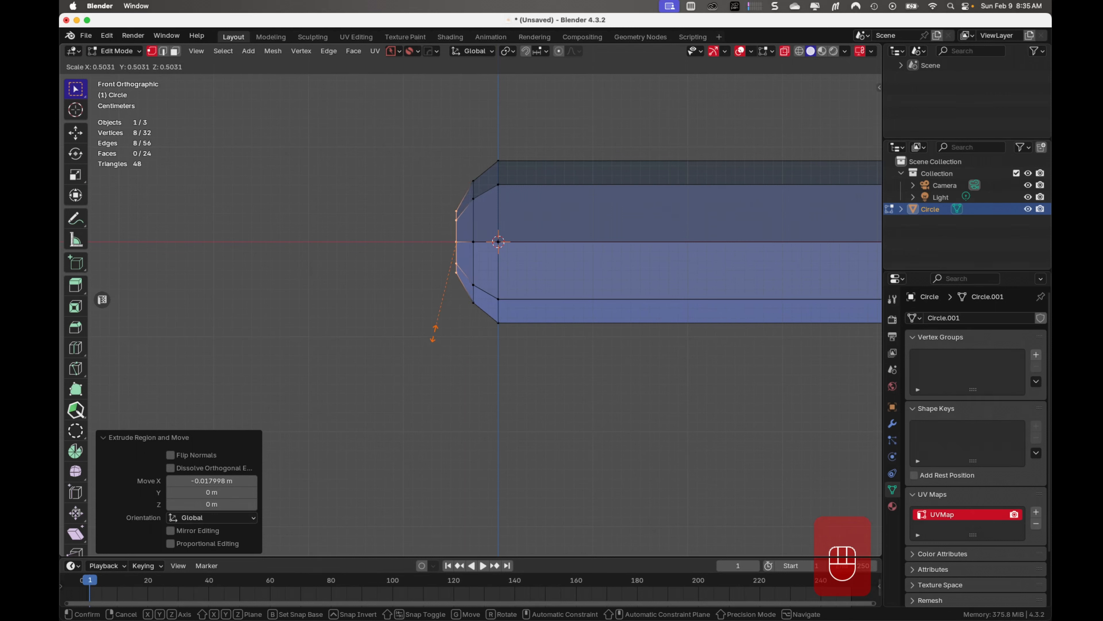
right_click(433, 334)
key(super+z)
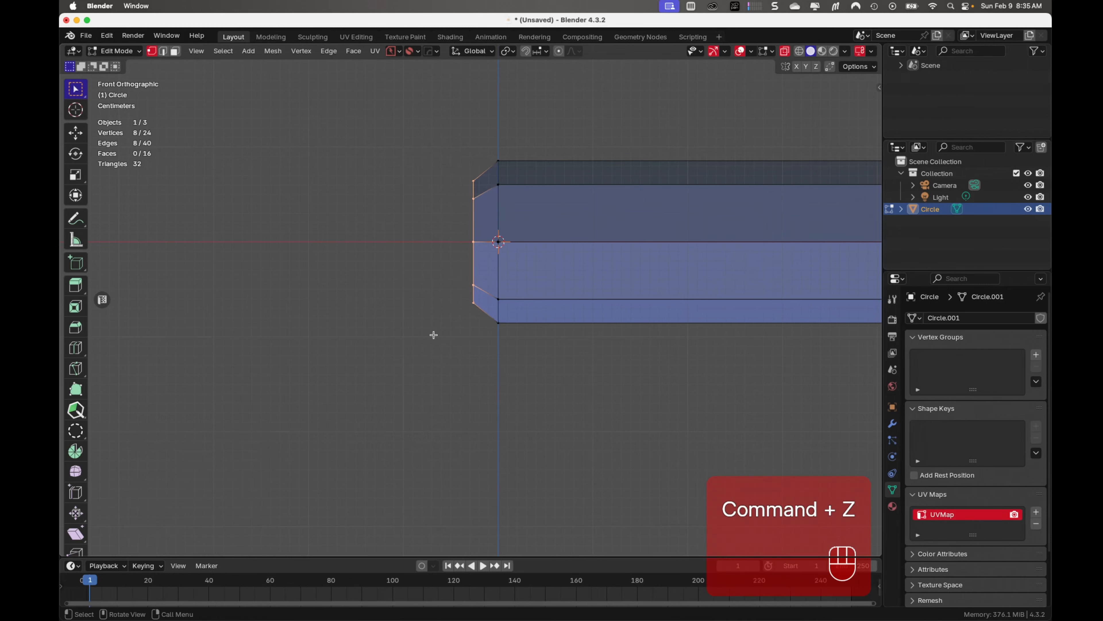
Scale the tapered end ring to about 0.556 and extrude it about 0.008 m along negative X
key(s)
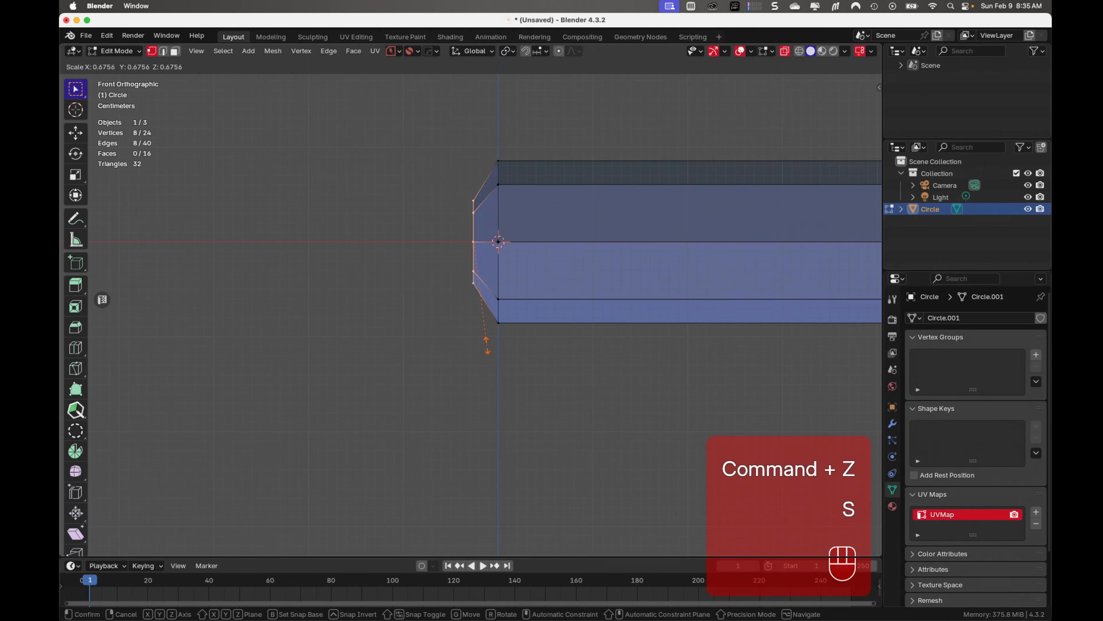
click(482, 326)
key(e)
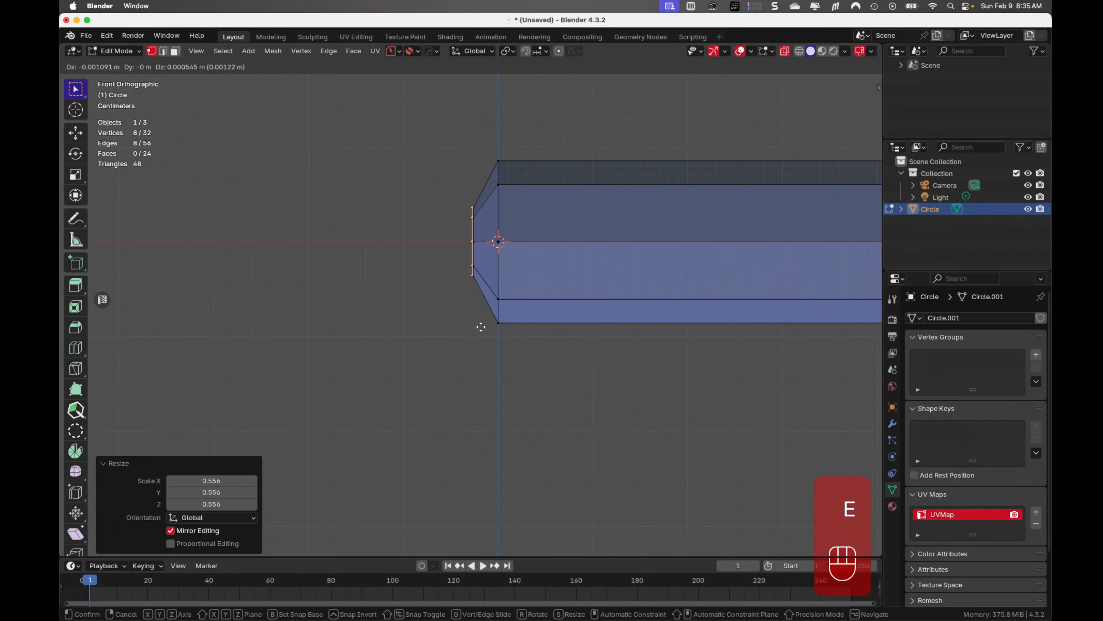
key(x)
click(475, 330)
Extrude the end ring inward in place, scaling it to about 0.881 to form a narrow rim
middle_drag(478, 337, 561, 363)
key(e)
key(s)
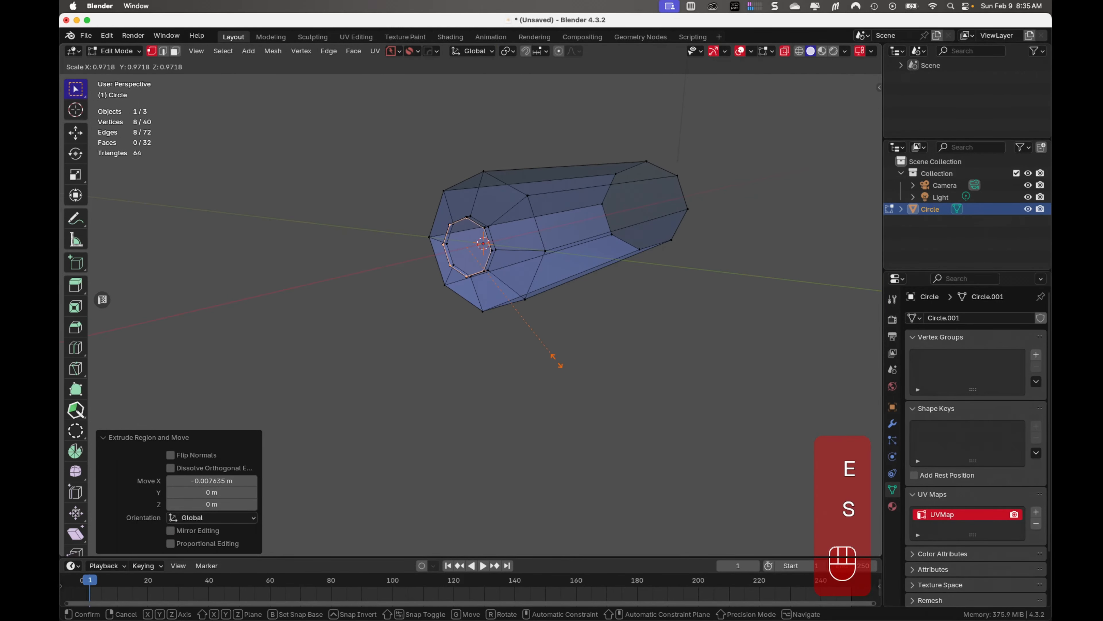
click(546, 351)
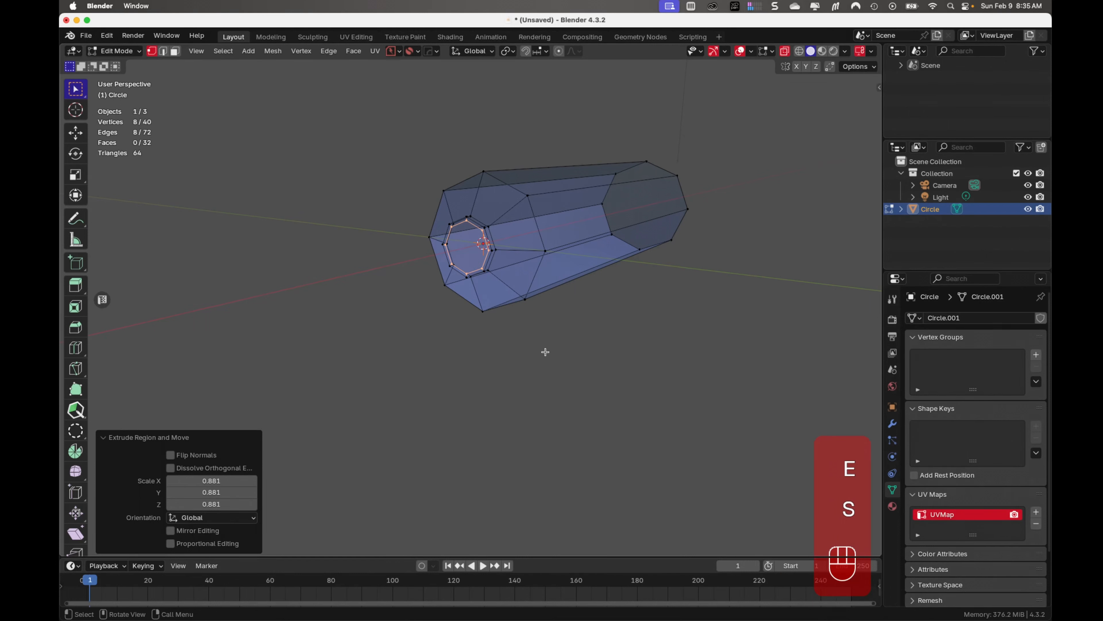
Extrude the narrow rim's inner ring about 0.065 m along negative X to form a neck
key(KP_1)
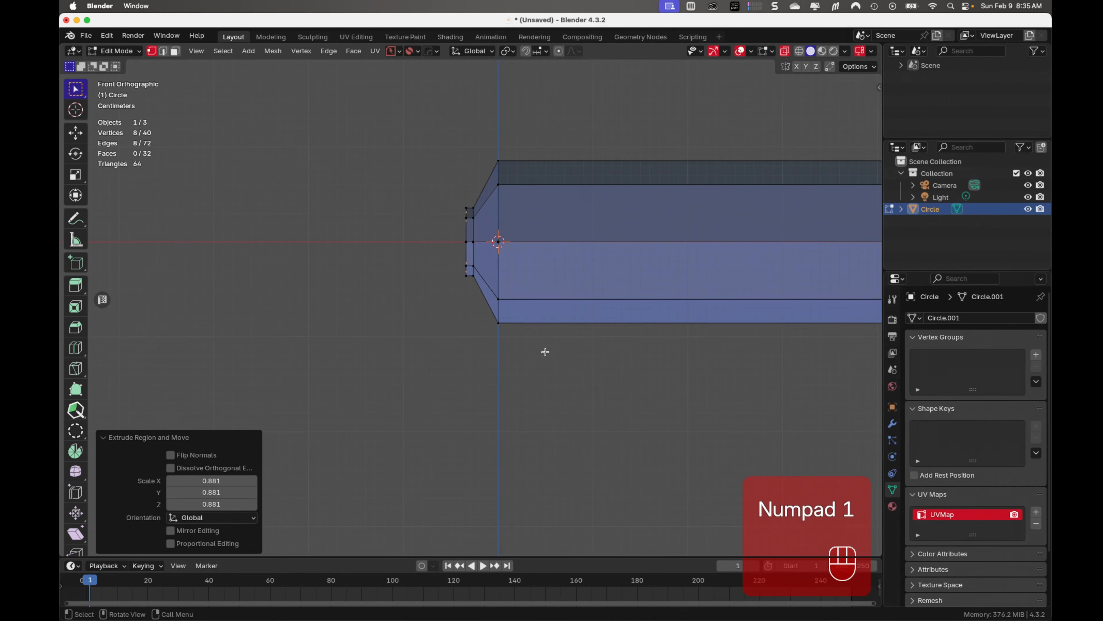
key(e)
key(x)
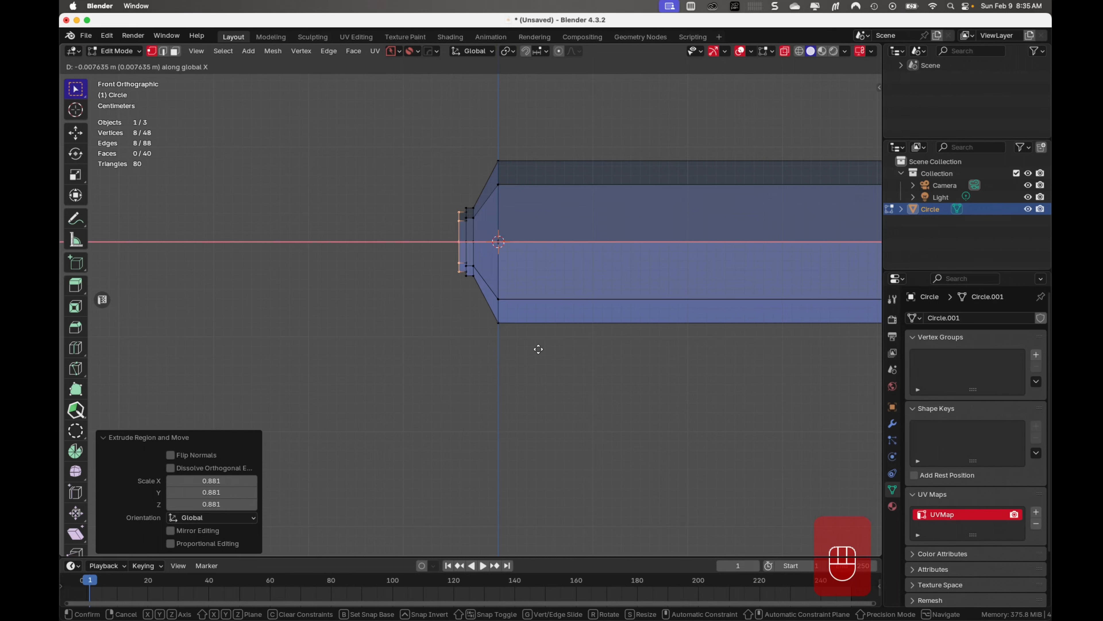
click(482, 345)
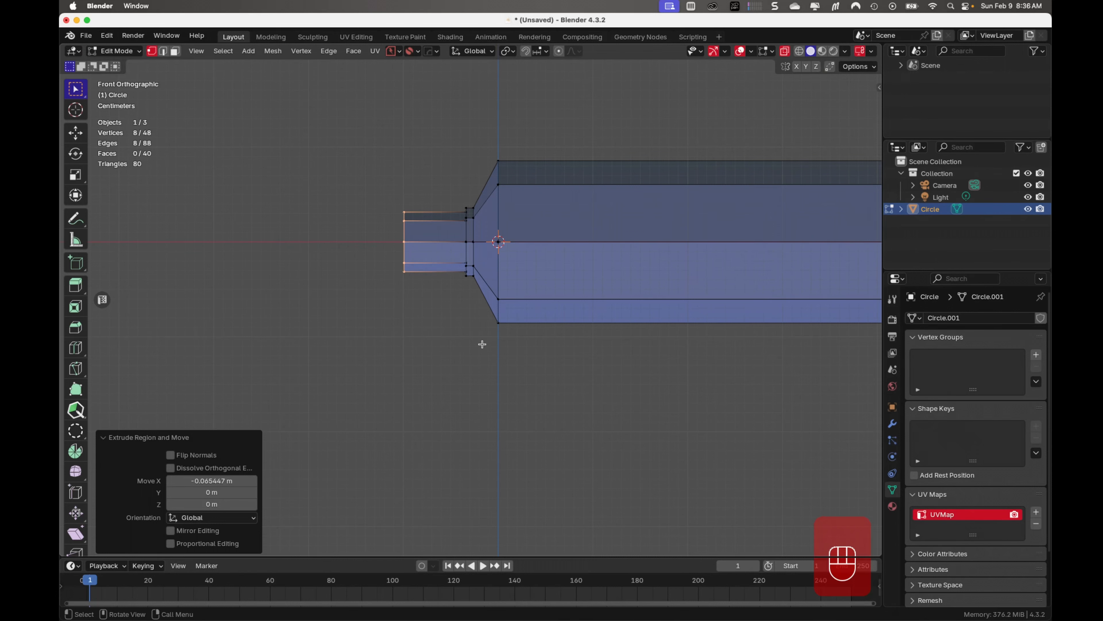
middle_drag(483, 345, 530, 384)
key(KP_1)
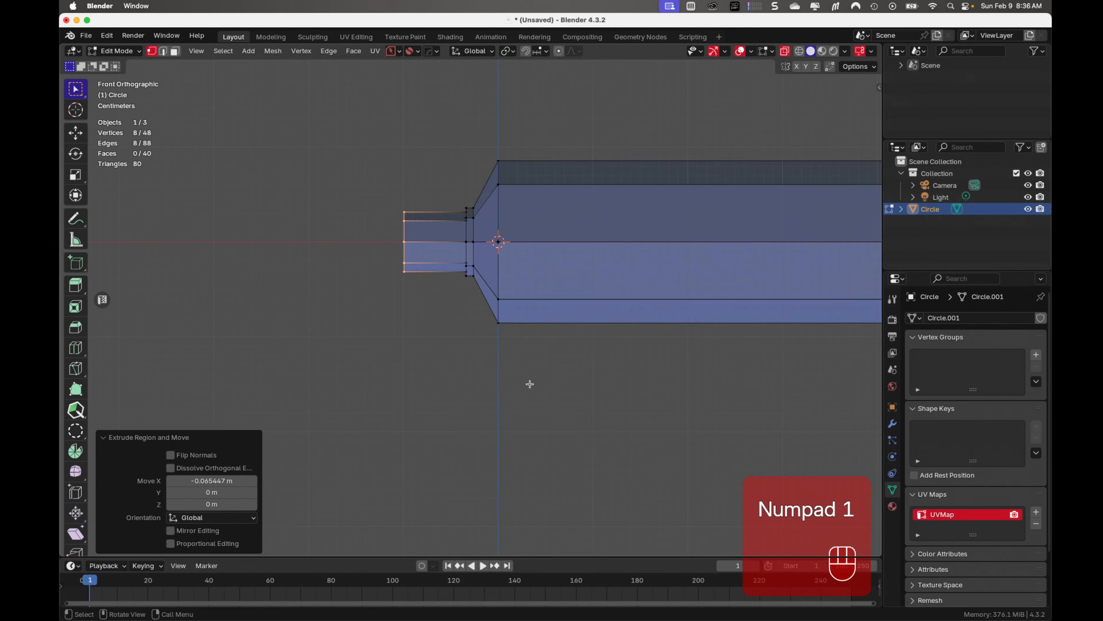
With X-ray on, select the ring at the tube's wide open end and extrude it about 0.259 m along positive X
key(alt+z)
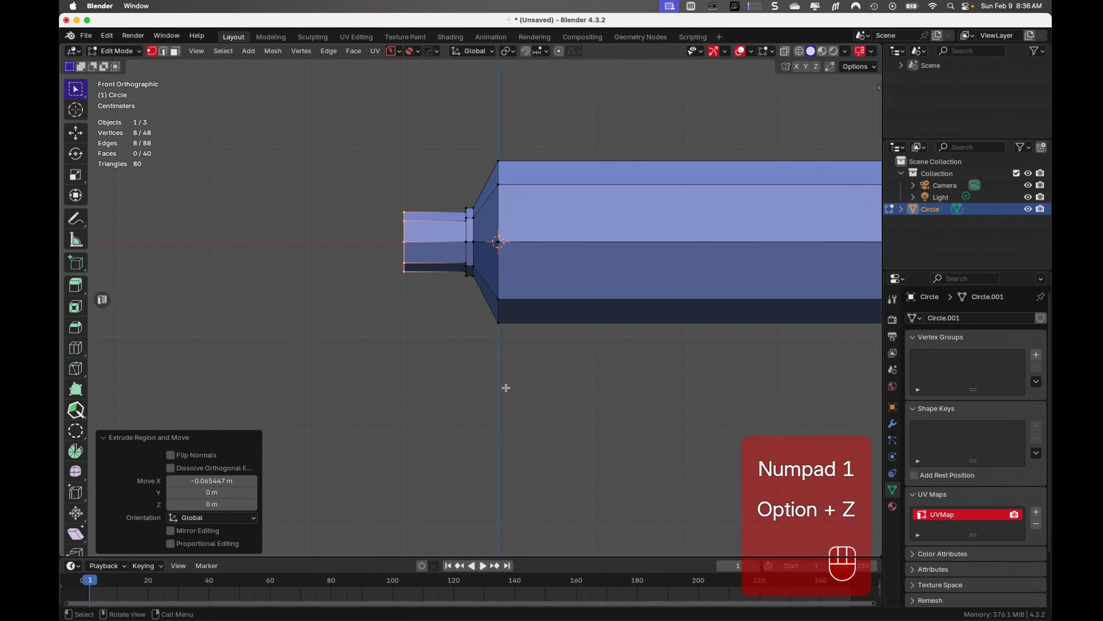
shift+middle_drag(584, 387, 380, 415)
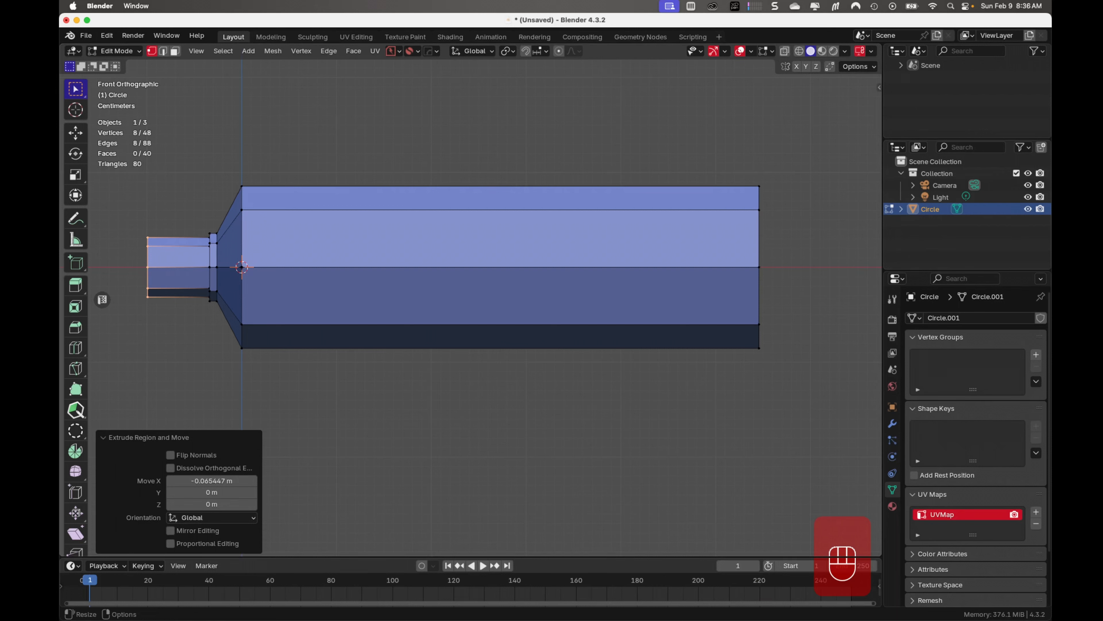
key(alt+a)
key(alt+z)
drag(785, 165, 716, 432)
shift+middle_drag(716, 431, 502, 447)
key(KP_1)
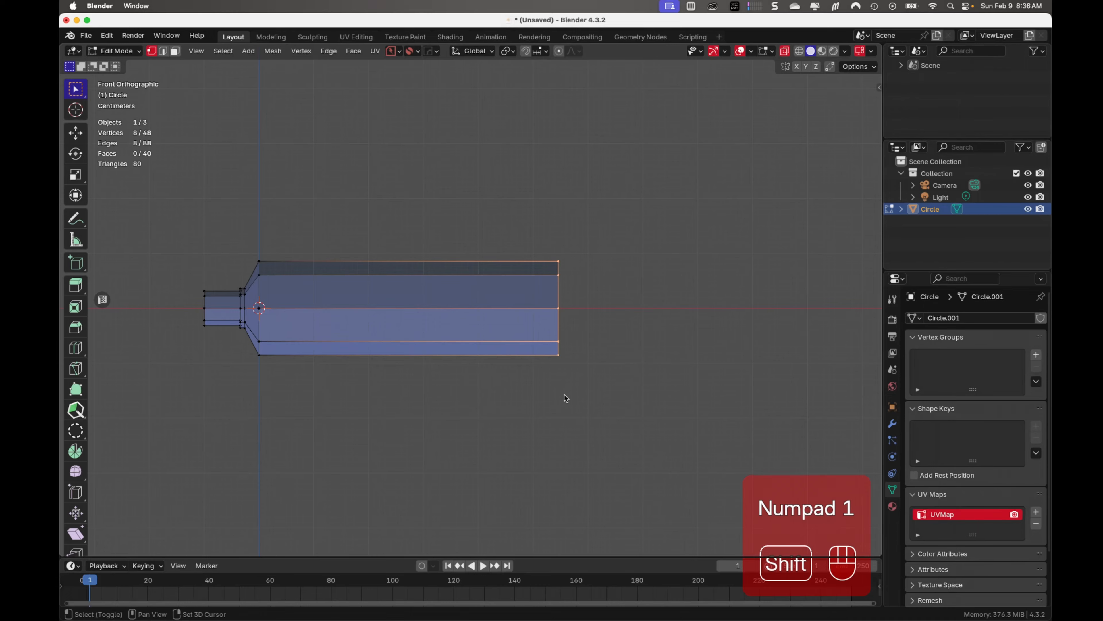
shift+middle_drag(565, 394, 425, 393)
key(e)
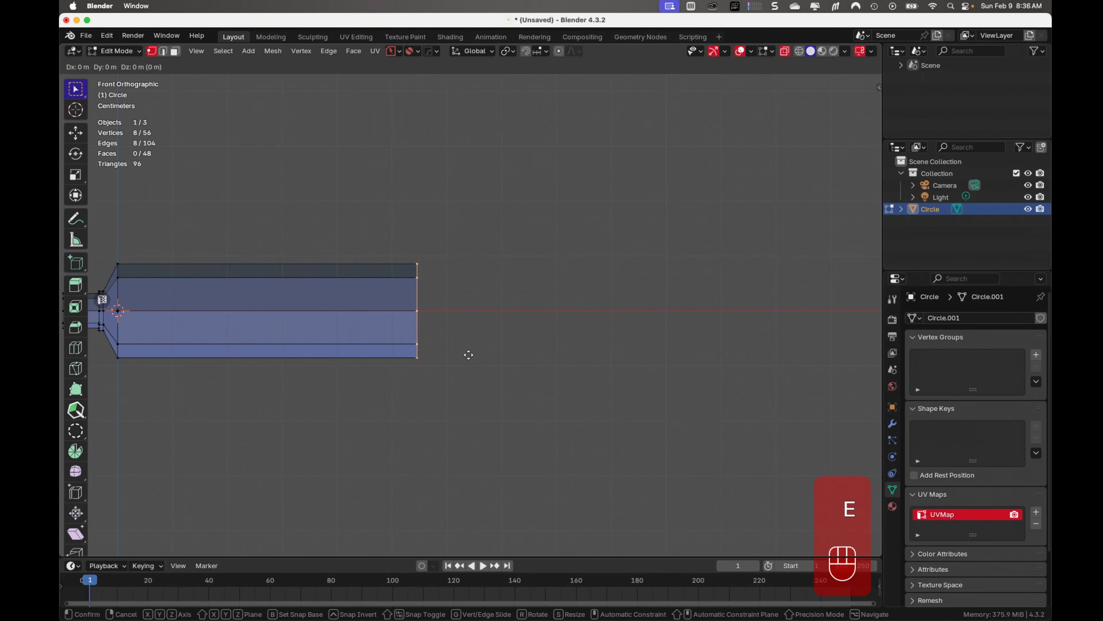
key(x)
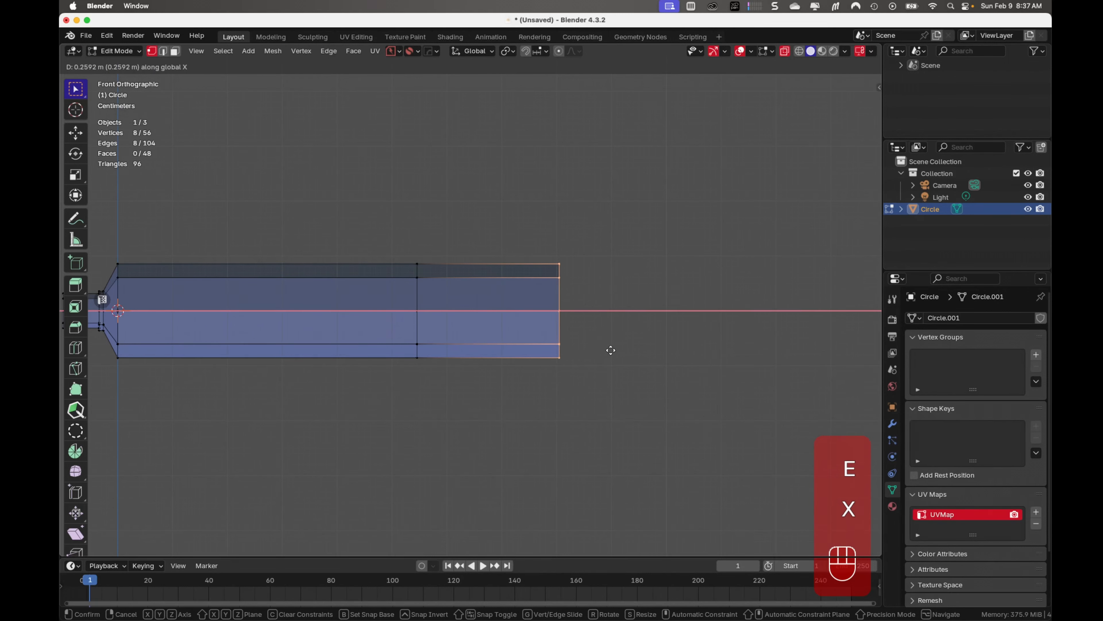
click(611, 350)
Select the three upper and three lower vertices of the new end ring and flatten them along Z to about 0.039
middle_drag(614, 353, 493, 378)
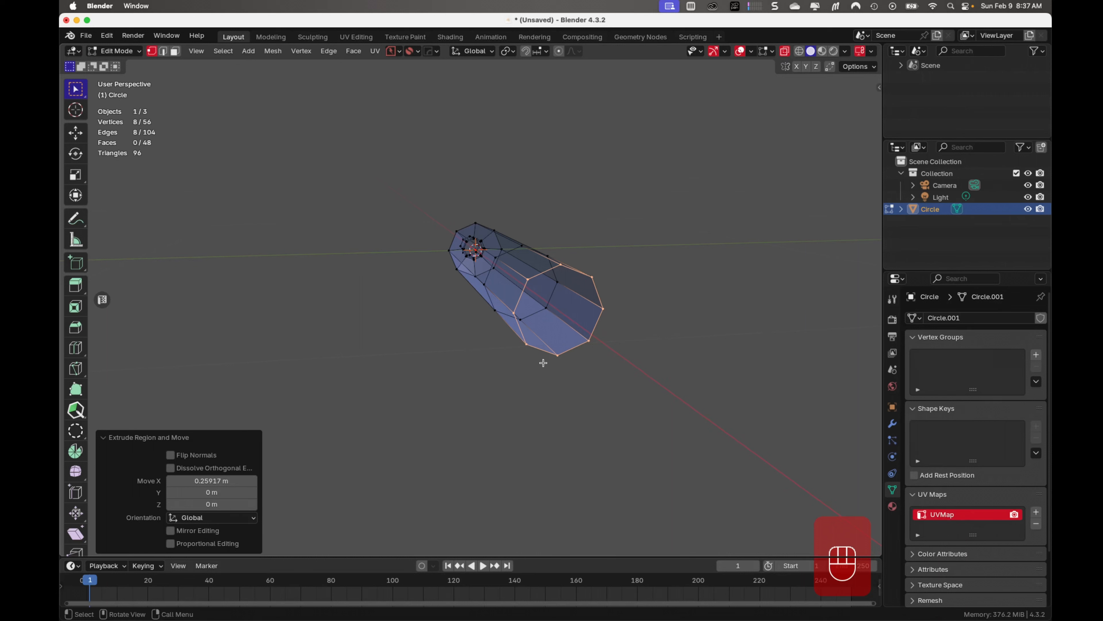
click(527, 279)
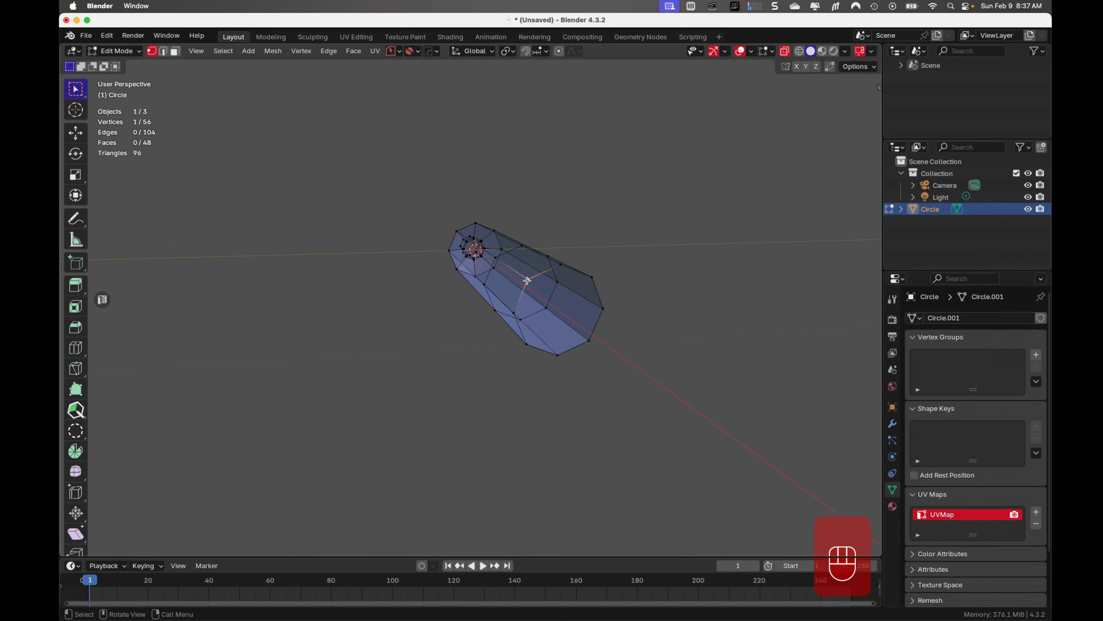
shift+click(560, 264)
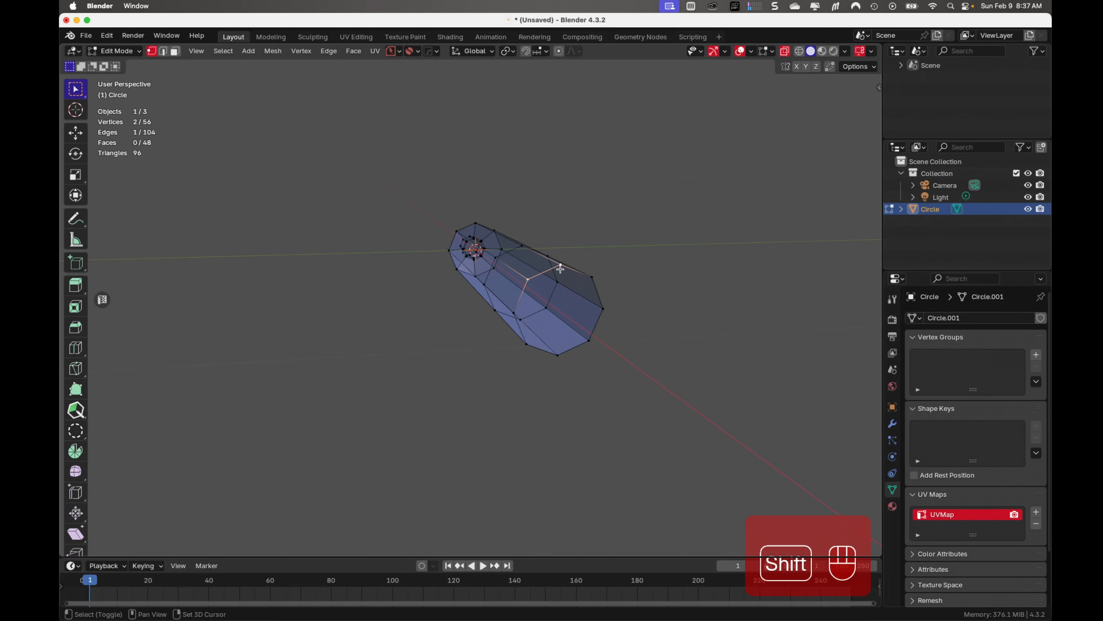
shift+click(594, 277)
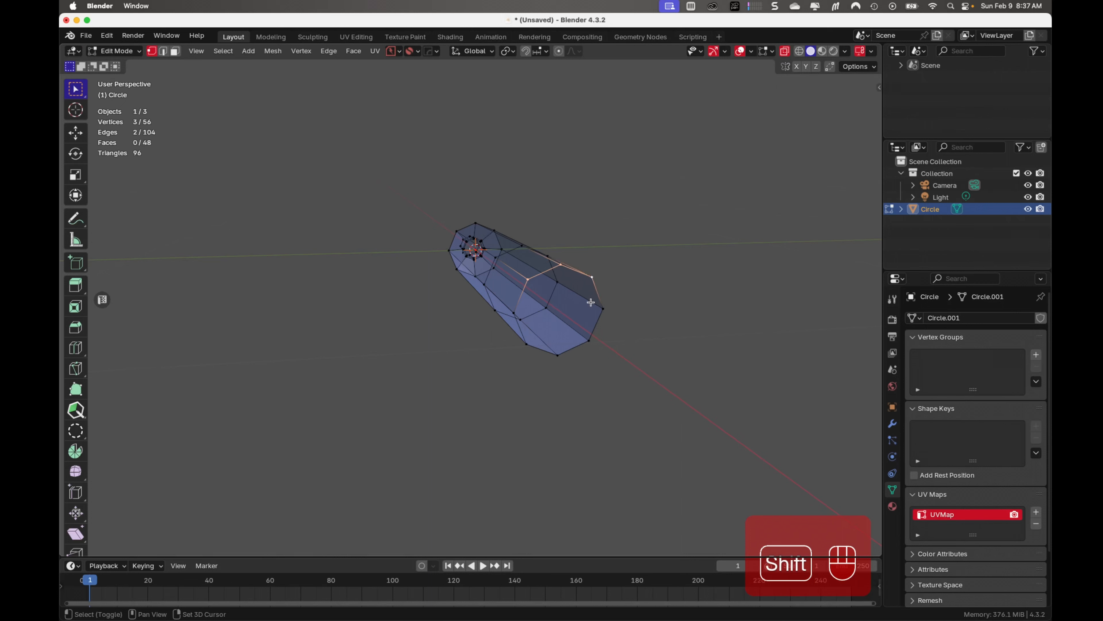
shift+click(526, 344)
shift+click(559, 356)
shift+click(589, 341)
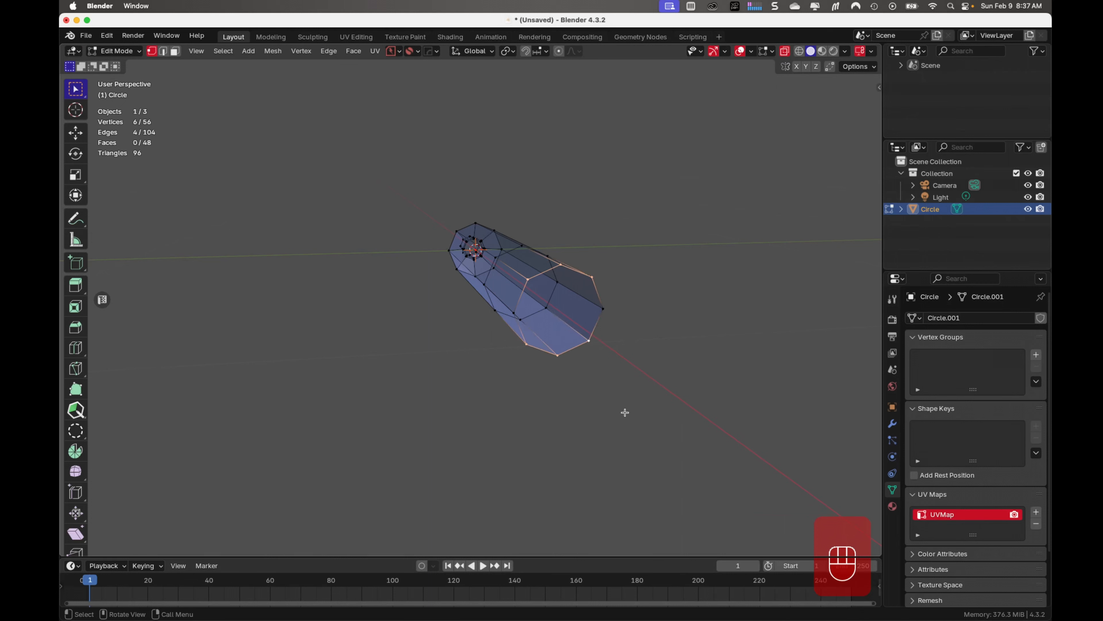
middle_drag(623, 412, 675, 401)
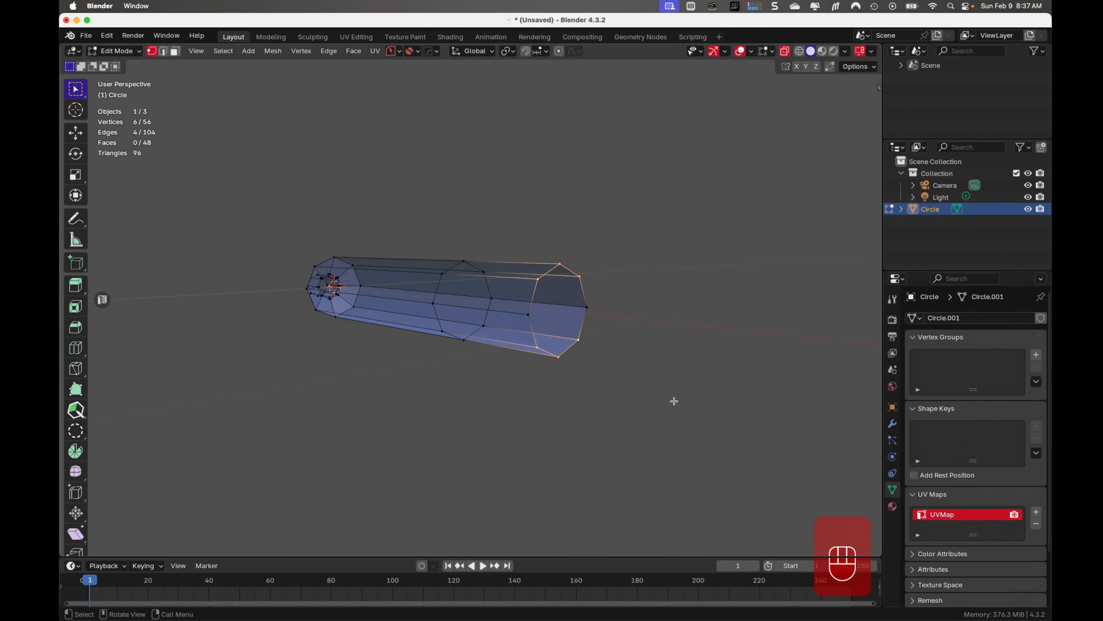
key(s)
key(z)
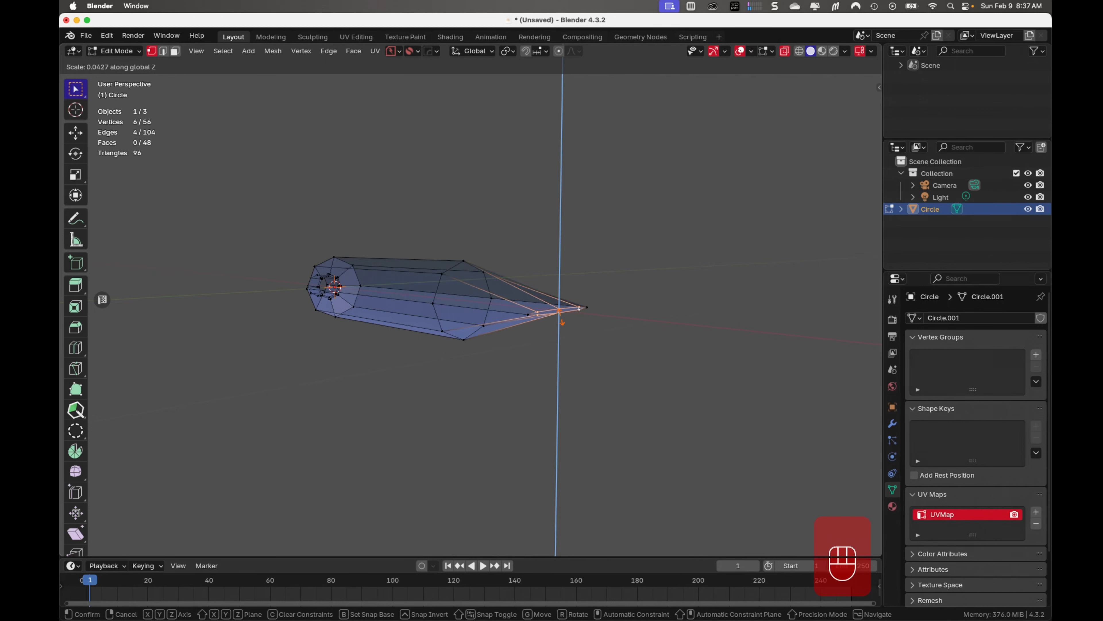
click(562, 321)
scroll(583, 369, up, 5)
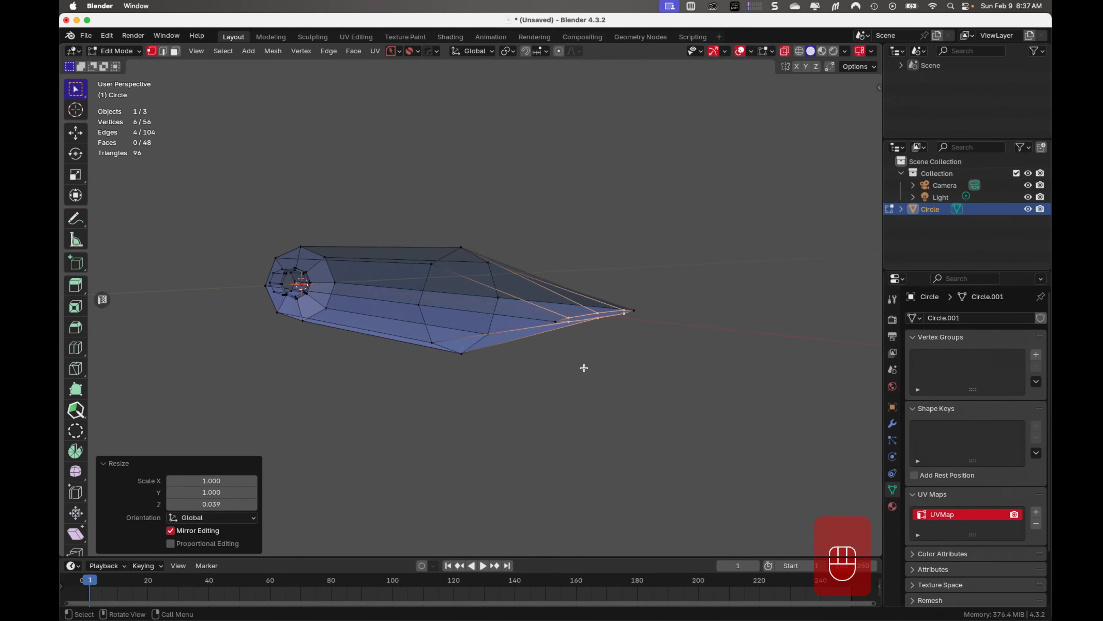
middle_drag(645, 395, 668, 400)
scroll(669, 400, down, 1)
scroll(562, 399, down, 4)
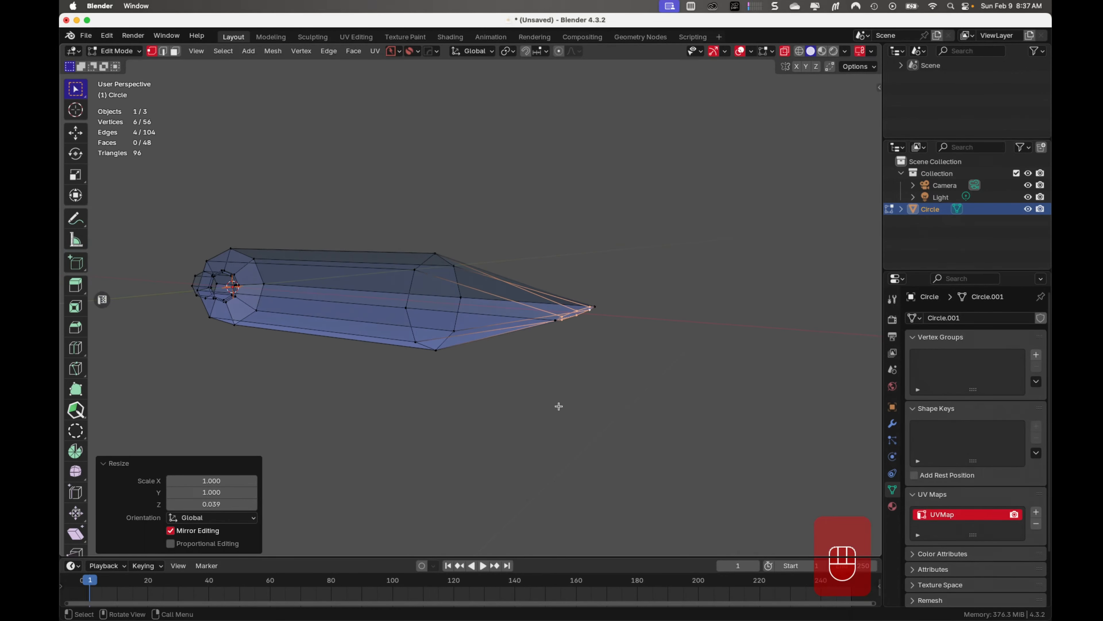
Select the edge loop where the flattened taper begins and move it about 0.068 m along negative X
key(Tab)
middle_drag(599, 341, 582, 377)
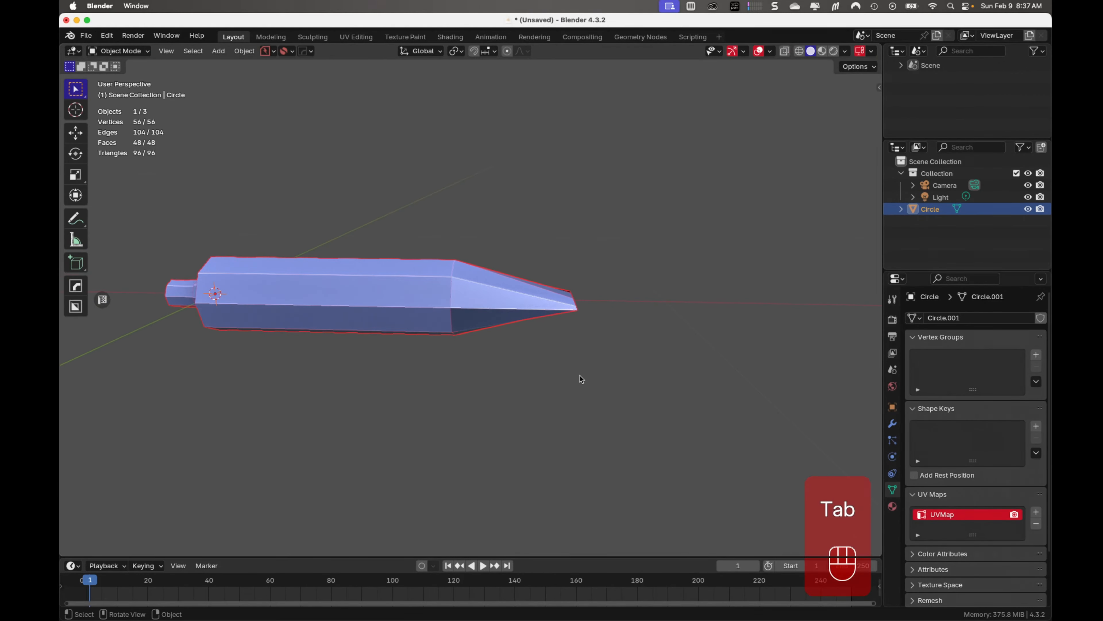
key(Tab)
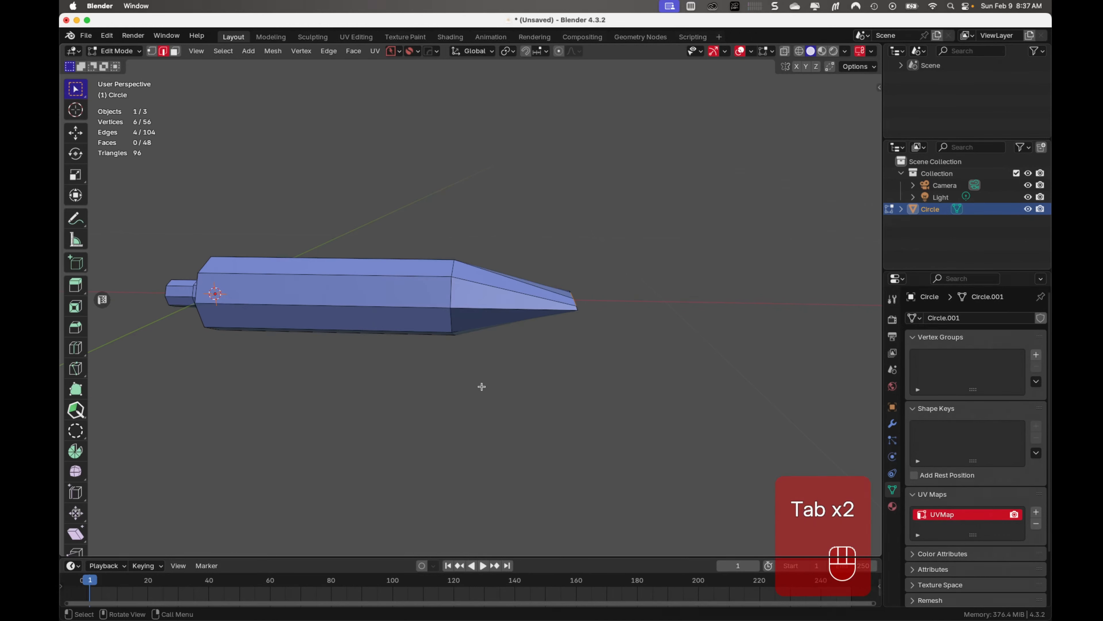
alt+click(453, 297)
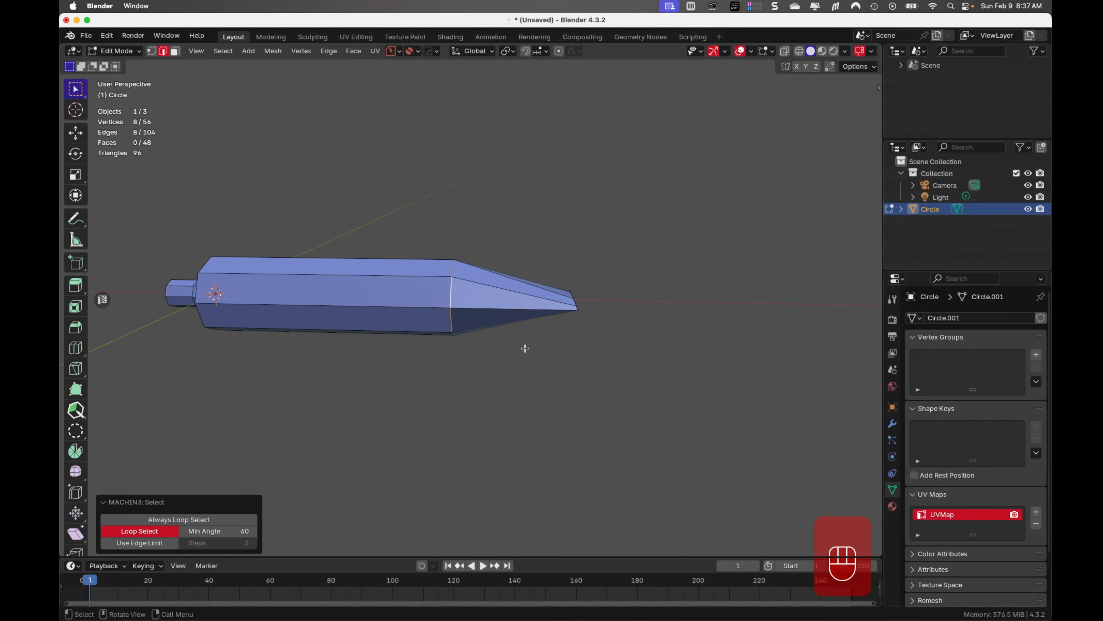
key(g)
key(x)
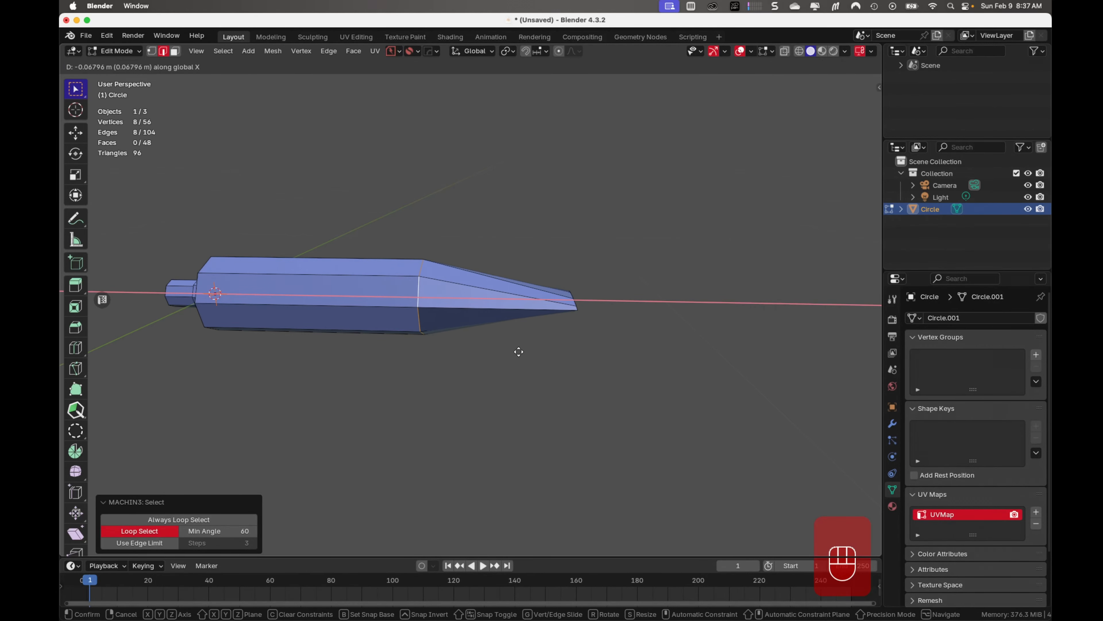
click(519, 351)
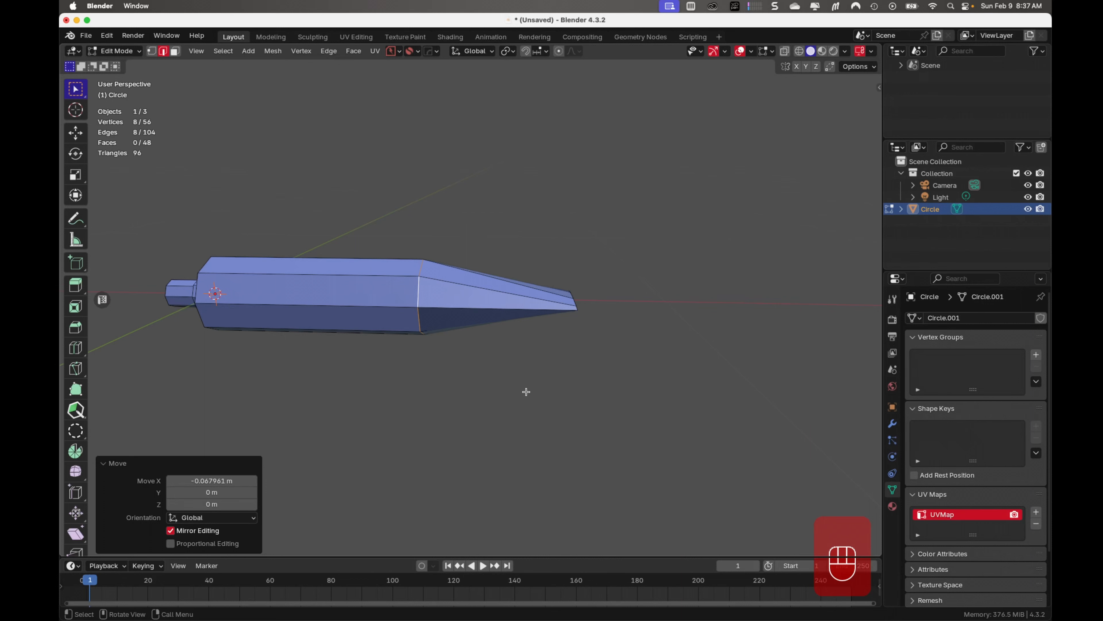
Scale the edge loop at the start of the taper uniformly to about 0.754
key(s)
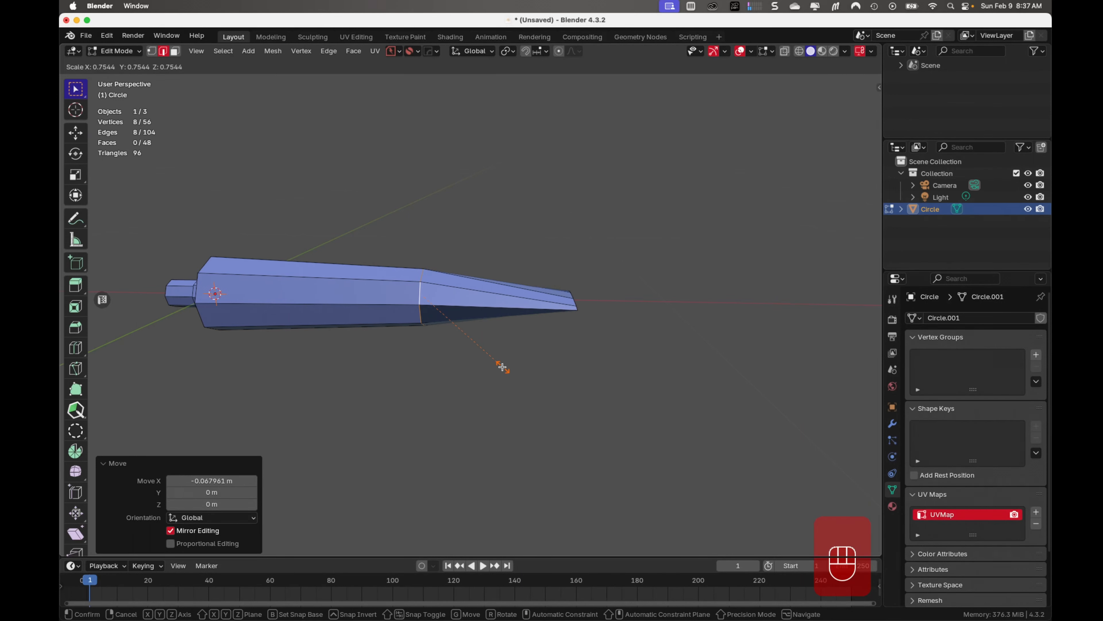
click(503, 367)
middle_drag(414, 394, 357, 424)
key(Tab)
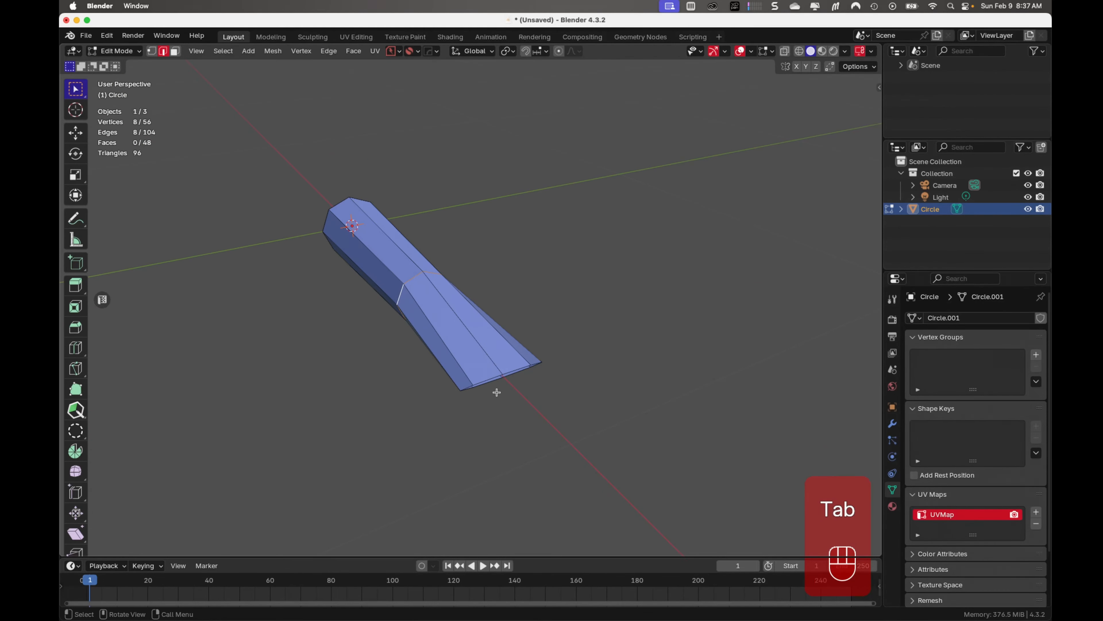
Select the flattened end's full edge loop and try to widen it along Y in top view
scroll(496, 392, up, 4)
click(518, 511)
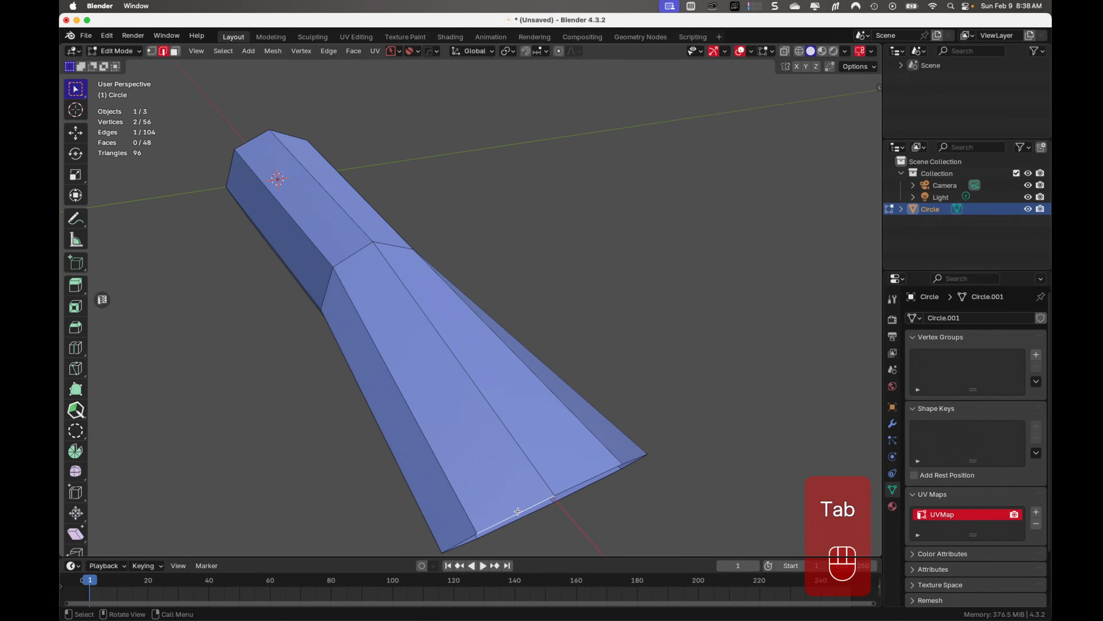
alt+click(518, 511)
scroll(518, 513, down, 3)
middle_drag(518, 513, 495, 427)
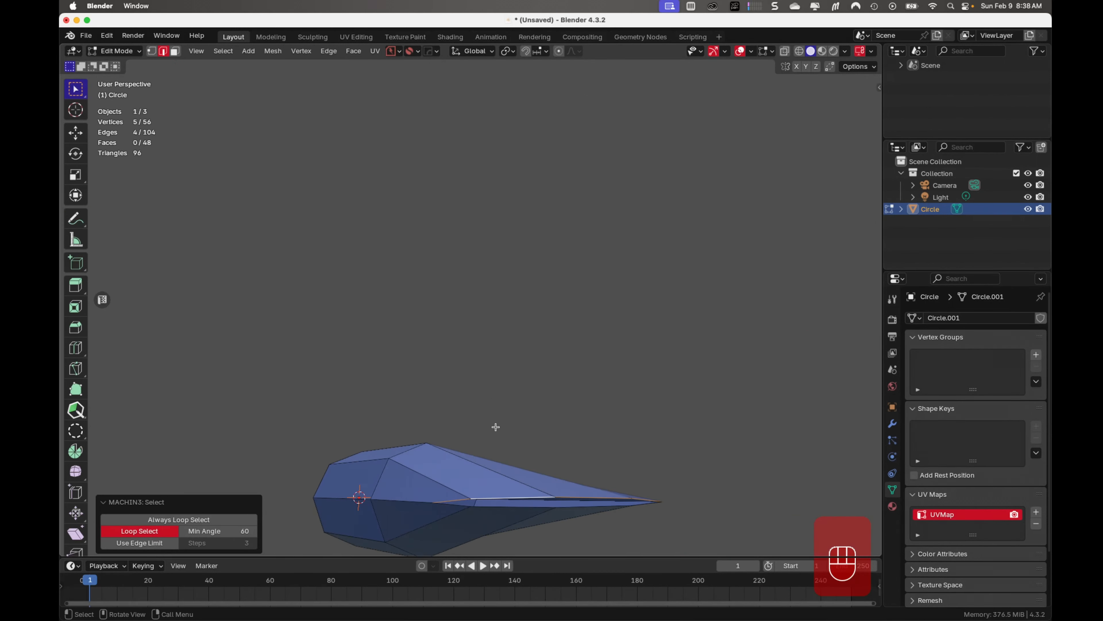
alt+shift+click(485, 507)
middle_drag(485, 507, 529, 530)
key(KP_7)
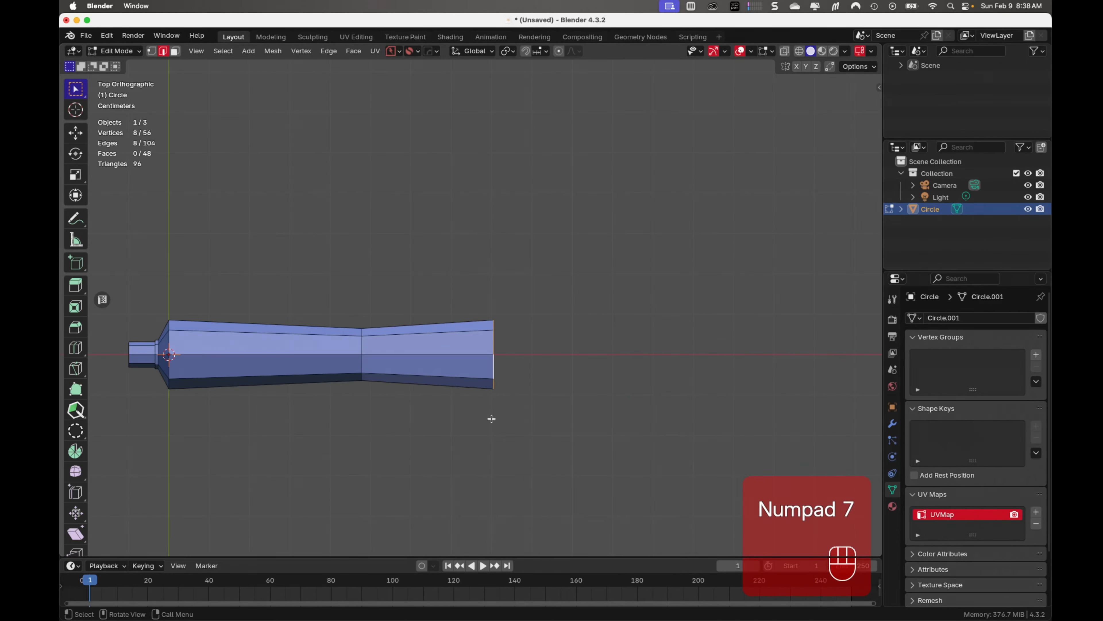
key(s)
key(y)
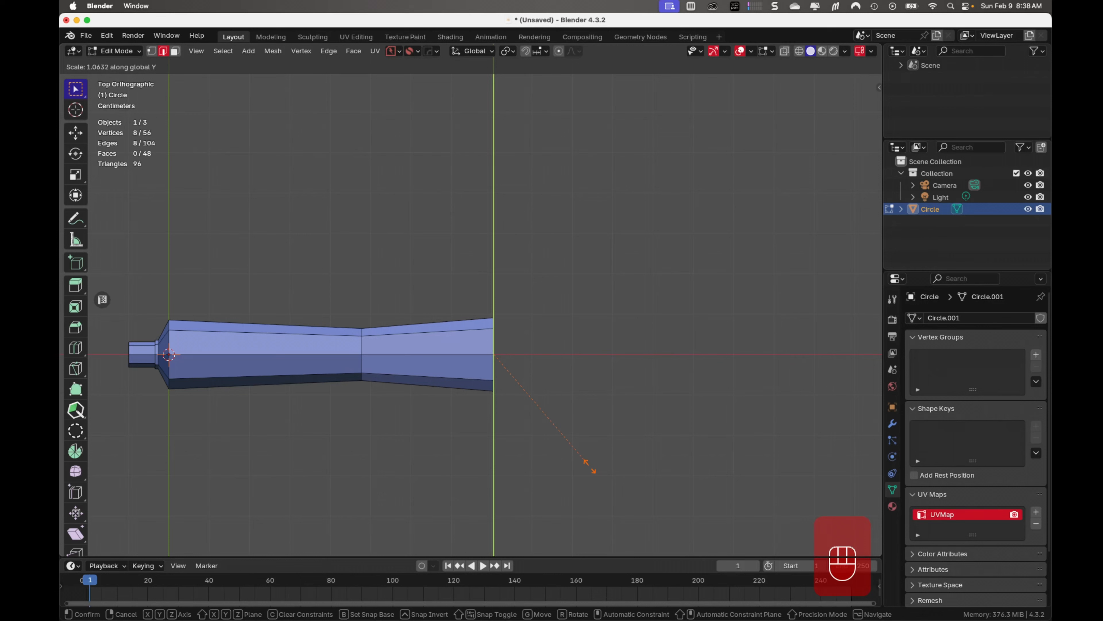
click(589, 465)
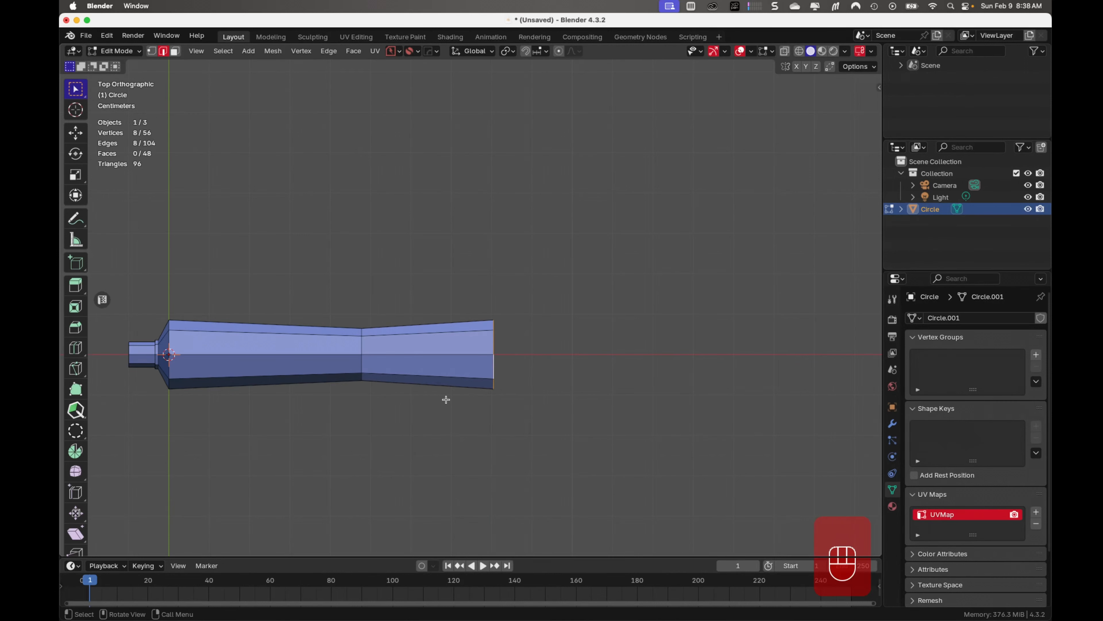
Select the edge loop at the start of the taper and widen it along Y by about 1.362
click(362, 365)
alt+click(362, 365)
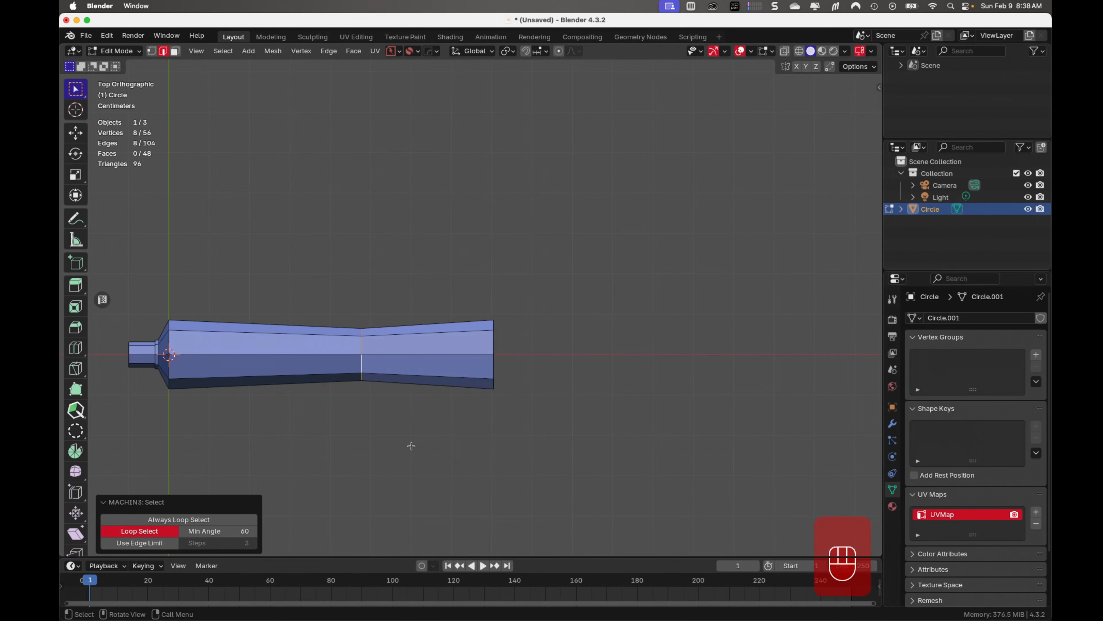
key(s)
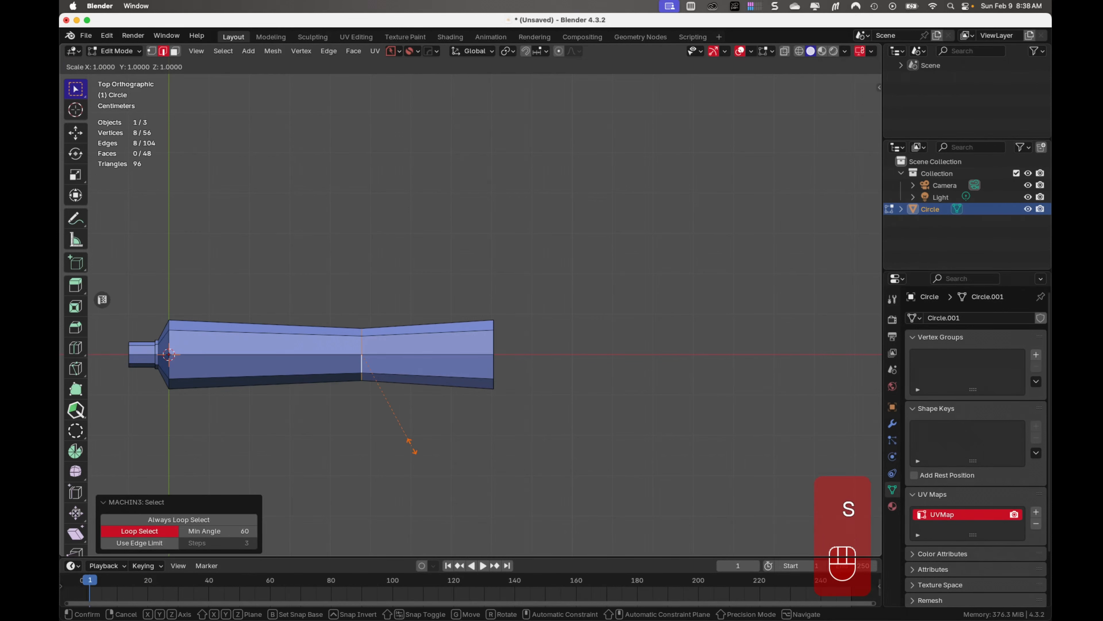
key(y)
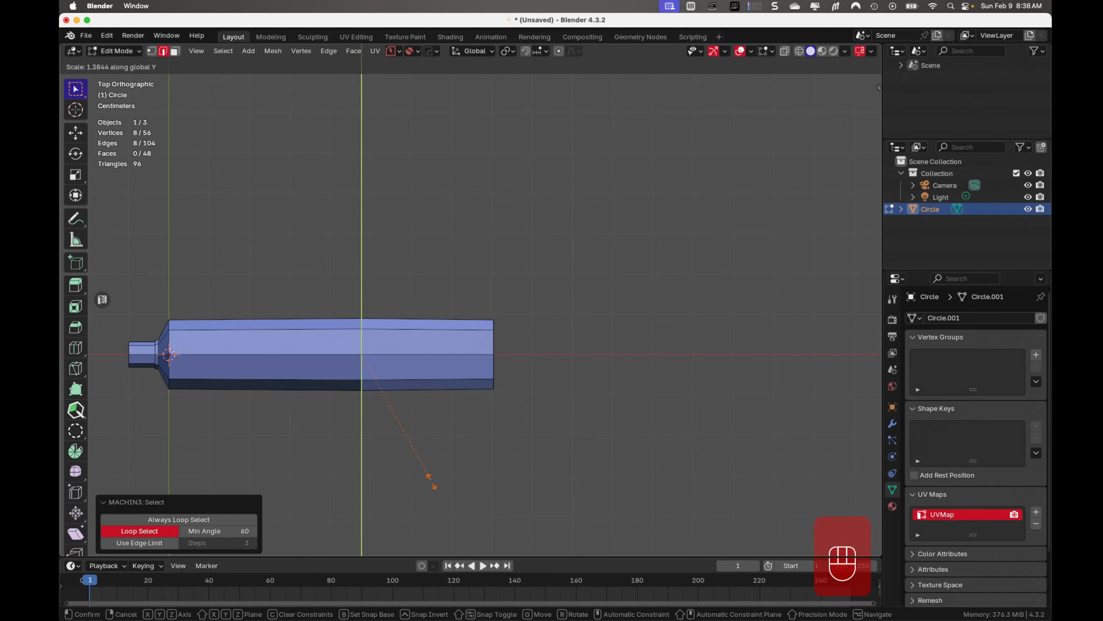
click(430, 479)
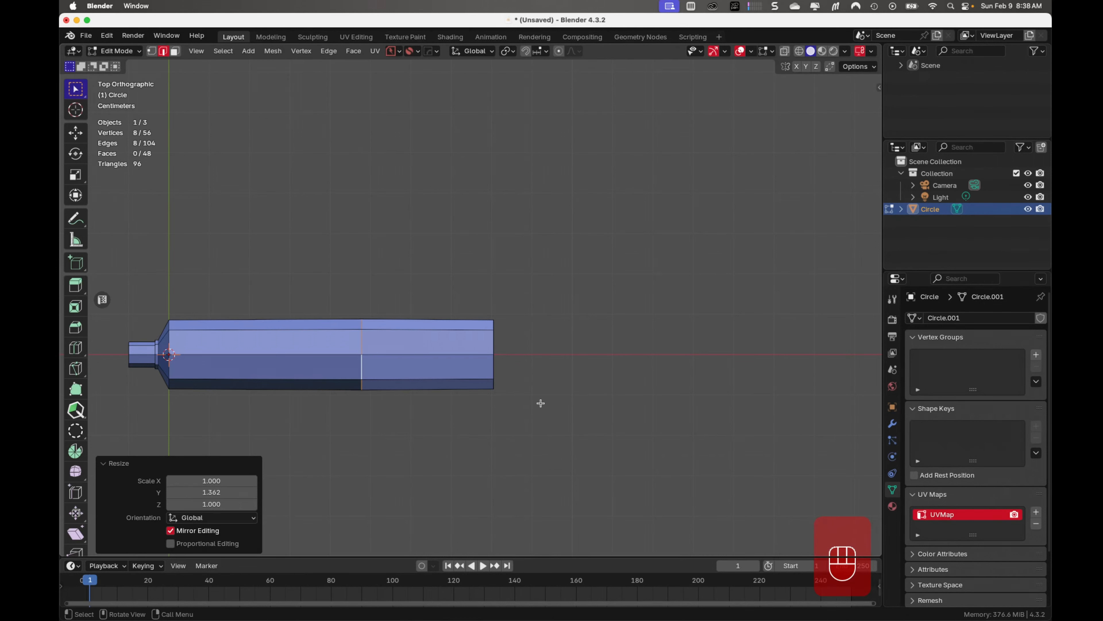
Select all vertices of the tube's flattened end with X-ray on and scale them along Y by about 1.277
key(Tab)
click(485, 330)
key(alt+z)
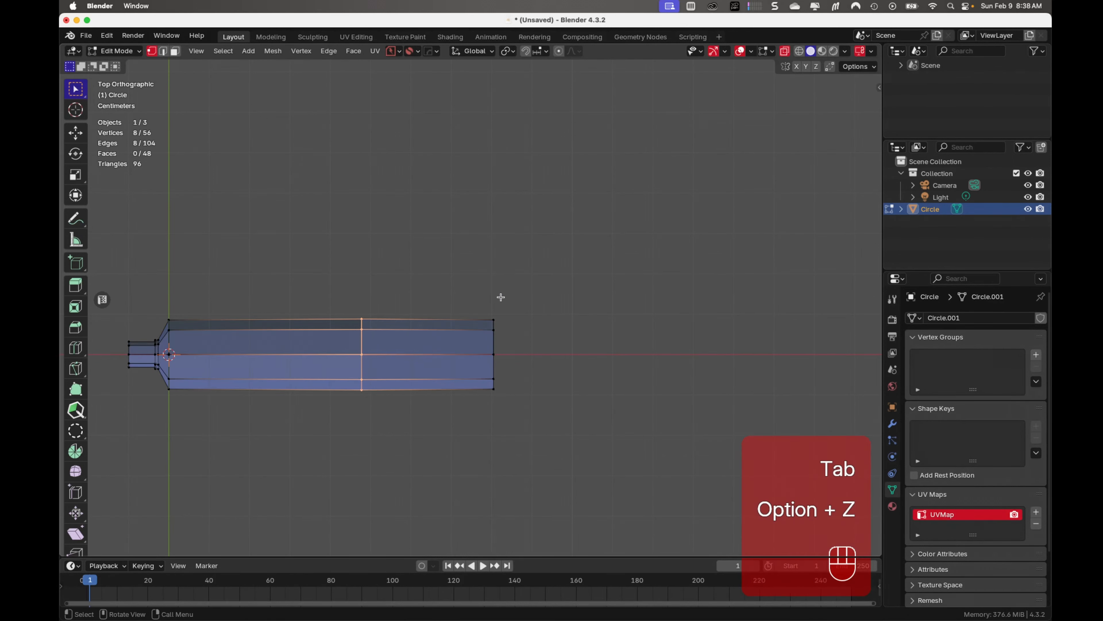
drag(511, 290, 447, 450)
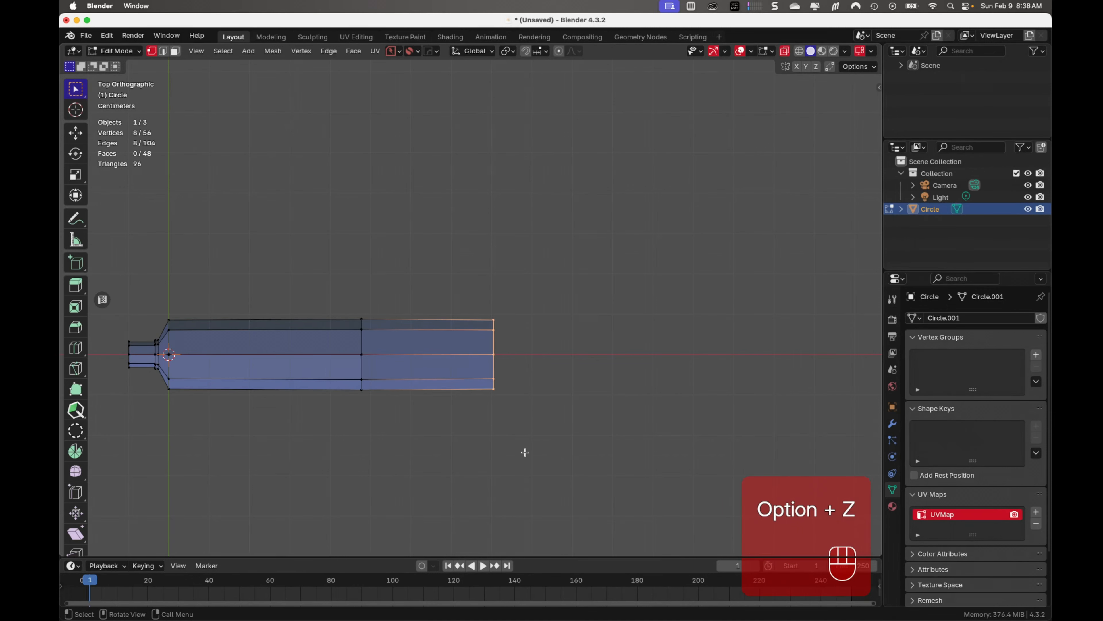
key(s)
key(y)
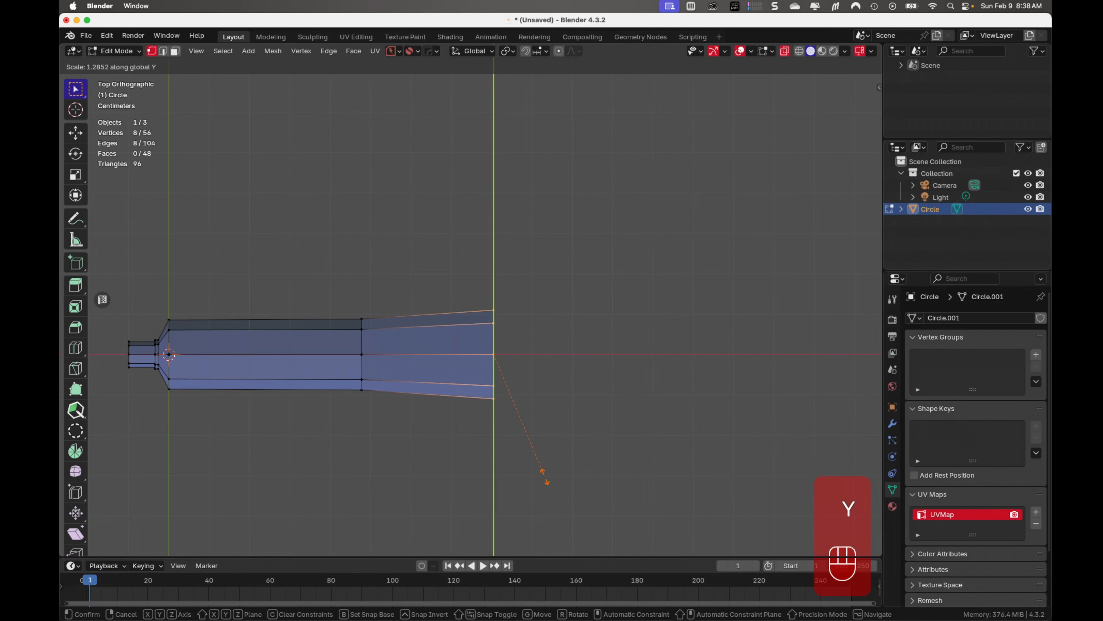
click(543, 476)
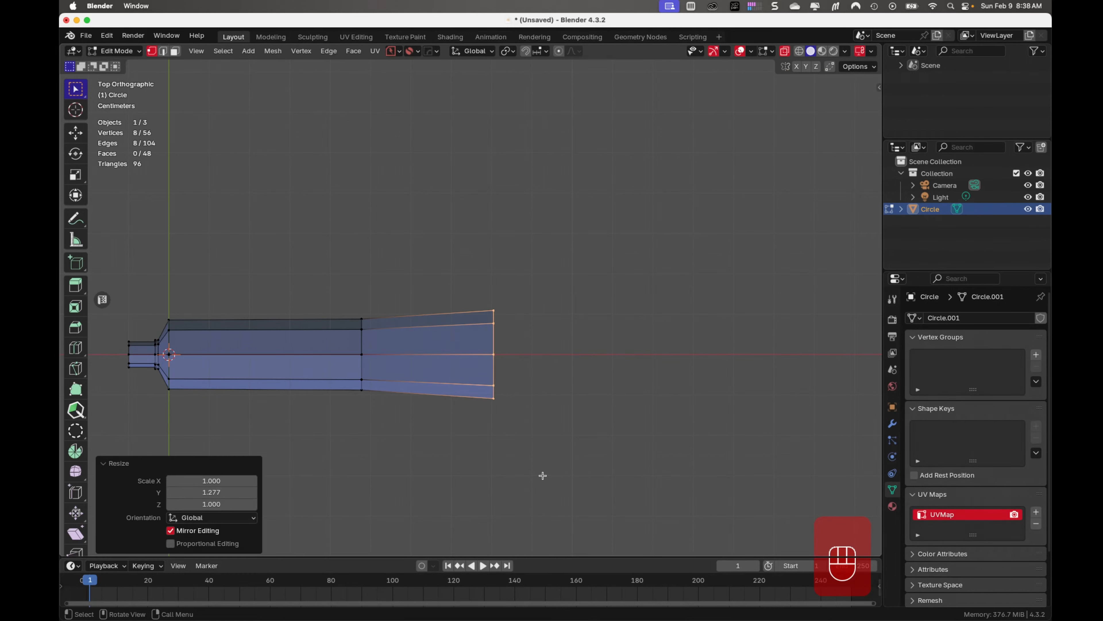
key(Tab)
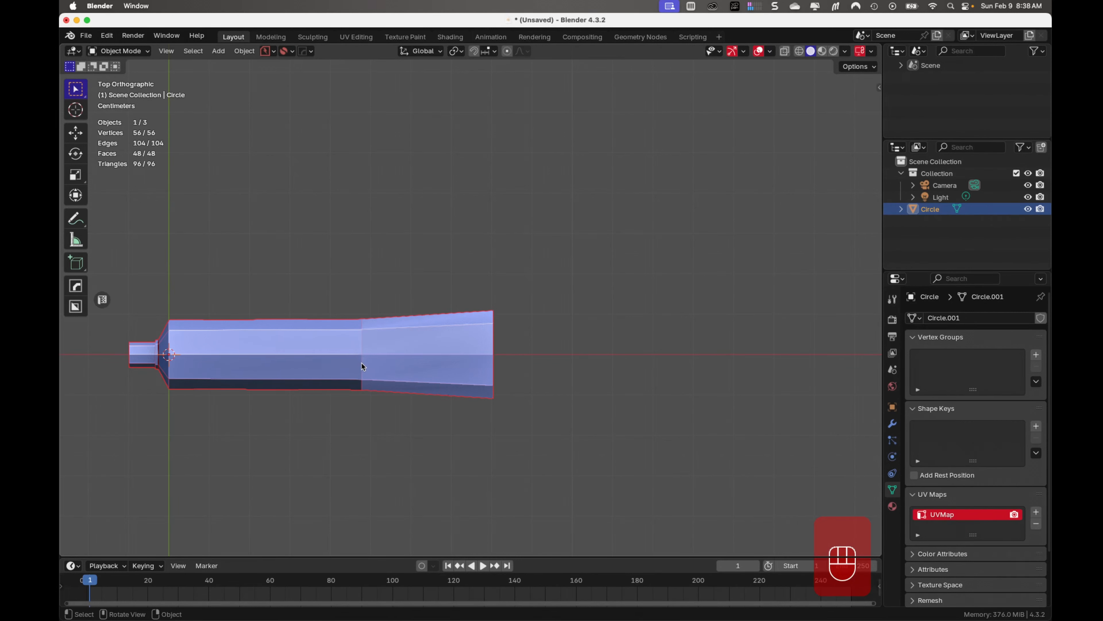
Scale the edge loop at the start of the taper along Y by about 1.139, using proportional editing with size 0.14
key(Tab)
click(362, 372)
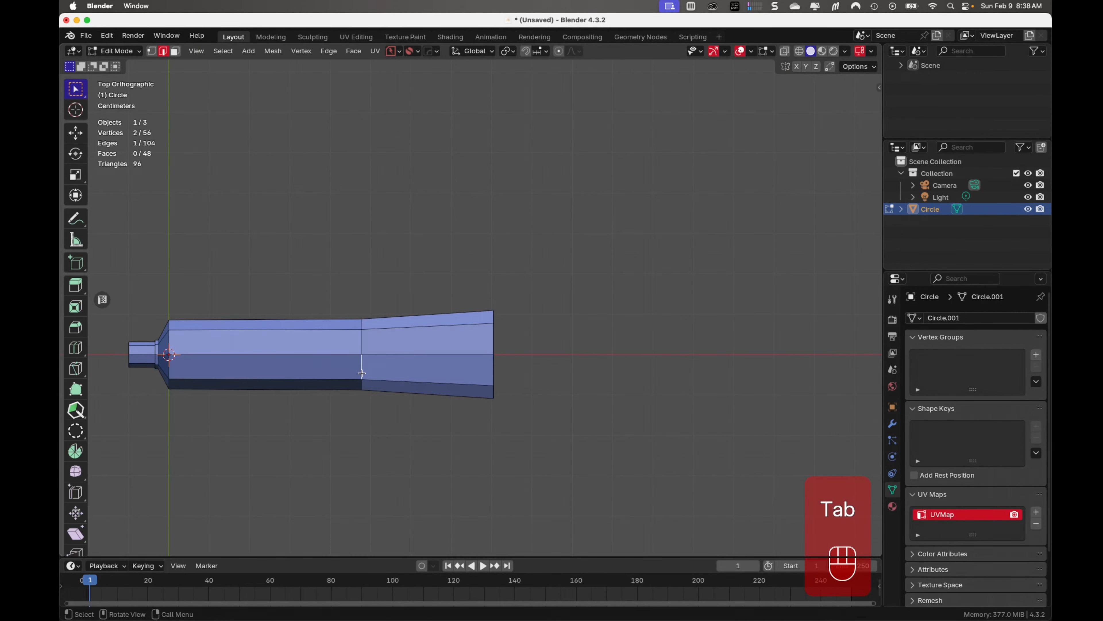
alt+click(362, 372)
middle_drag(362, 372, 377, 395)
key(KP_7)
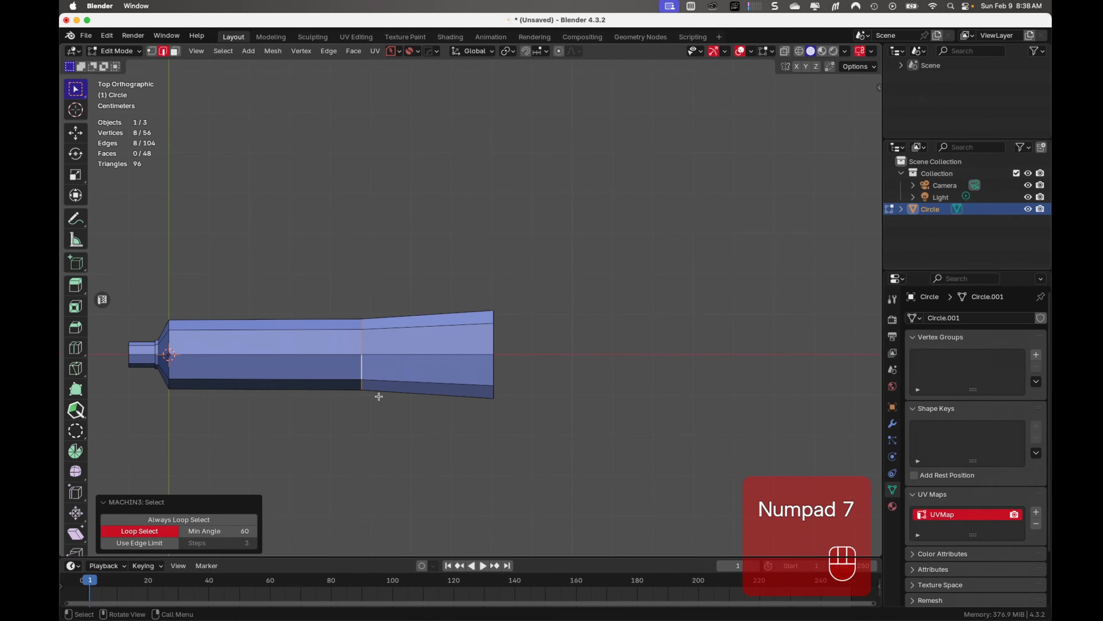
key(o)
key(s)
key(y)
scroll(389, 404, up, 5)
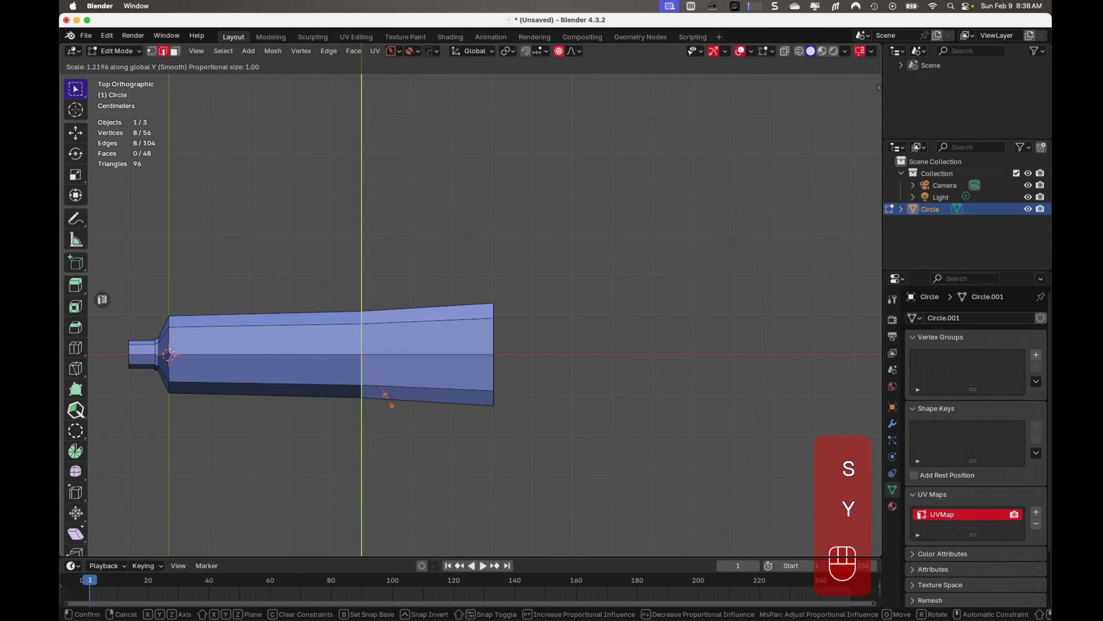
scroll(389, 400, up, 15)
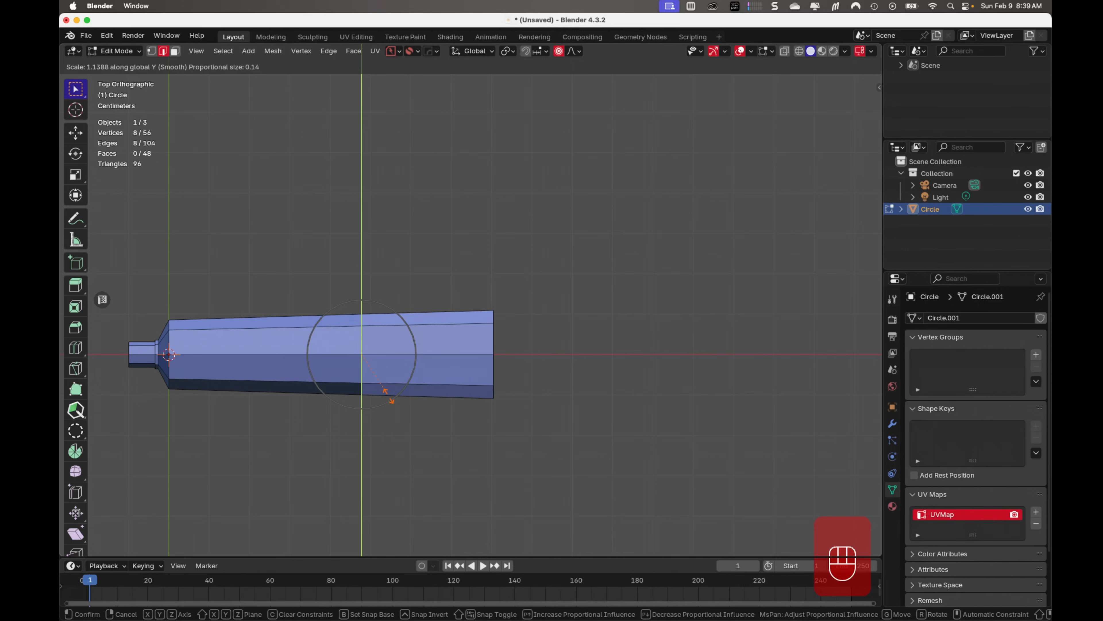
click(388, 396)
key(o)
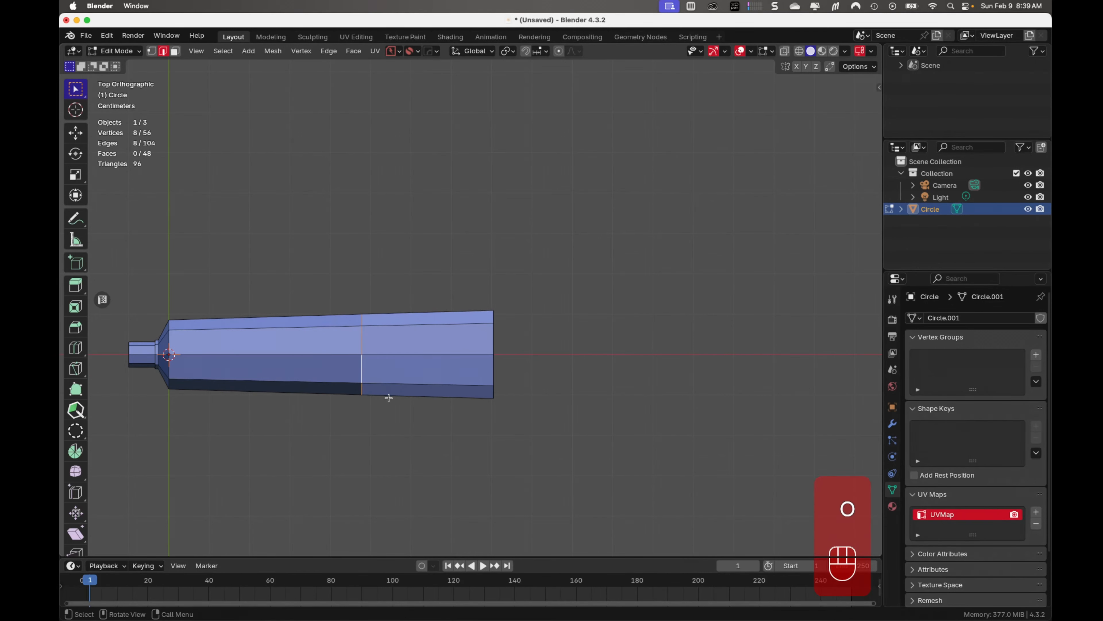
key(Tab)
click(473, 484)
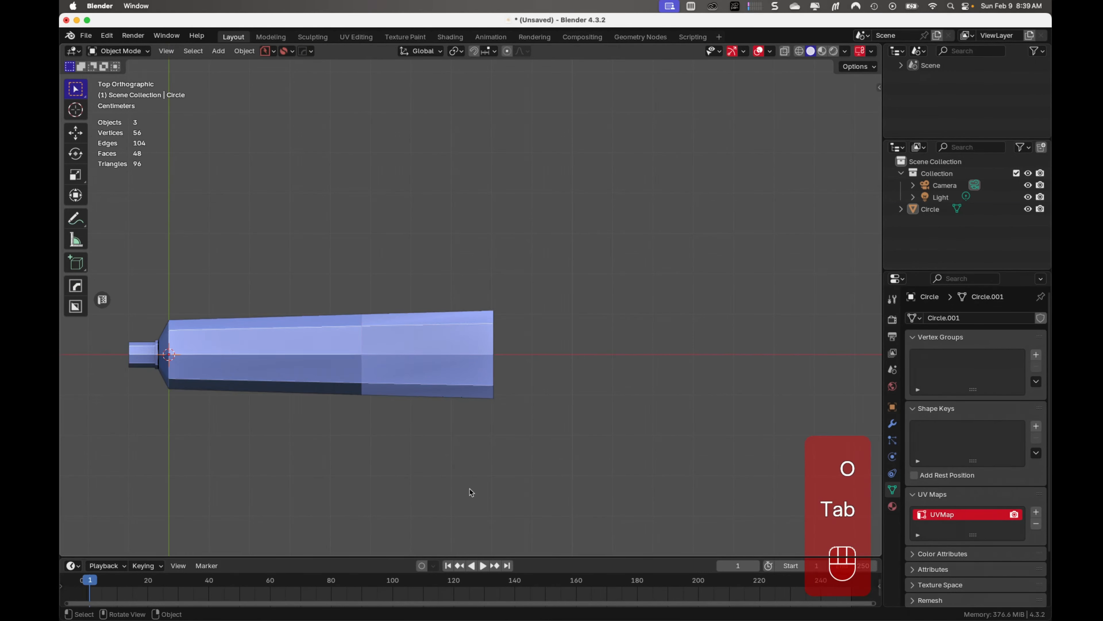
Select the open edge loop at the flattened end and fill it with a face
middle_drag(470, 488, 472, 342)
middle_drag(470, 393, 429, 385)
click(360, 346)
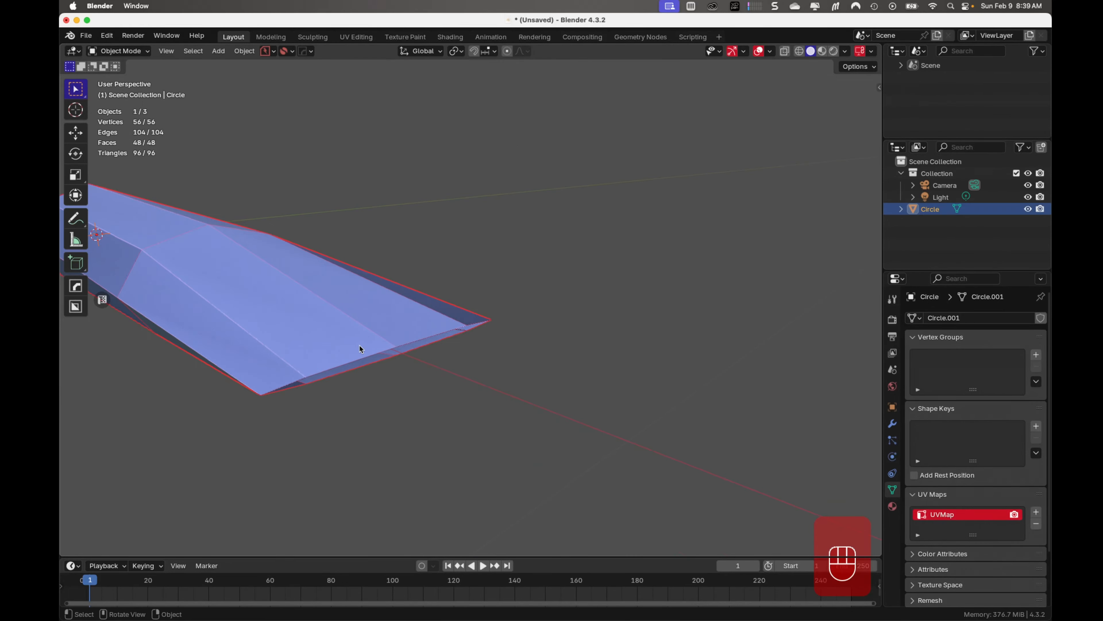
key(Tab)
click(348, 362)
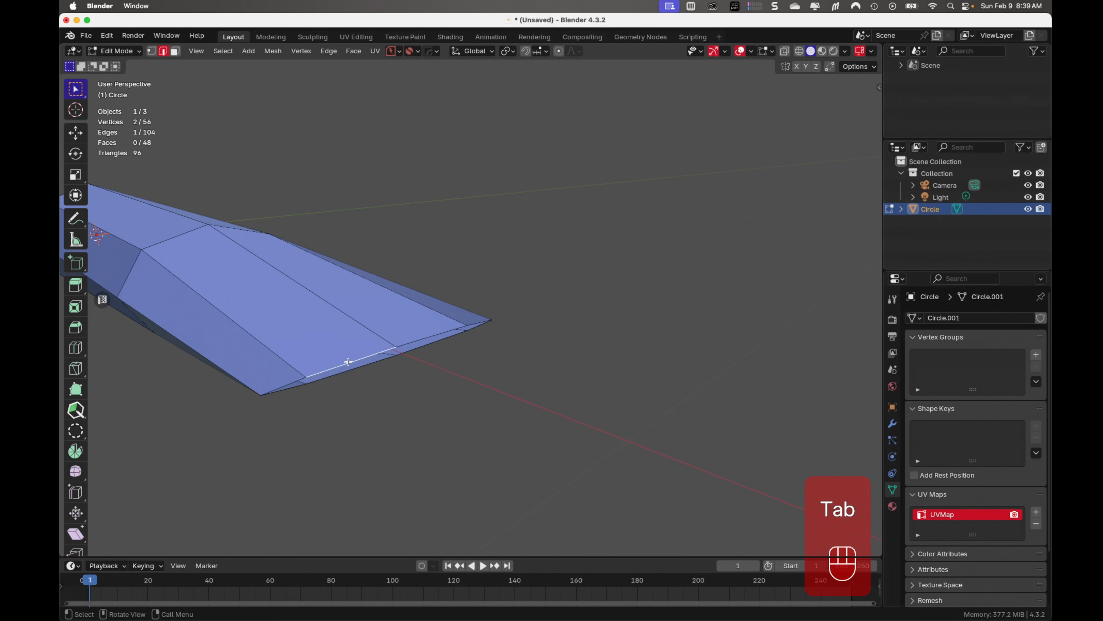
alt+shift+click(351, 370)
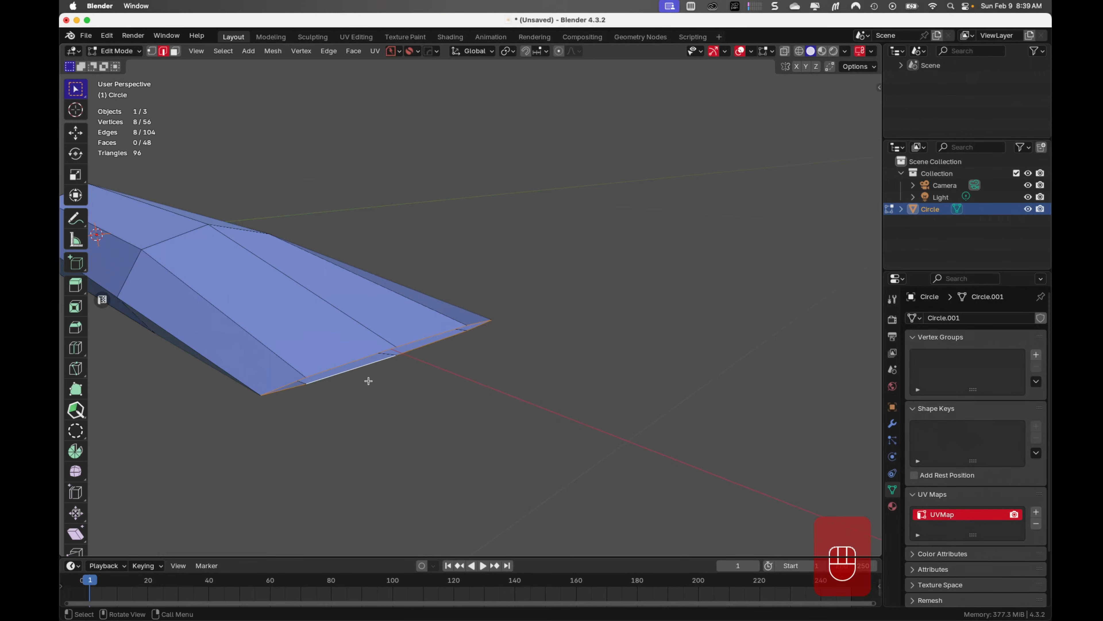
key(f)
middle_drag(382, 399, 492, 388)
key(Tab)
click(427, 384)
Add a Solidify modifier to the tube
shift+middle_drag(126, 403, 416, 363)
middle_drag(317, 381, 408, 348)
scroll(392, 358, up, 3)
click(327, 301)
click(892, 423)
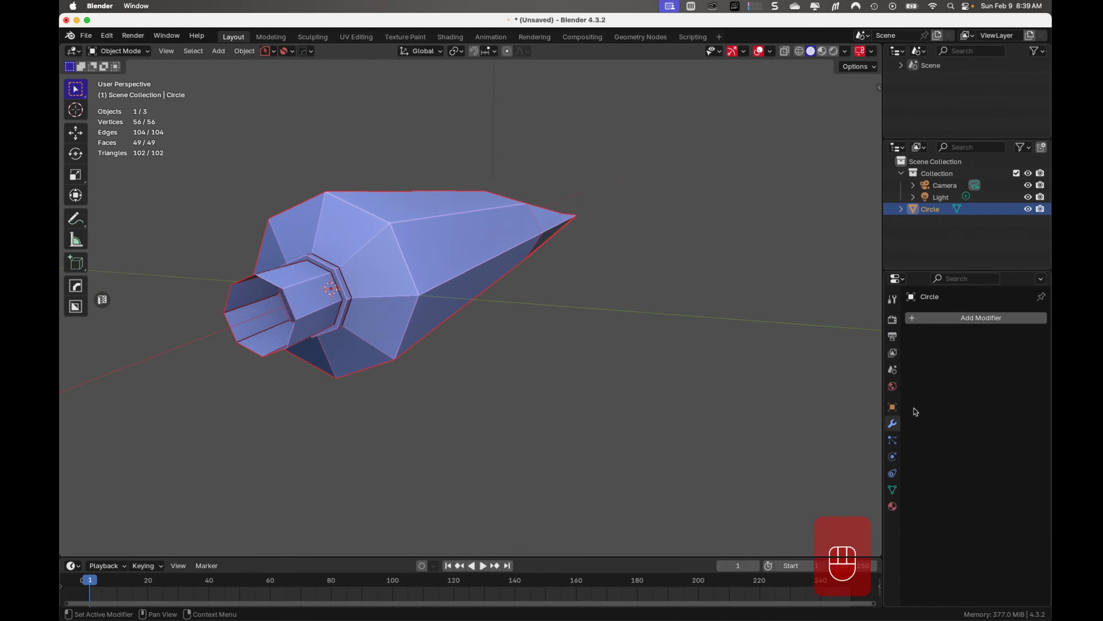
click(969, 320)
mouse_move(955, 285)
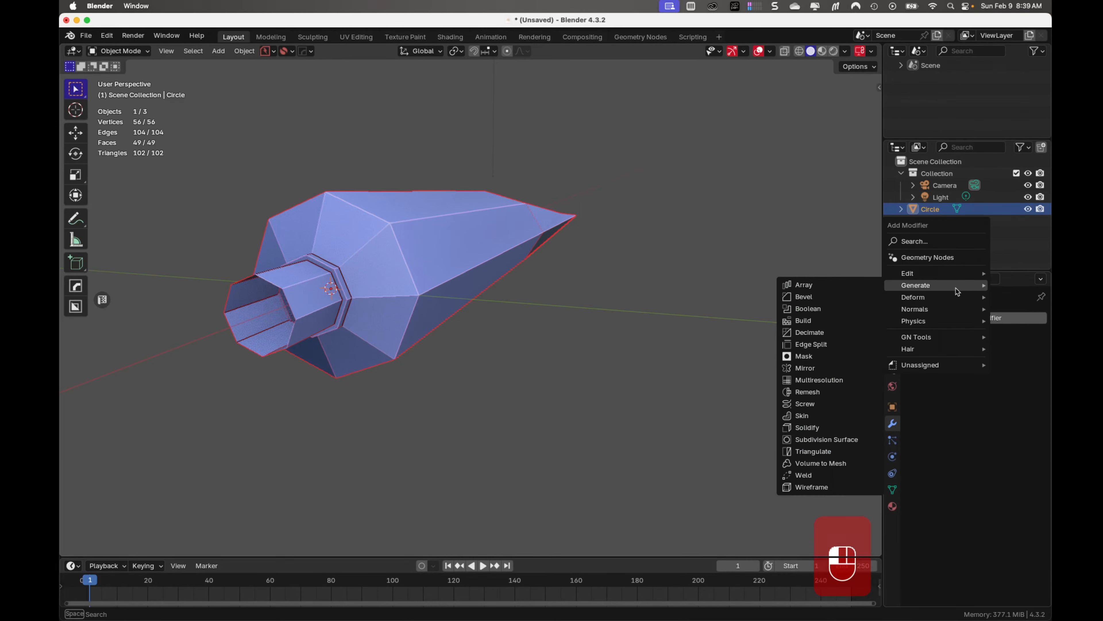
click(823, 431)
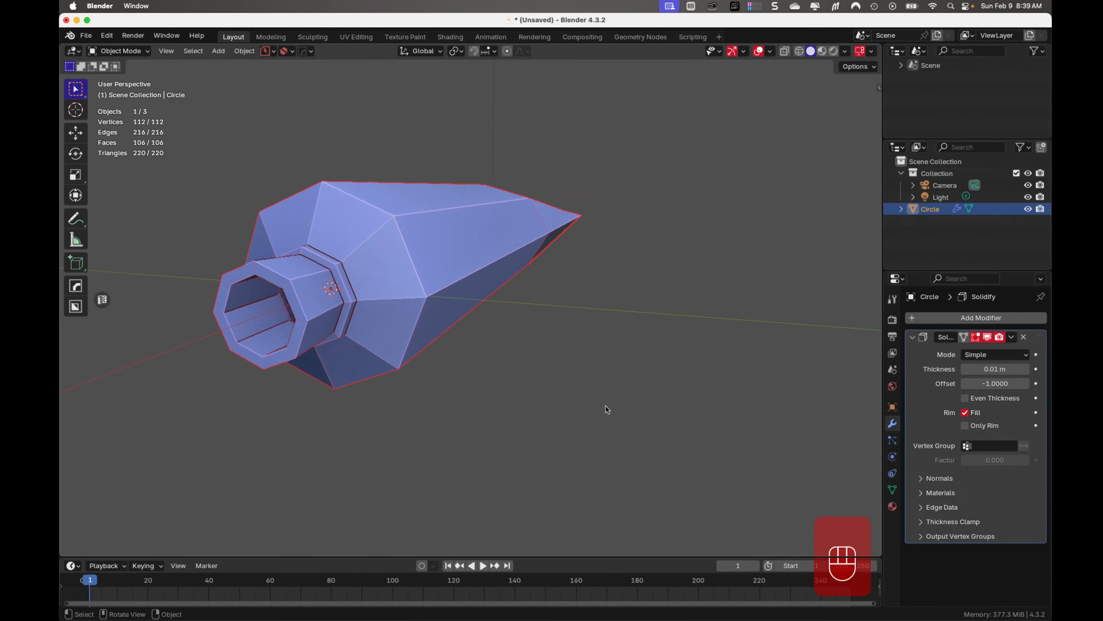
Set the Solidify thickness to 0.004 m
middle_drag(503, 382, 389, 387)
click(985, 373)
click(976, 369)
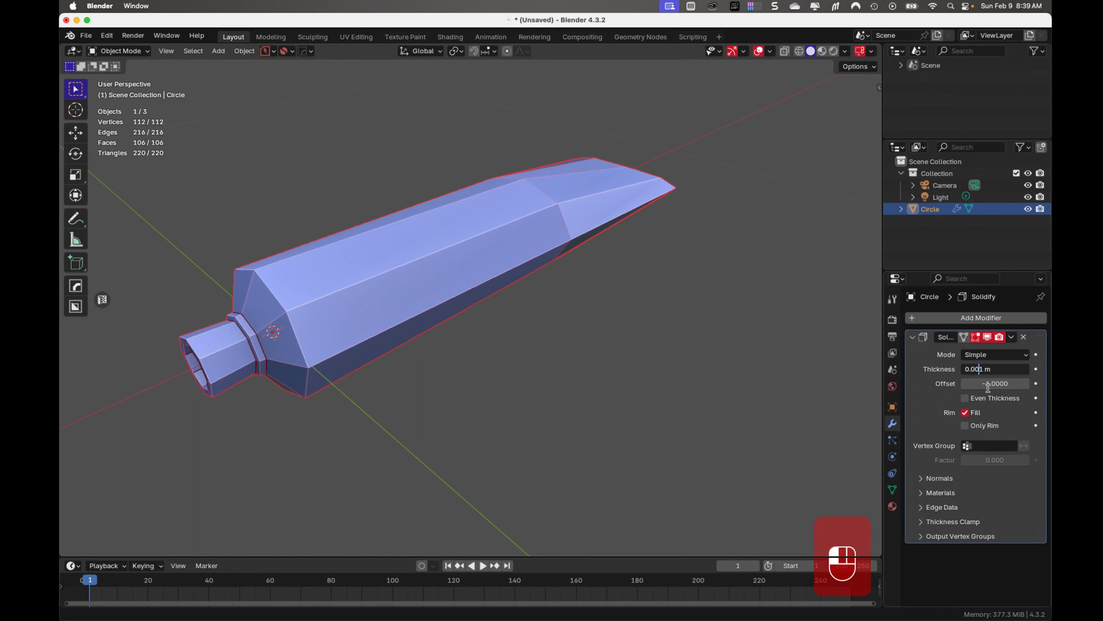
key(shift+Left)
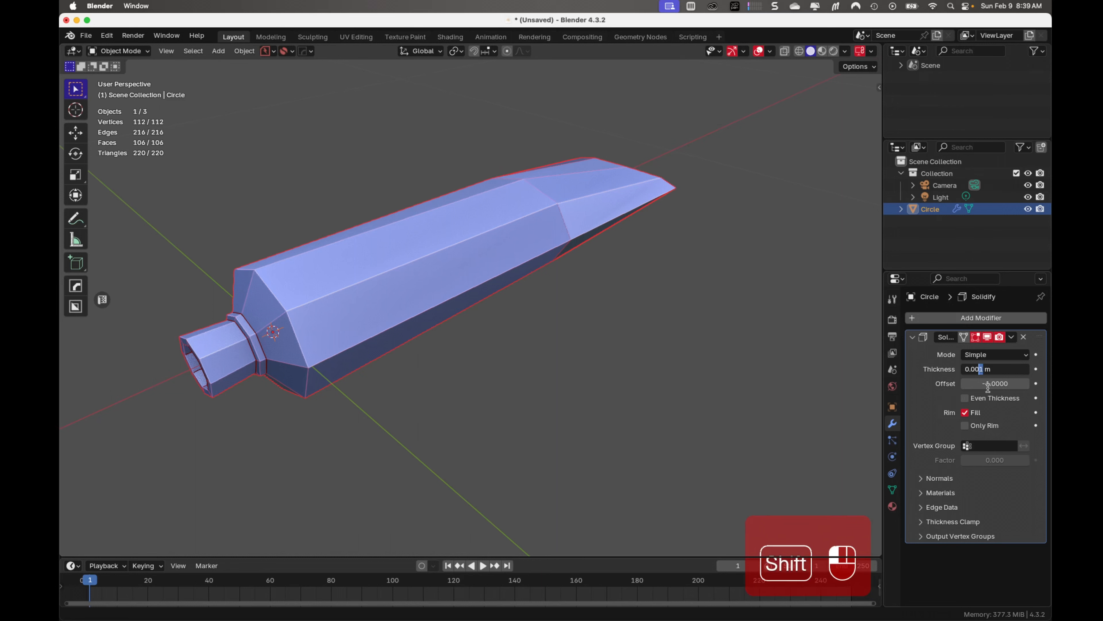
text(4)
key(Return)
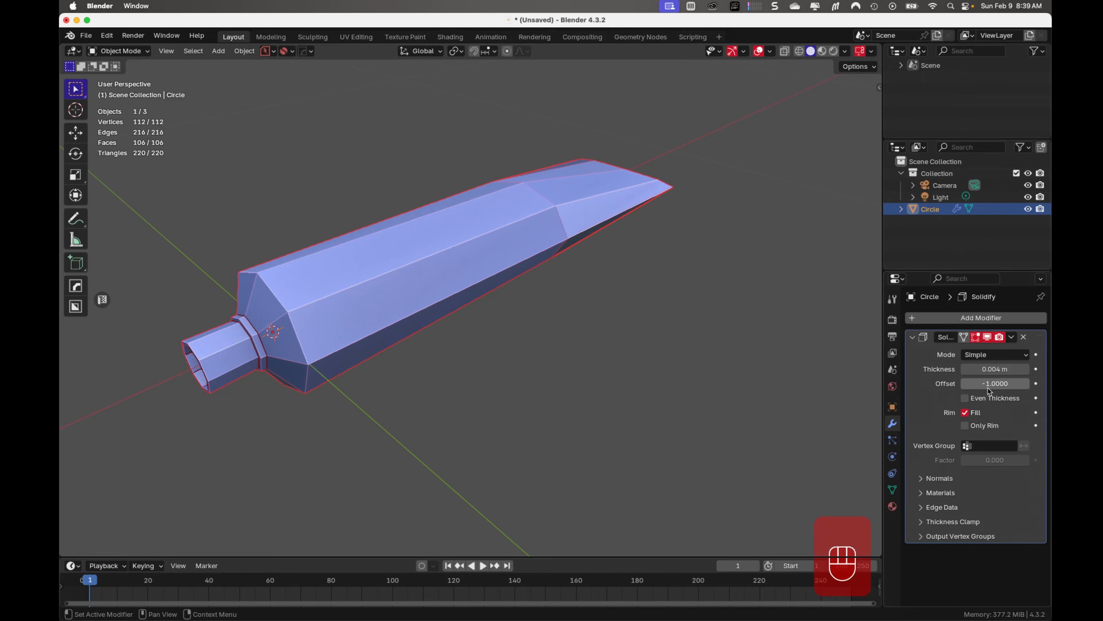
Check the wall thickness around the neck opening and apply the Solidify modifier
scroll(452, 376, up, 2)
shift+middle_drag(451, 376, 598, 291)
middle_drag(399, 363, 495, 366)
click(1012, 336)
click(1006, 349)
click(461, 364)
scroll(495, 363, down, 4)
shift+middle_drag(385, 386, 417, 406)
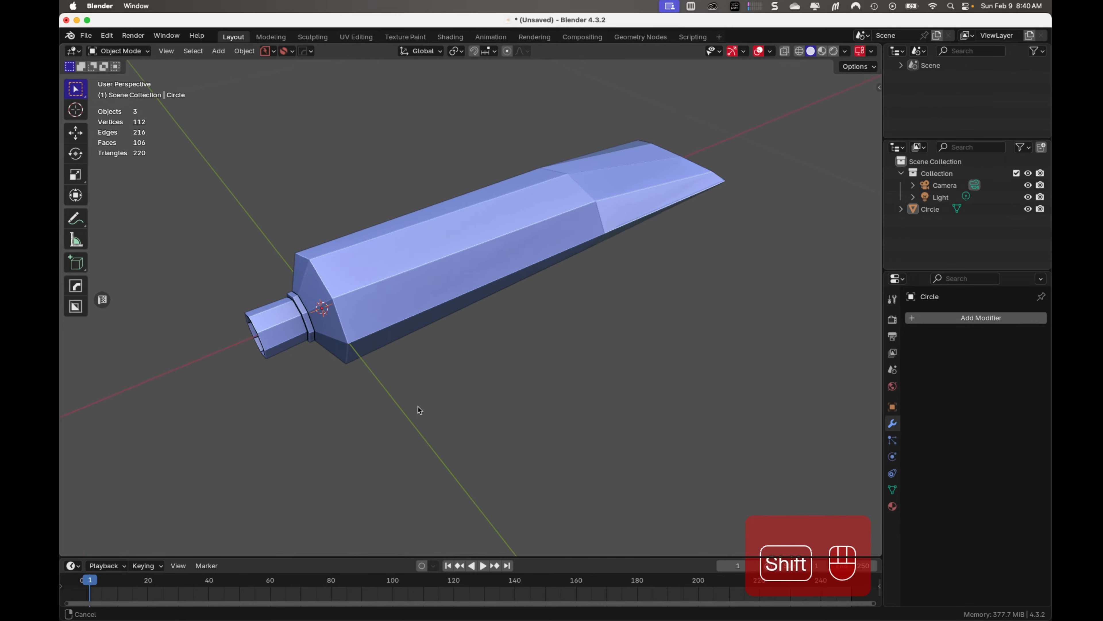
Add a level 2 Subdivision modifier to the tube and turn off its viewport display
click(410, 311)
key(ctrl+2)
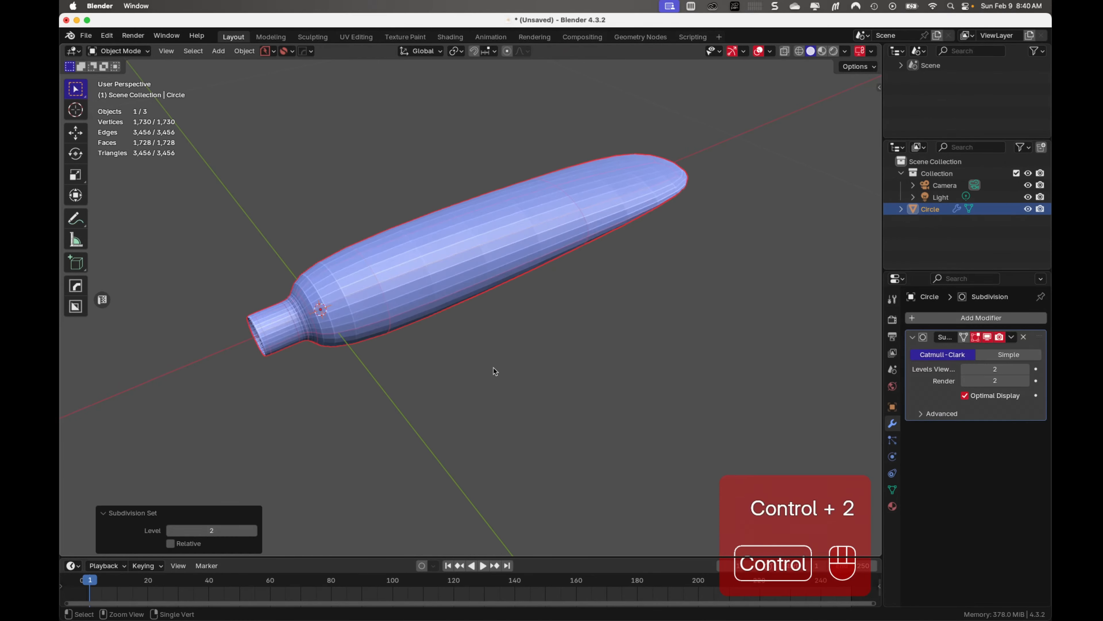
middle_drag(451, 397, 382, 369)
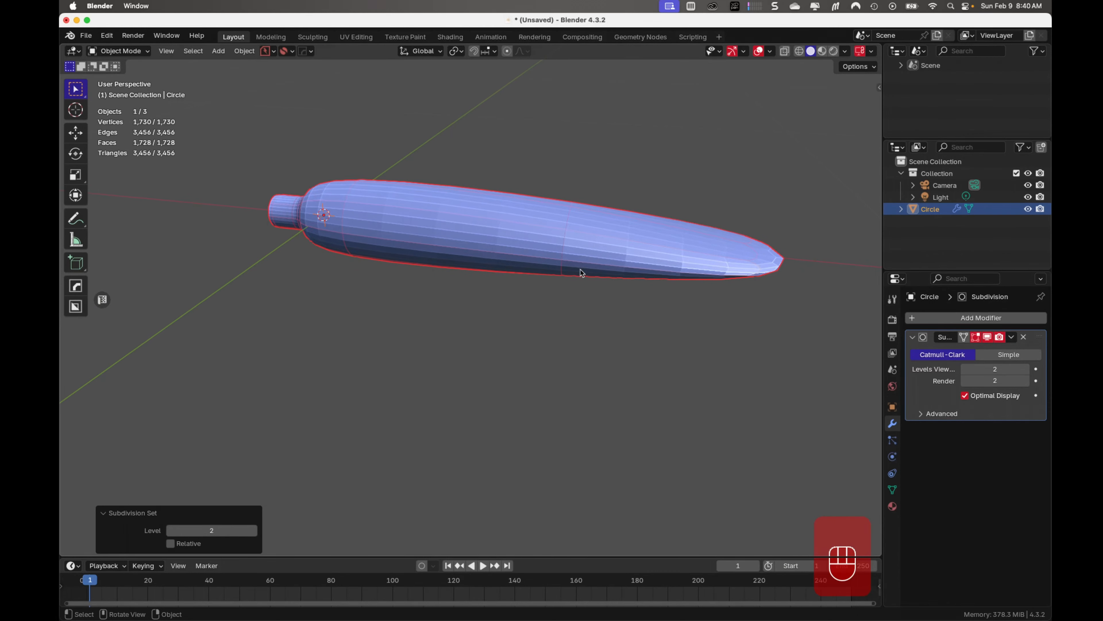
middle_drag(516, 263, 599, 288)
click(987, 337)
middle_drag(445, 355, 445, 318)
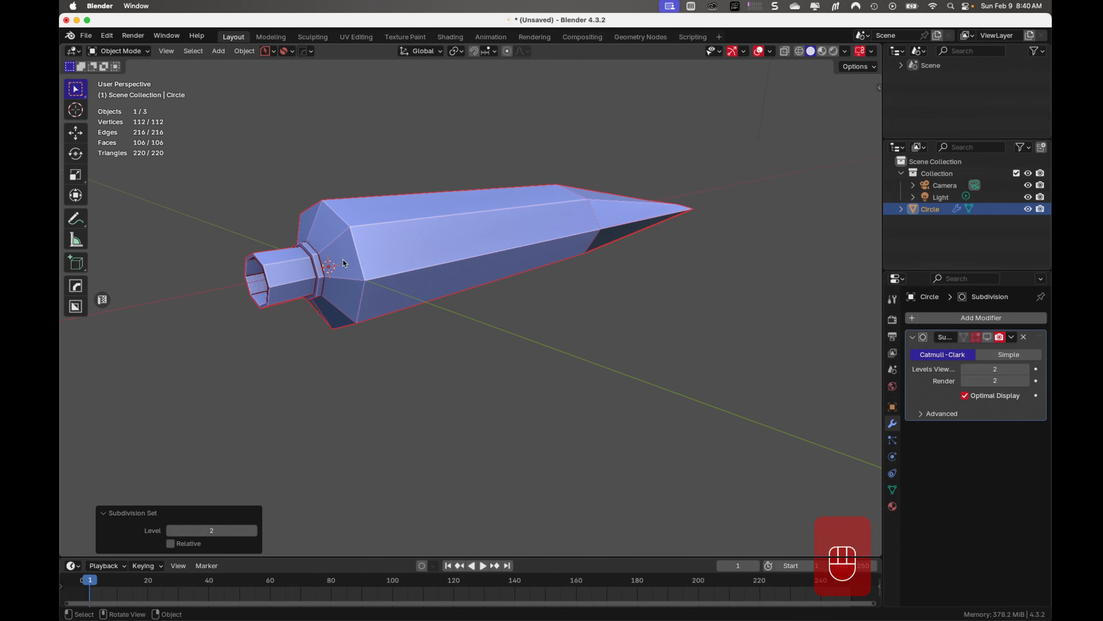
Add a loop cut around the tube's sloped shoulder at a factor of about 0.42 and bevel it about 0.00135 m wide
key(Tab)
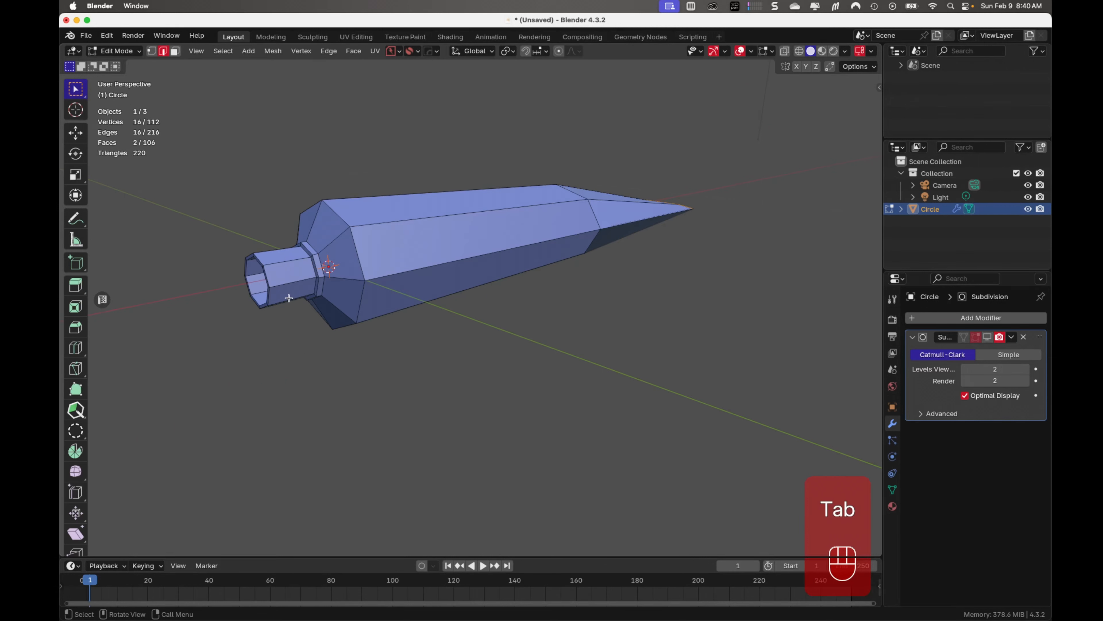
key(ctrl+r)
click(341, 279)
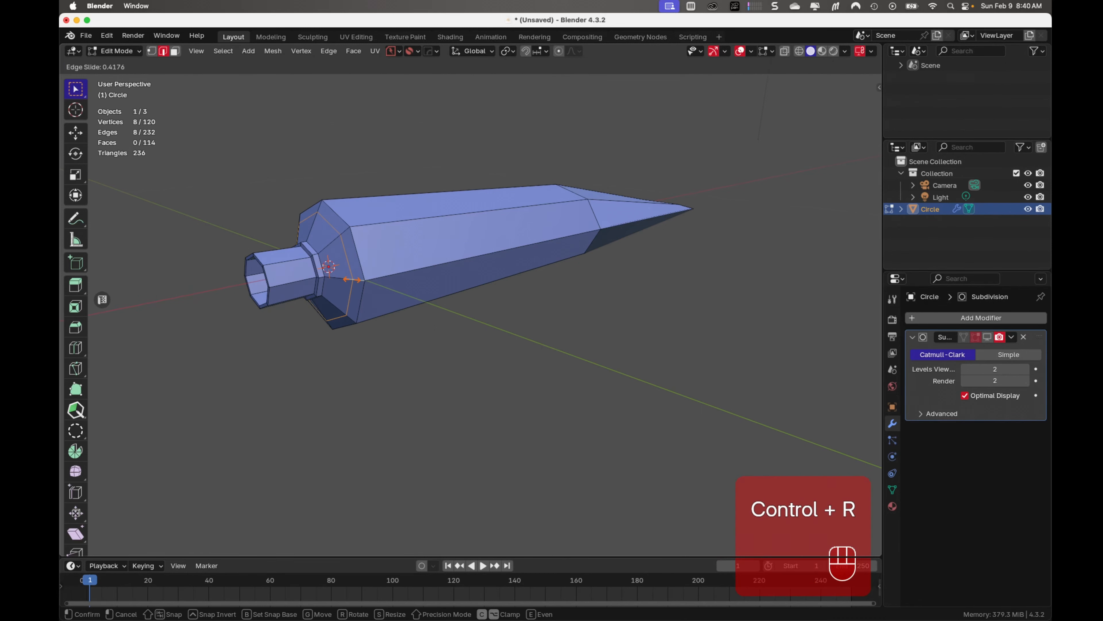
click(352, 280)
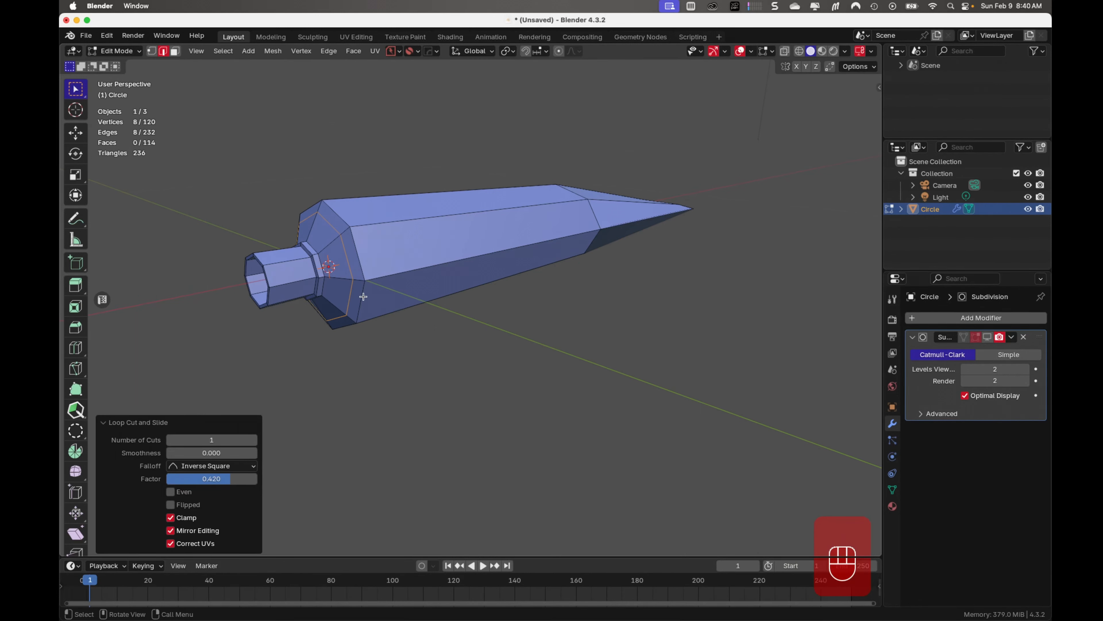
scroll(365, 296, up, 2)
key(ctrl+b)
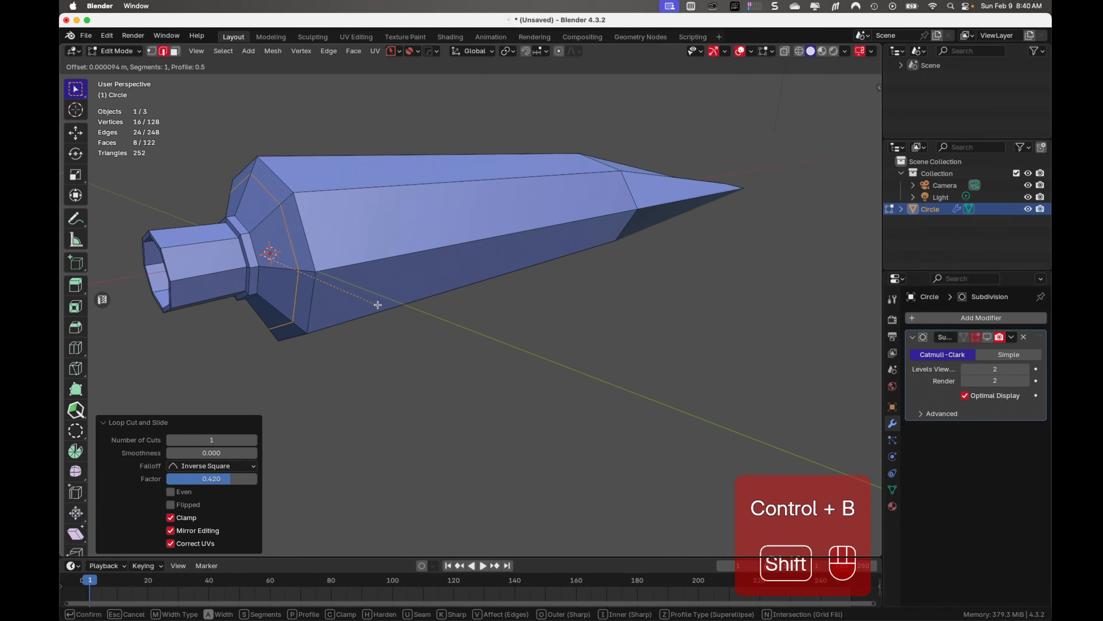
click(387, 315)
middle_drag(387, 313, 376, 325)
Extrude the narrow ring of shoulder faces along their normals by about -0.00087 m to form a groove
key(ctrl+f)
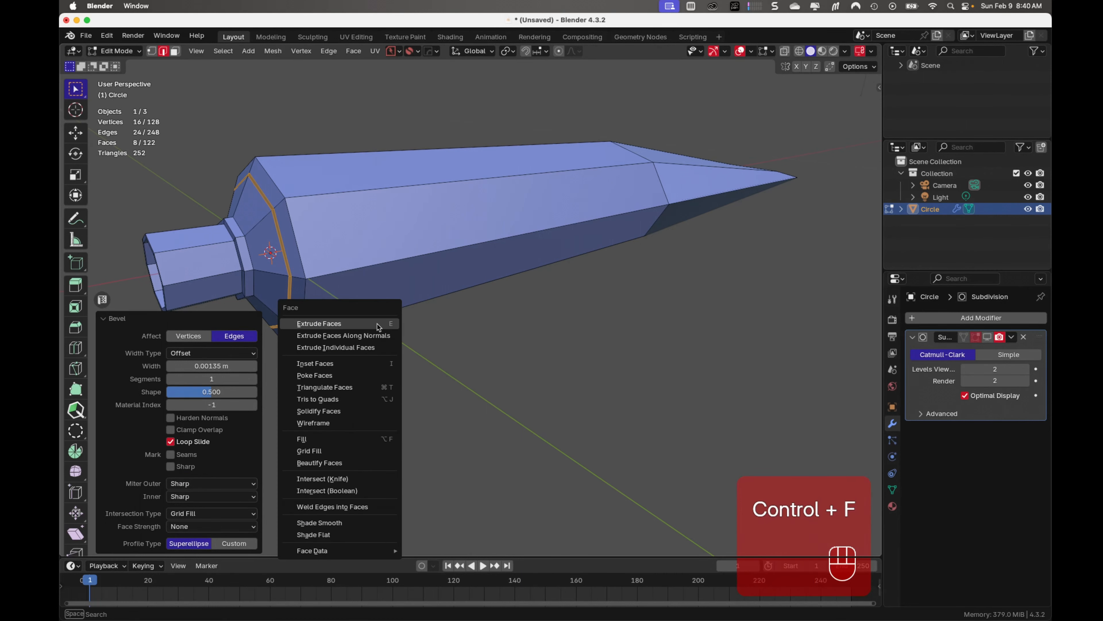
click(376, 337)
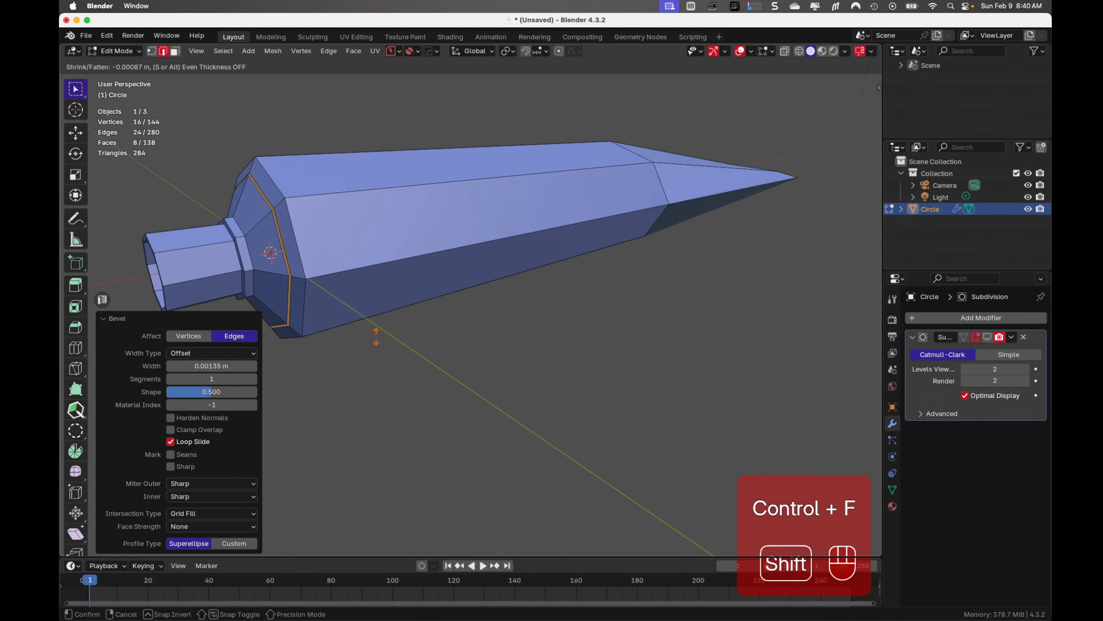
click(376, 335)
key(Tab)
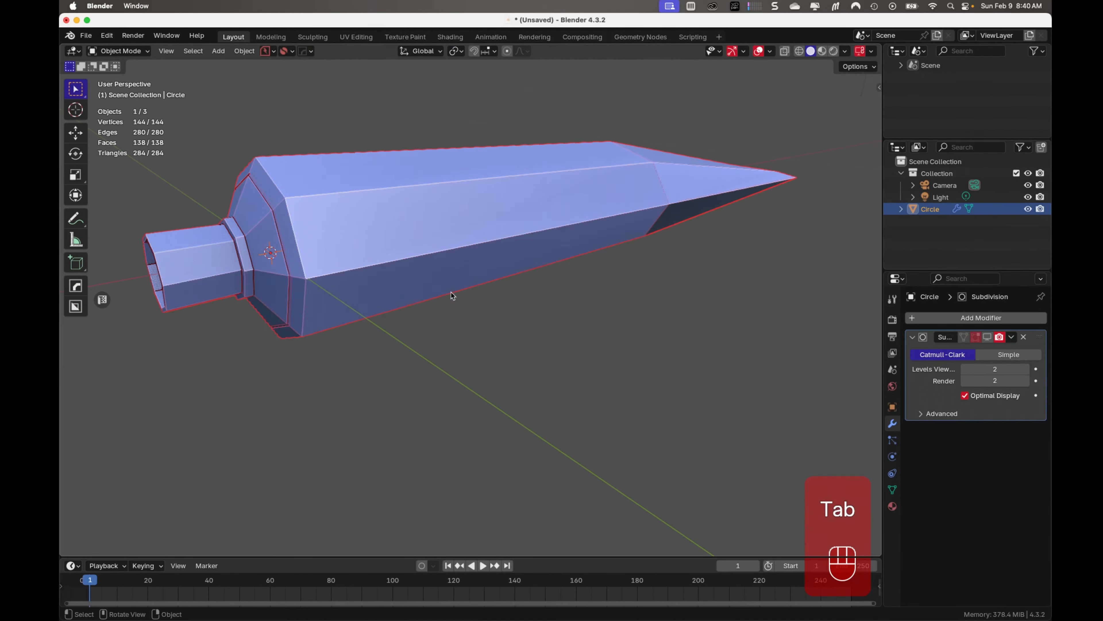
Preview the tube with the Subdivision modifier shown in the viewport, inspect the shoulder groove, and hide the modifier again
scroll(439, 323, down, 2)
click(424, 351)
middle_drag(423, 352, 305, 357)
click(328, 278)
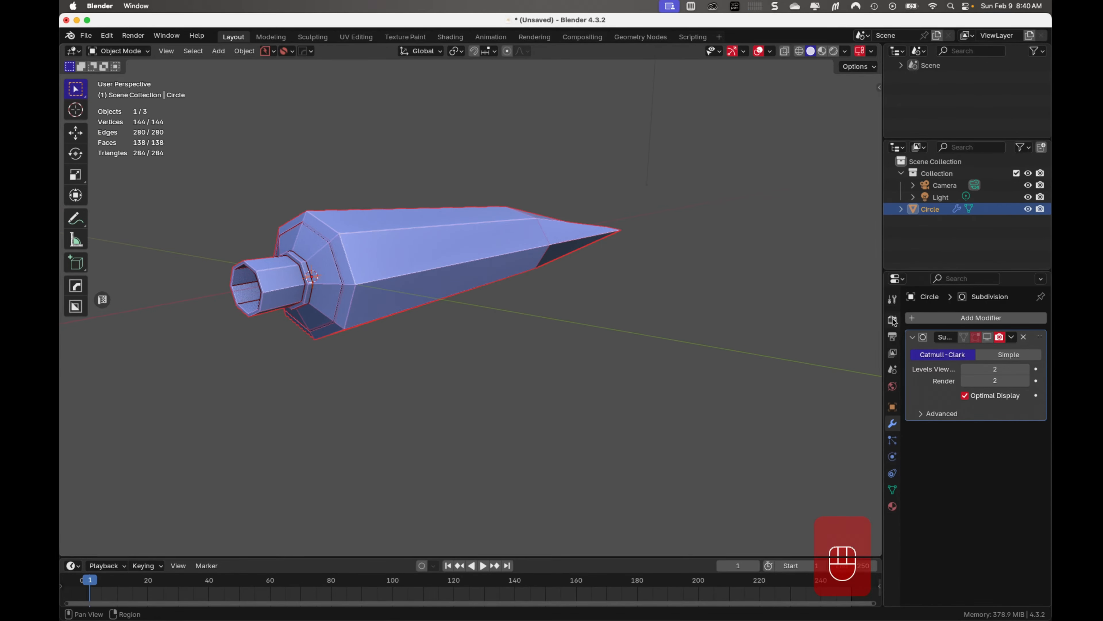
click(987, 337)
middle_drag(538, 305, 463, 317)
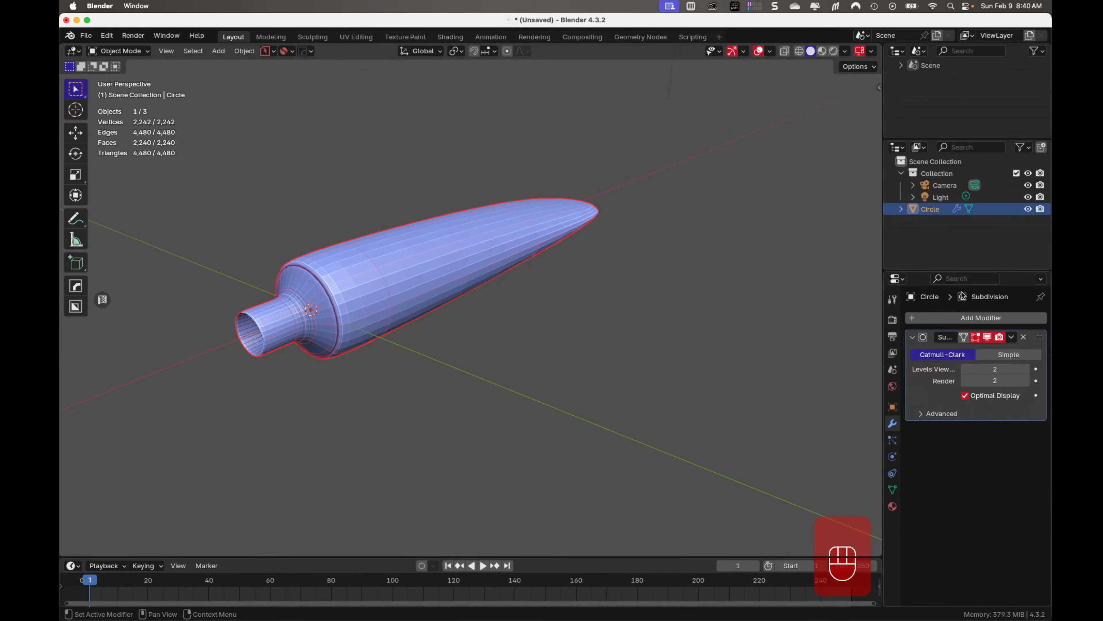
click(986, 338)
middle_drag(636, 348, 469, 298)
middle_drag(477, 305, 472, 355)
Add a loop cut around the tube body near the shoulder at a slide factor of about 0.882
key(Tab)
click(221, 364)
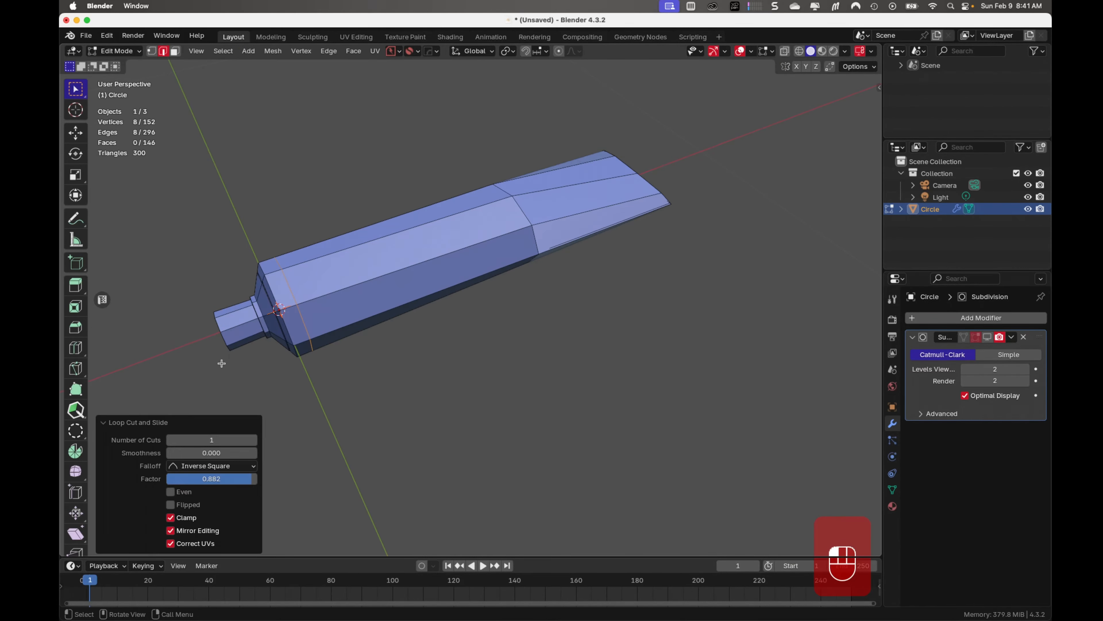
middle_drag(459, 377, 414, 406)
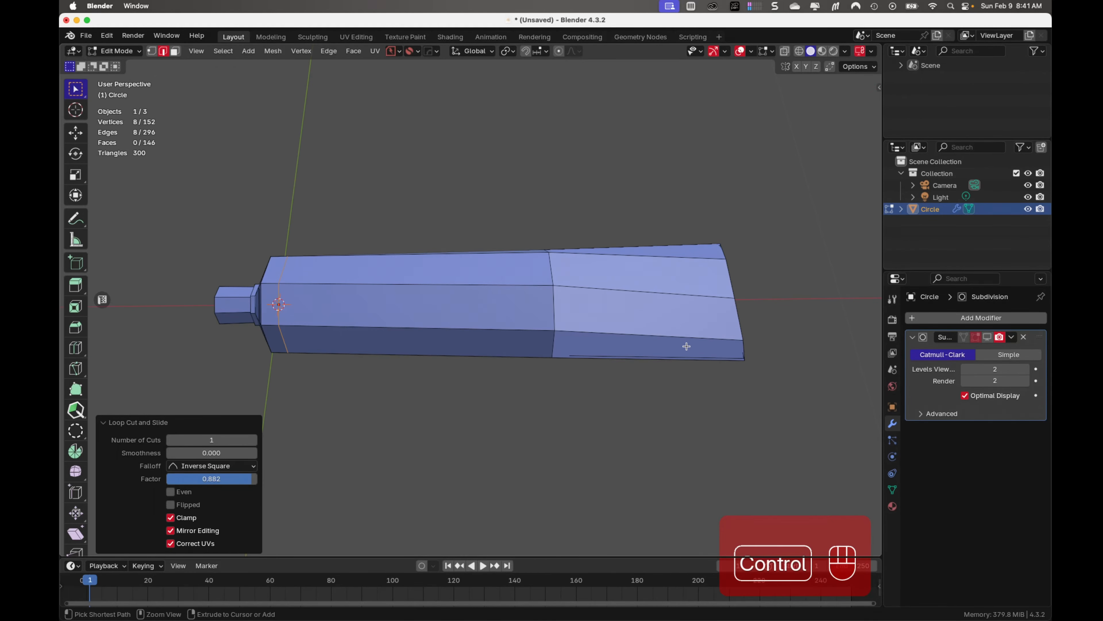
Add a loop cut around the tube near its flattened end at a slide factor of about -0.597
key(ctrl+r)
click(671, 358)
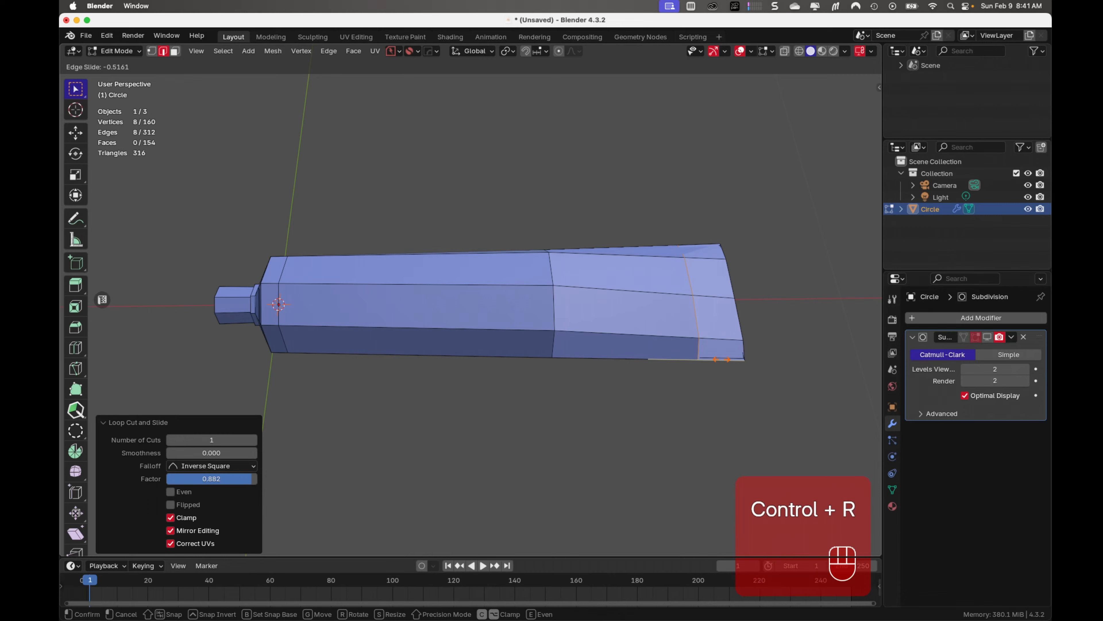
click(736, 361)
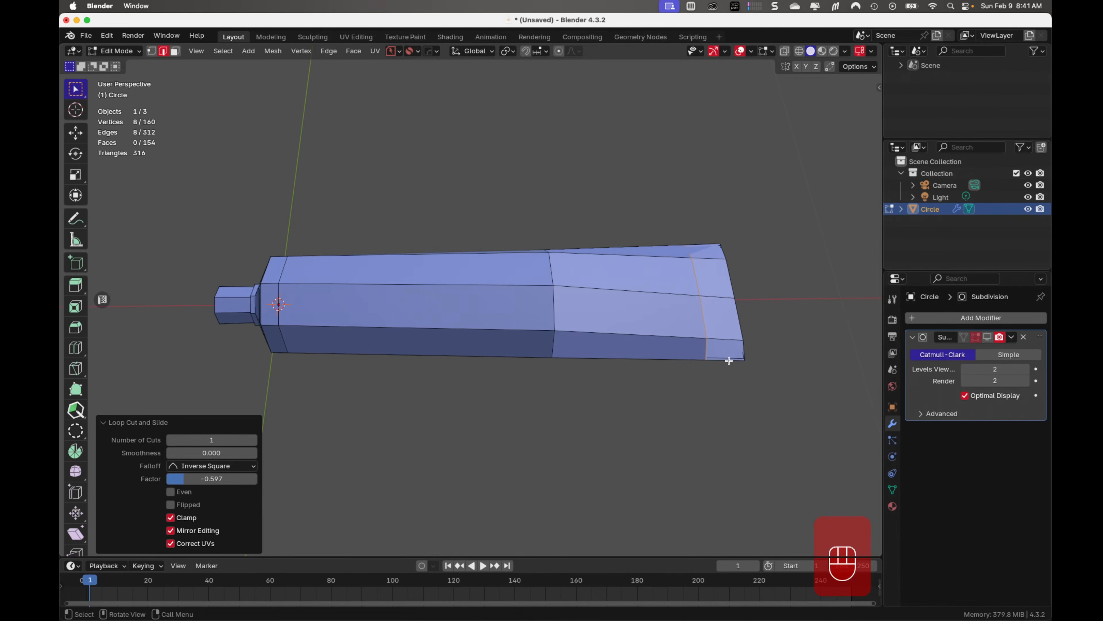
Join the opposite upper and lower vertices across the flattened end cap with edges to divide its face
middle_drag(726, 405, 140, 357)
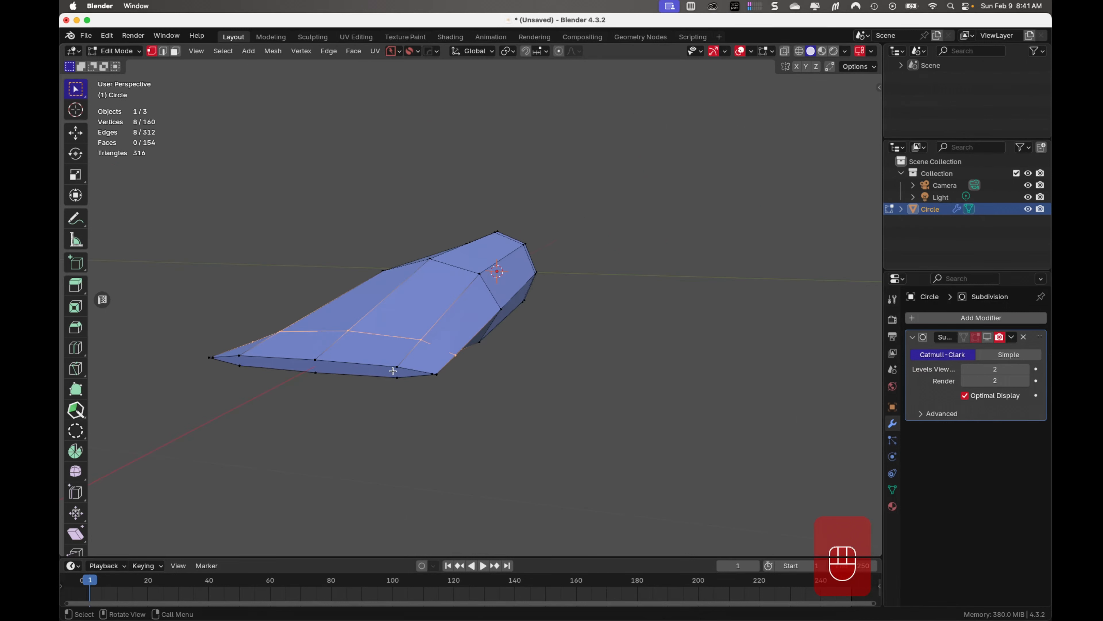
click(397, 368)
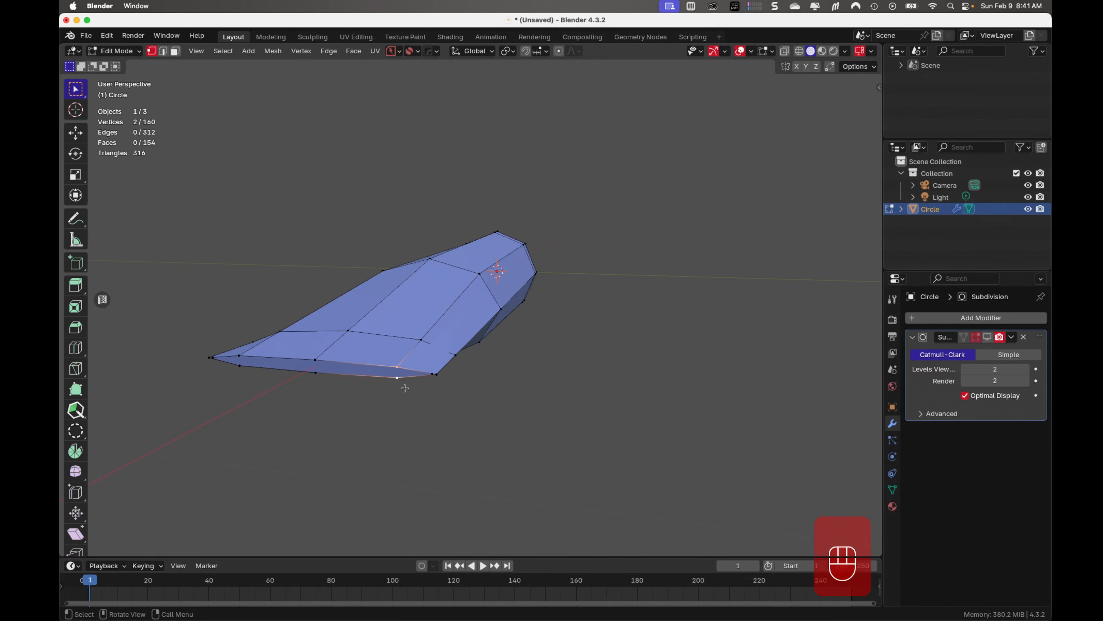
key(j)
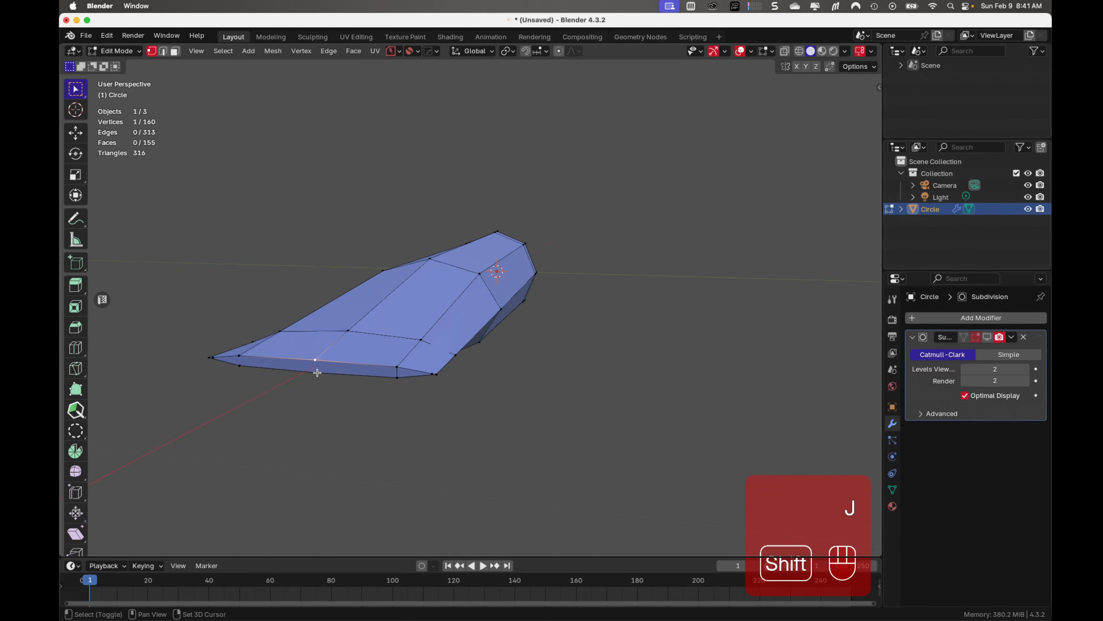
shift+click(316, 372)
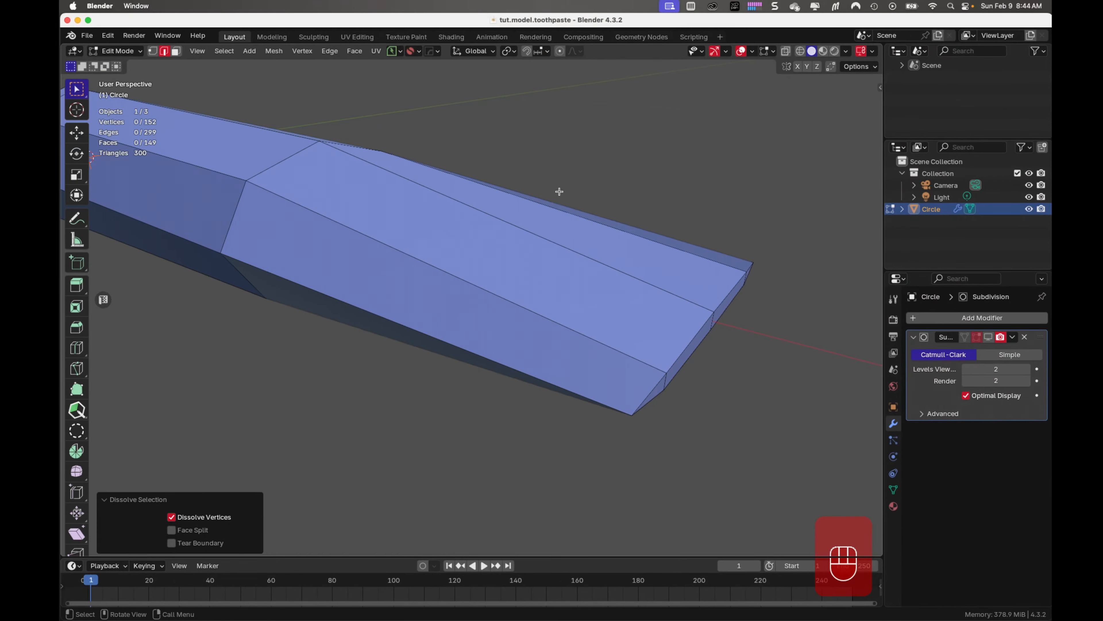
Inspect the divided flattened end and preview it with the Subdivision modifier shown in the viewport
middle_drag(529, 263, 505, 235)
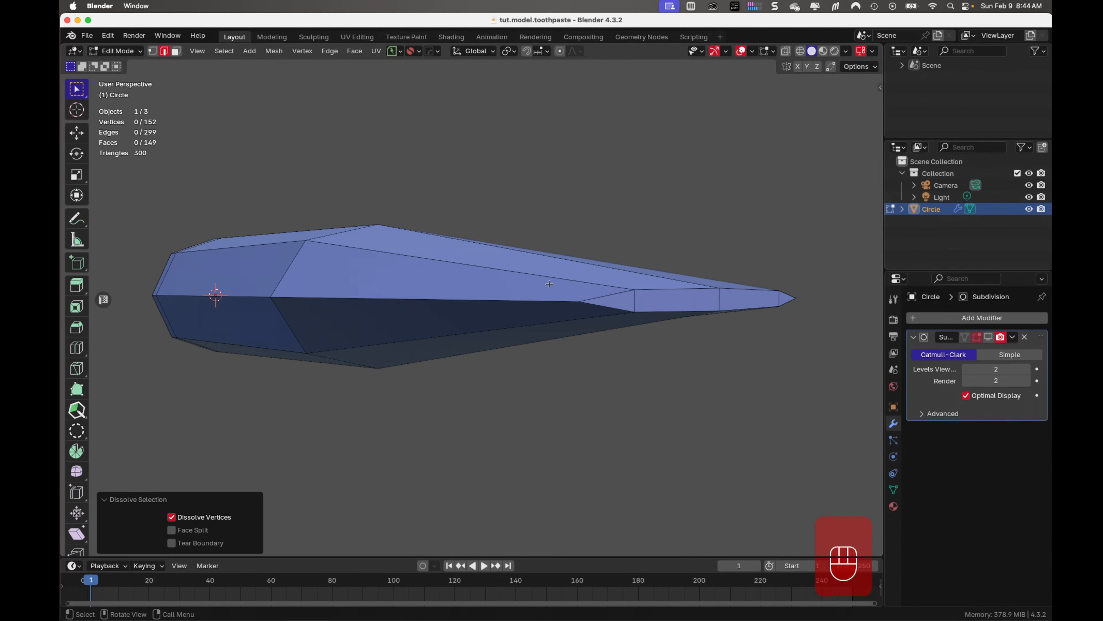
middle_drag(549, 283, 517, 288)
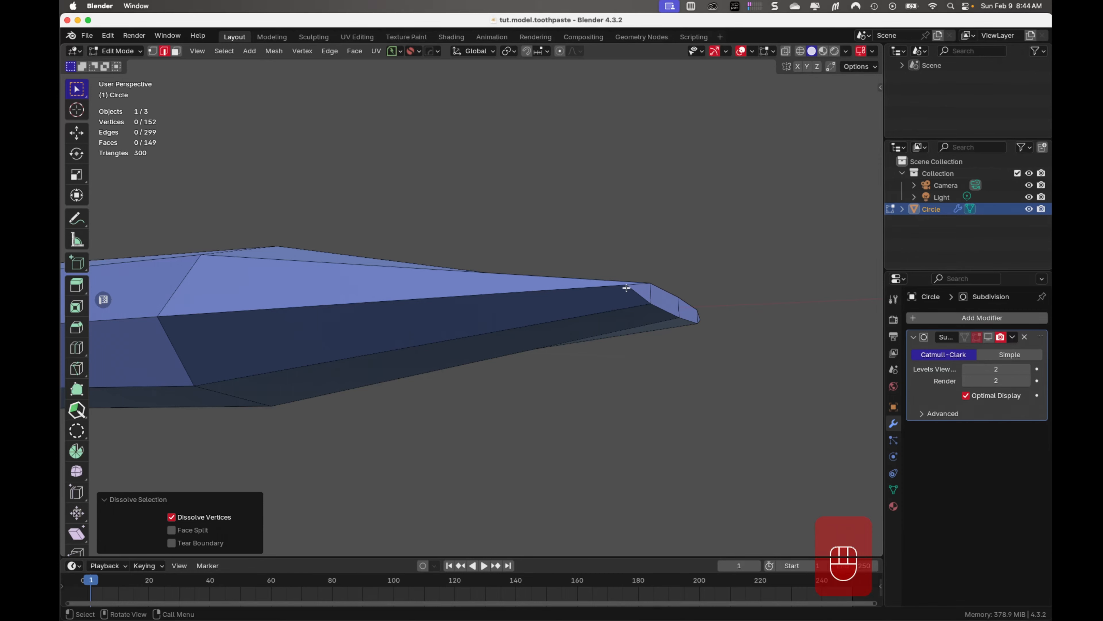
middle_drag(488, 287, 499, 323)
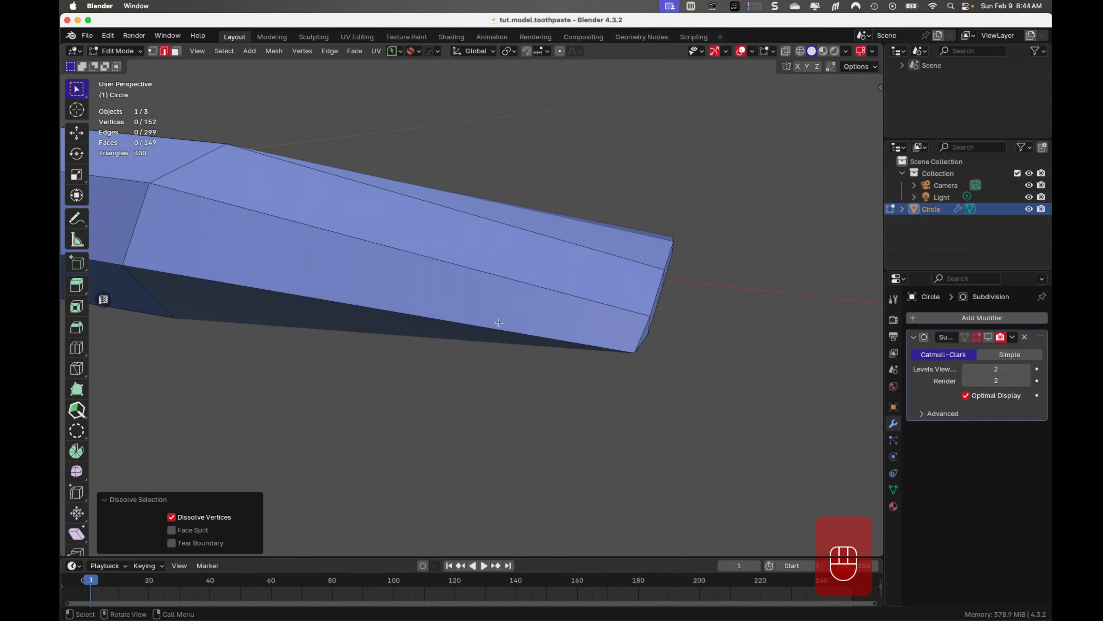
click(989, 337)
middle_drag(569, 350, 501, 364)
Apply the Subdivision modifier to the tube in Object Mode and save the file
click(1013, 338)
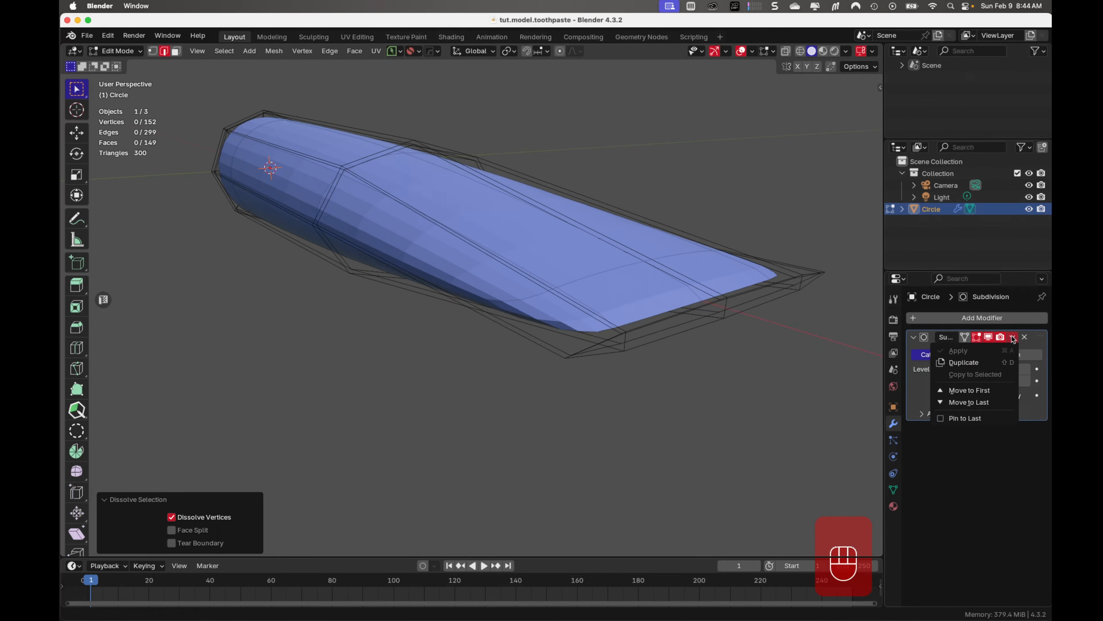
key(Tab)
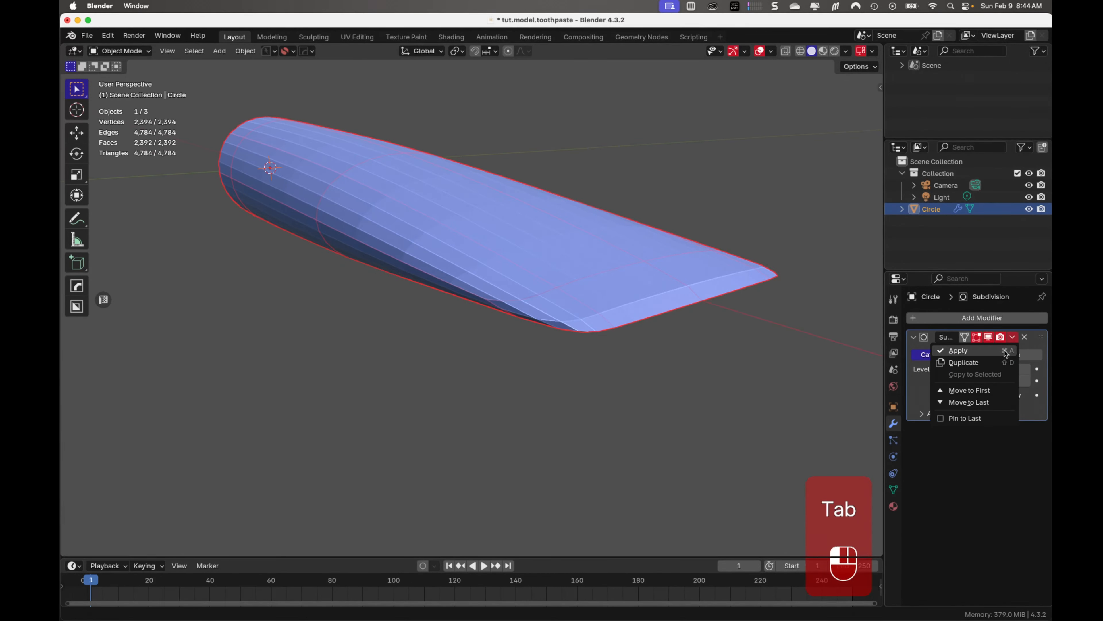
click(1006, 351)
middle_drag(611, 352, 614, 392)
key(super+s)
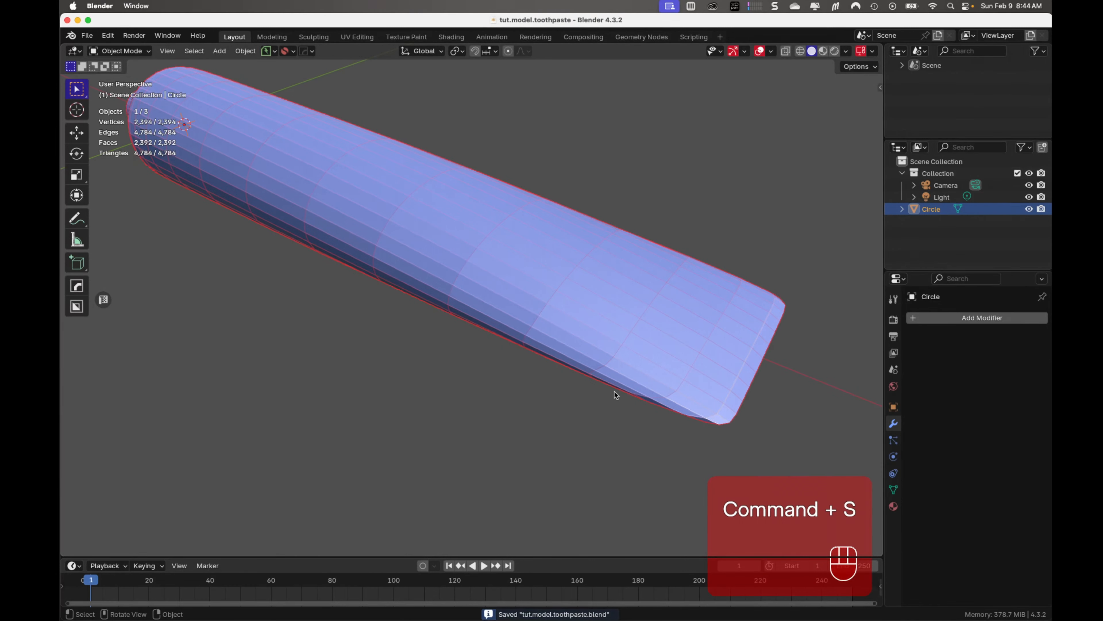
Inspect the dense applied mesh and undo applying the Subdivision modifier
middle_drag(615, 392, 545, 369)
middle_drag(881, 350, 739, 369)
key(super+z)
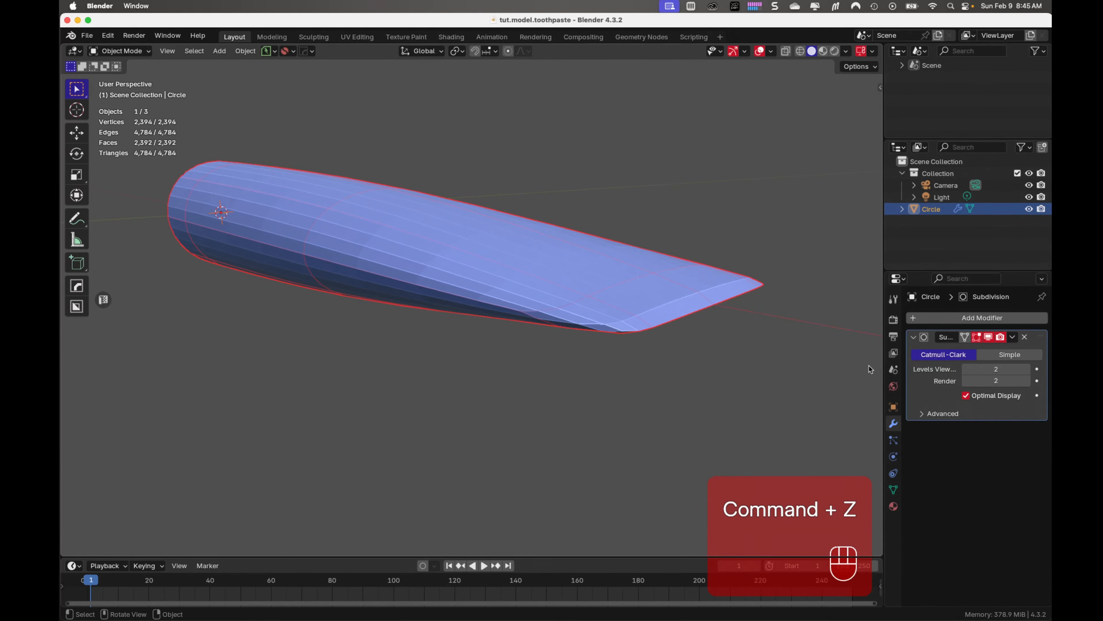
Hide the Subdivision modifier in the viewport and save the file
click(988, 337)
middle_drag(716, 393, 717, 391)
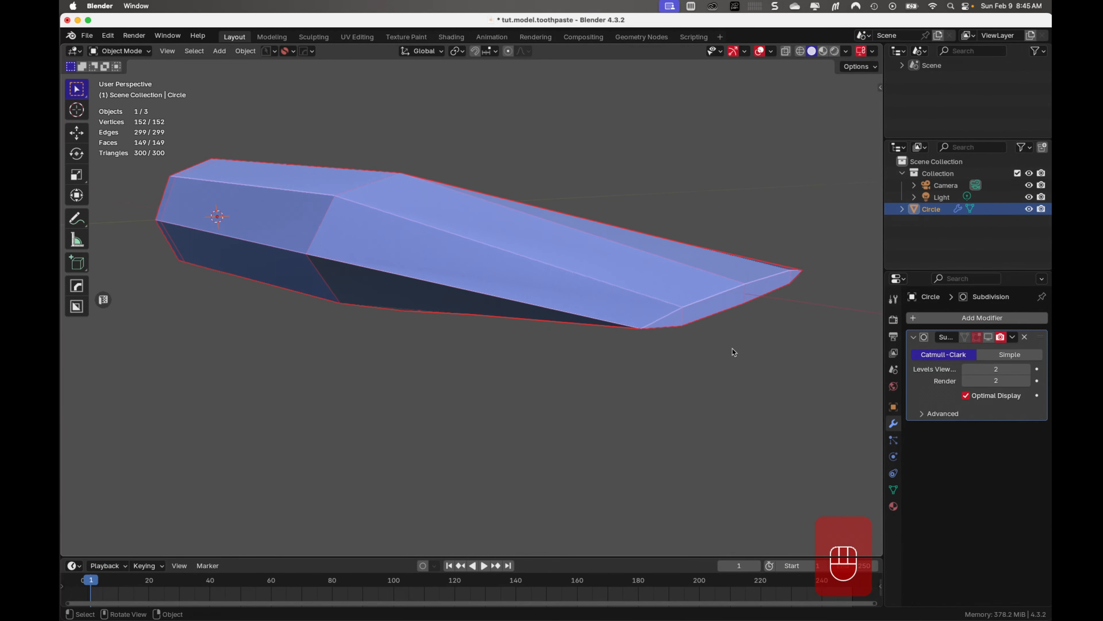
key(super+s)
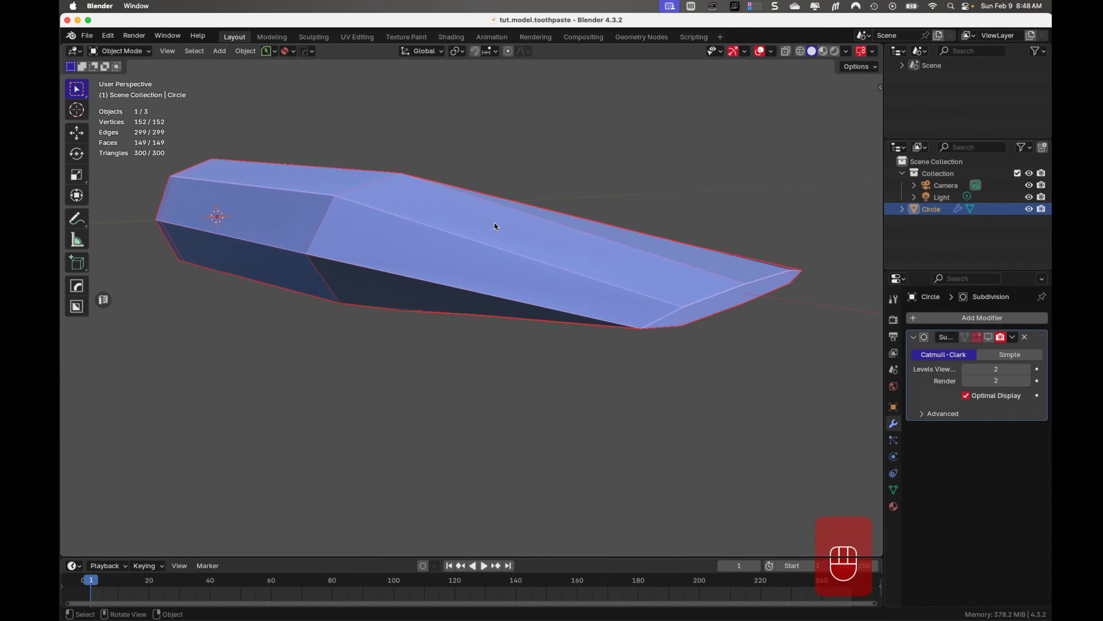
Add a centred loop cut around the tube's neck and bevel it about 0.021 m wide with one segment
middle_drag(495, 223, 616, 244)
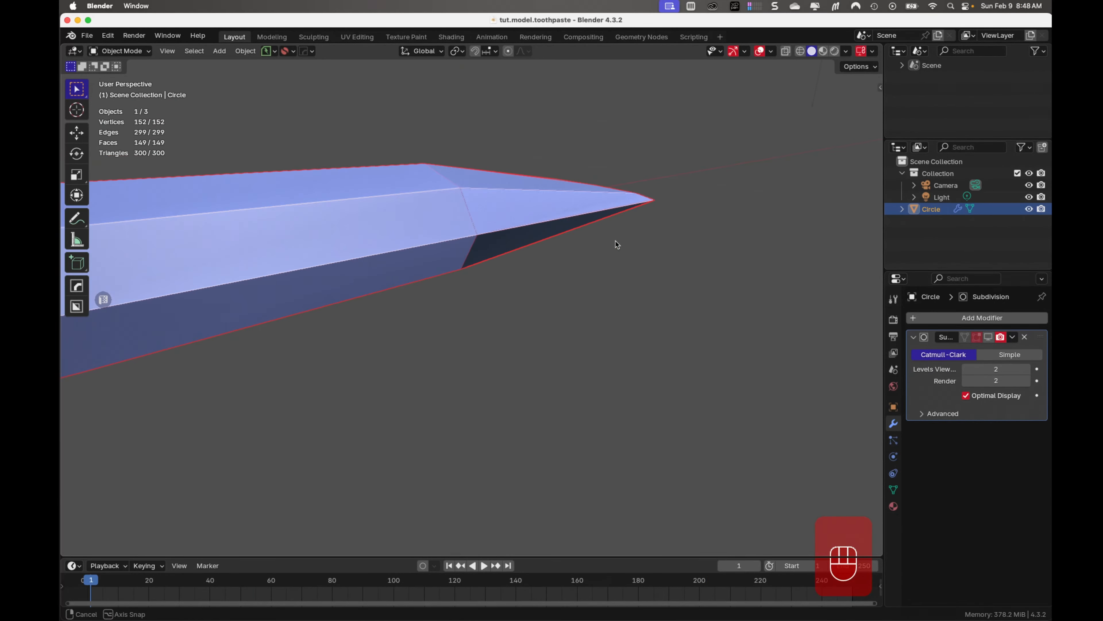
shift+middle_drag(384, 278, 726, 288)
middle_drag(483, 305, 307, 309)
key(Tab)
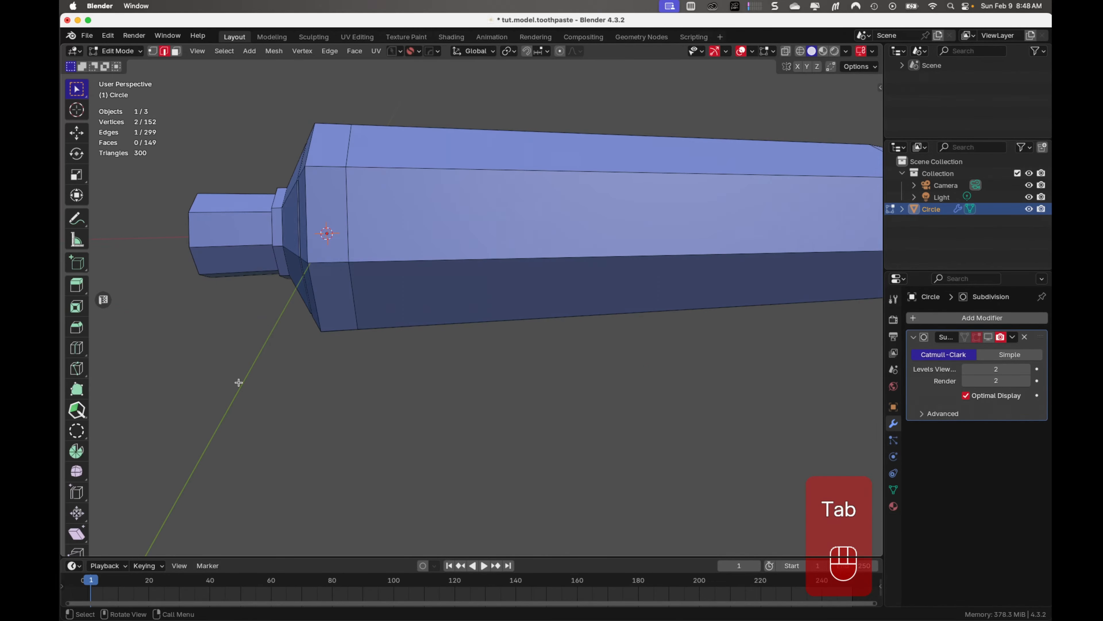
key(ctrl+r)
click(234, 250)
right_click(233, 250)
key(ctrl+b)
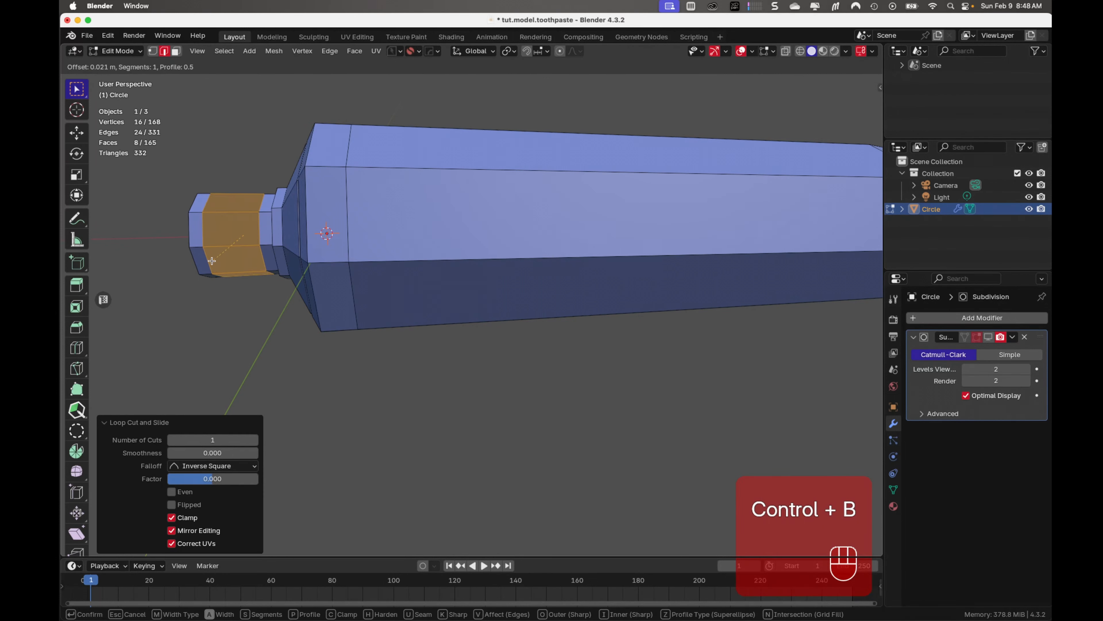
click(211, 261)
Add a MACHIN3tools thread to the selected neck band with 3 threads and increase its depth
right_click(232, 230)
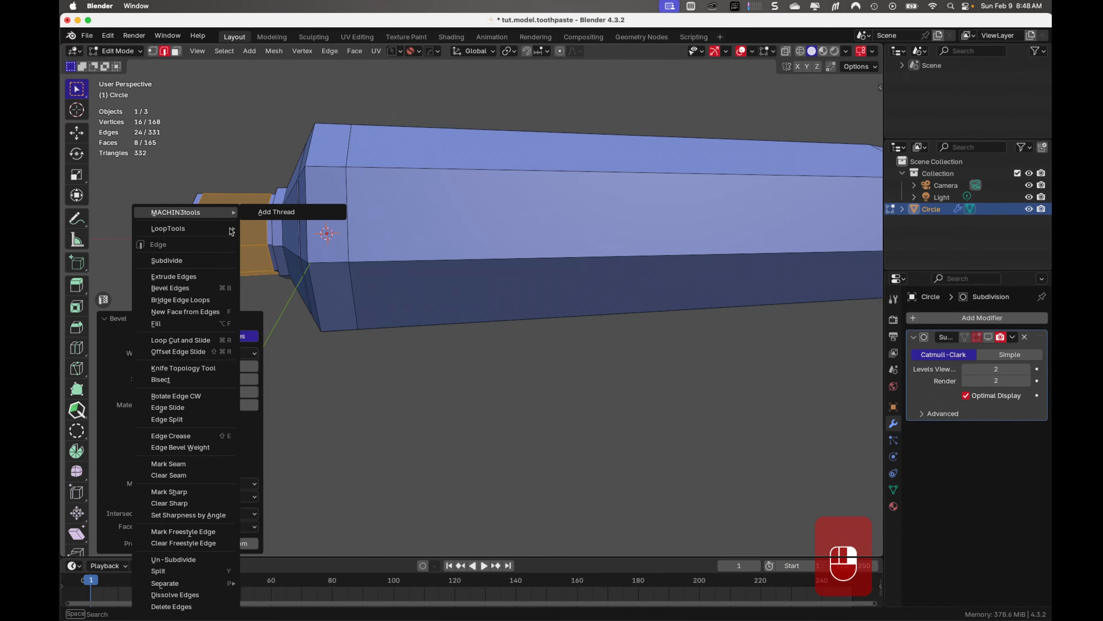
click(261, 212)
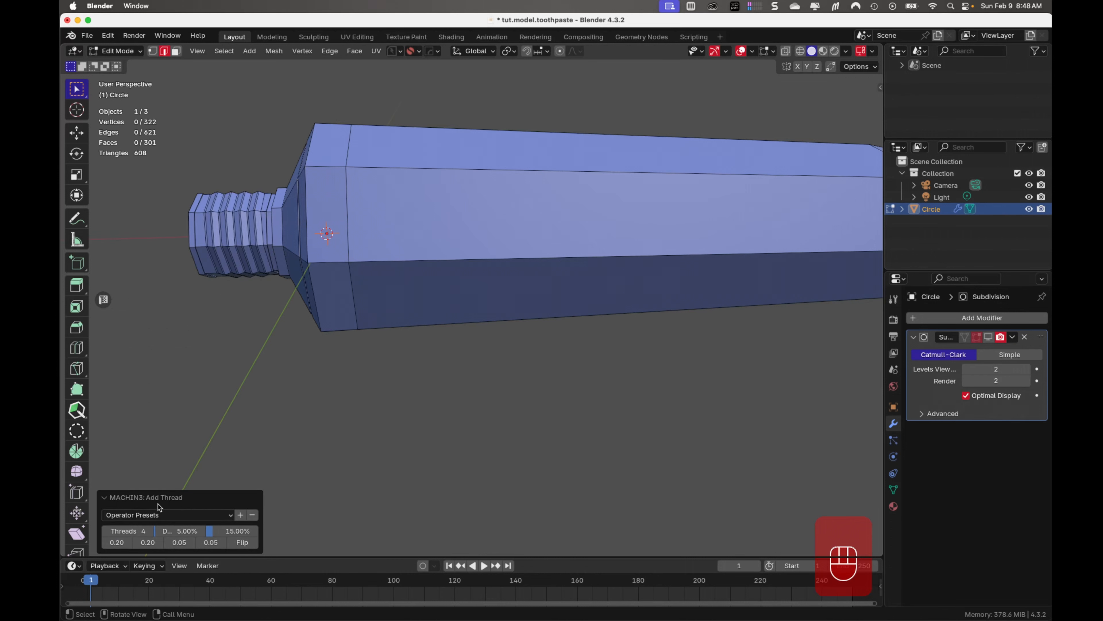
click(105, 531)
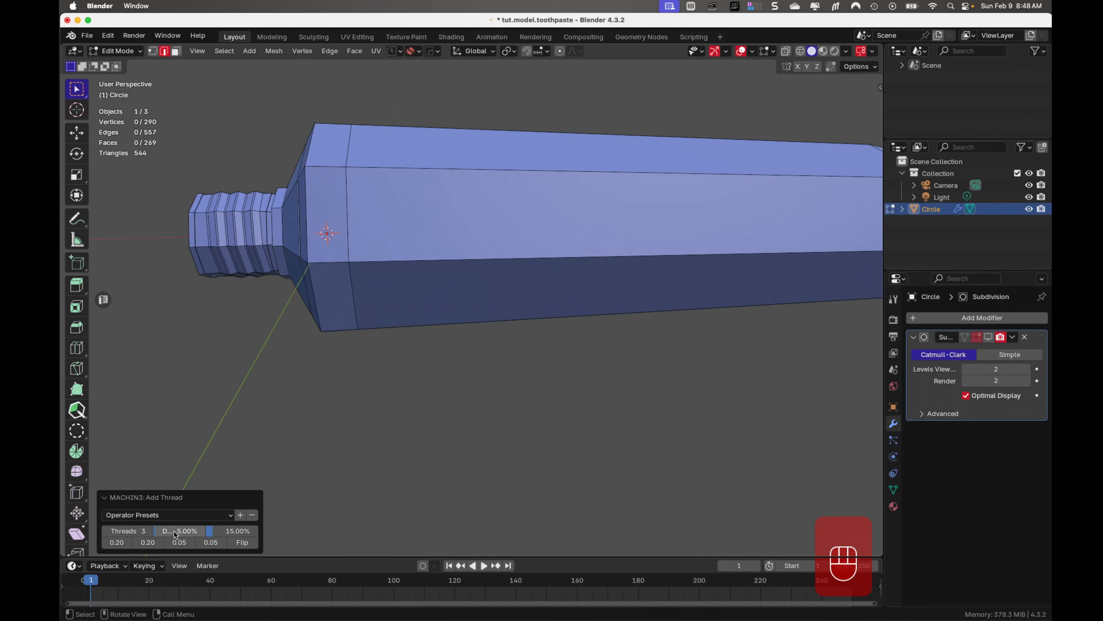
mouse_move(175, 535)
mouse_down()
mouse_move(209, 535)
mouse_move(185, 531)
mouse_up()
key(Tab)
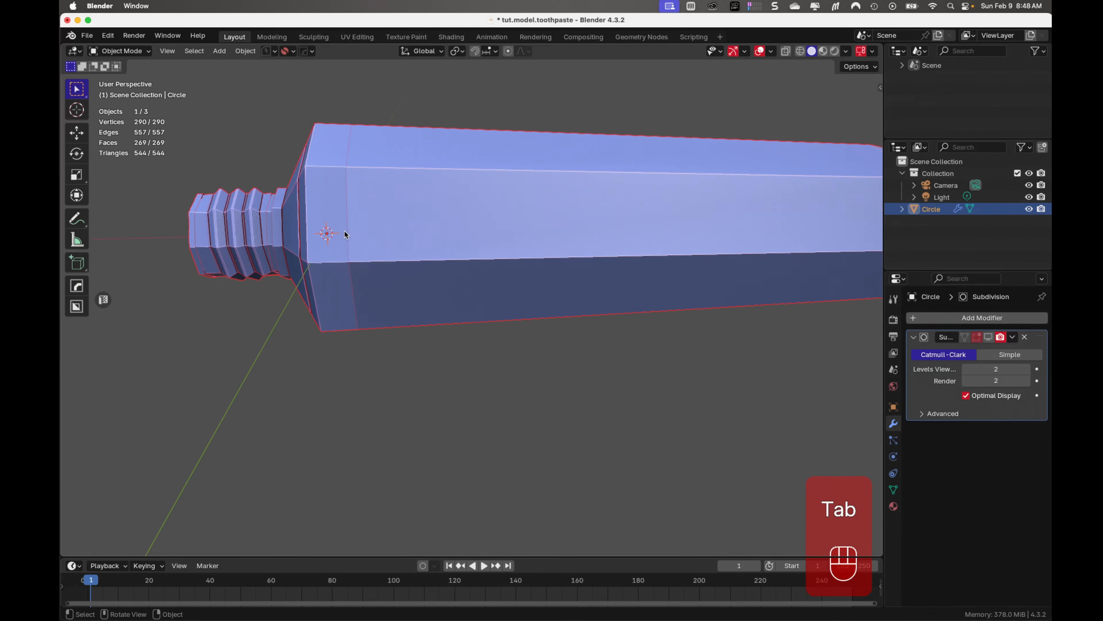
Add three evenly spaced loop cuts around the inside wall of the neck opening
middle_drag(327, 426, 391, 400)
click(311, 382)
click(306, 306)
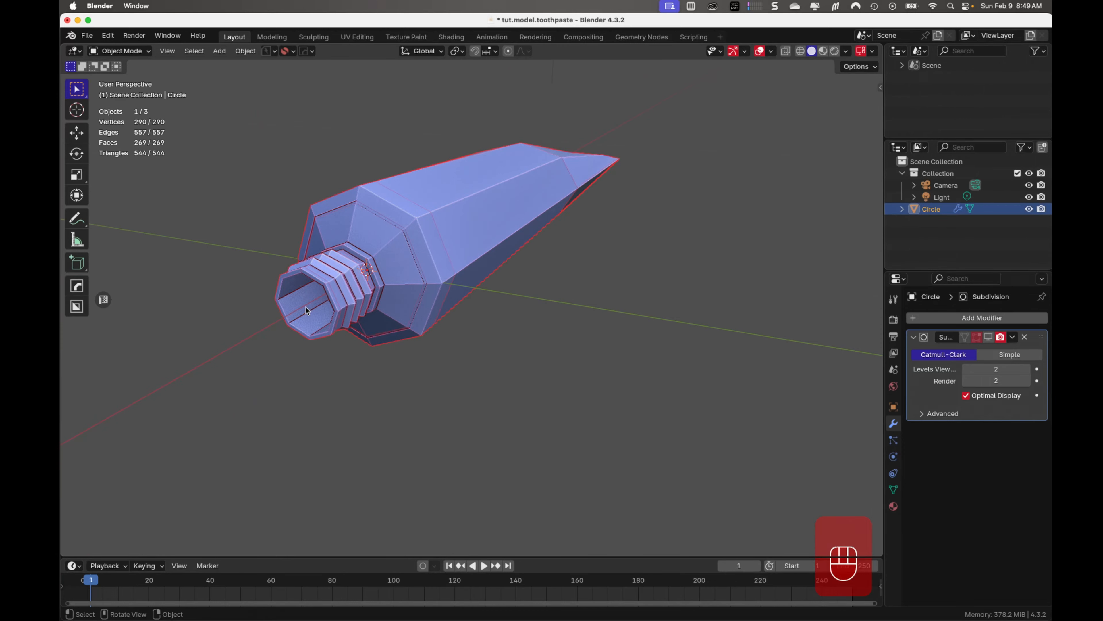
key(Tab)
key(ctrl+r)
scroll(314, 316, up, 2)
click(314, 316)
right_click(314, 316)
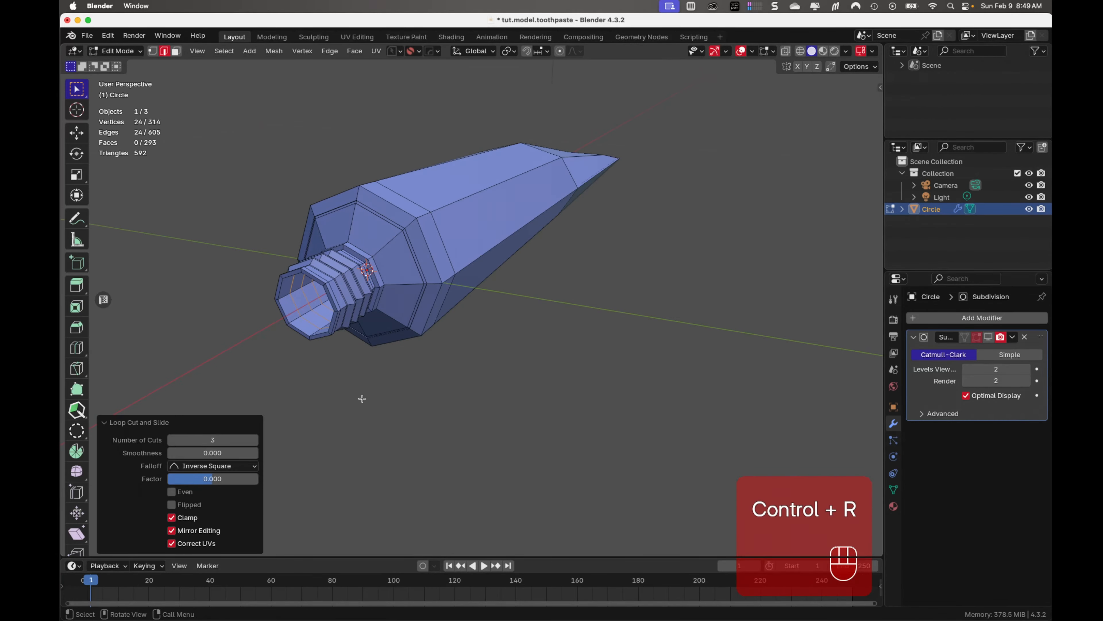
Select the outer and inner edge loops of the neck opening's rim and bevel them narrowly
scroll(363, 397, up, 4)
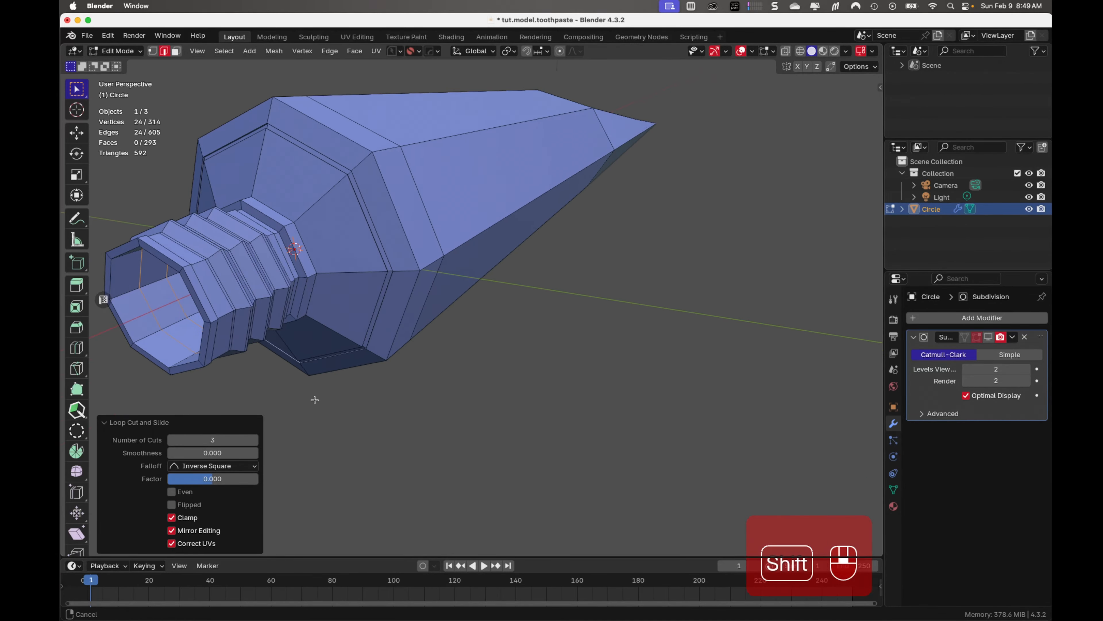
shift+middle_drag(303, 396, 397, 389)
scroll(396, 389, up, 4)
middle_drag(166, 300, 369, 238)
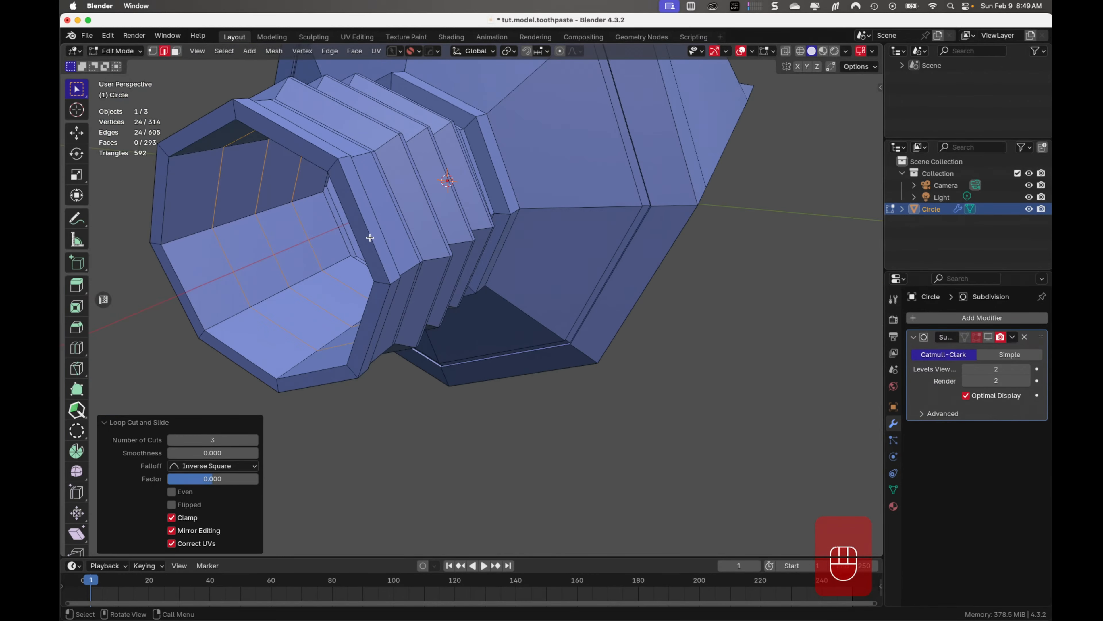
alt+click(370, 238)
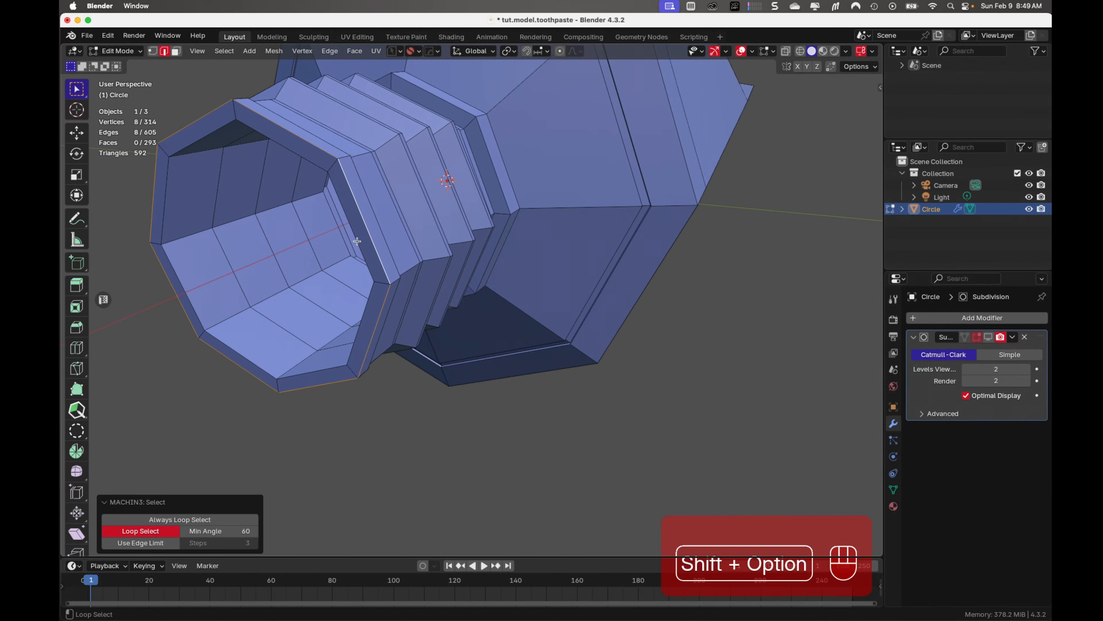
alt+shift+click(356, 241)
middle_drag(392, 248, 374, 272)
key(ctrl+b)
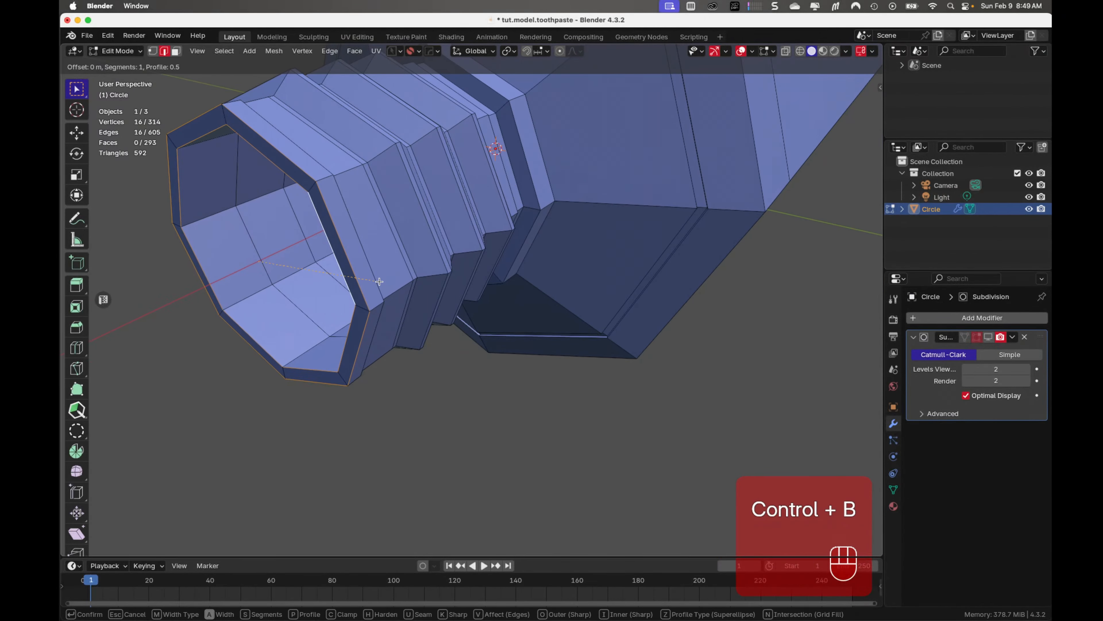
key(shift)
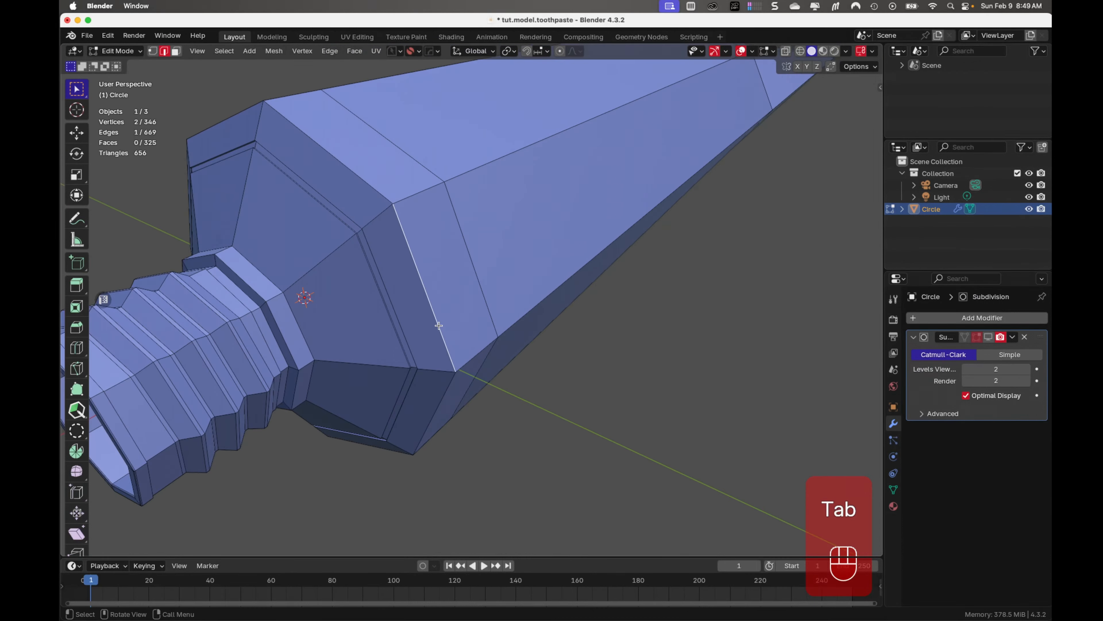
alt+click(449, 353)
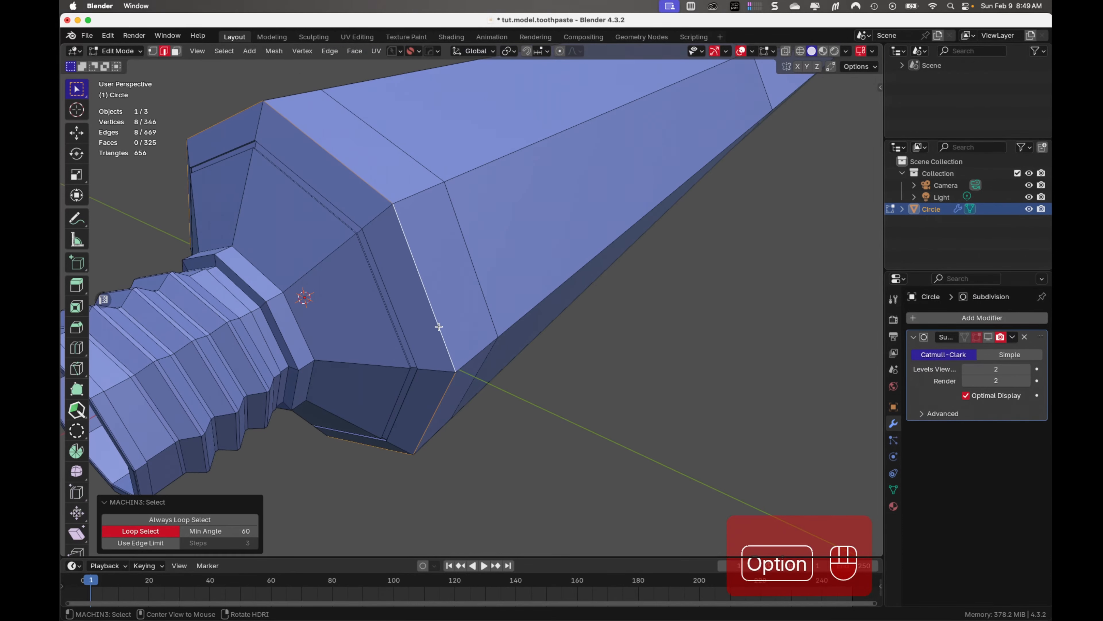
Bevel the outer edge loop where the sloped shoulder meets the tube body narrowly with 2 segments
key(ctrl+b)
key(shift)
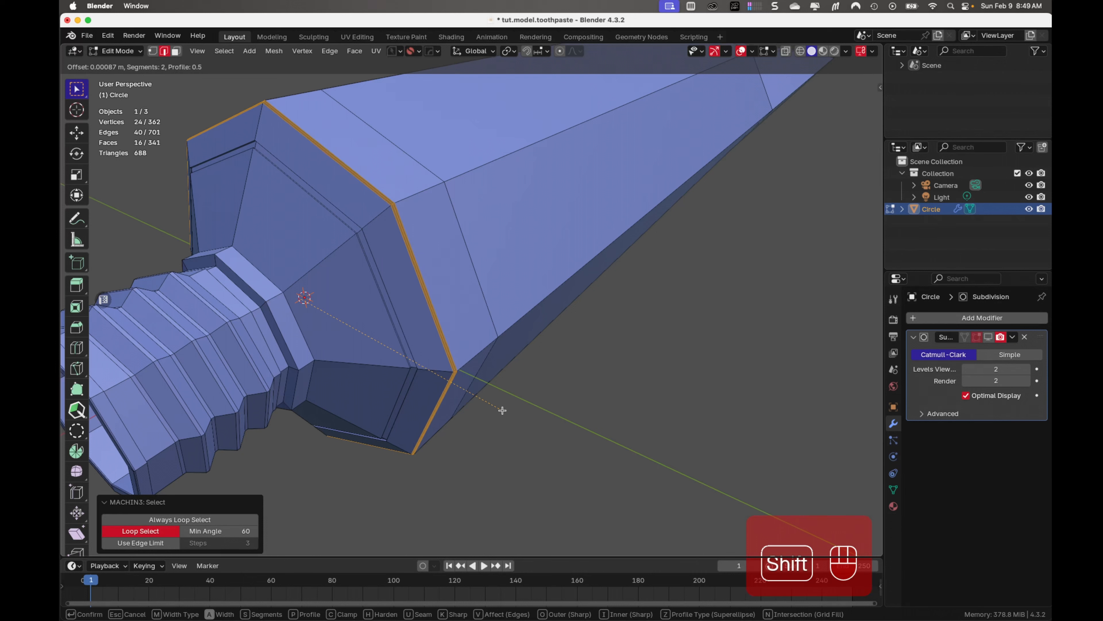
click(533, 443)
Preview the tube in Object Mode with the Subdivision modifier shown and inspect the neck opening and shoulder
key(Tab)
scroll(597, 354, down, 2)
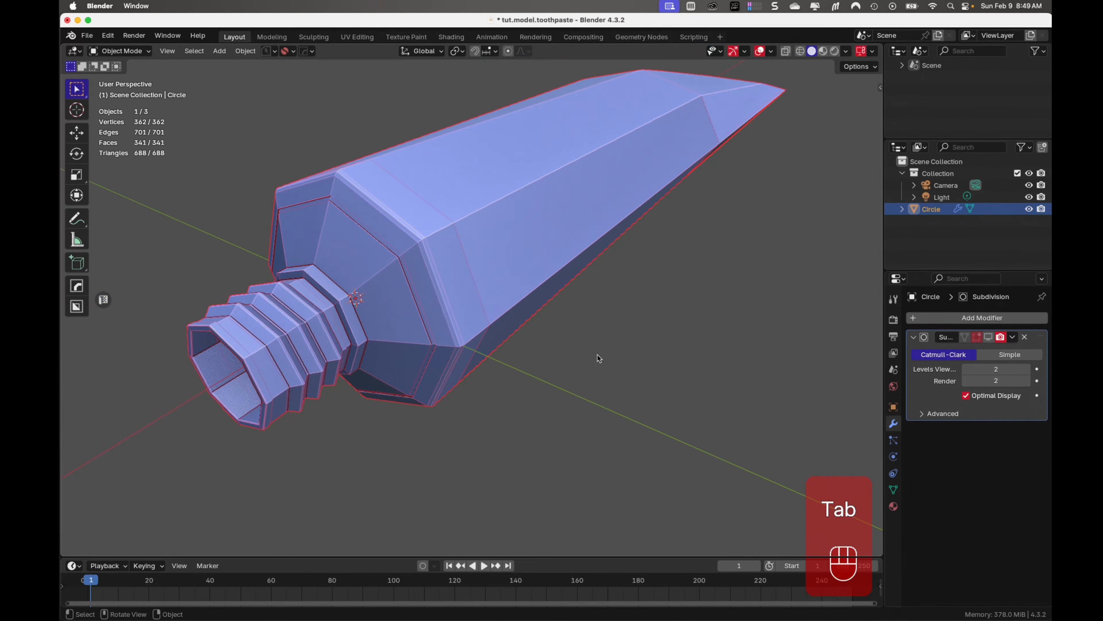
click(988, 337)
middle_drag(561, 430, 601, 412)
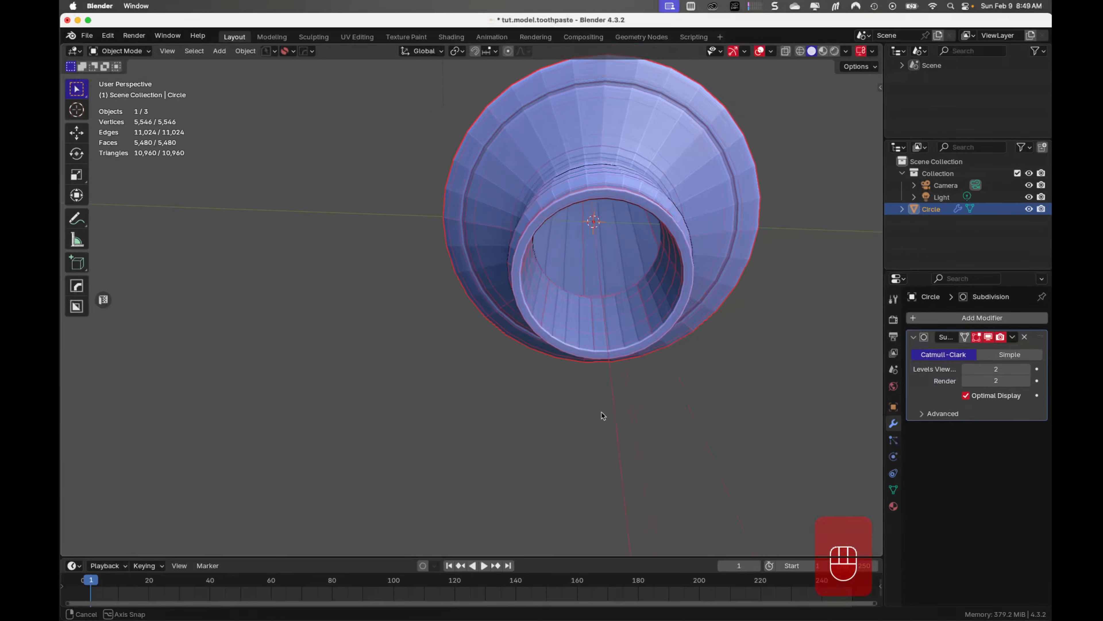
Add three evenly spaced loop cuts around the sloped shoulder between neck and groove, and hide the Subdivision modifier
key(ctrl+r)
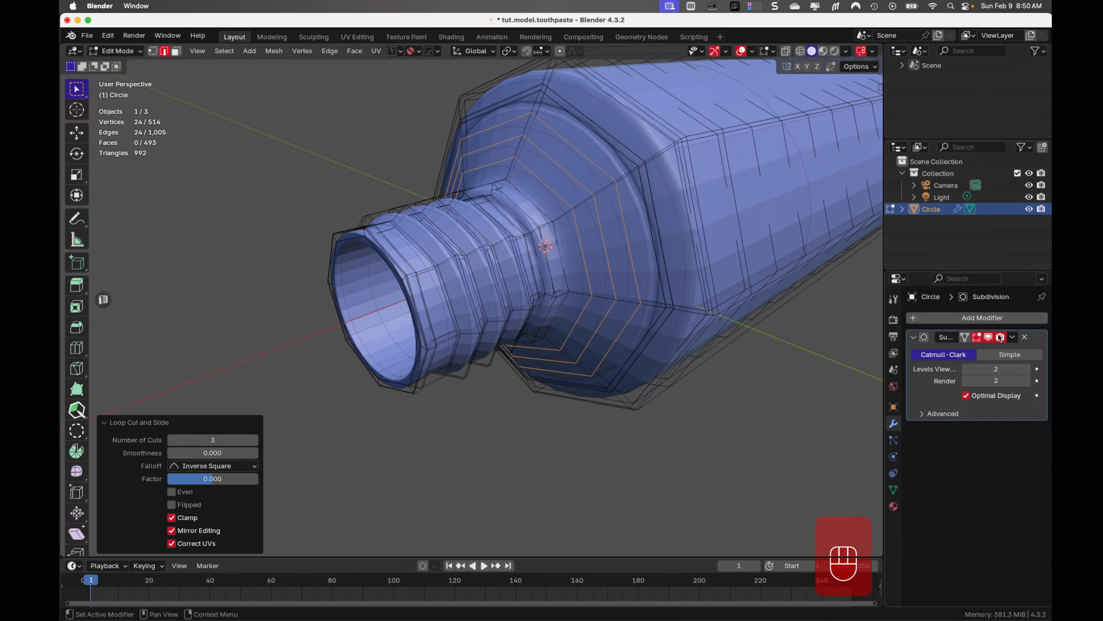
click(988, 337)
Switch to Object Mode, show the Subdivision modifier on the tube in the viewport and save the file
middle_drag(687, 288, 624, 273)
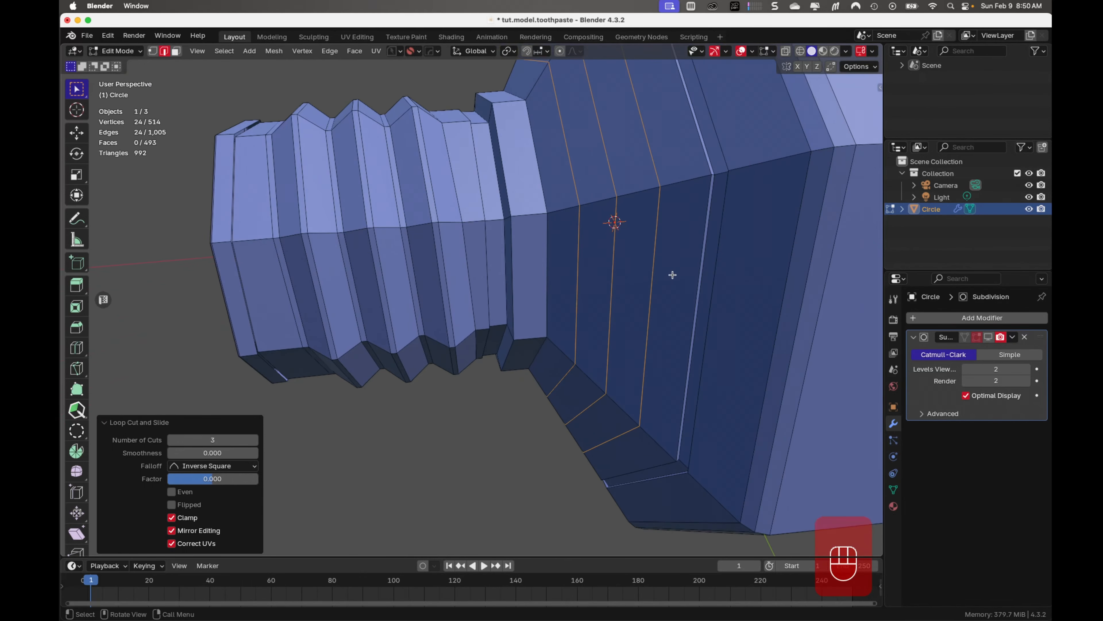
click(702, 261)
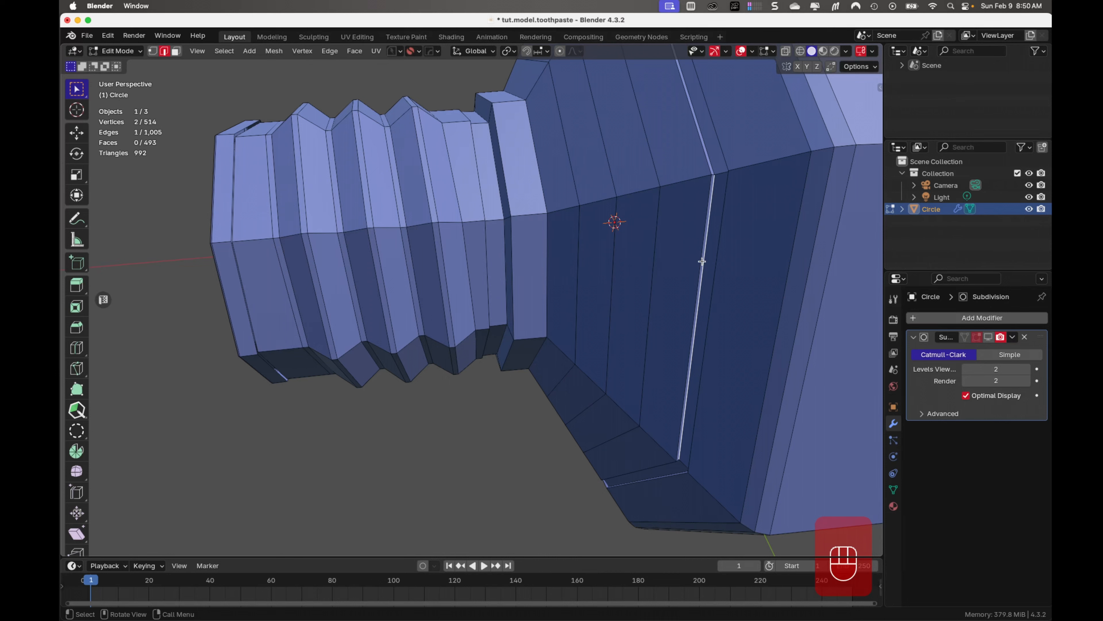
key(Tab)
click(988, 337)
scroll(739, 342, down, 5)
scroll(677, 341, up, 3)
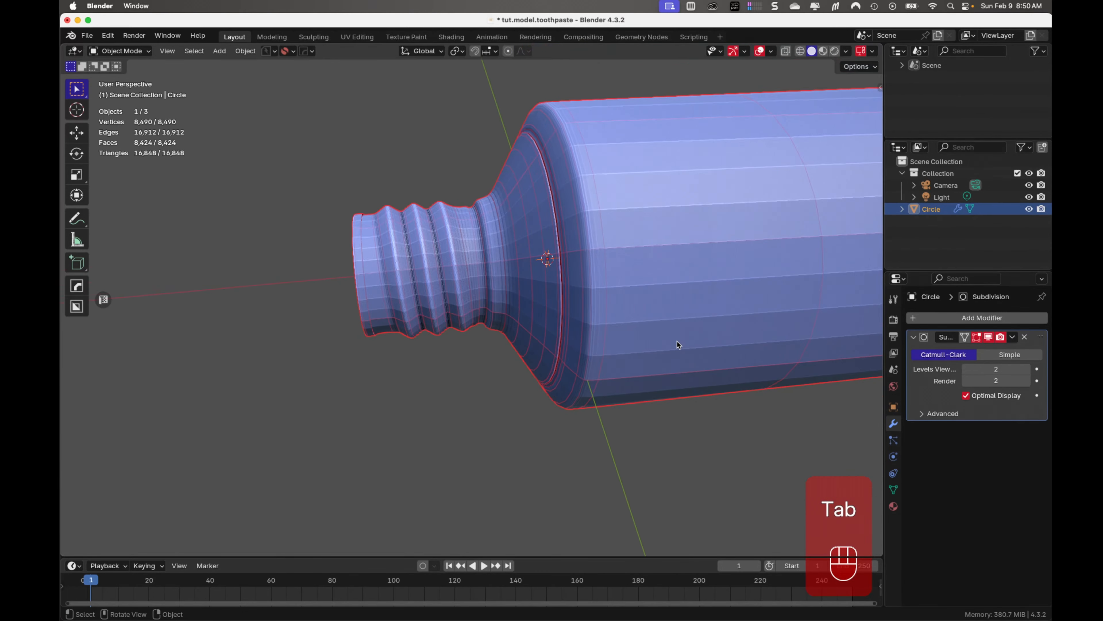
click(599, 505)
key(super+s)
key(super+s)
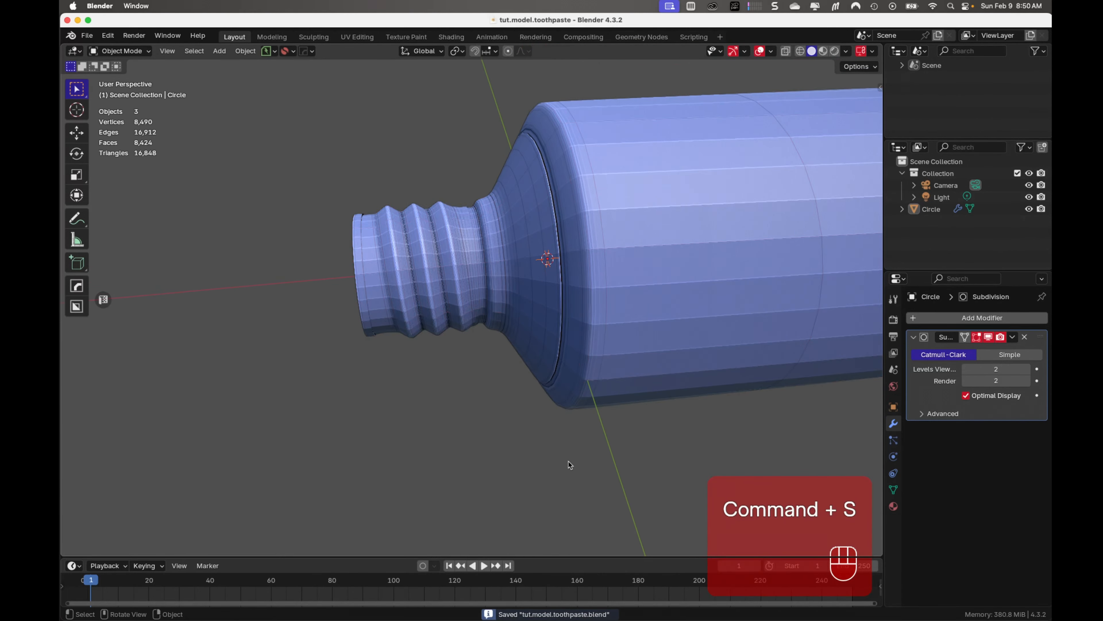
Hide the Subdivision modifier in the viewport to expose the base mesh of the flattened closed end, and save the file
scroll(568, 461, down, 2)
middle_drag(554, 438, 535, 415)
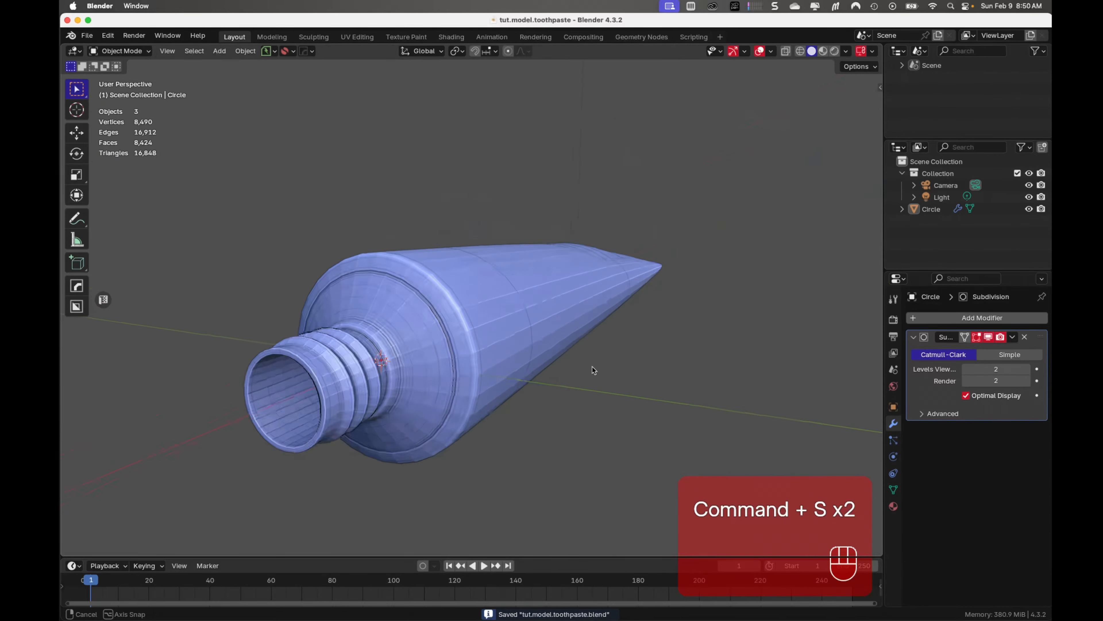
middle_drag(593, 367, 347, 461)
shift+middle_drag(400, 405, 226, 235)
scroll(520, 345, down, 5)
middle_drag(500, 335, 491, 309)
click(988, 337)
shift+middle_drag(743, 446, 554, 407)
key(super+s)
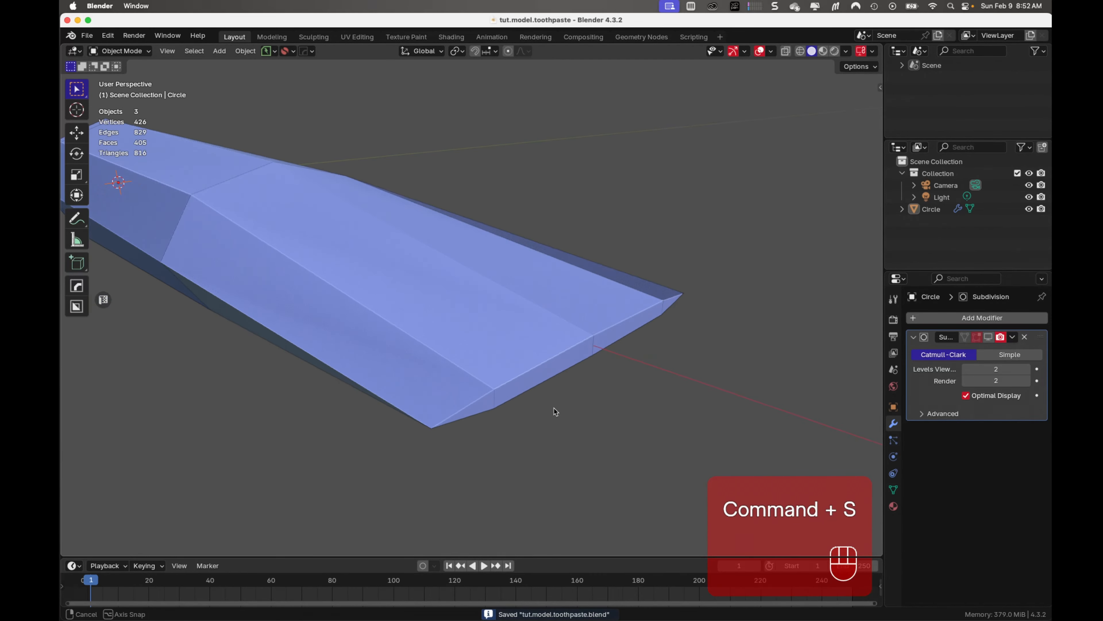
Add a single loop cut around the tube and slide it close to the flattened closed end, to a factor of about -0.8
scroll(533, 334, up, 4)
scroll(533, 334, down, 4)
middle_drag(512, 350, 497, 321)
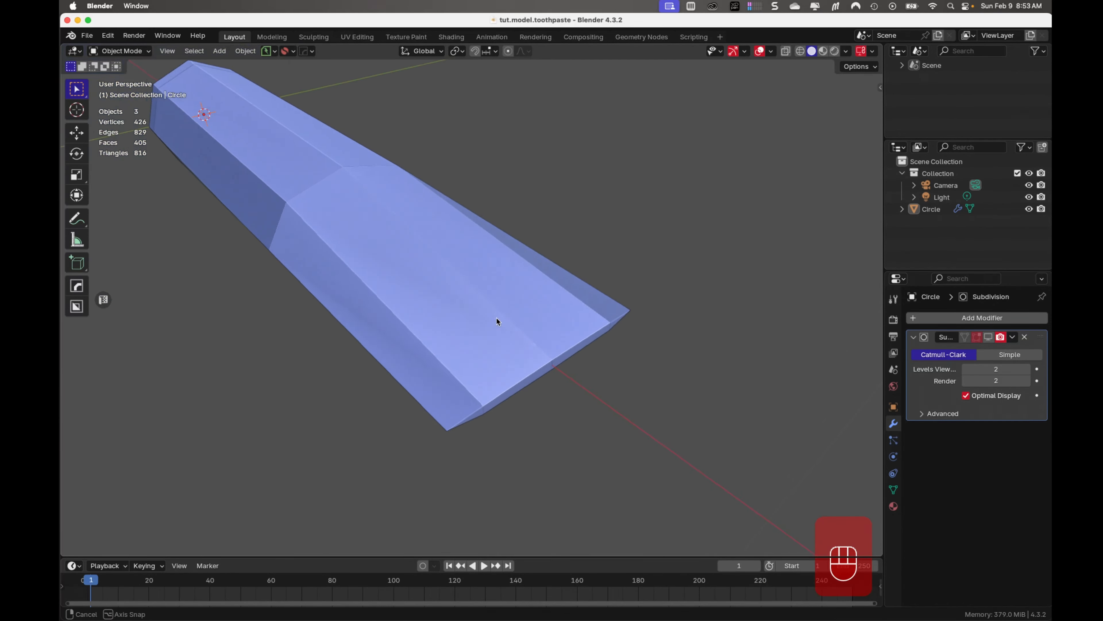
middle_drag(454, 384, 463, 386)
click(459, 385)
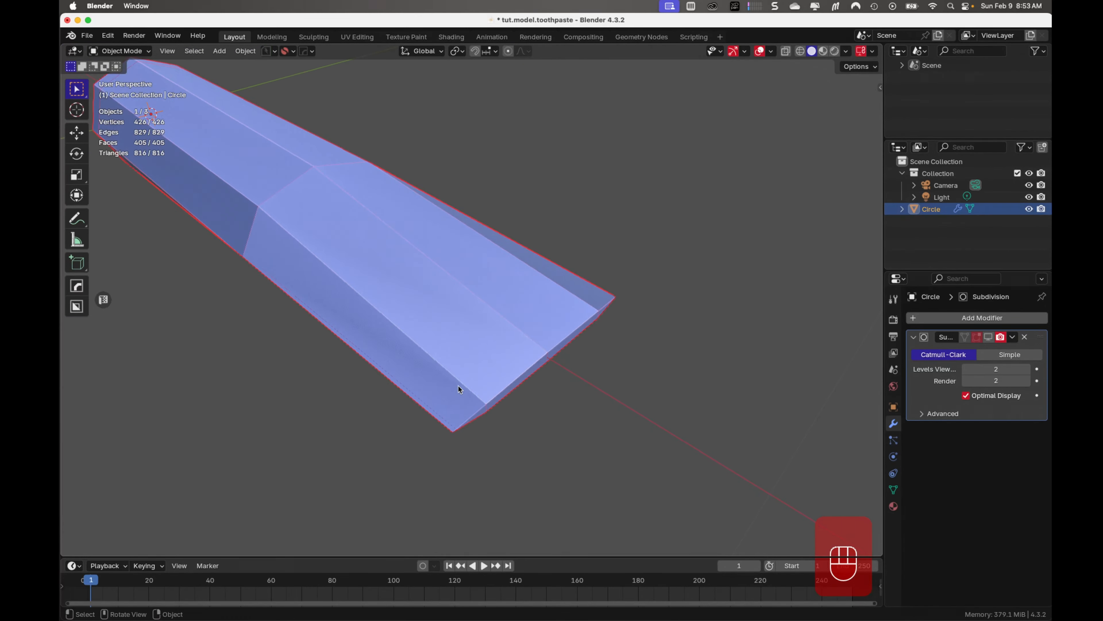
key(Tab)
key(ctrl+r)
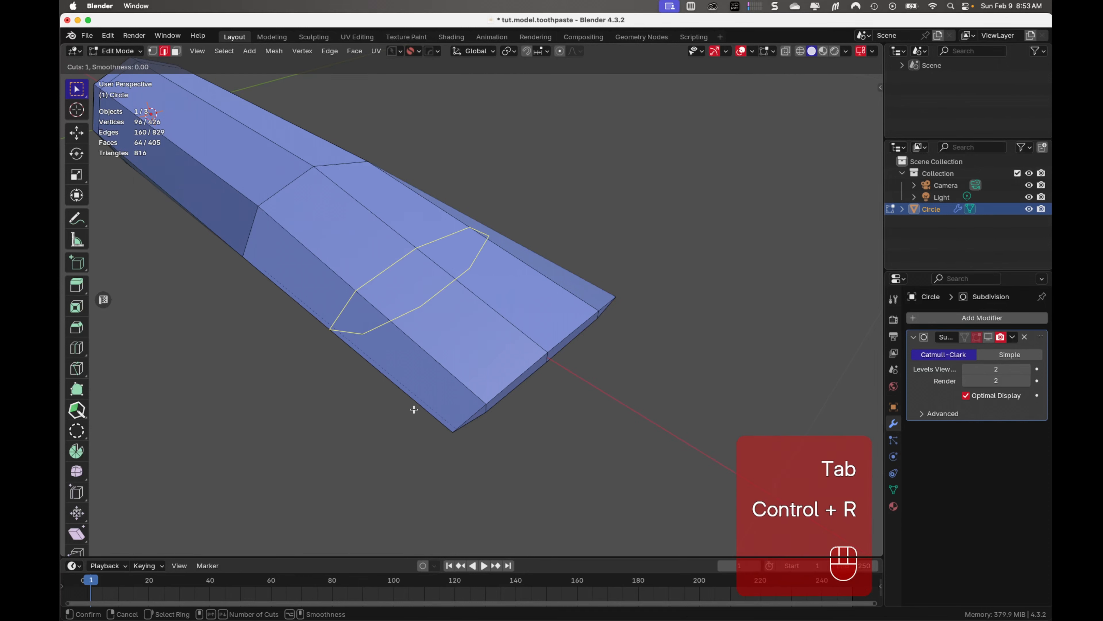
click(413, 408)
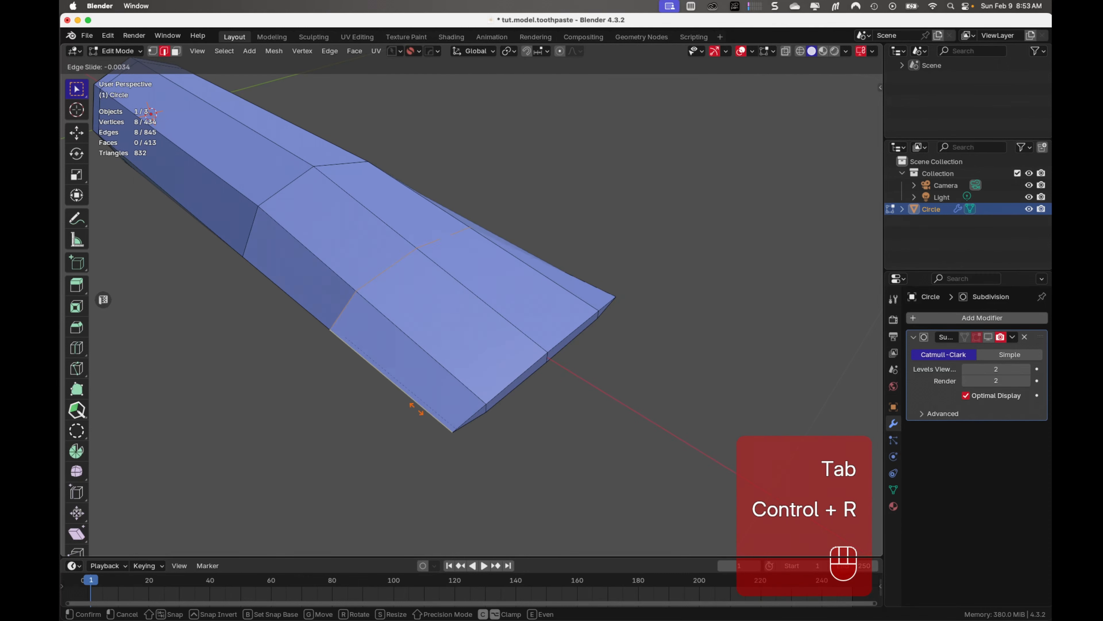
click(527, 452)
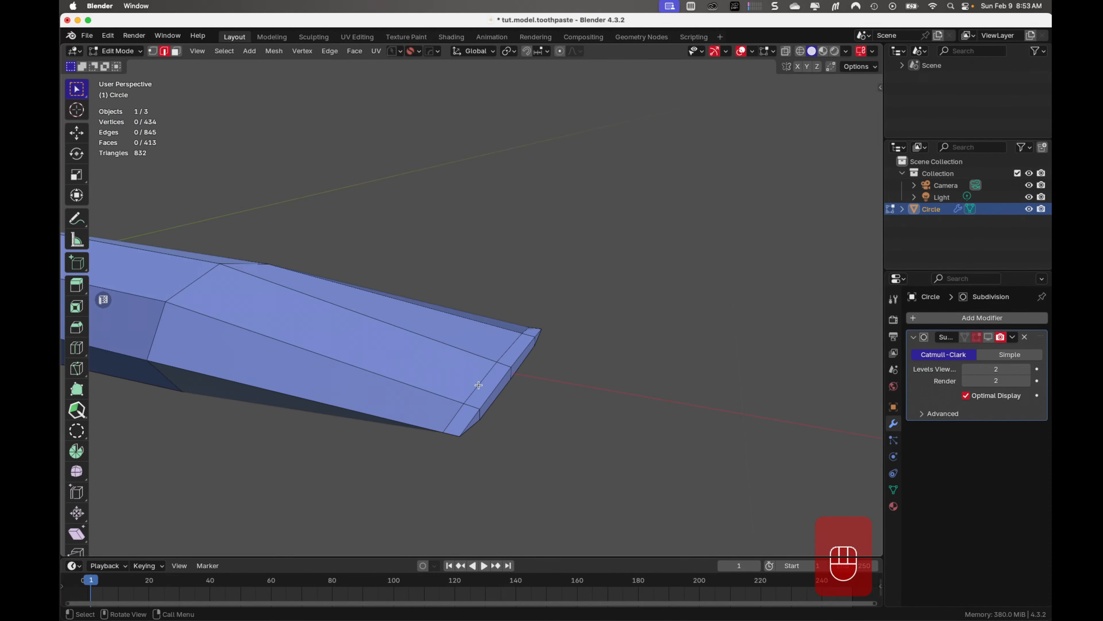
Select the new edge loop near the closed end and scale it along Z to flatten it to about the end's thickness
alt+click(478, 385)
middle_drag(478, 385, 528, 409)
alt+shift+click(511, 343)
key(KP_1)
key(s)
key(z)
click(582, 427)
middle_drag(582, 427, 417, 432)
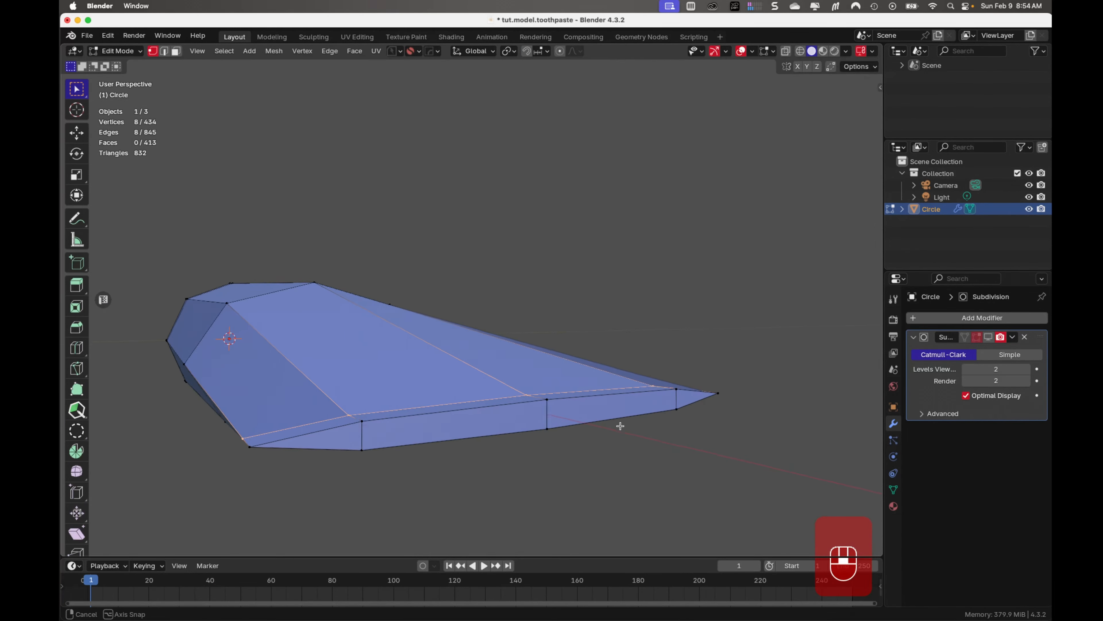
Subdivide the two outer vertical edges of the closed end's cap with 1 cut
middle_drag(621, 424, 351, 506)
key(2)
click(347, 422)
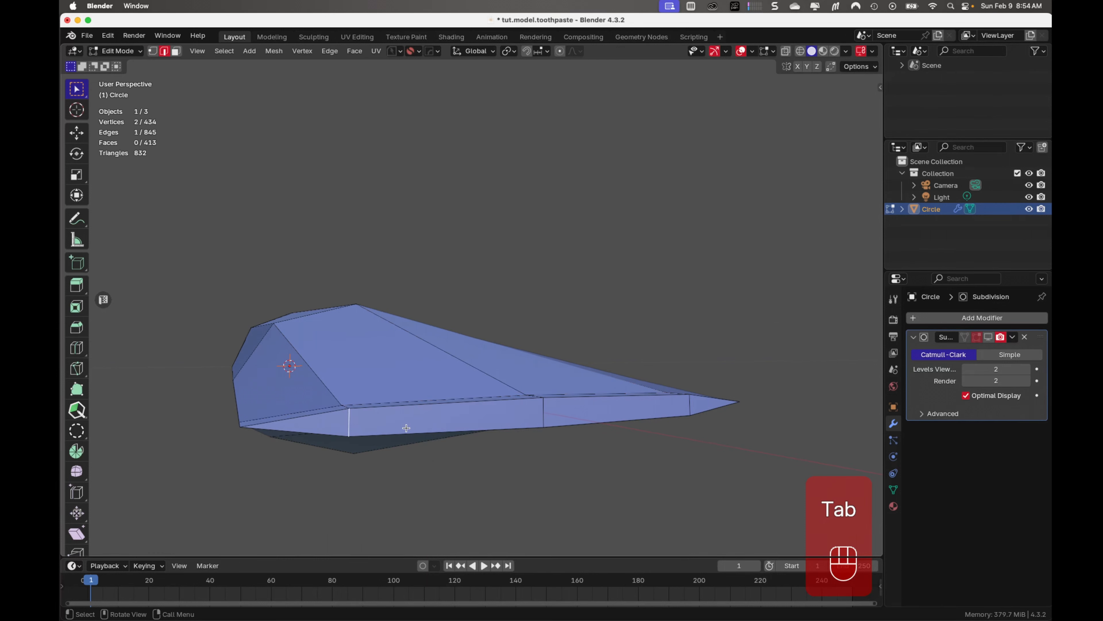
shift+click(697, 405)
right_click(690, 405)
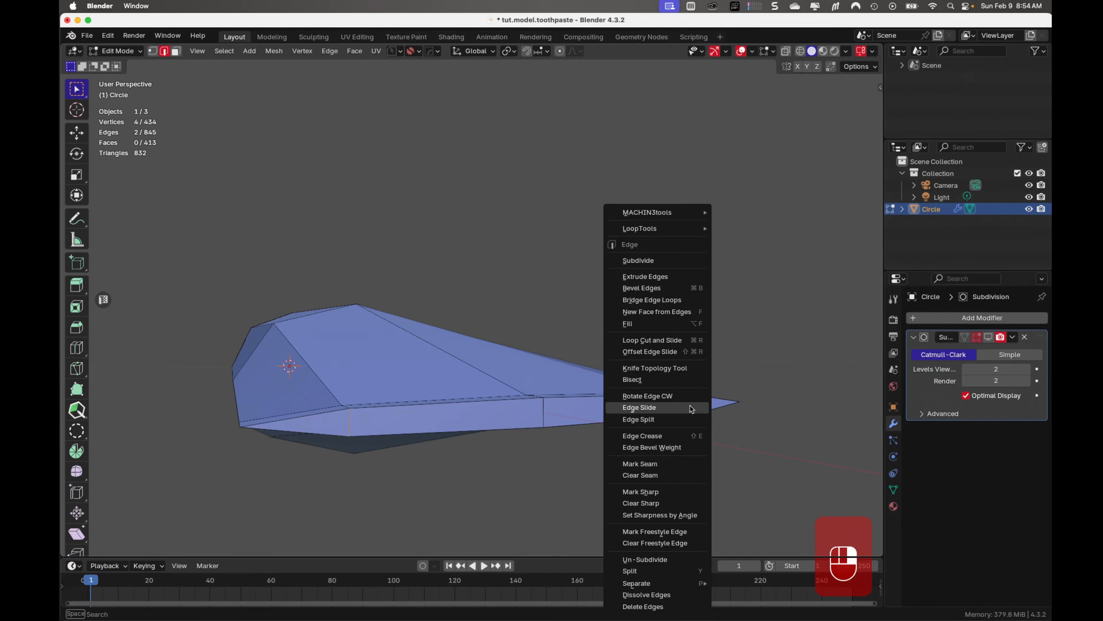
click(652, 261)
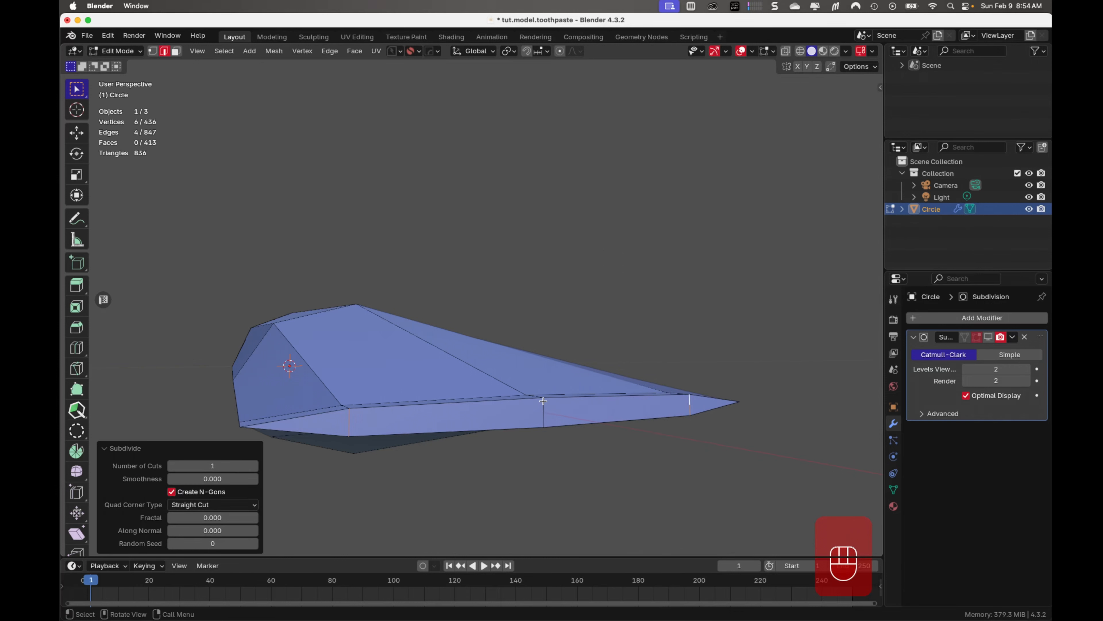
In the right view, select the two new midpoint vertices on the end cap and scale them inward along Y to about 0.9
key(Tab)
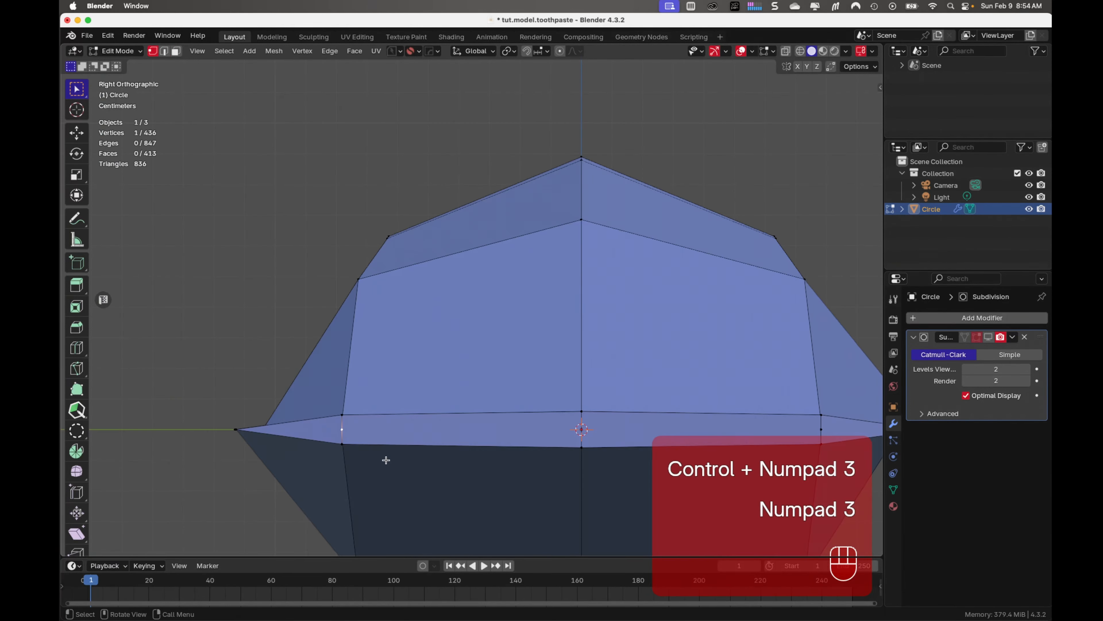
shift+middle_drag(385, 459, 330, 364)
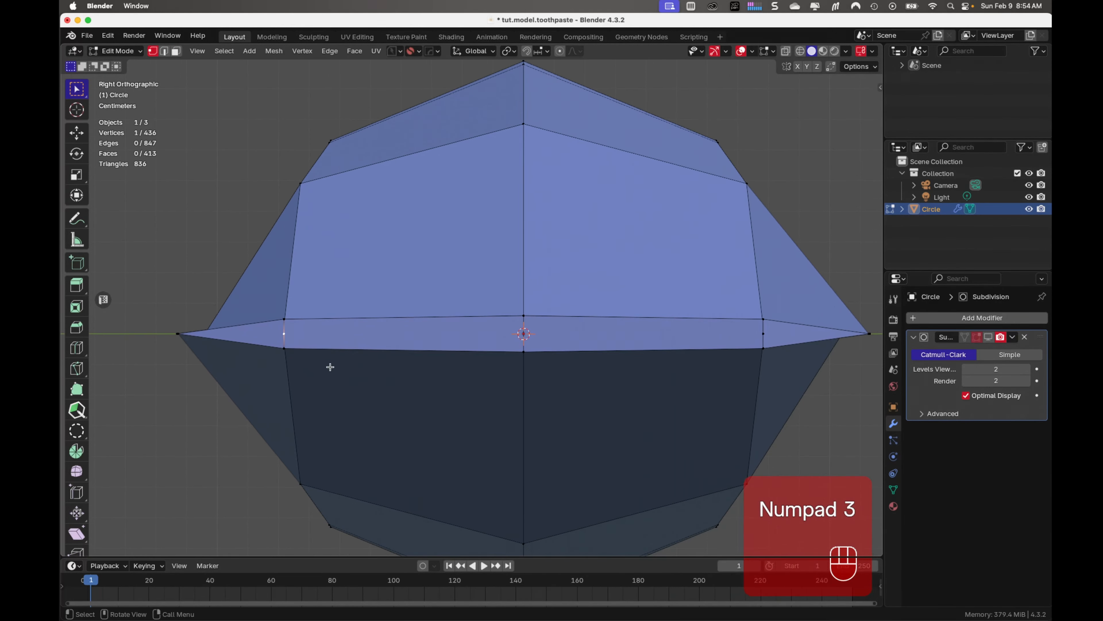
shift+click(764, 333)
key(s)
key(y)
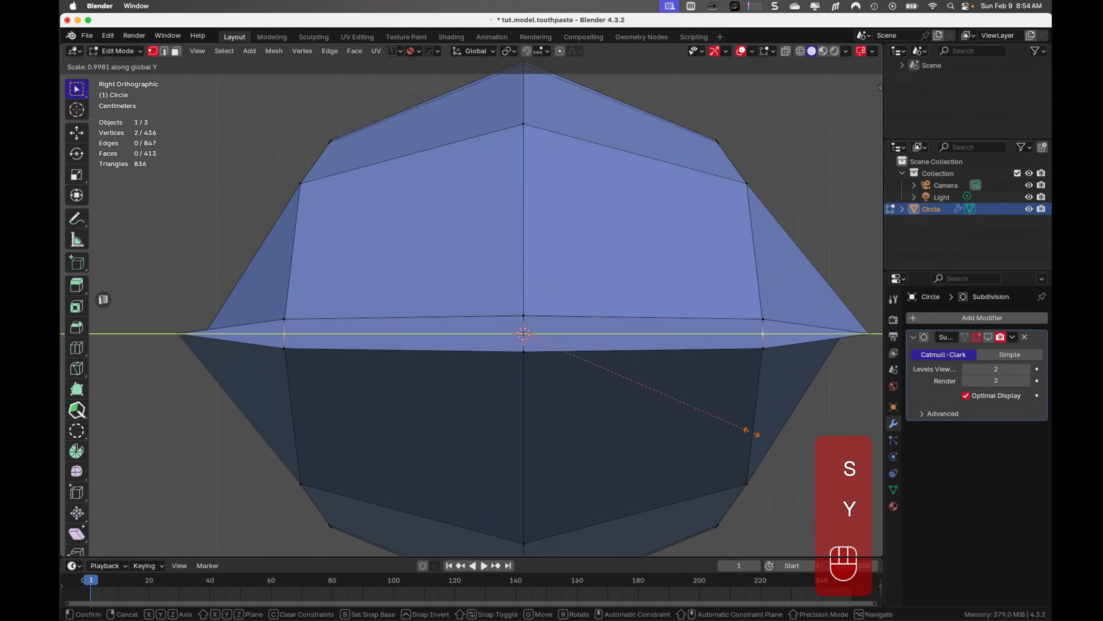
click(729, 424)
Connect the two inner cap vertices with an edge path across the closed end, return to Object Mode and save the file
click(306, 334)
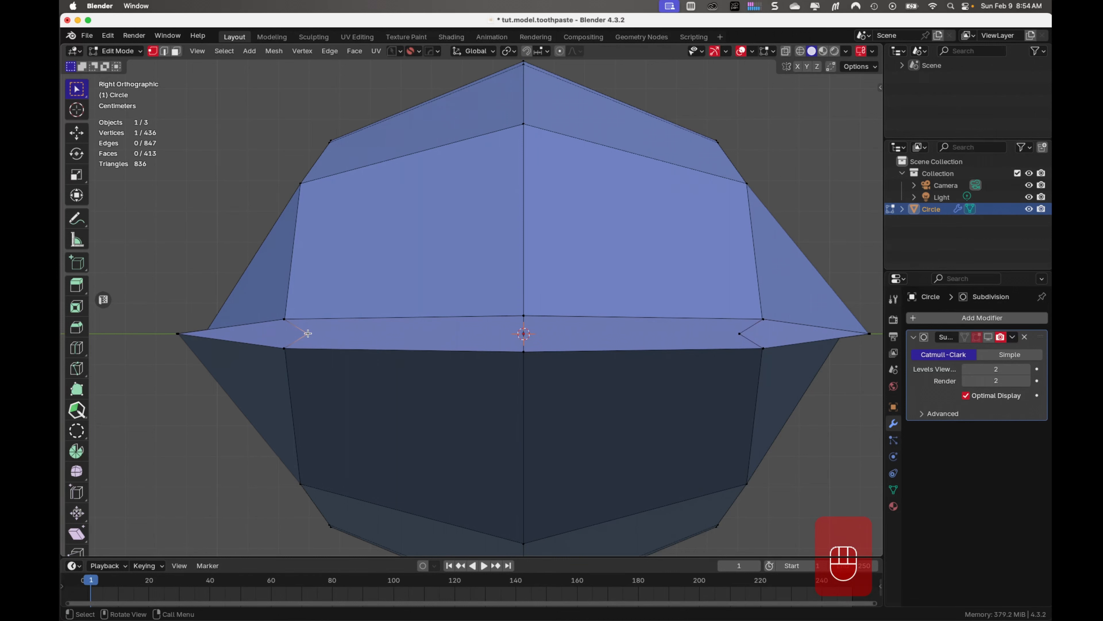
shift+click(739, 333)
key(j)
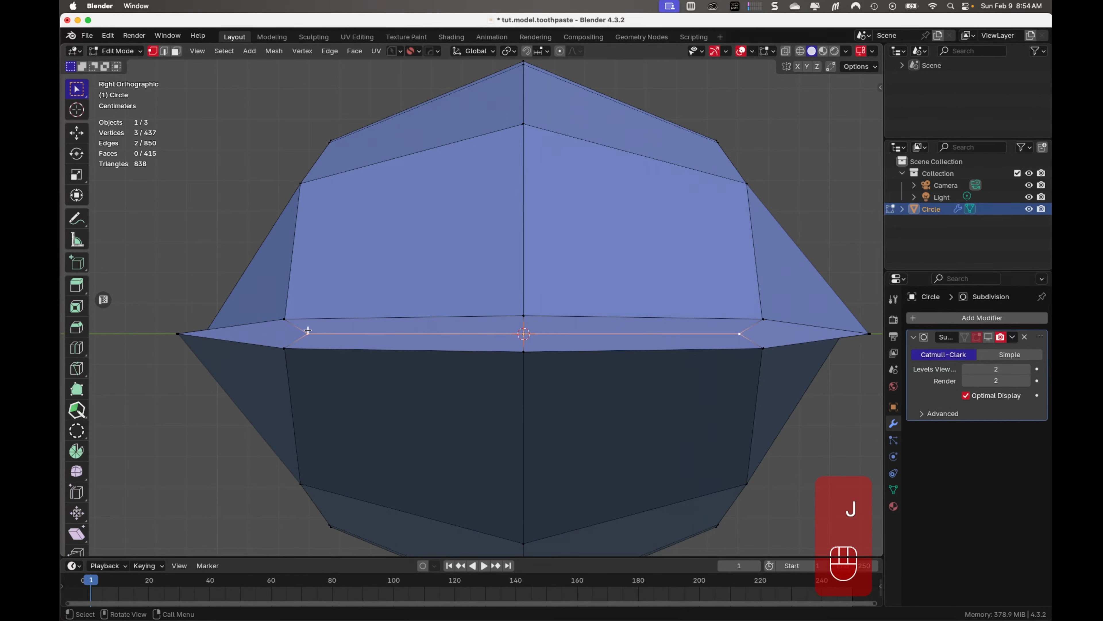
middle_drag(659, 425, 603, 476)
key(Tab)
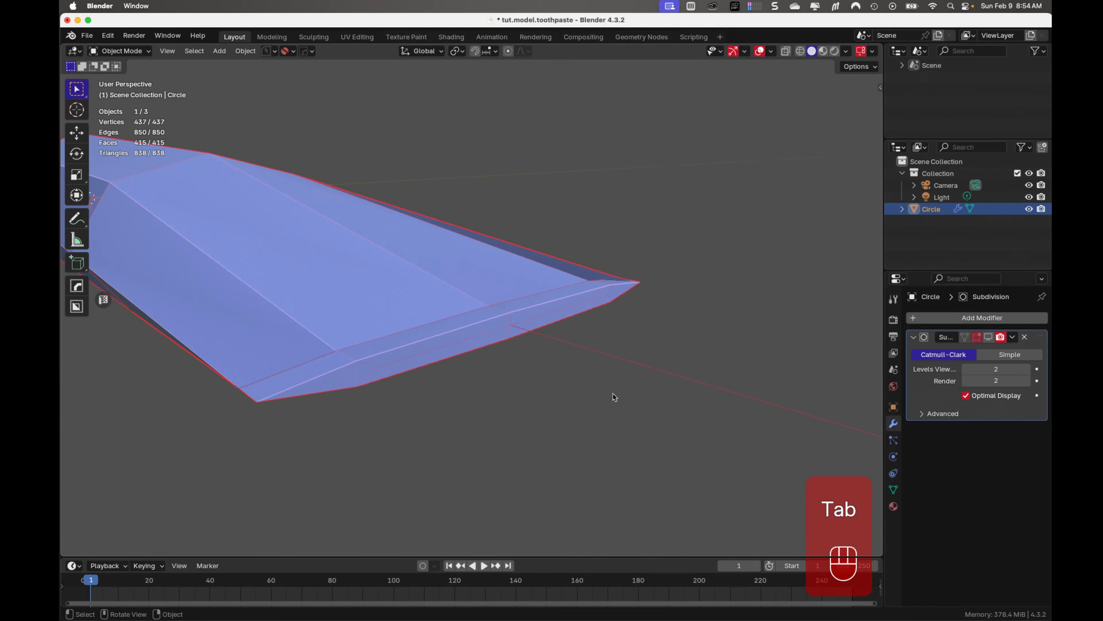
key(super+s)
Examine the closed end with the Subdivision modifier temporarily shown, and hide the modifier again
middle_drag(613, 393, 413, 368)
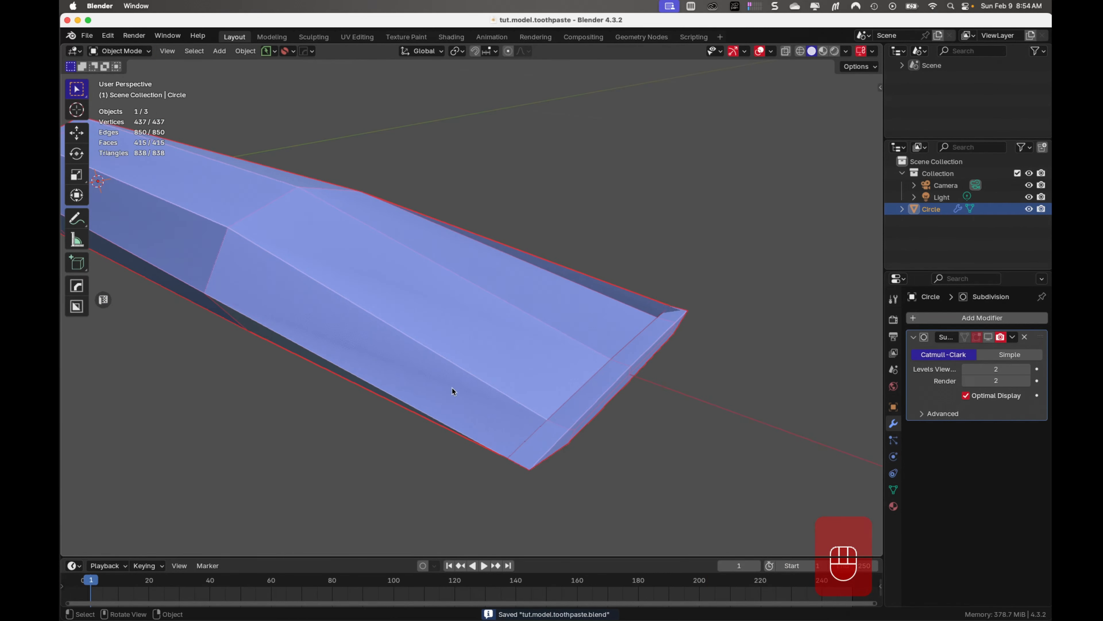
middle_drag(364, 352, 476, 291)
click(988, 338)
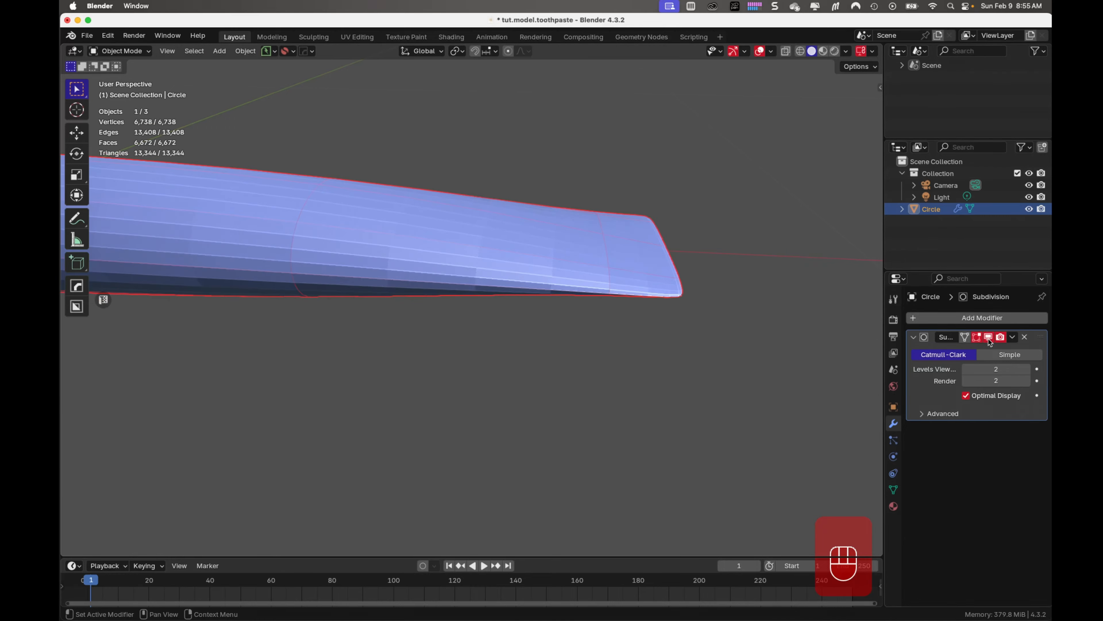
middle_drag(574, 382, 623, 375)
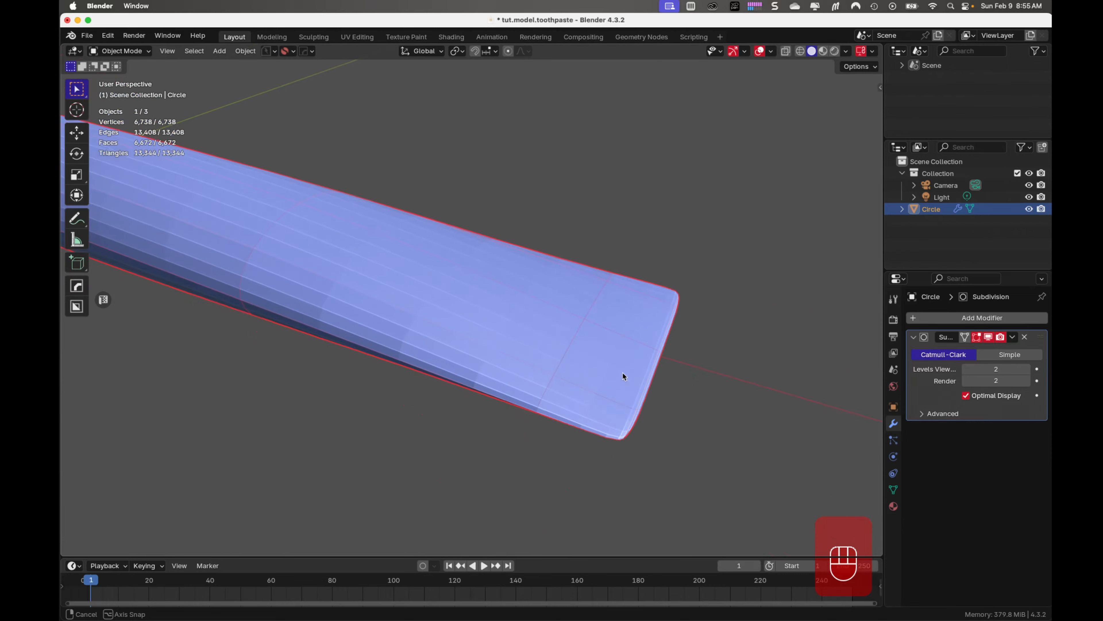
click(988, 337)
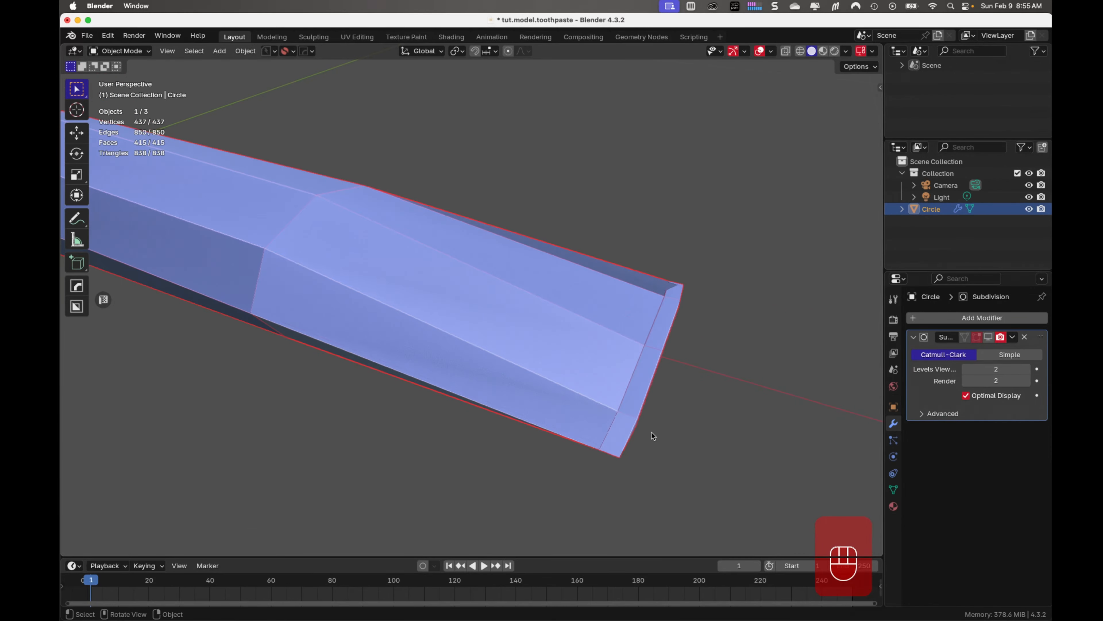
Select the supporting edge loop near the closed end and, with the Subdivision modifier shown, give it an edge crease of about 0.51
key(Tab)
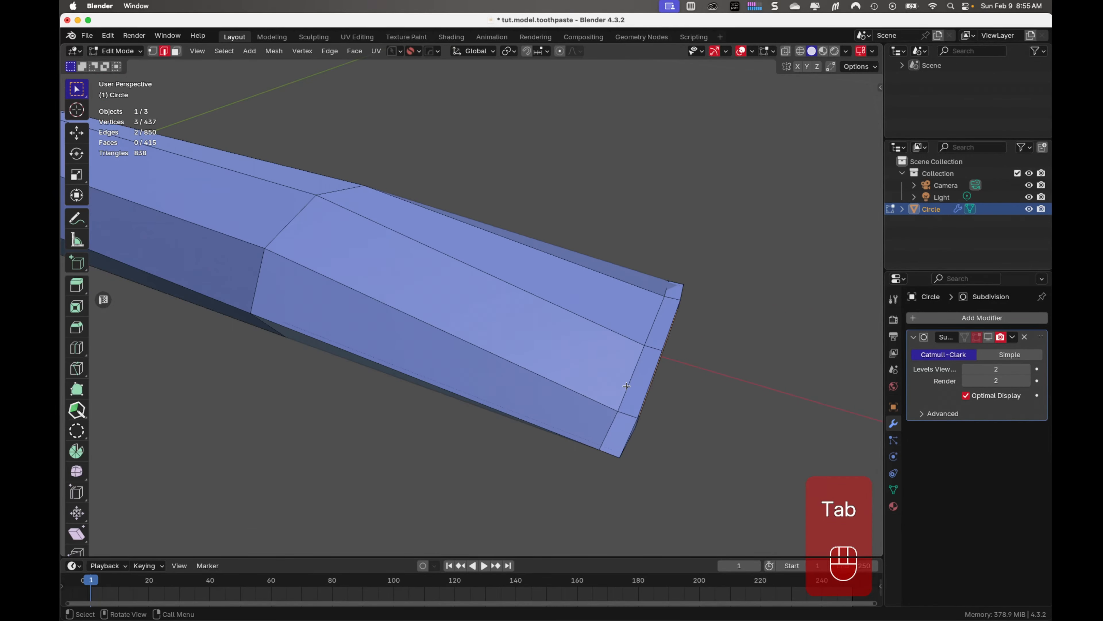
alt+click(626, 386)
mouse_move(627, 385)
middle_down()
mouse_move(635, 401)
mouse_move(645, 328)
mouse_move(683, 432)
mouse_move(704, 430)
middle_up()
alt+shift+click(622, 283)
click(988, 337)
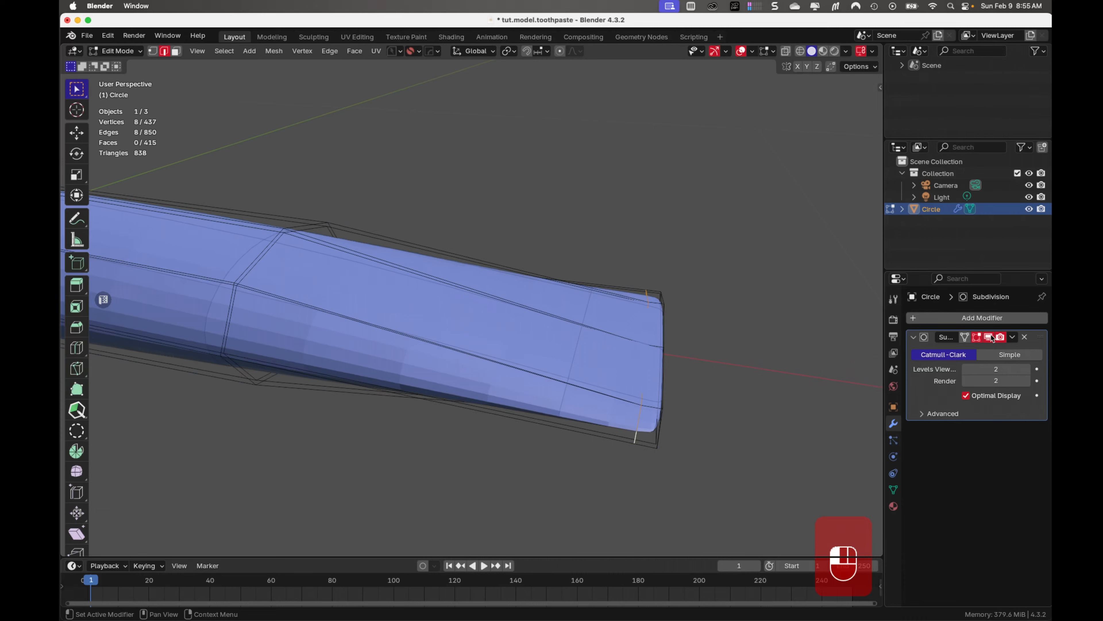
middle_drag(765, 405, 756, 412)
key(shift+e)
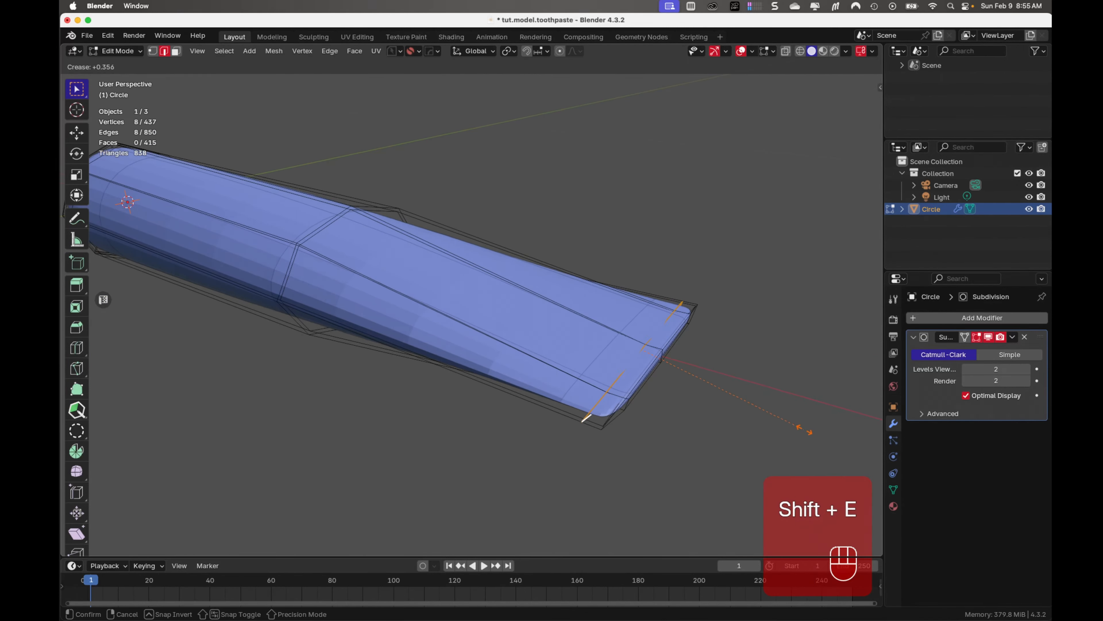
middle_drag(708, 403, 704, 394)
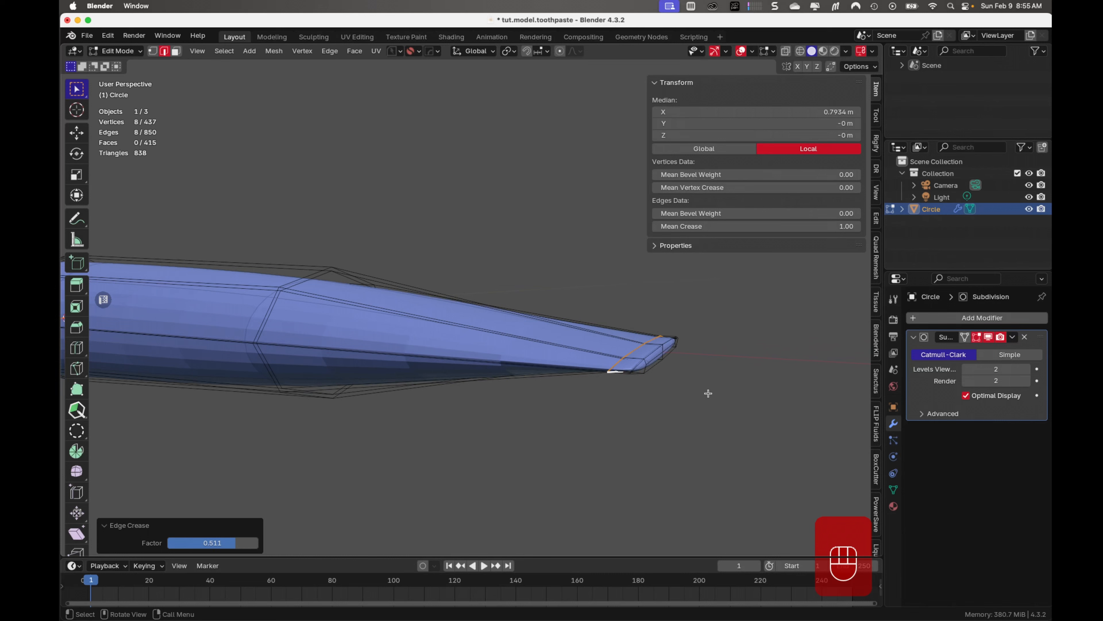
key(n)
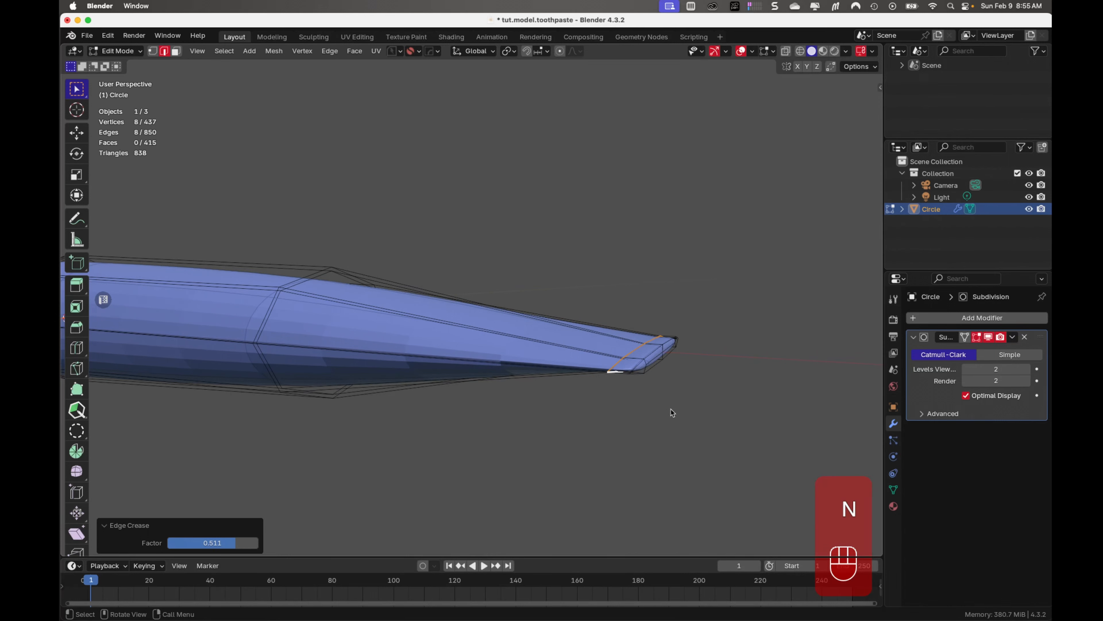
Return to Object Mode, deselect the tube and save the file, viewing the creased closed end
key(Tab)
middle_drag(731, 323, 710, 432)
click(678, 396)
key(super+s)
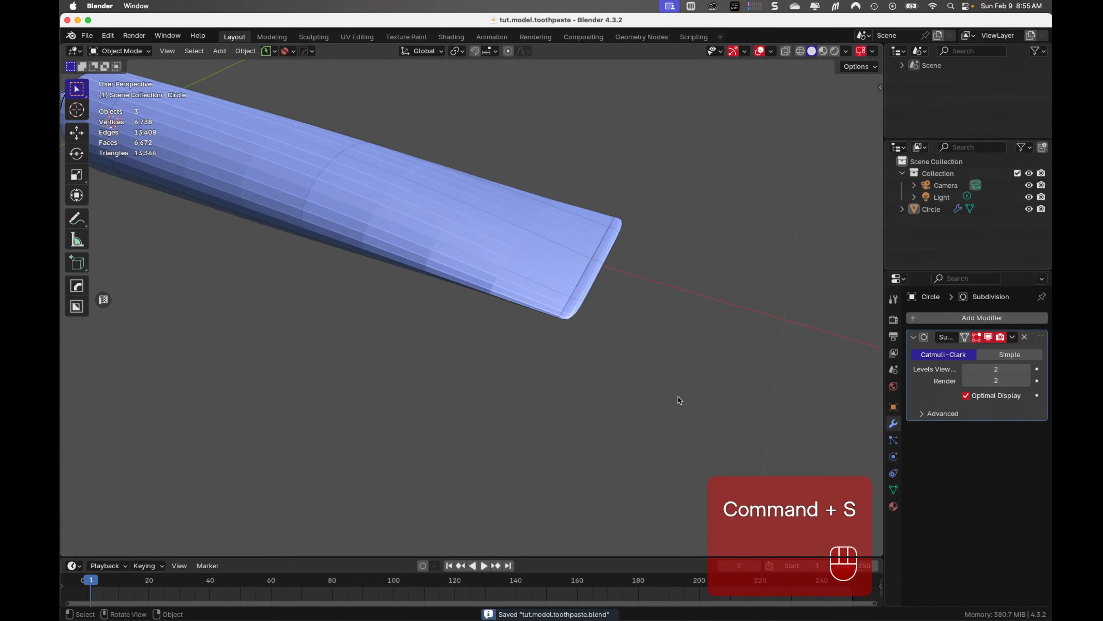
middle_drag(679, 397, 552, 439)
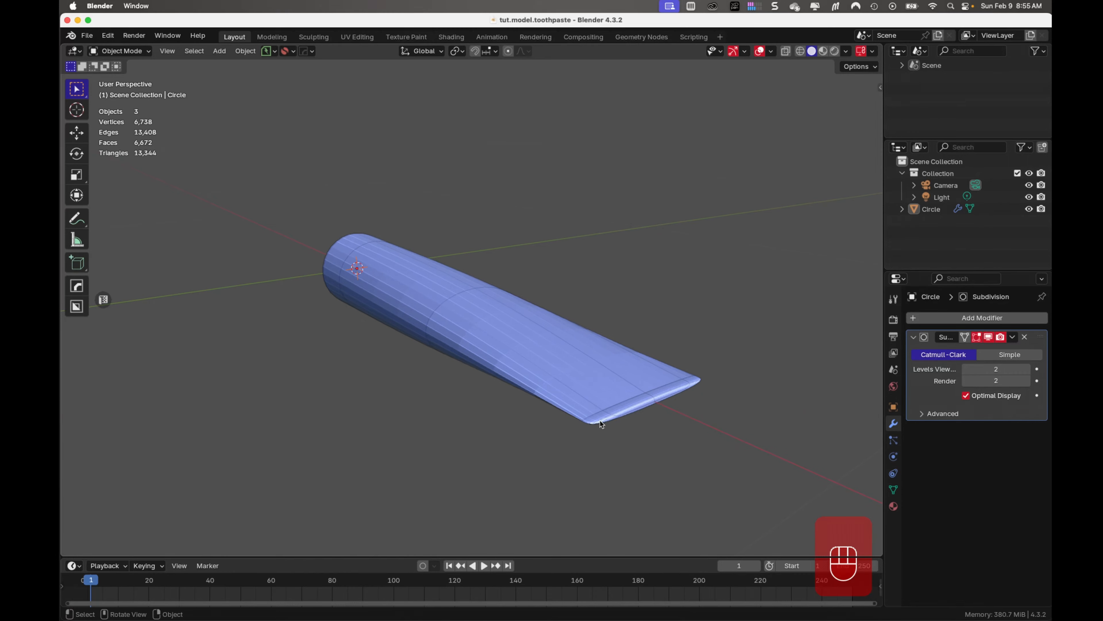
Select the edge loop bordering the closed end's cap, set its edge crease to 1 and check it in Object Mode
scroll(634, 417, up, 2)
shift+middle_drag(640, 424, 516, 348)
click(519, 350)
key(Tab)
click(605, 329)
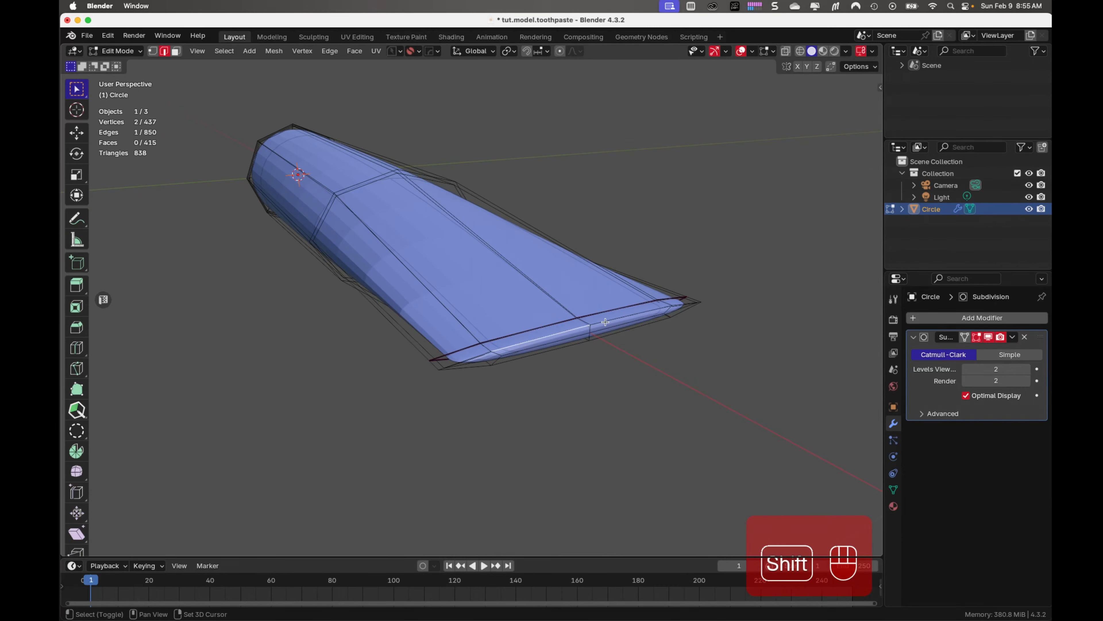
shift+click(605, 321)
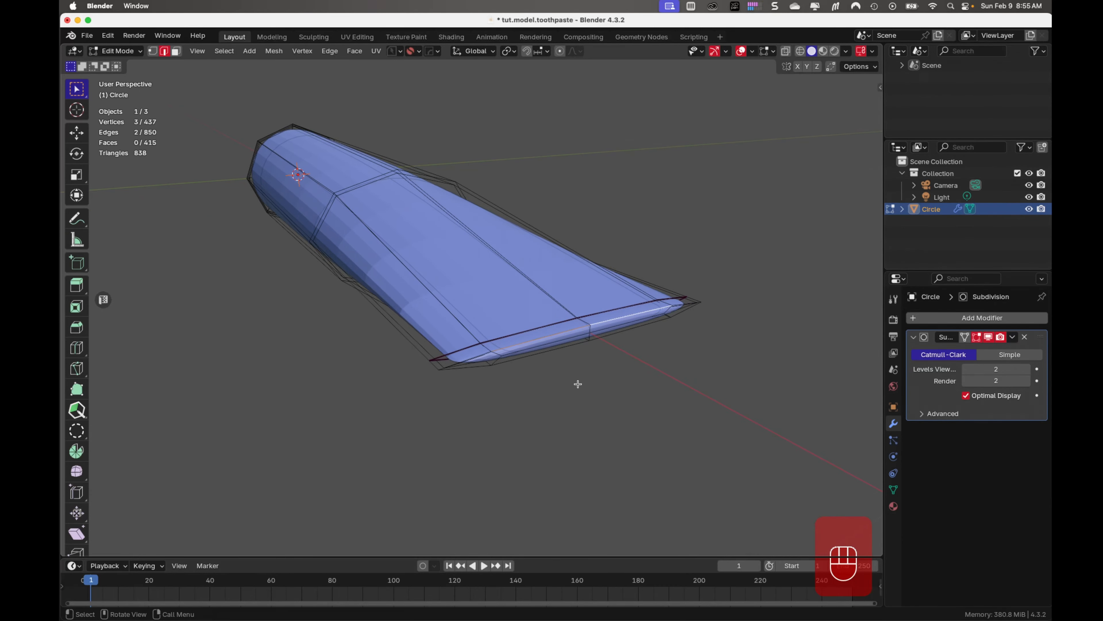
mouse_move(579, 384)
middle_down()
mouse_move(559, 346)
mouse_move(576, 372)
middle_up()
middle_drag(576, 373, 577, 378)
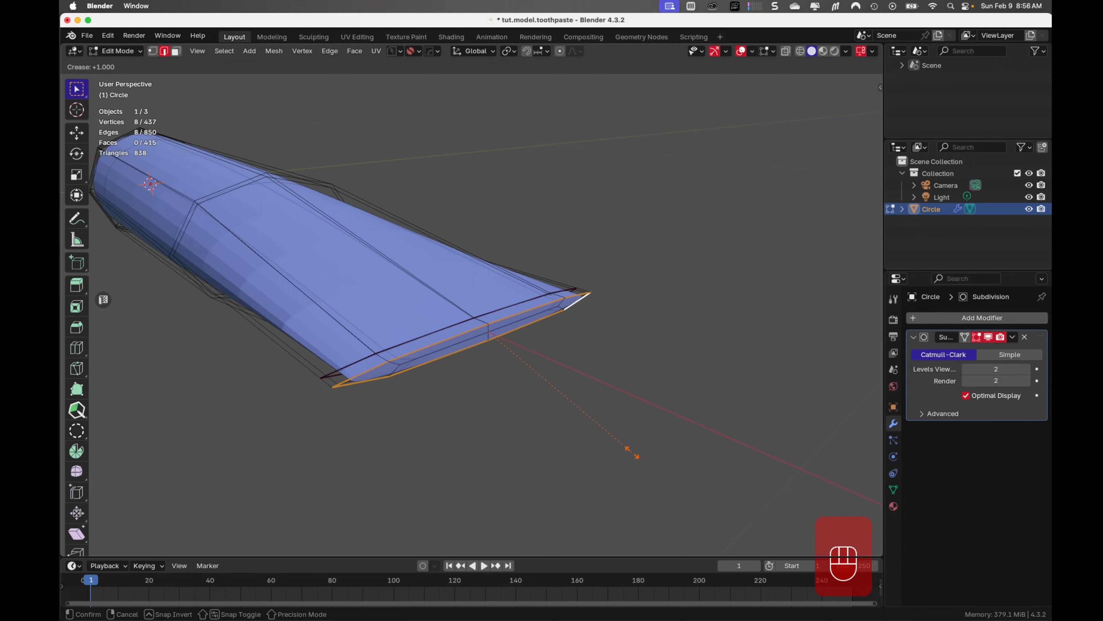
click(632, 452)
key(n)
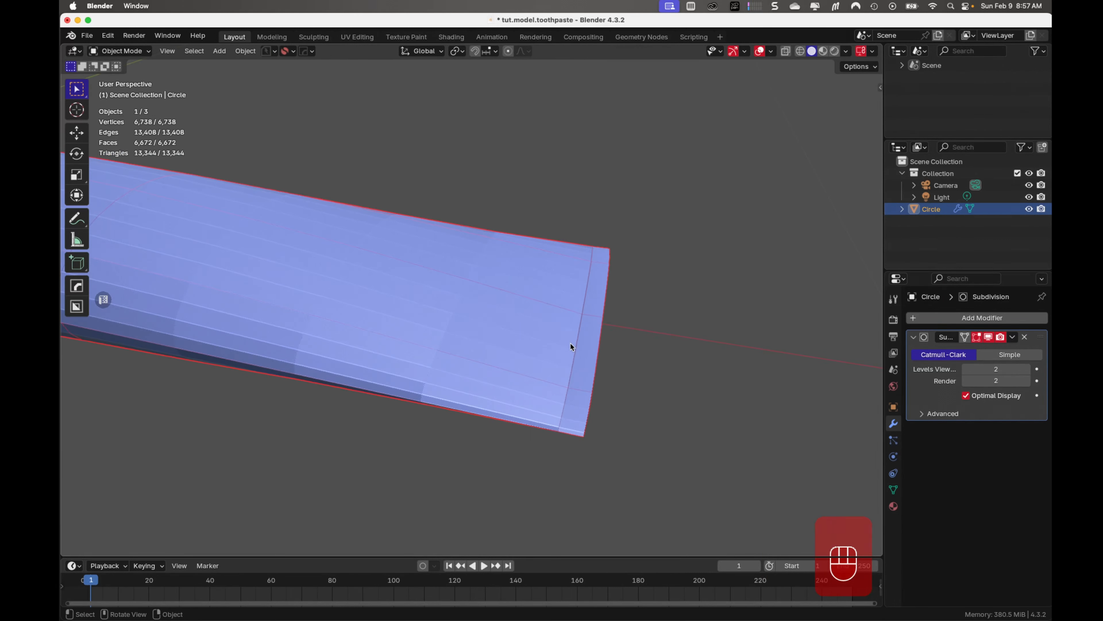
Add a centred edge loop in the narrow band at the tube's closed end and bevel it about 0.0058 m wide with one segment
key(Tab)
scroll(614, 405, up, 2)
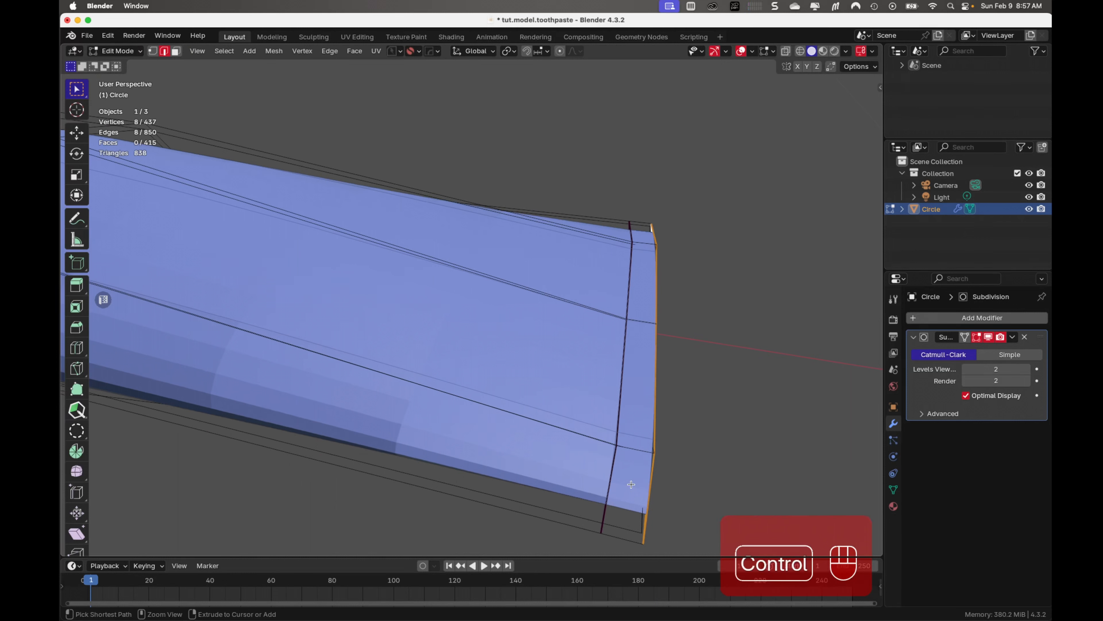
key(ctrl+r)
click(633, 448)
click(632, 449)
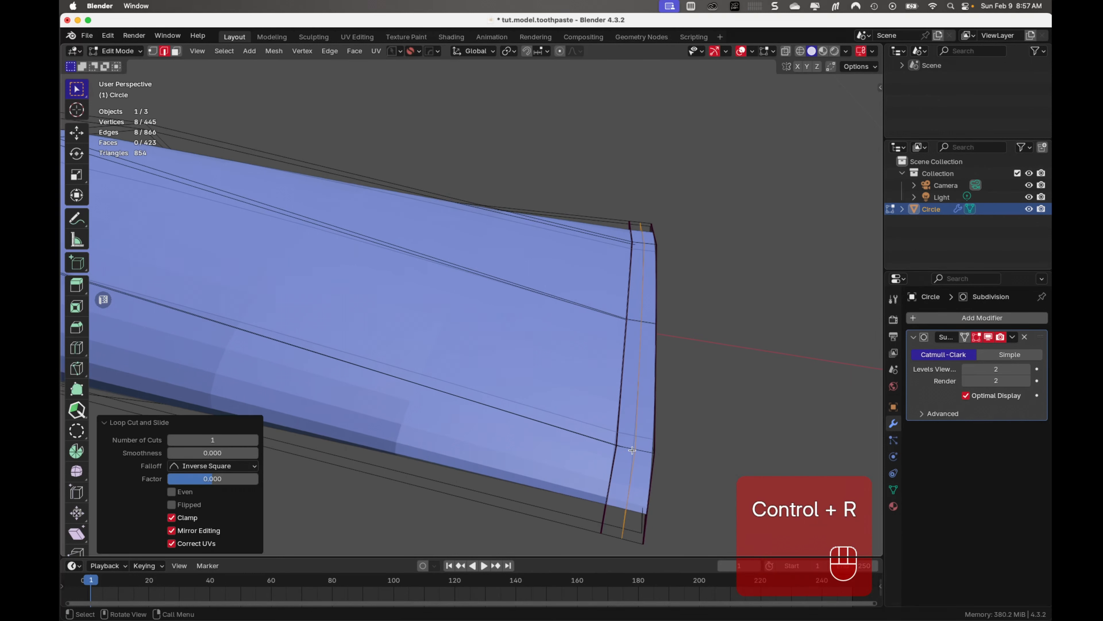
key(ctrl+b)
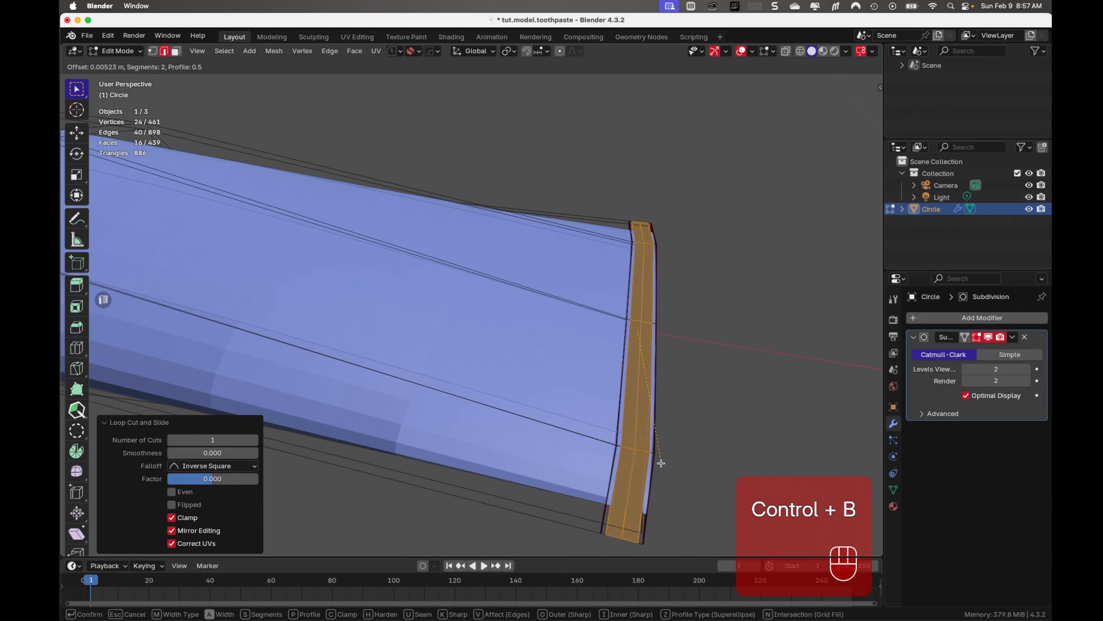
scroll(662, 464, down, 1)
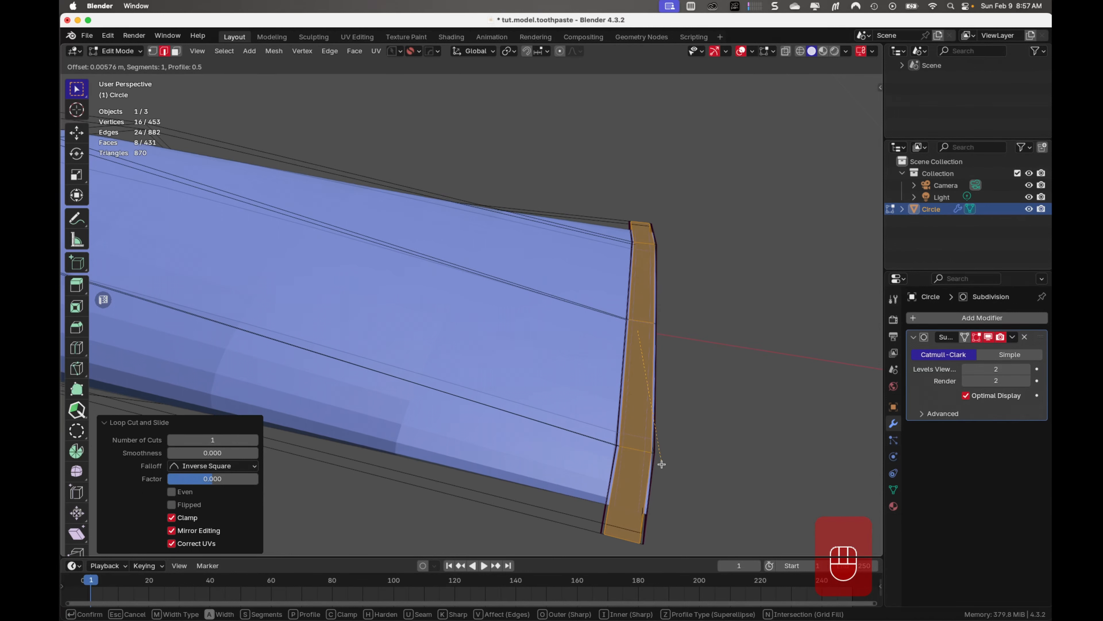
click(662, 464)
In face selection mode, select the thin face strips bordering both sides of the closed-end band on the near side of the tube
key(Tab)
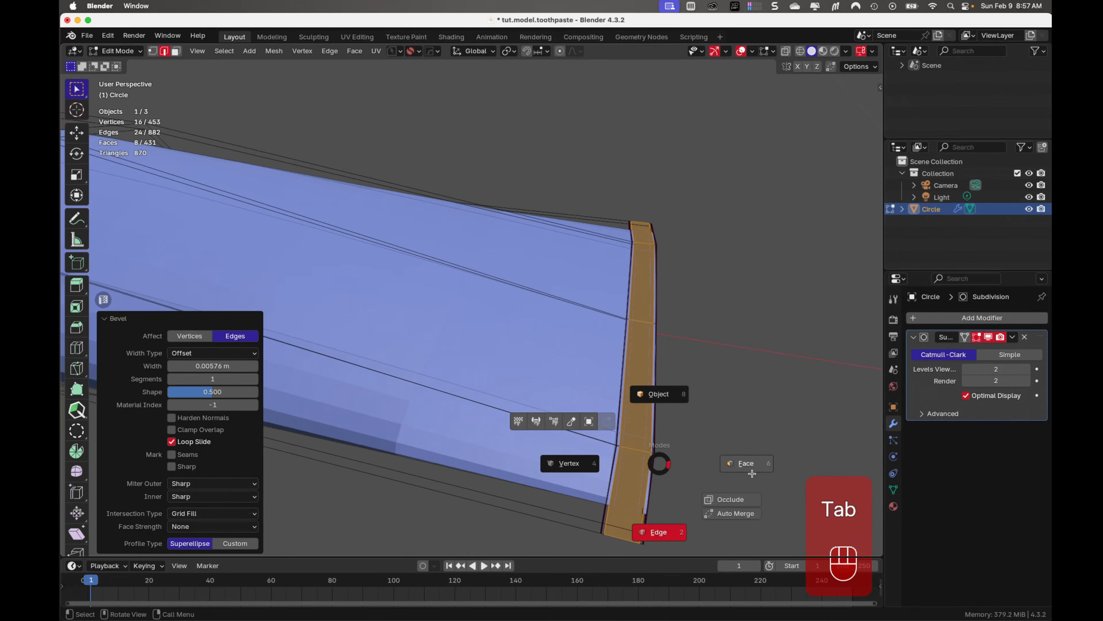
click(754, 473)
scroll(685, 456, up, 1)
shift+middle_drag(669, 462, 569, 338)
click(569, 338)
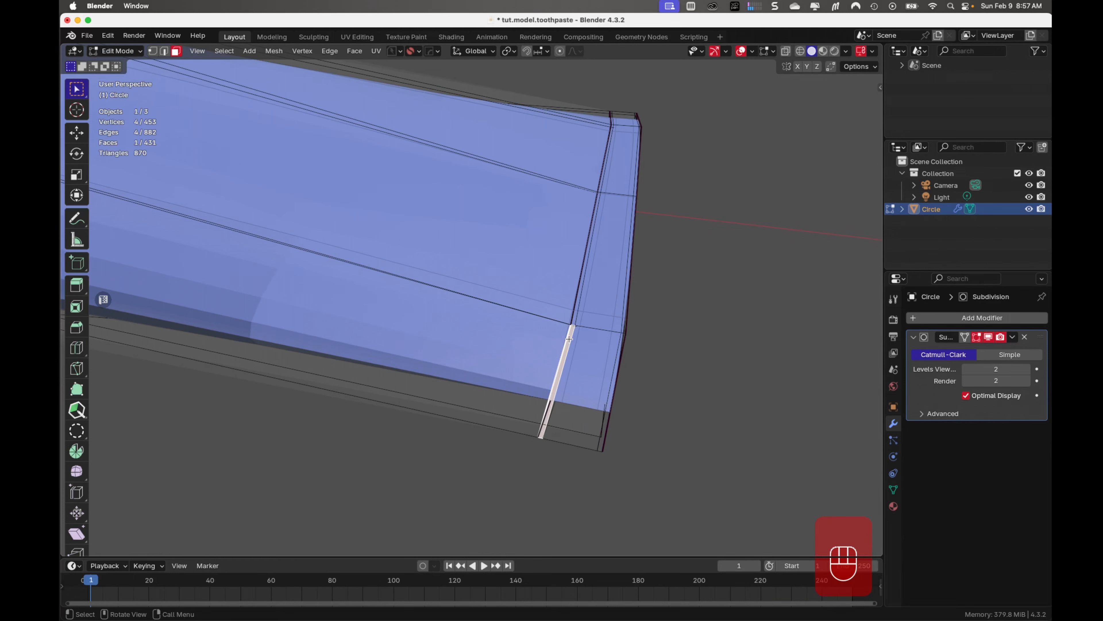
alt+shift+click(620, 387)
shift+click(613, 395)
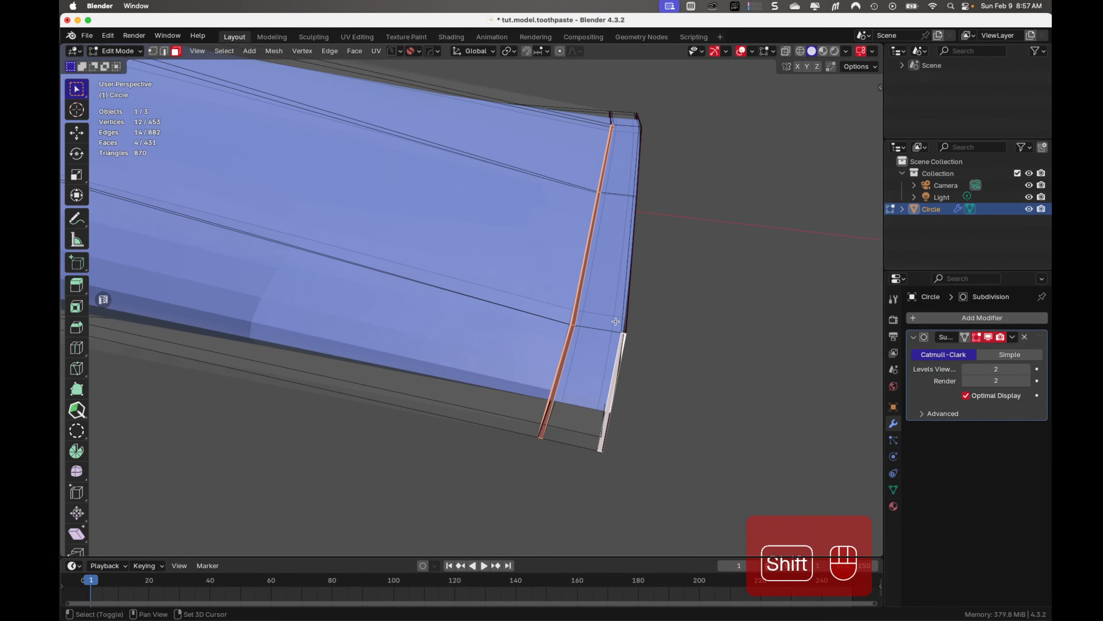
shift+click(636, 202)
shift+click(633, 184)
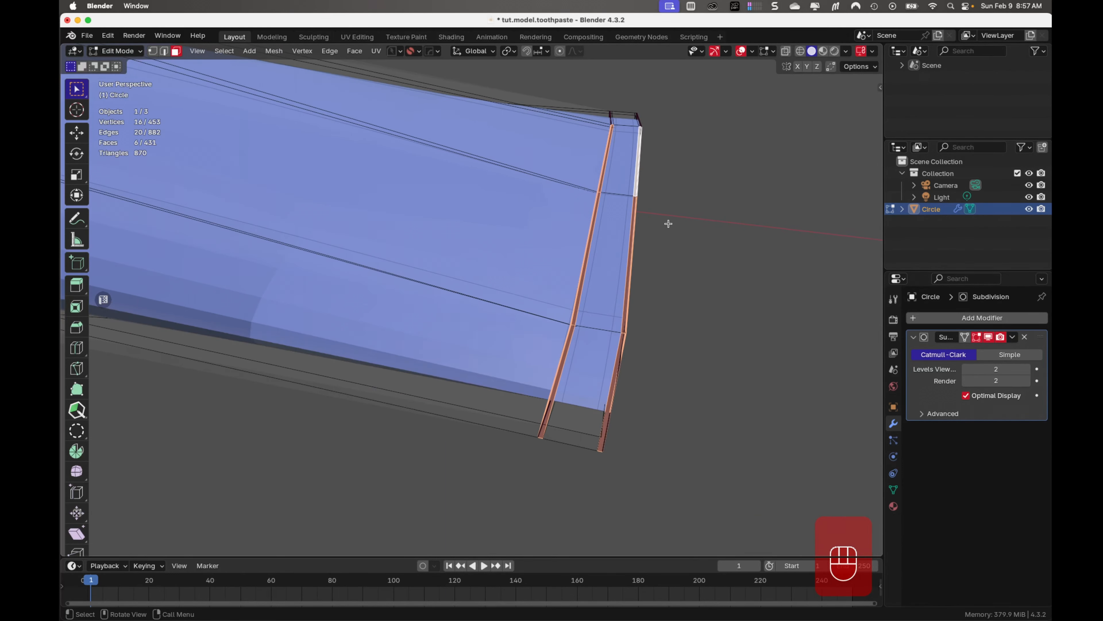
Extend the selection to both complete thin face loops around the closed end and extrude them along their normals by about 0.0014 m
middle_drag(667, 221, 498, 296)
shift+middle_drag(816, 509, 539, 339)
middle_drag(601, 383, 618, 316)
click(988, 337)
shift+middle_drag(761, 323, 659, 378)
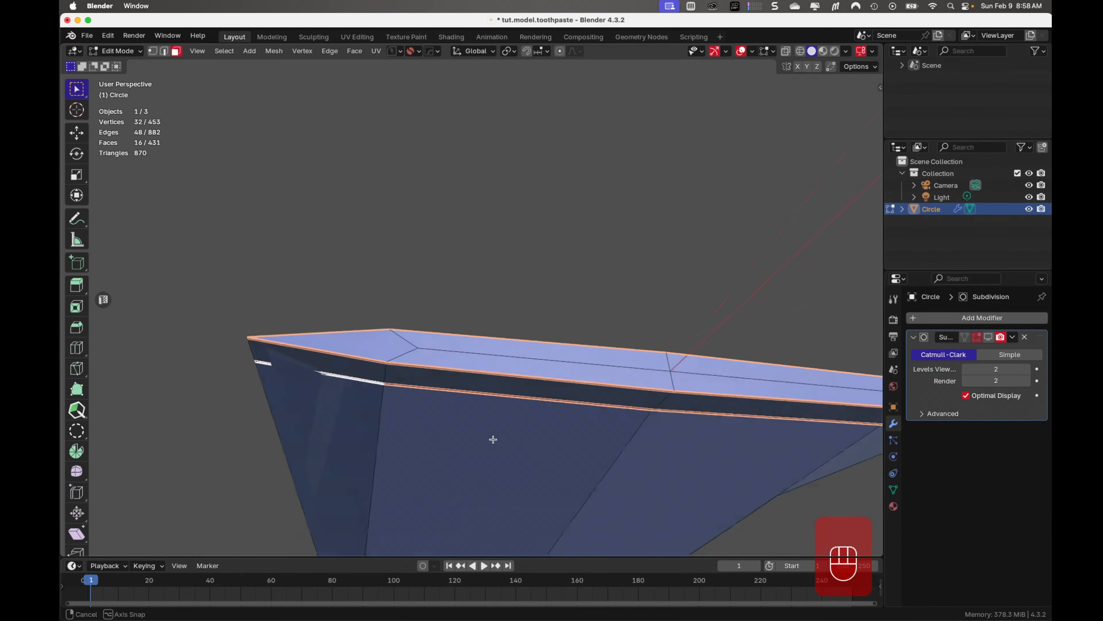
middle_drag(492, 438, 481, 496)
click(986, 337)
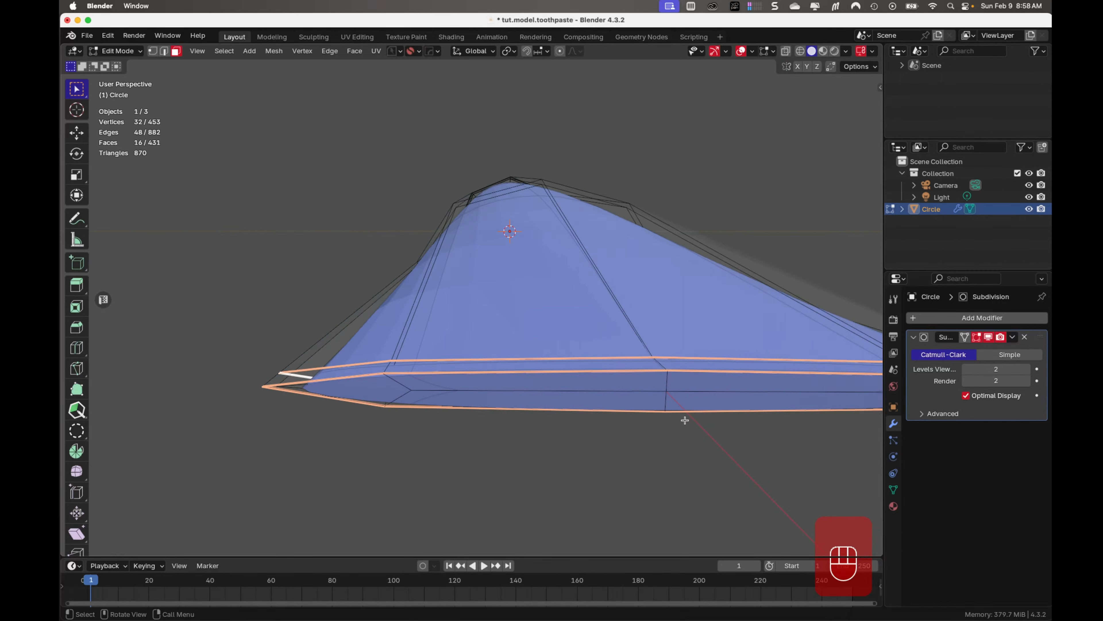
middle_drag(688, 417, 491, 394)
key(shift+f)
key(ctrl+f)
click(493, 393)
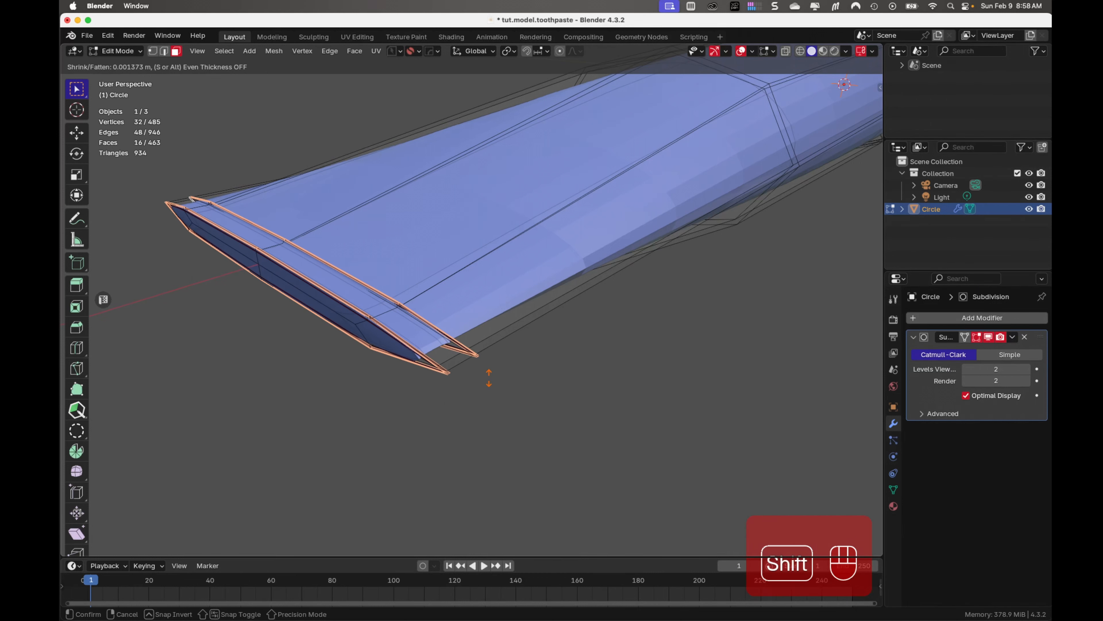
click(489, 378)
Return to Object Mode, shade the tube smooth and set its Subdivision levels to 3
key(Tab)
middle_drag(505, 353, 491, 317)
key(super+s)
right_click(491, 318)
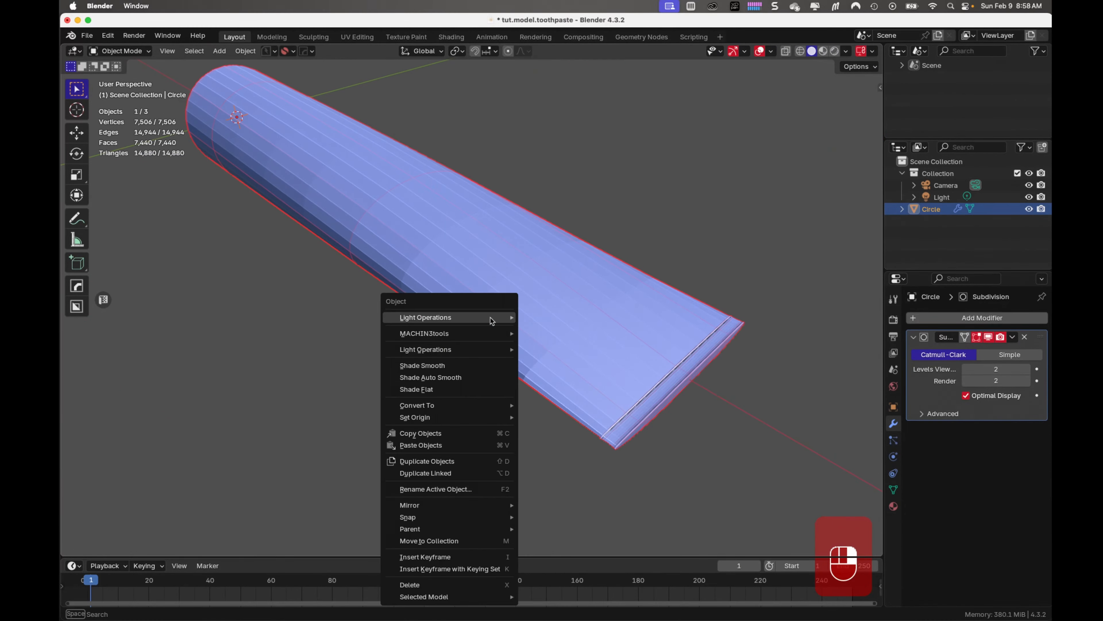
click(487, 362)
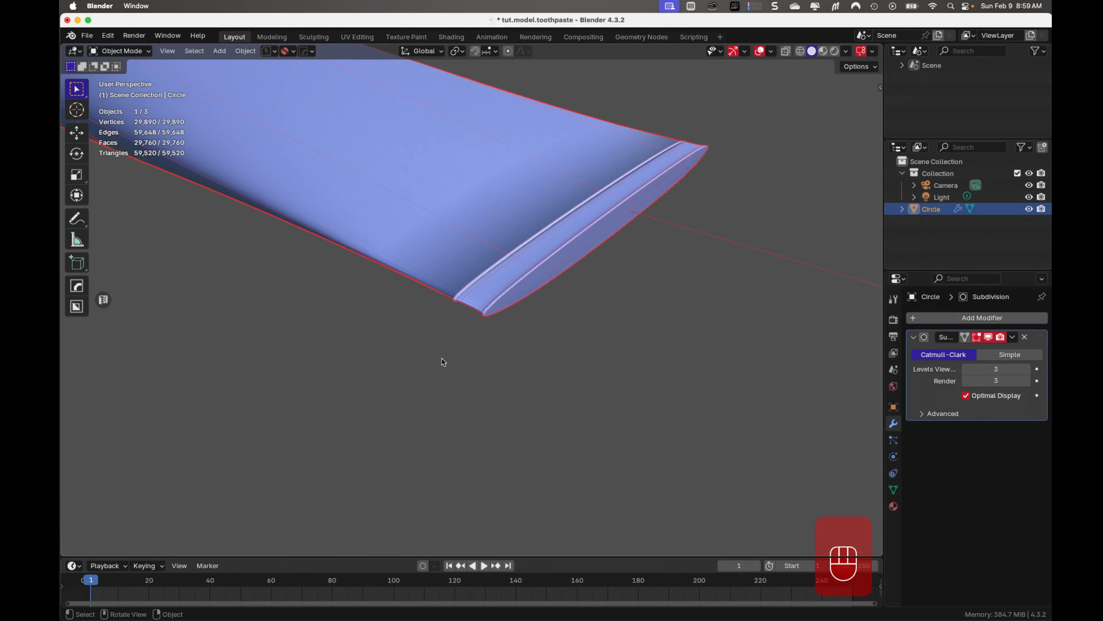
Save the file and inspect the smoothed closed end and the whole tube from several angles
mouse_move(441, 358)
middle_down()
mouse_move(510, 351)
mouse_move(457, 313)
middle_up()
key(super+s)
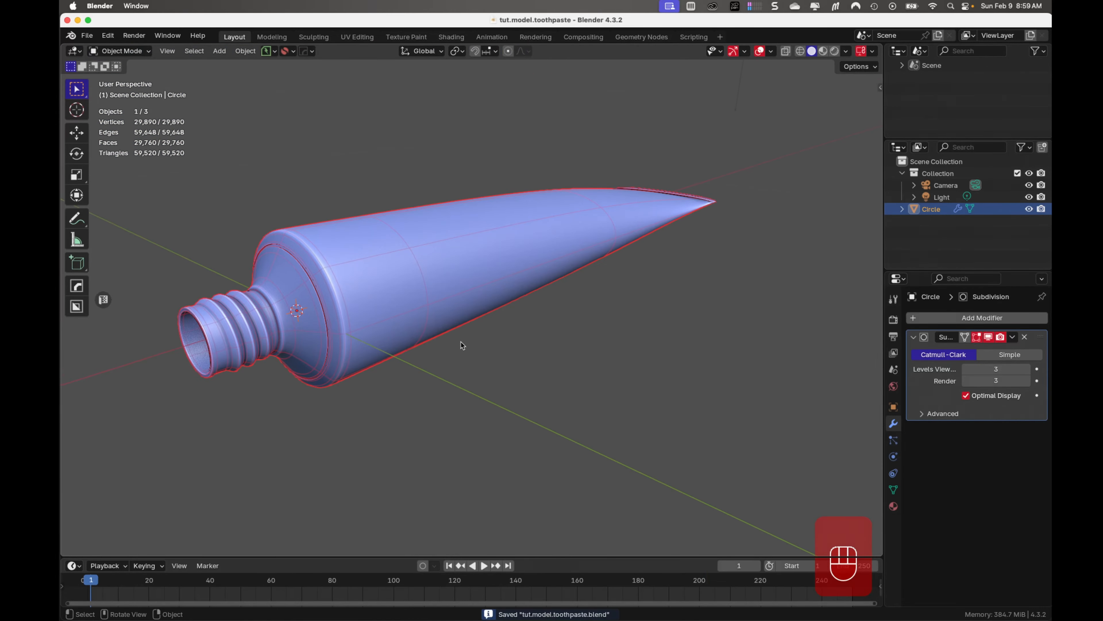
middle_drag(461, 342, 440, 318)
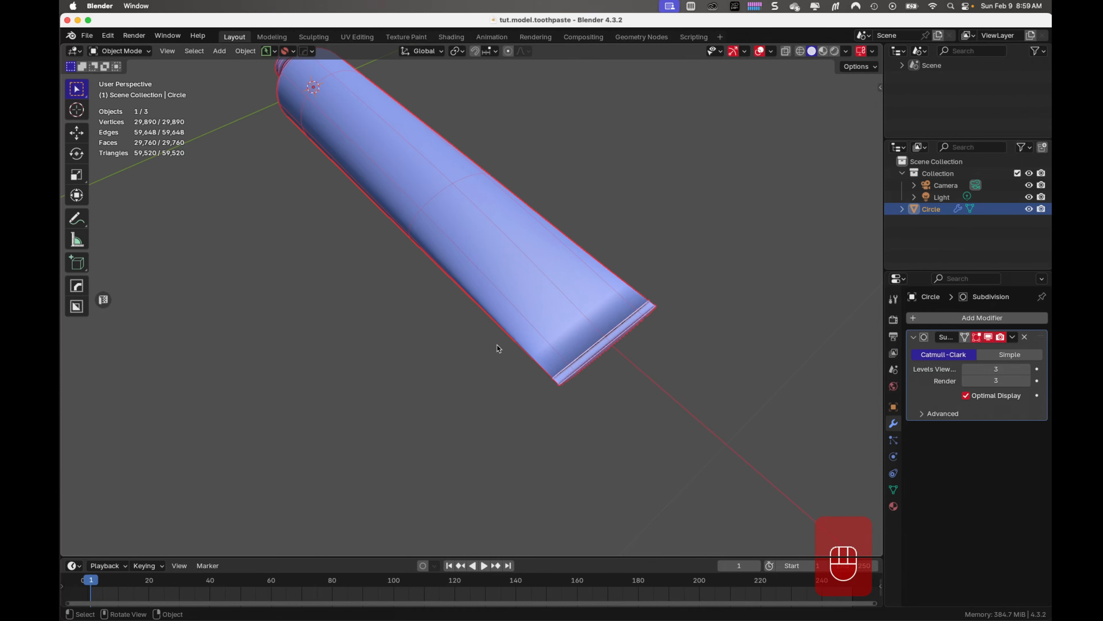
middle_drag(478, 346, 557, 331)
shift+middle_drag(447, 223, 488, 248)
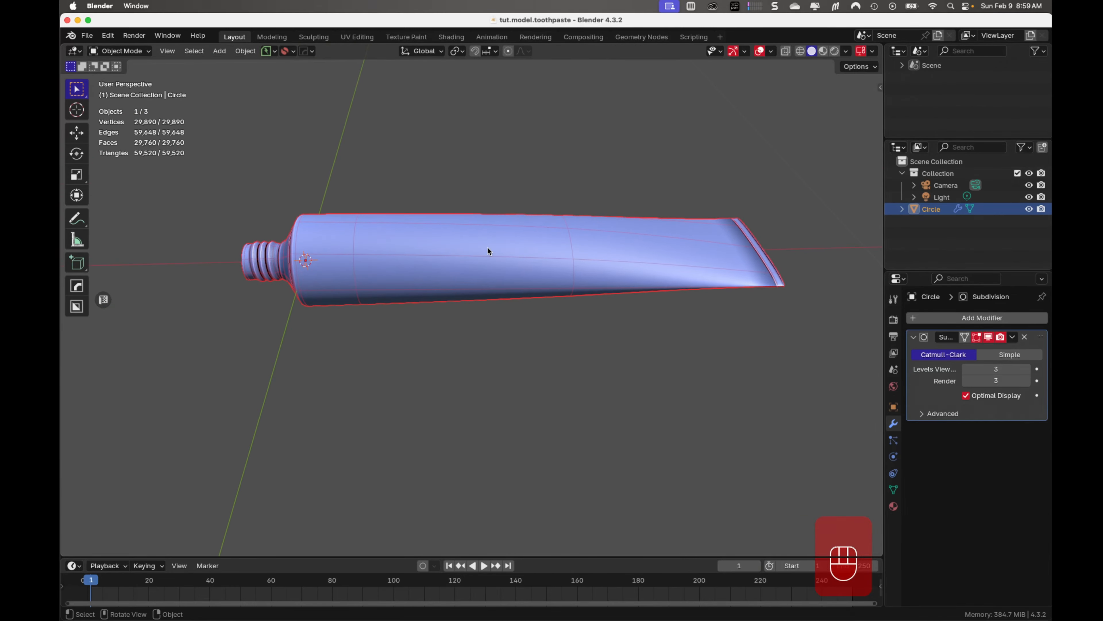
Add four evenly spaced loop cuts around the section of the tube body nearest the neck
key(ctrl+r)
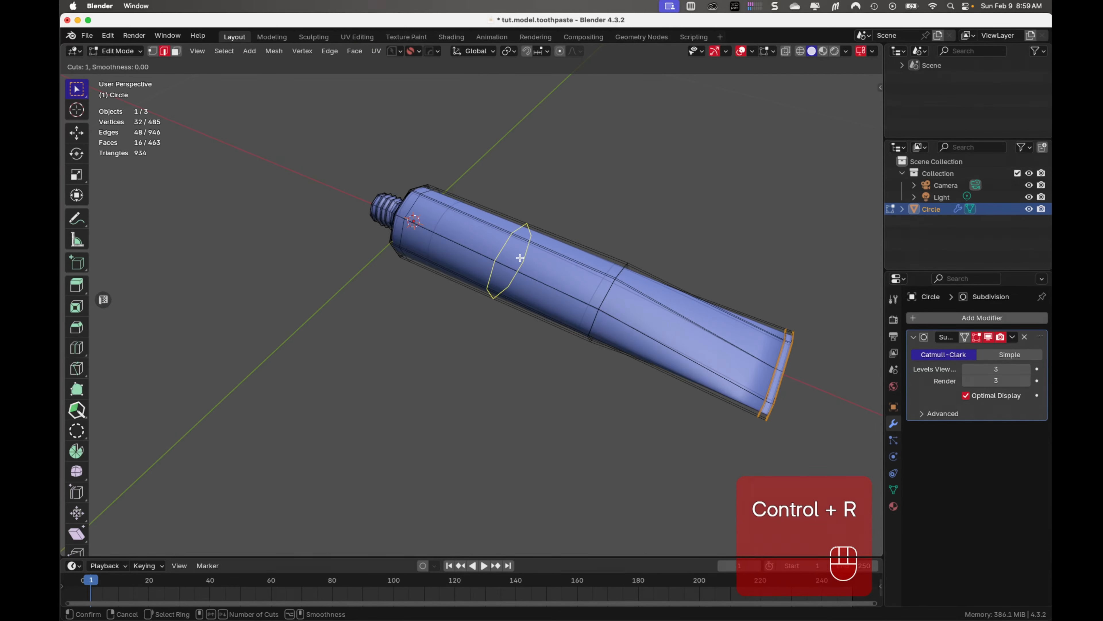
scroll(520, 258, up, 4)
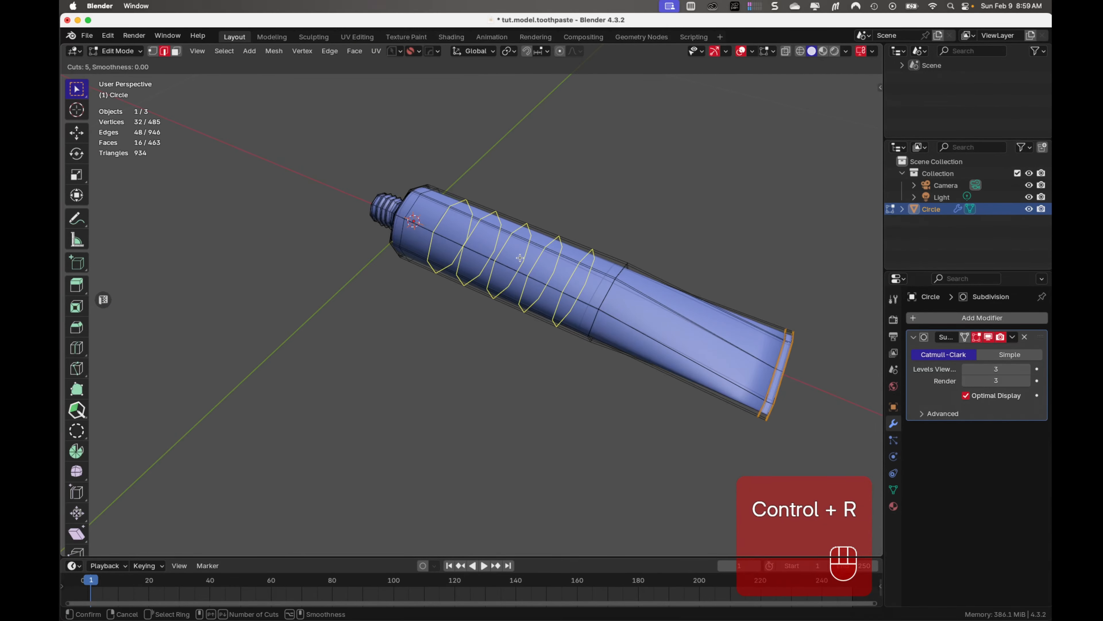
click(520, 257)
right_click(521, 258)
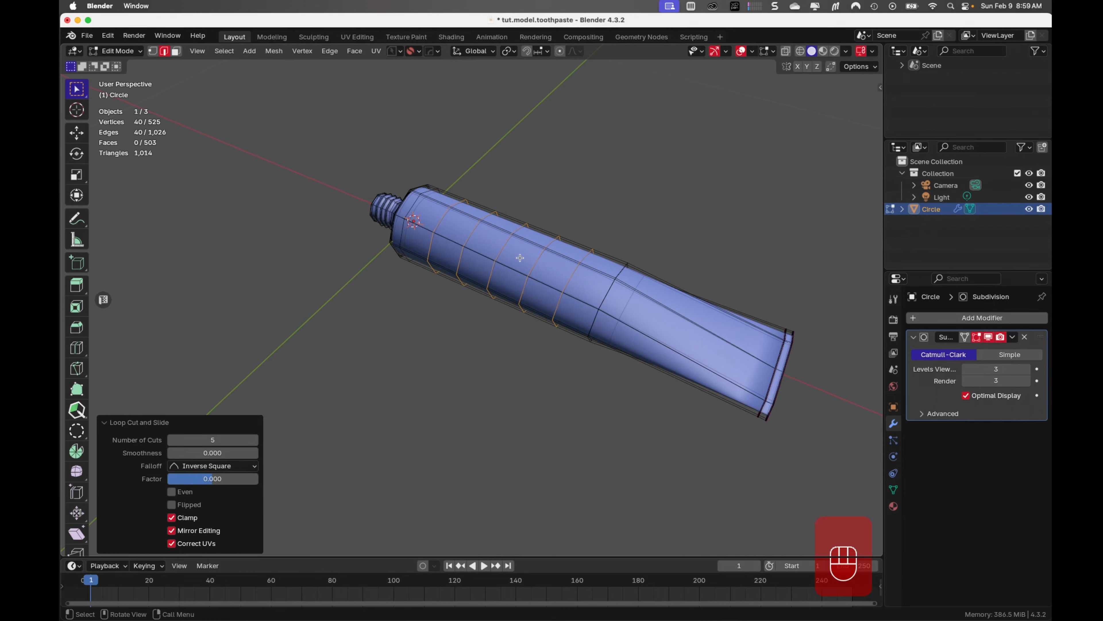
click(169, 441)
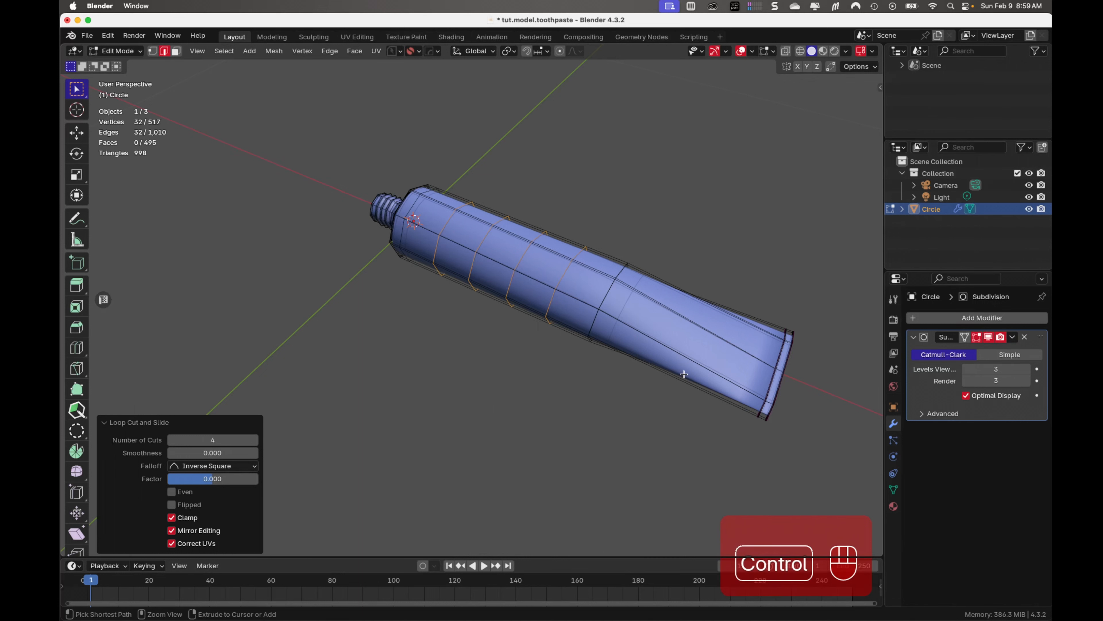
Add four evenly spaced loop cuts around the flattening section of the tube toward the closed end
key(ctrl+r)
scroll(683, 374, up, 2)
scroll(683, 374, up, 1)
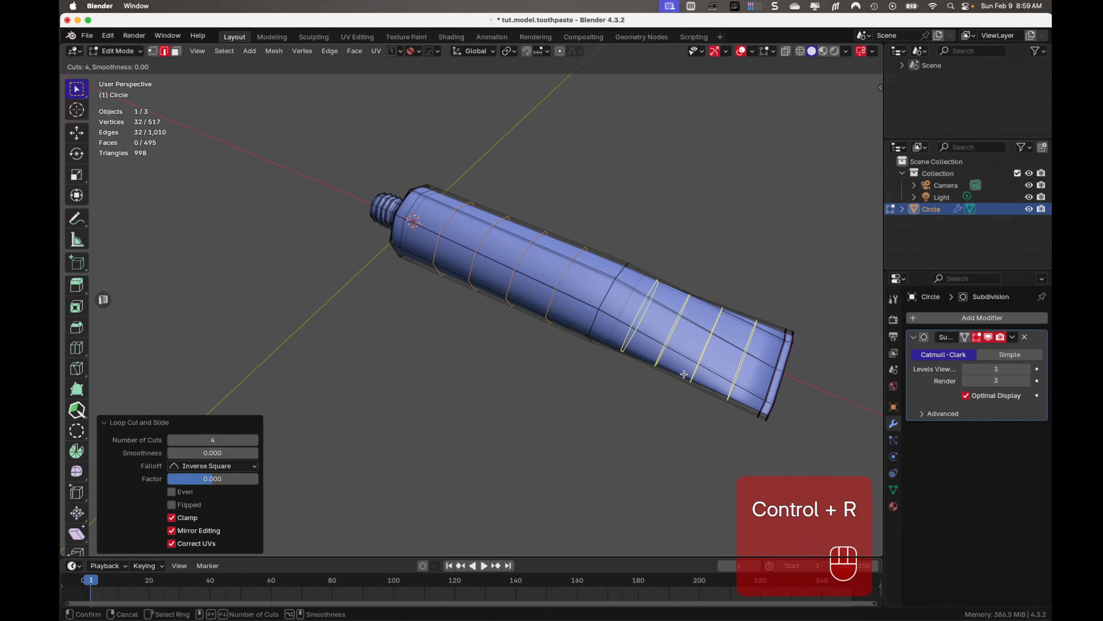
click(683, 375)
right_click(682, 378)
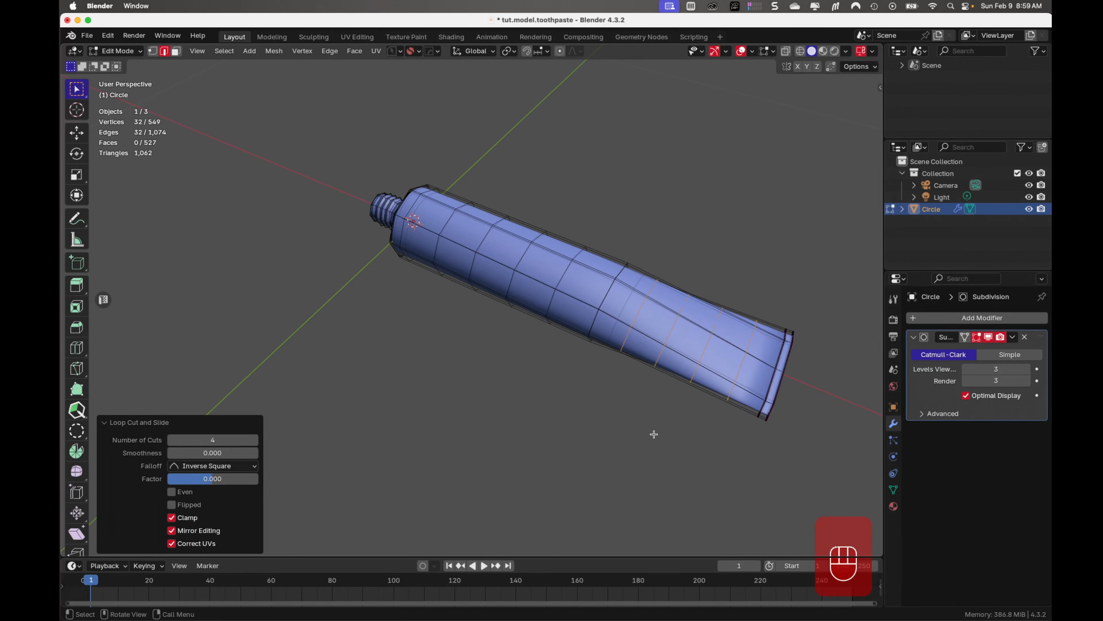
Return to Object Mode, deselect the tube, save the file and view the closed end
key(Tab)
click(650, 446)
middle_drag(650, 446, 219, 424)
key(super+s)
key(super+s)
scroll(575, 402, up, 5)
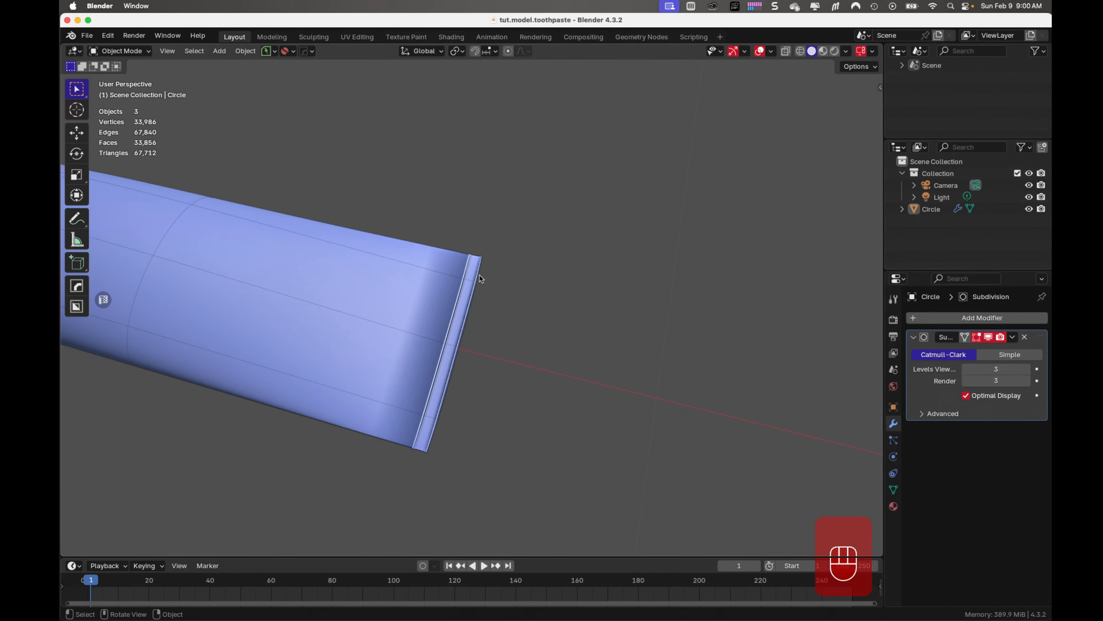
Bevel the two edge loops at the base of the threaded neck with a width of 0.00075 m and 2 segments
key(Tab)
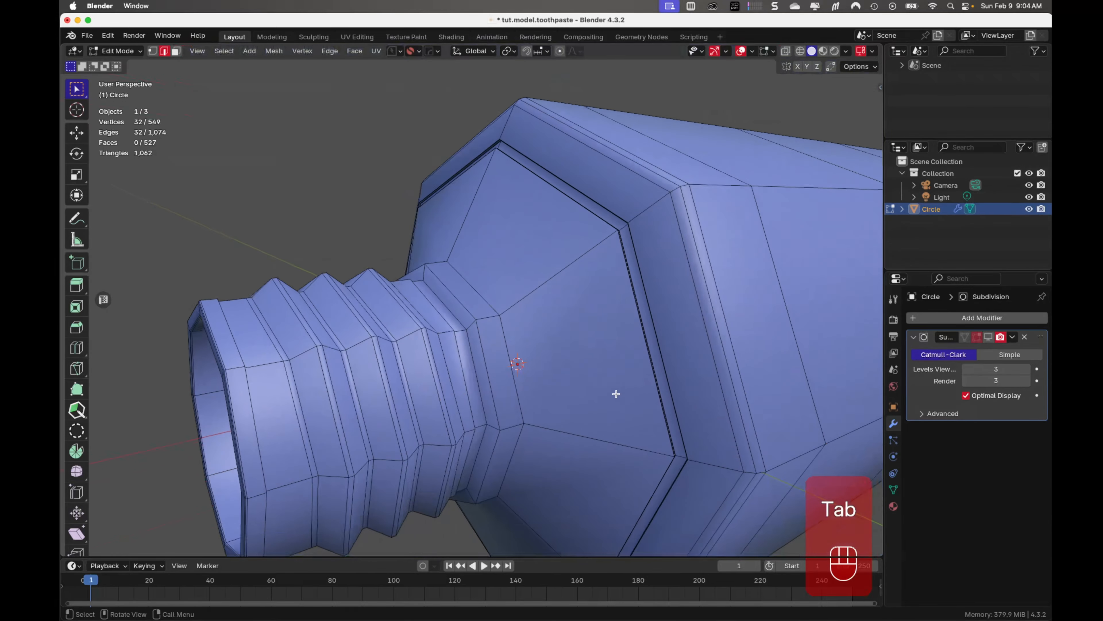
click(516, 397)
alt+click(516, 397)
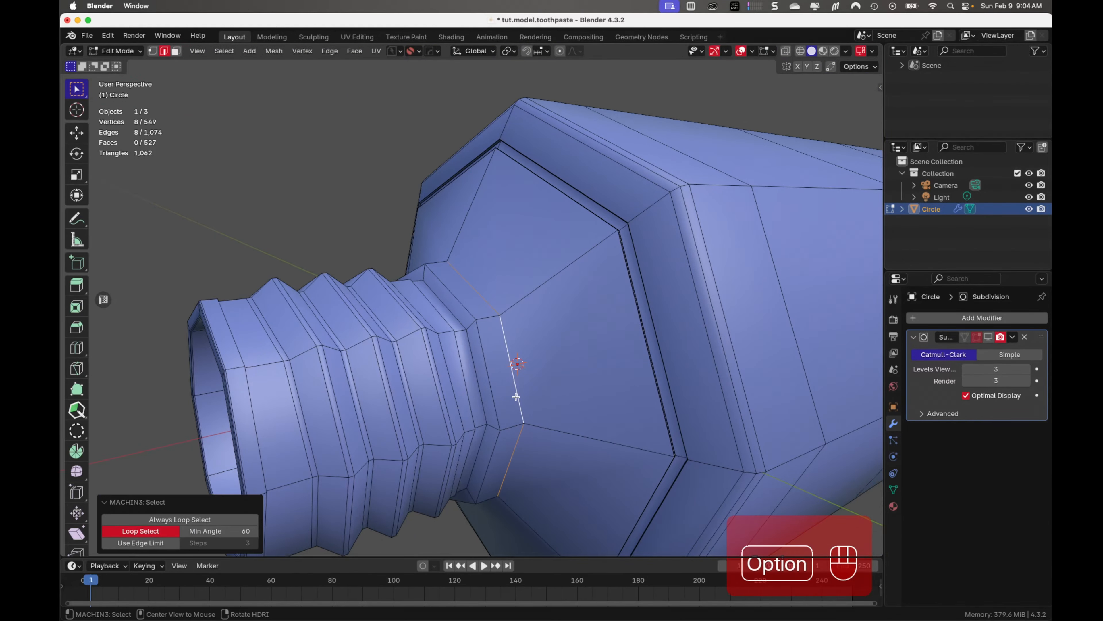
alt+shift+click(493, 395)
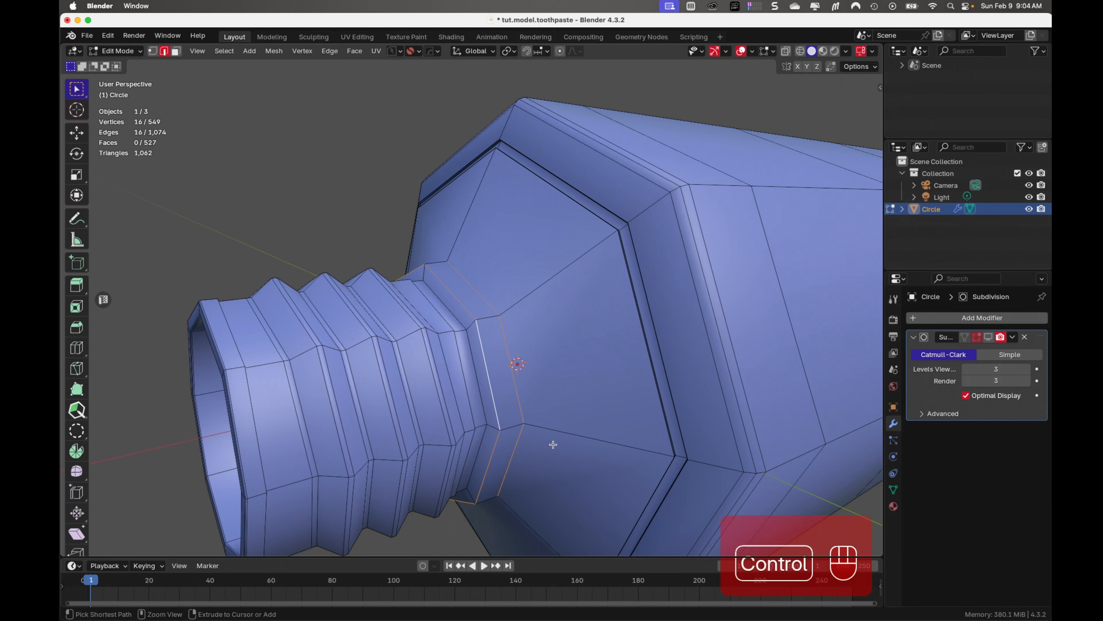
key(ctrl+b)
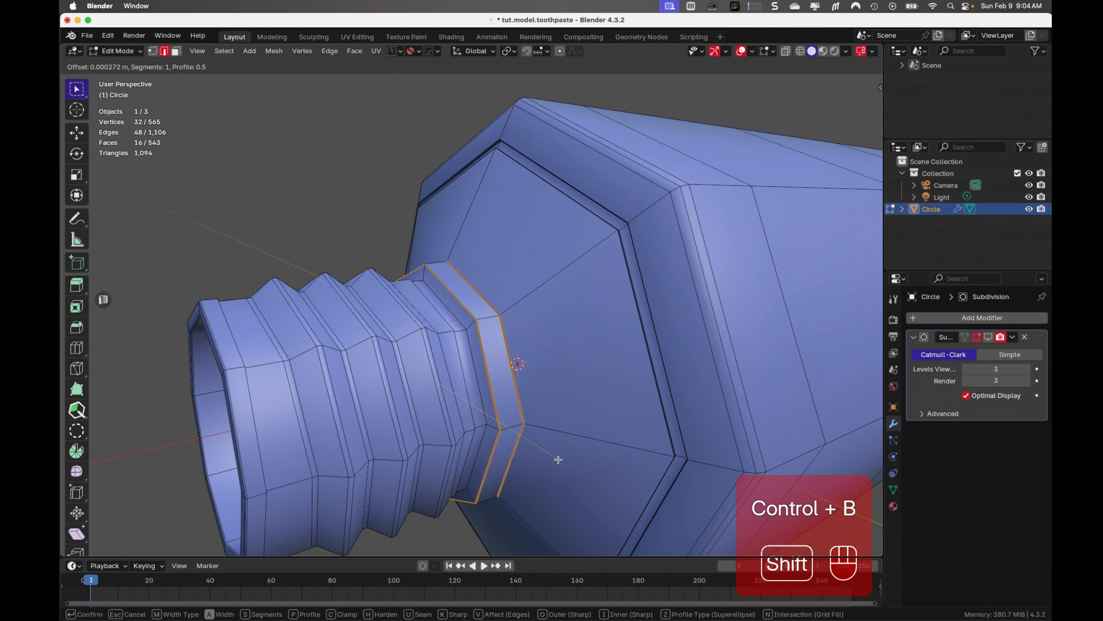
scroll(559, 460, up, 1)
click(505, 413)
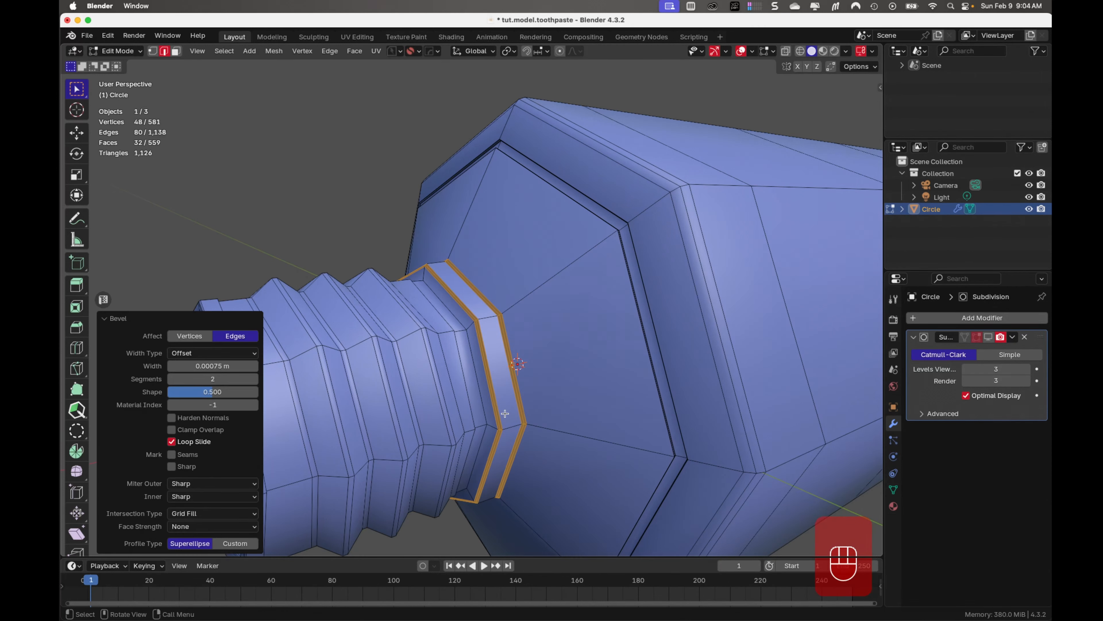
key(Tab)
Duplicate the edge loop where the neck meets the shoulder in place and separate it into its own object
middle_drag(515, 465, 519, 381)
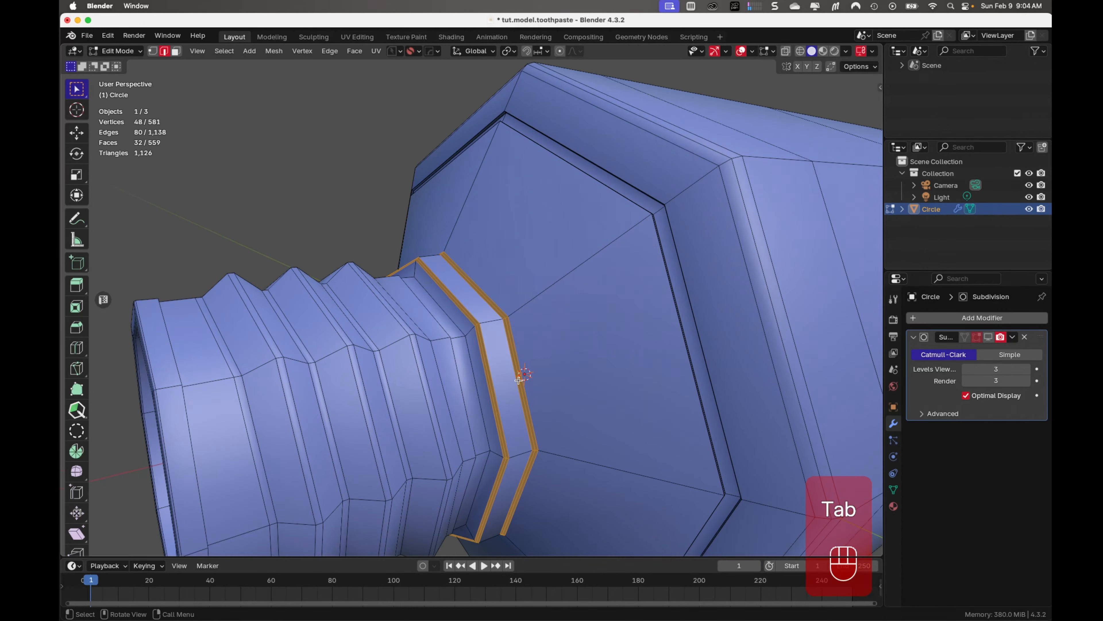
click(525, 350)
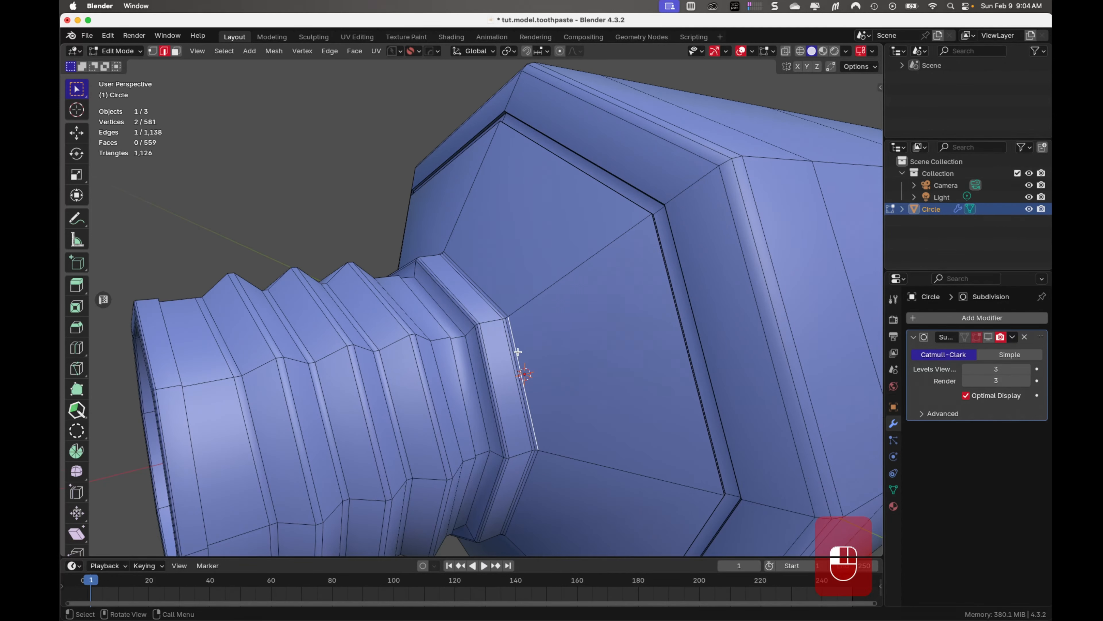
alt+click(521, 359)
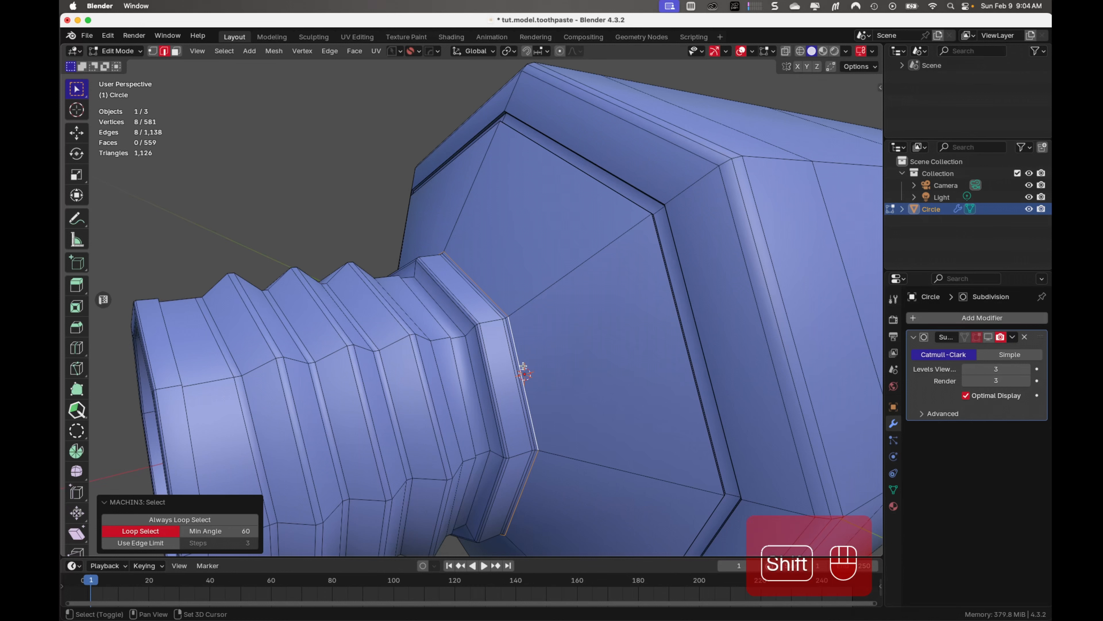
key(shift+d)
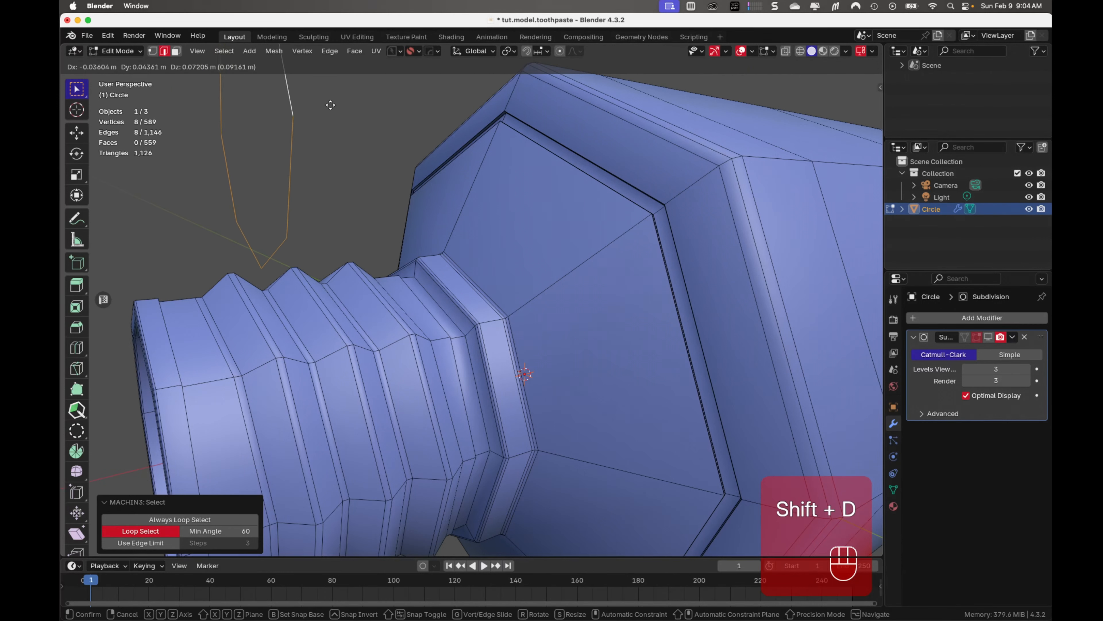
right_click(321, 140)
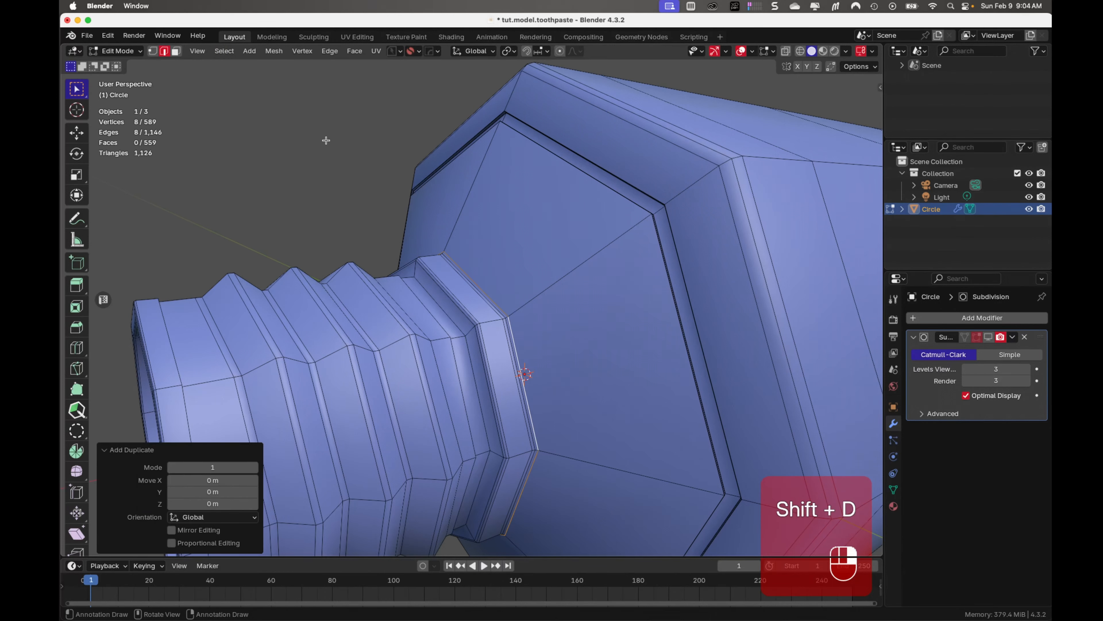
key(p)
click(545, 343)
key(Tab)
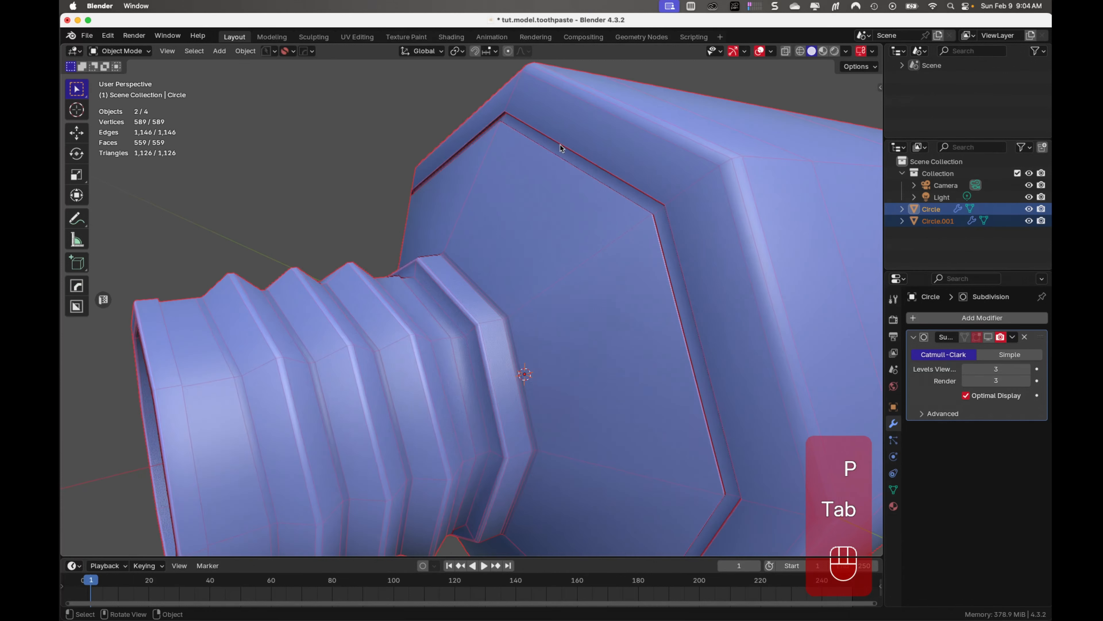
middle_drag(560, 148, 590, 305)
Rename the original tube object to model.toothpaste.tube
click(931, 234)
click(931, 226)
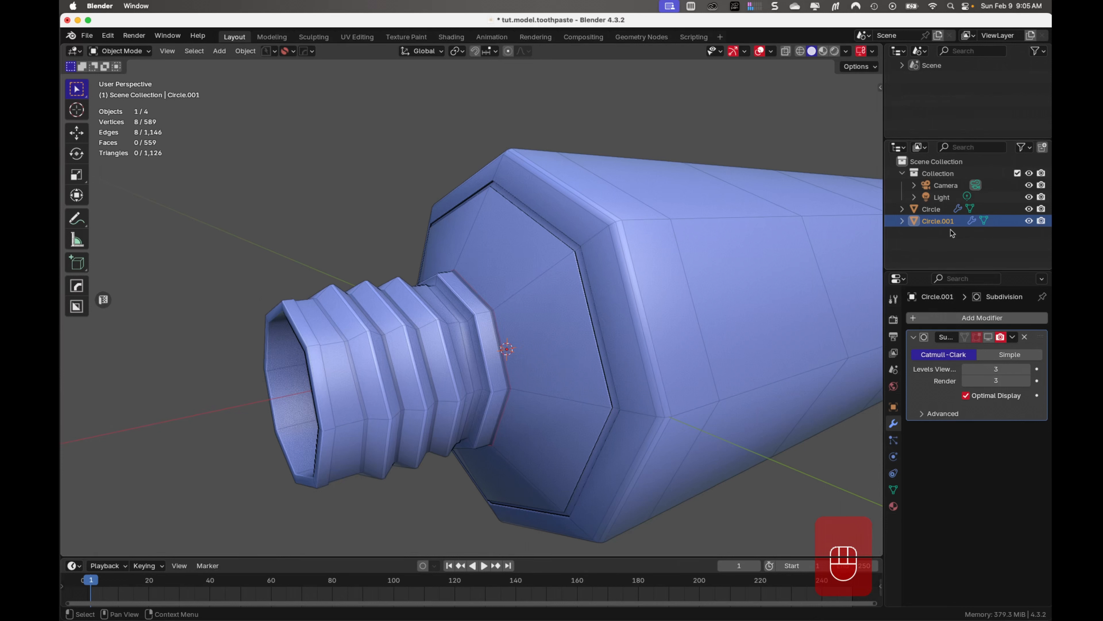
click(942, 210)
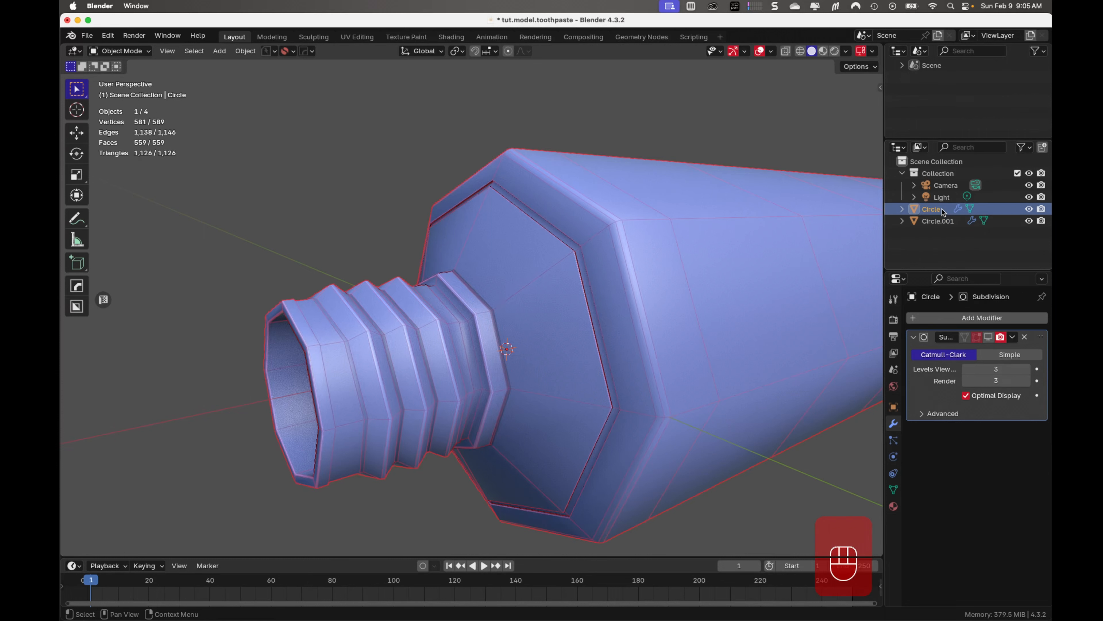
key(F2)
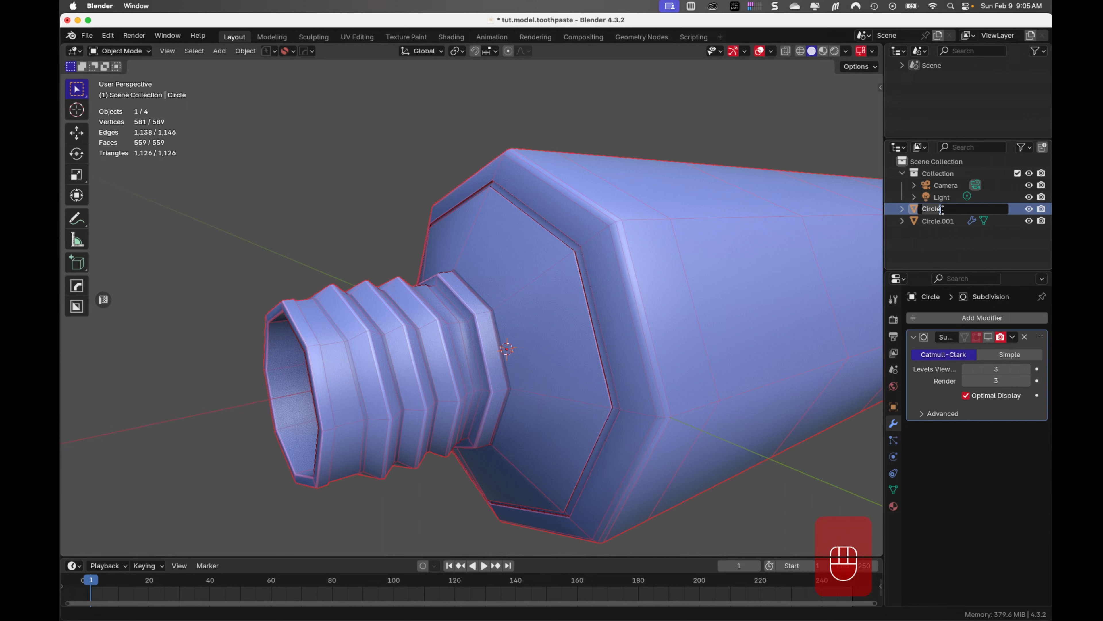
text(model.t)
text(oothpaste.tube)
key(Return)
Rename the separated edge-loop object to model.toothpaste.cap
double_click(942, 210)
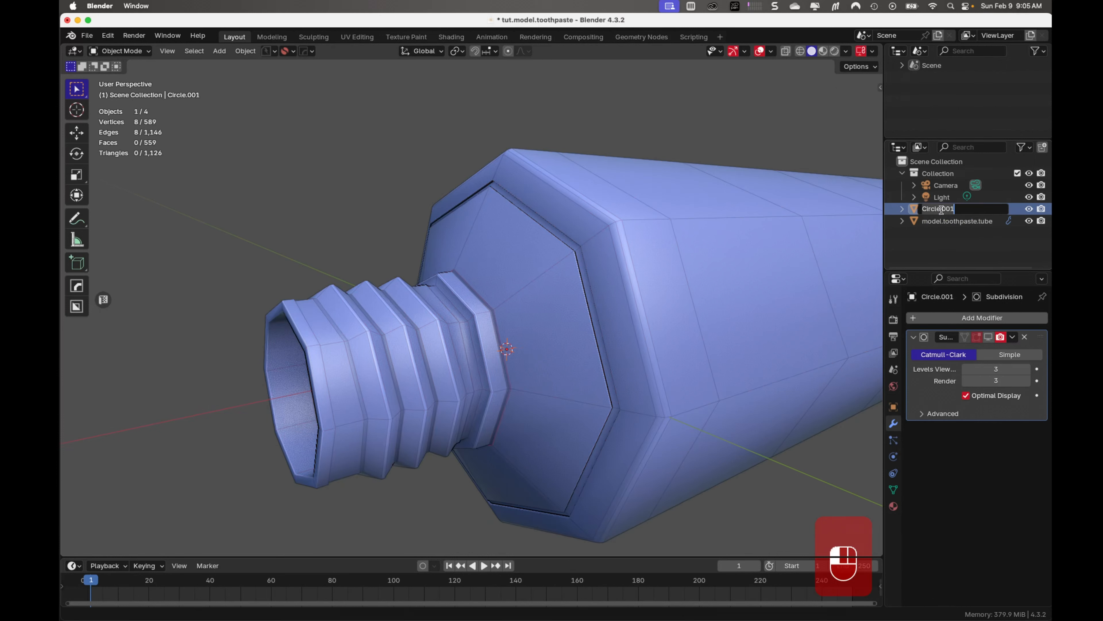
text(model.toothpaste.cap)
key(Return)
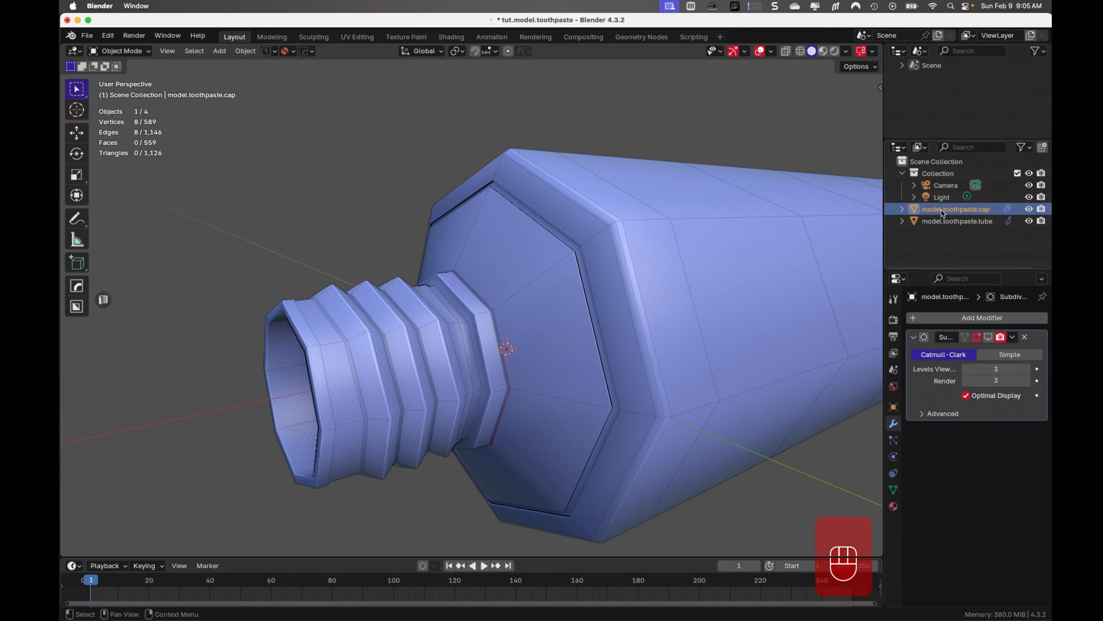
Move the cap and tube objects together into a new collection named model.toothpaste
shift+click(942, 222)
key(m)
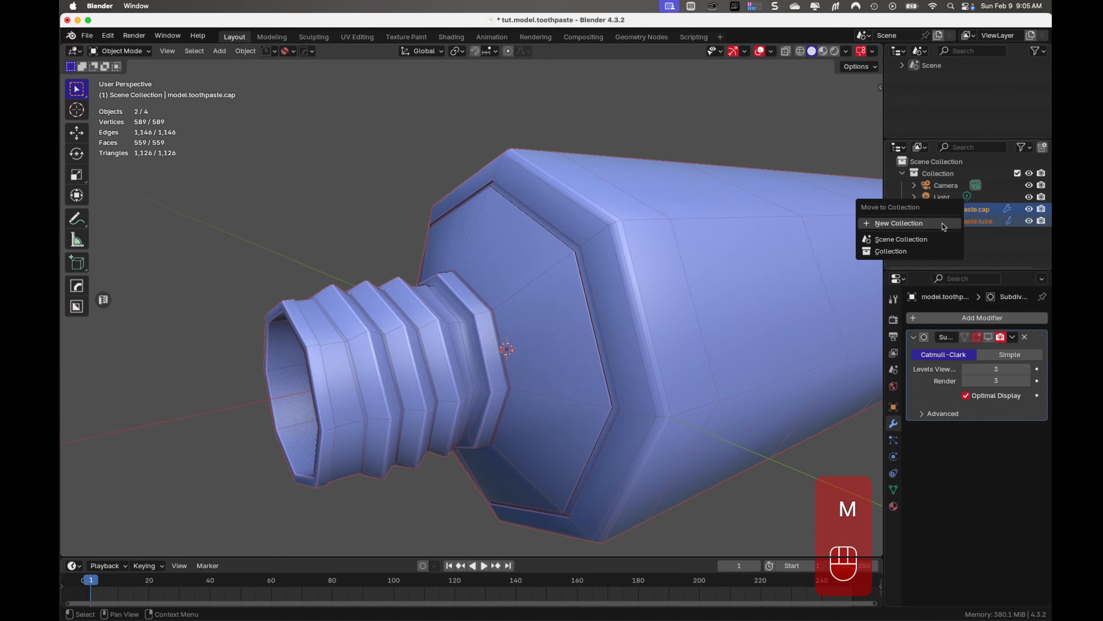
click(943, 223)
text(model.toothpaste)
key(Return)
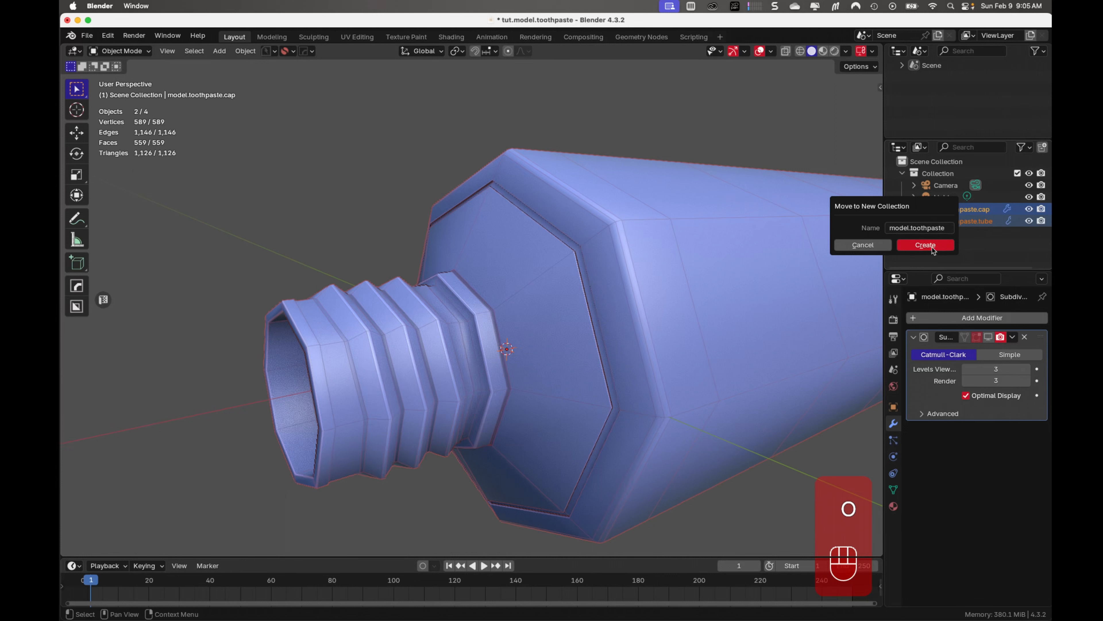
click(932, 248)
Assign the blue color tag to the model.toothpaste collection and save the file
right_click(948, 214)
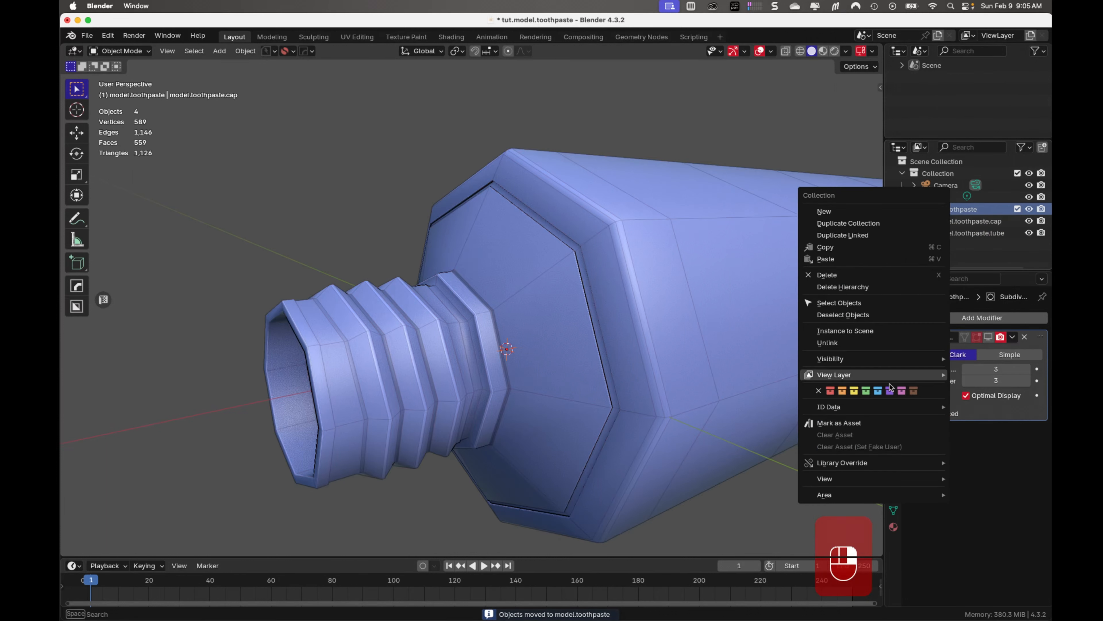
click(975, 255)
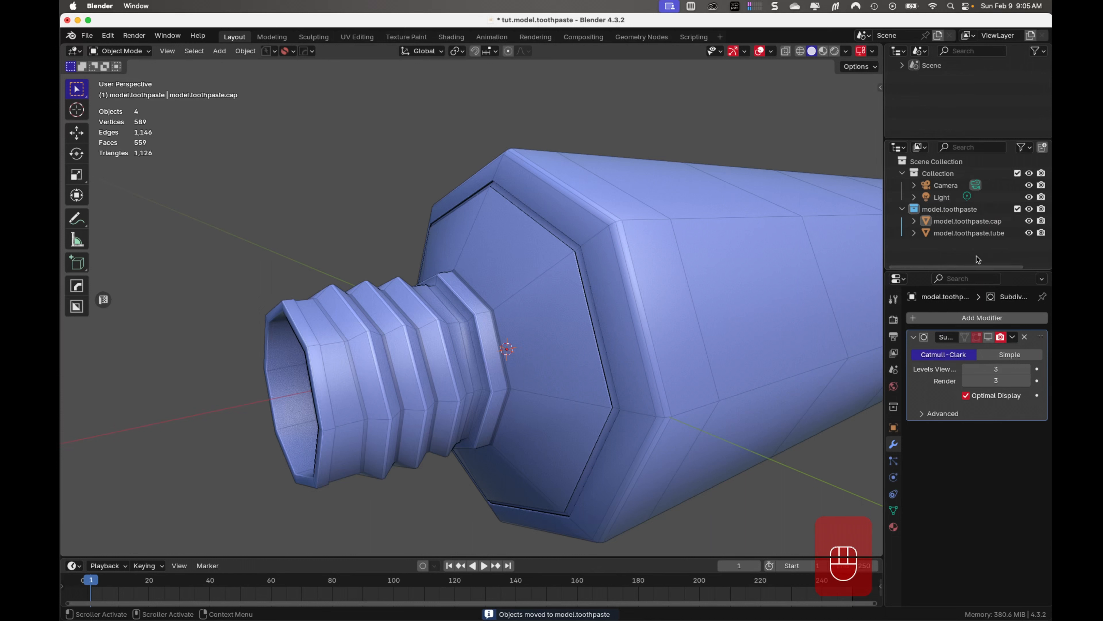
key(super+s)
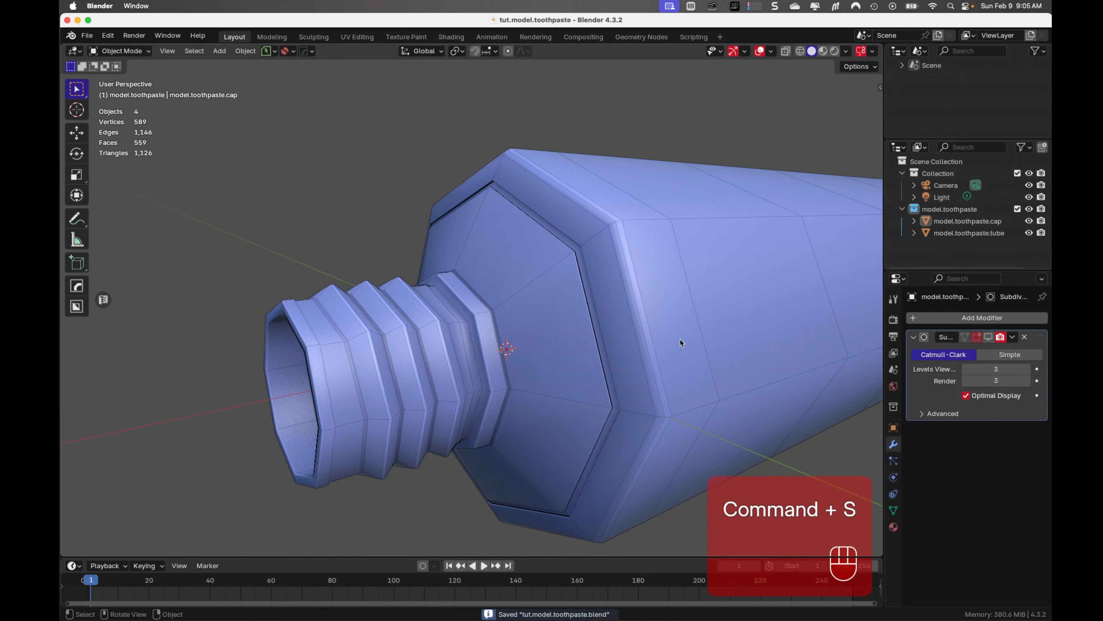
Extrude the cap's edge loop about 0.096 m along negative X past the neck's mouth and scale the new end loop to 0.875
click(964, 221)
key(Tab)
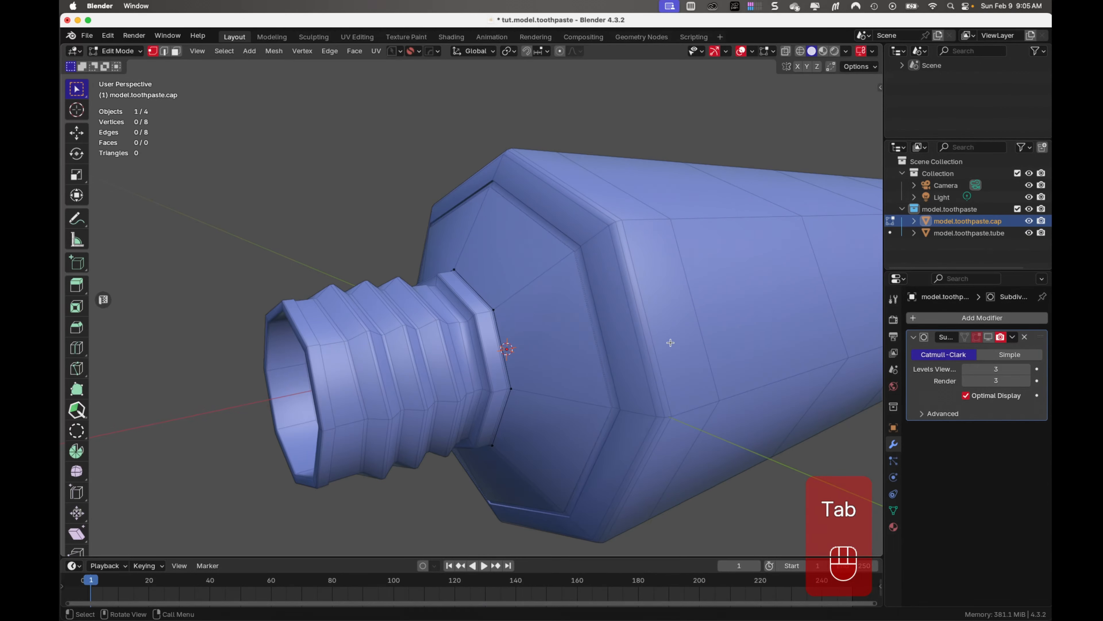
key(a)
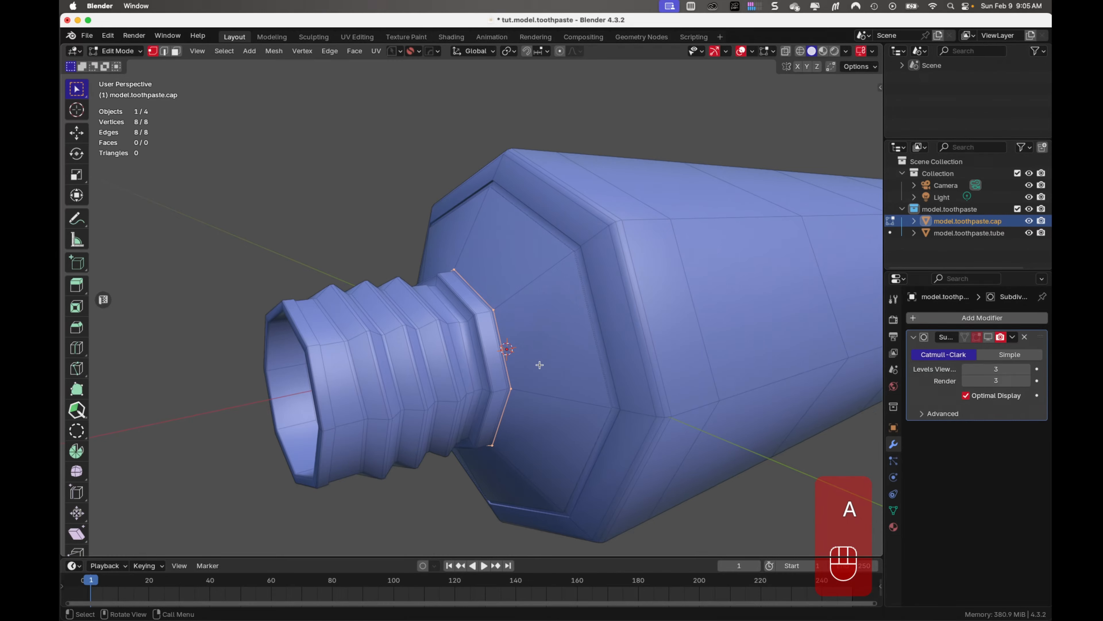
mouse_move(539, 366)
middle_down()
mouse_move(663, 360)
mouse_move(490, 374)
mouse_move(613, 352)
mouse_move(519, 354)
mouse_move(517, 365)
middle_up()
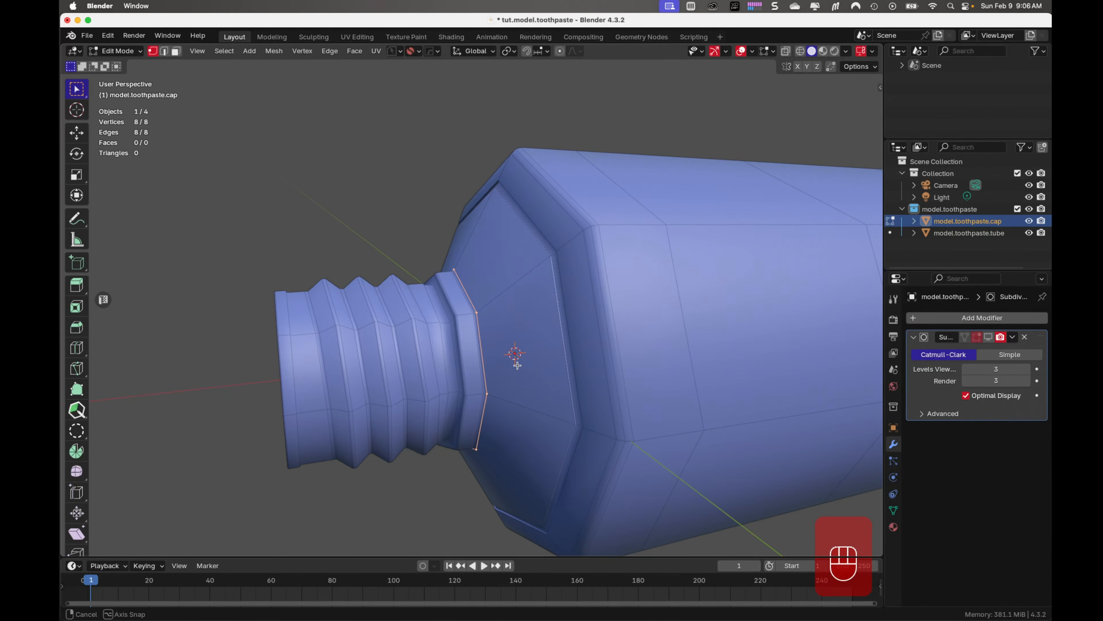
middle_drag(517, 365, 517, 365)
key(KP_1)
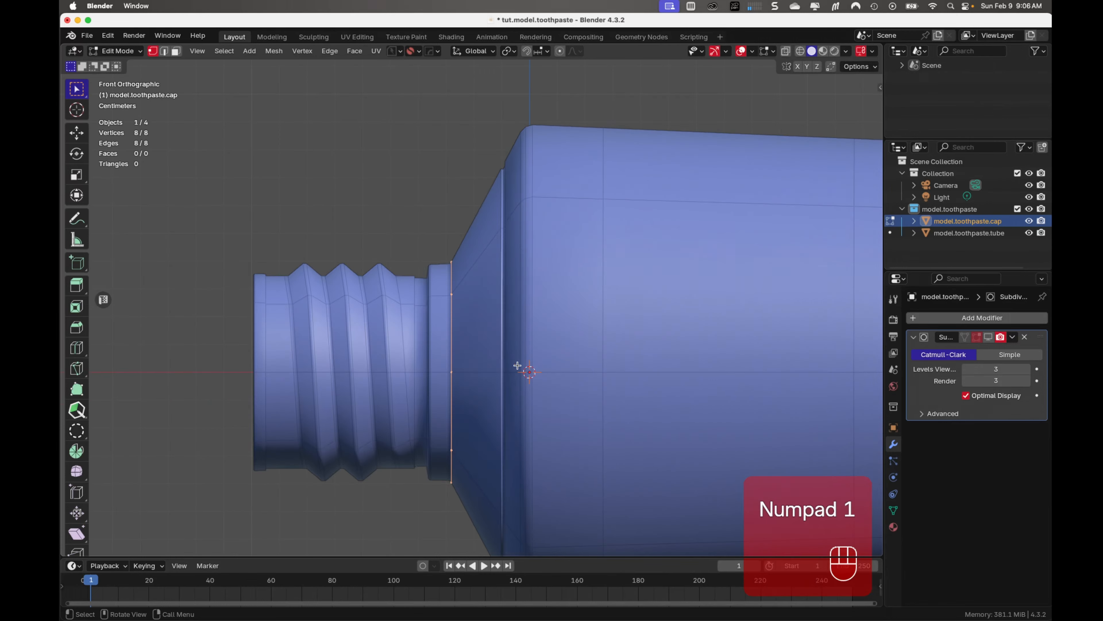
key(e)
key(x)
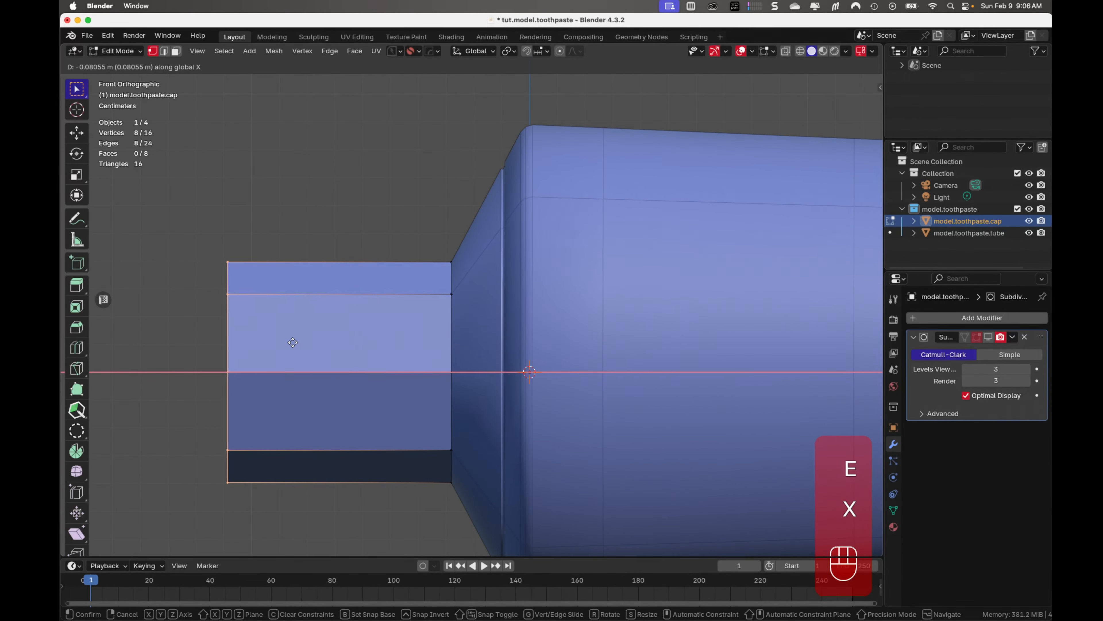
click(253, 334)
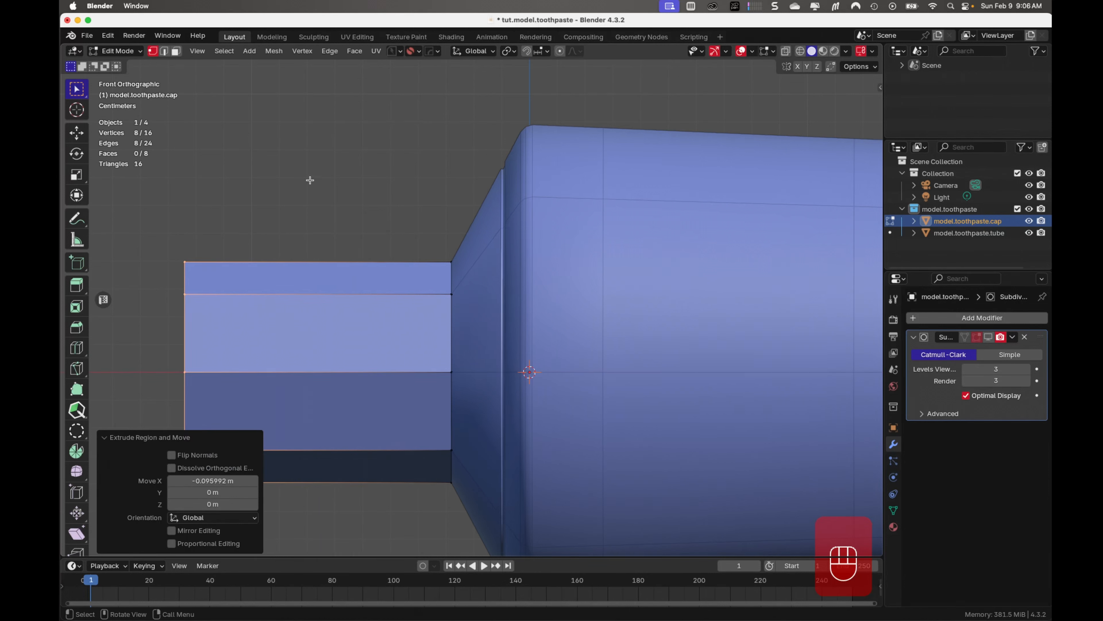
key(s)
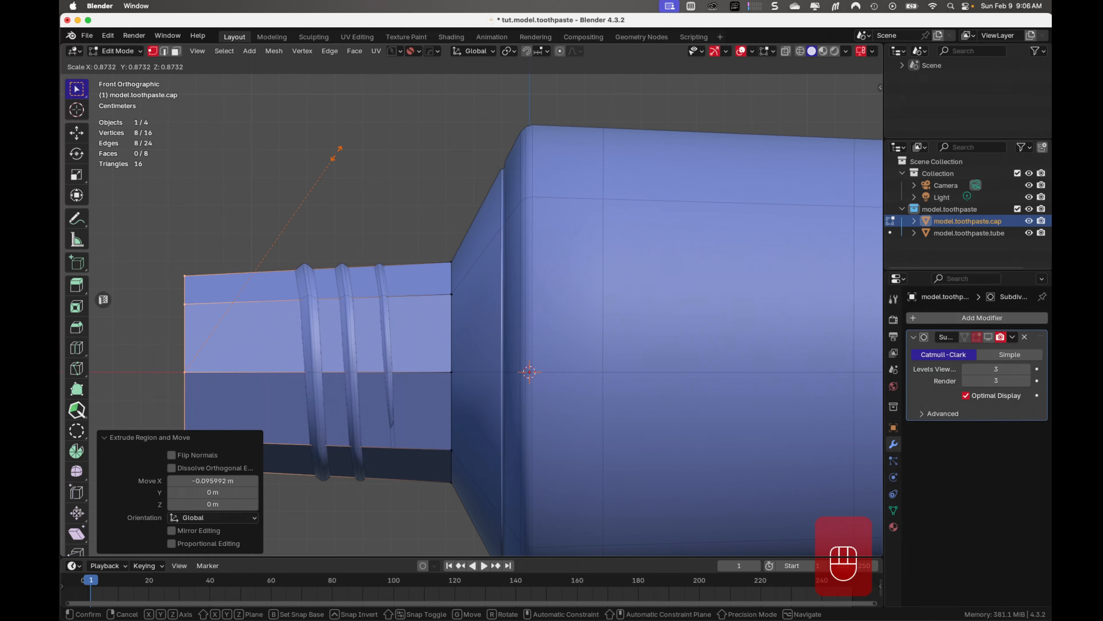
click(337, 153)
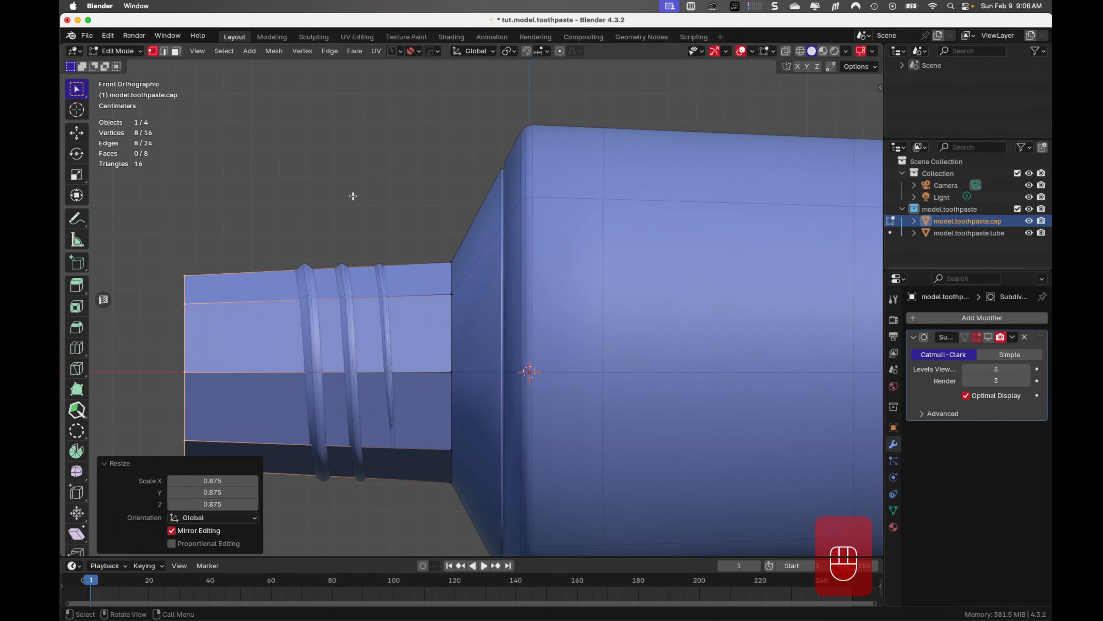
Scale the whole cap mesh to about 1.118 in Y and Z only, so it encloses the neck threads
key(a)
middle_drag(350, 198, 414, 240)
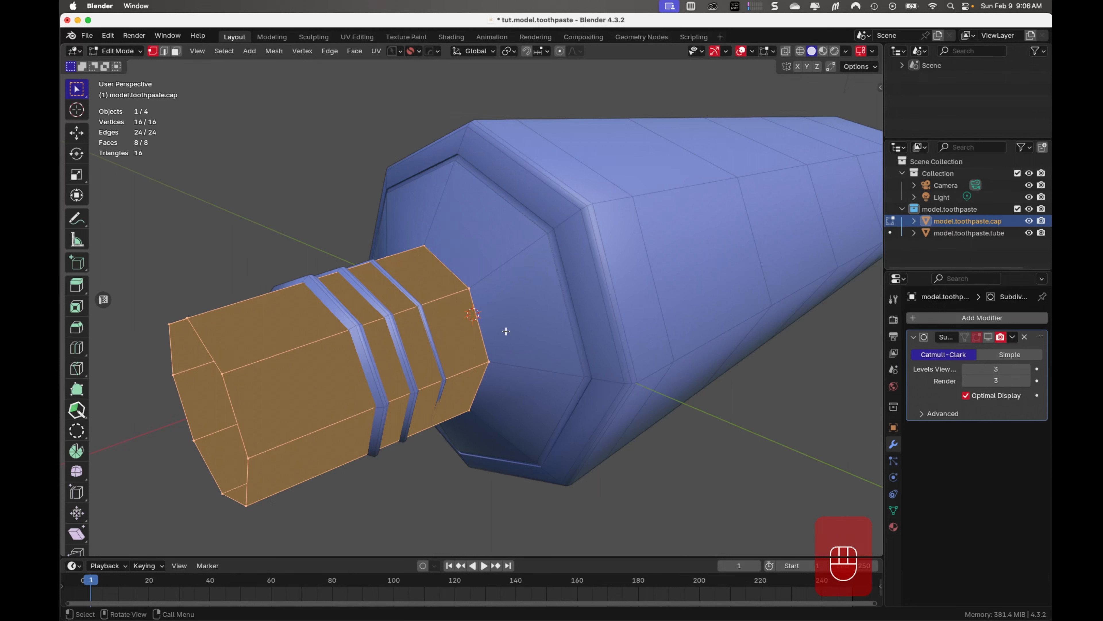
key(s)
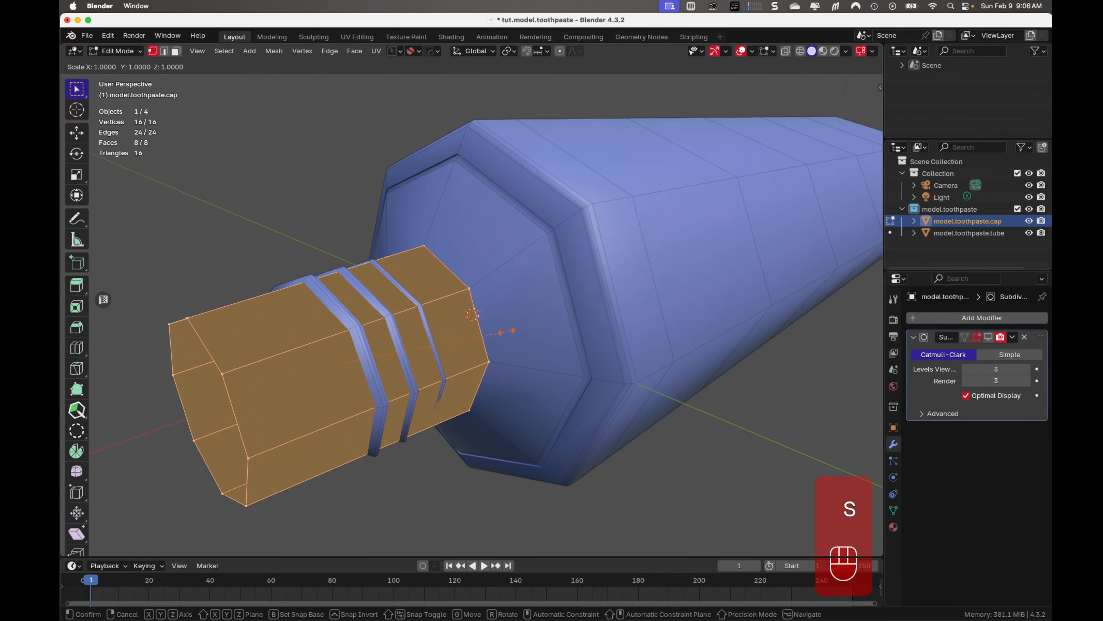
key(shift+x)
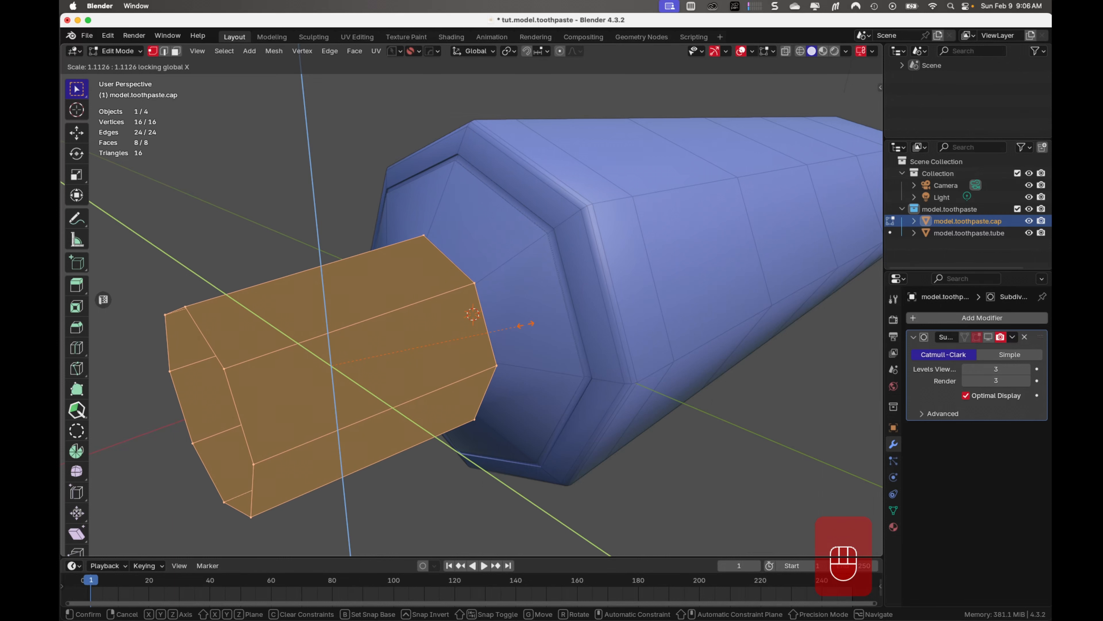
click(525, 325)
middle_drag(525, 329, 478, 330)
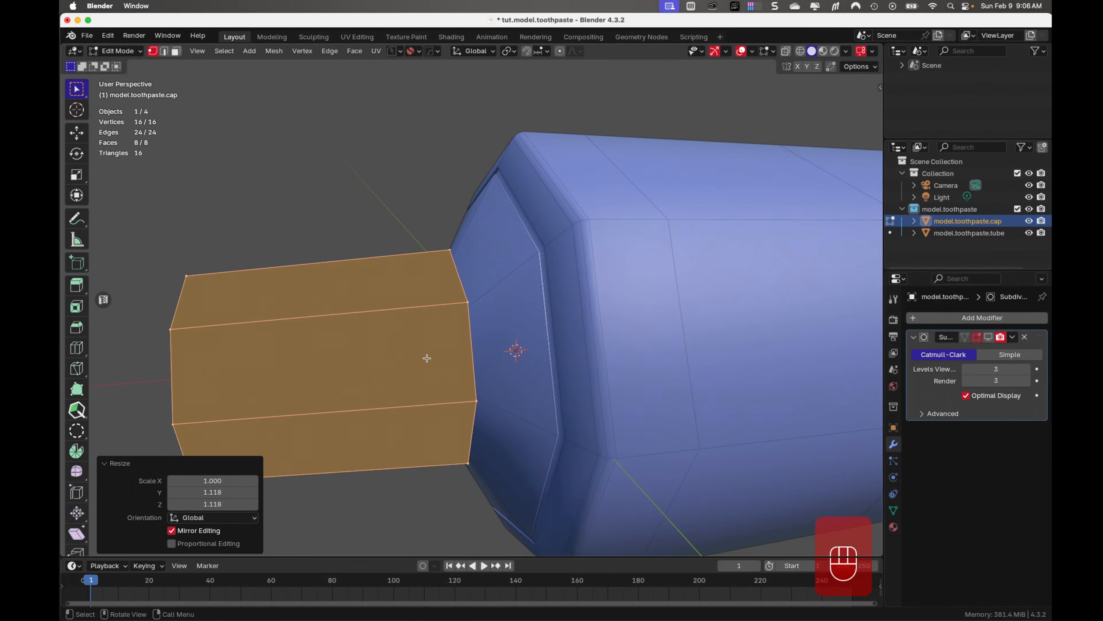
Check the normals of the cap and tube with the Face Orientation overlay
key(Tab)
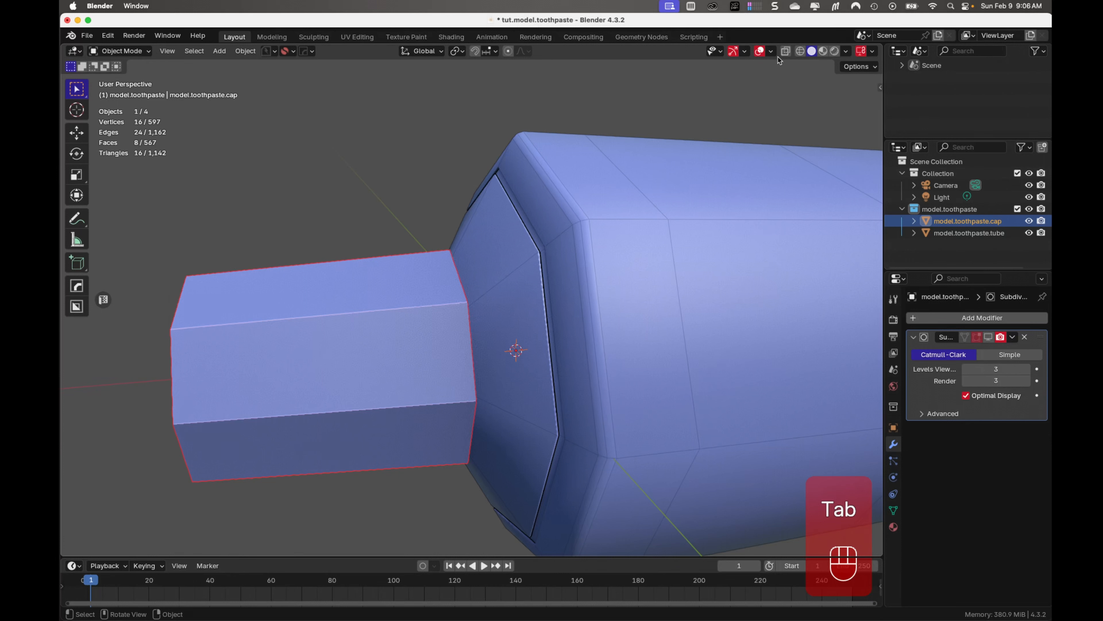
click(771, 51)
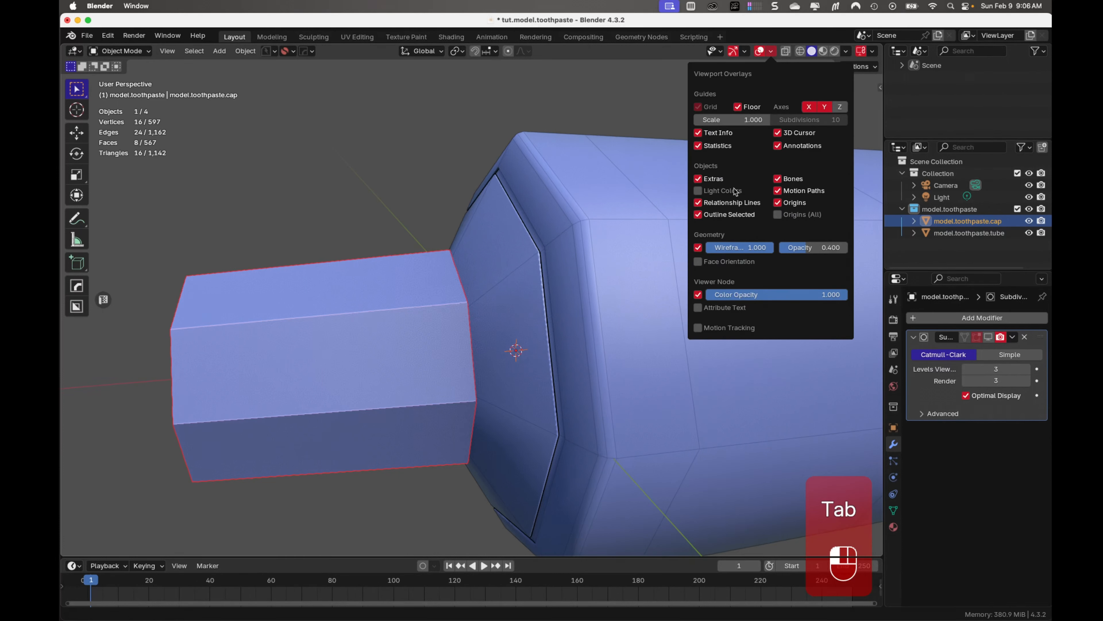
click(708, 263)
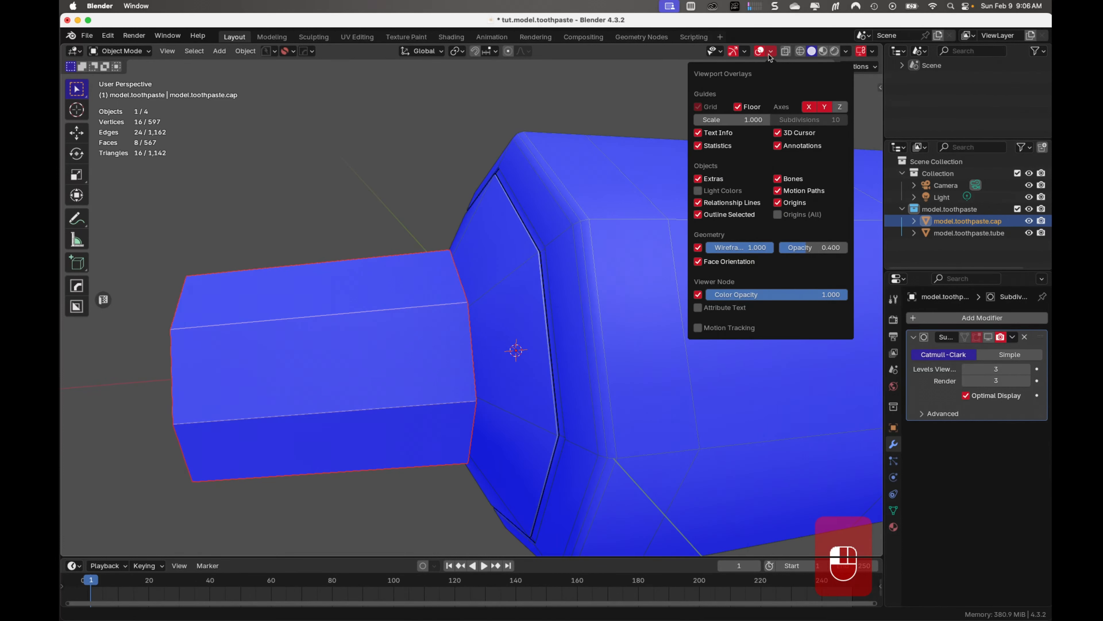
click(770, 57)
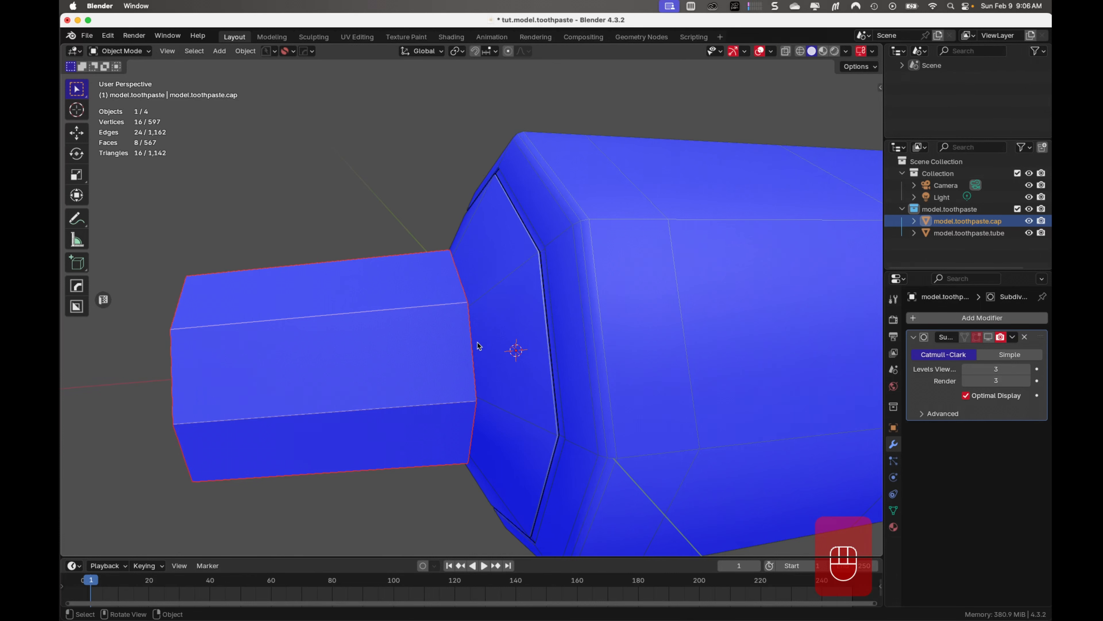
Extrude the cap's outer end loop inward, scaled to about 0.940, to form a rim
mouse_move(481, 345)
middle_down()
mouse_move(544, 315)
mouse_move(579, 322)
mouse_move(456, 322)
mouse_move(320, 357)
middle_up()
key(Tab)
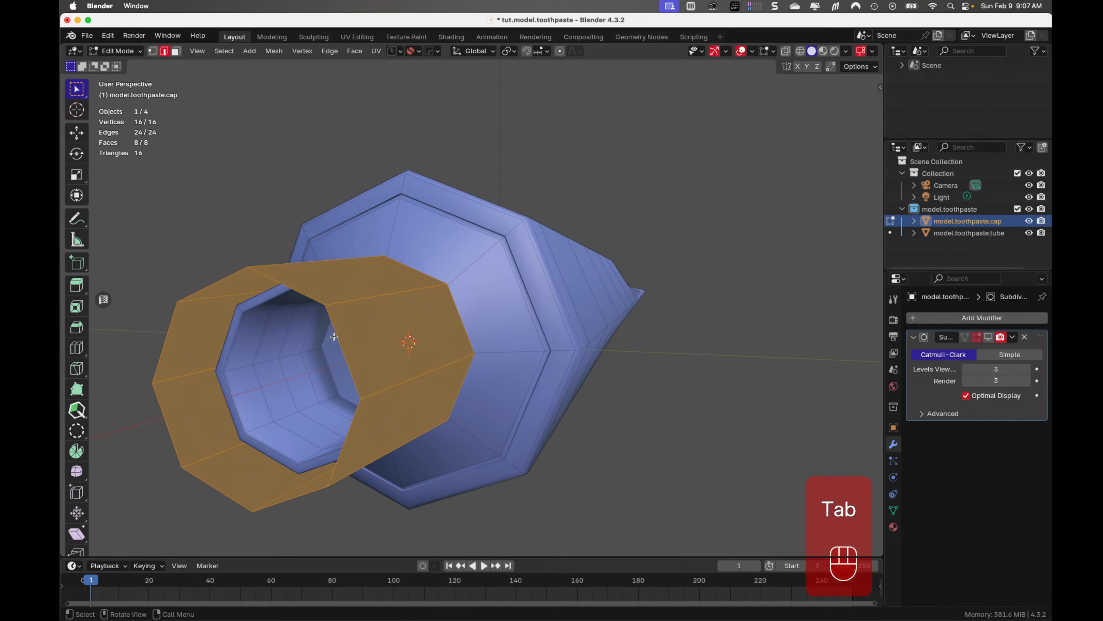
click(337, 335)
double_click(337, 336)
key(e)
key(s)
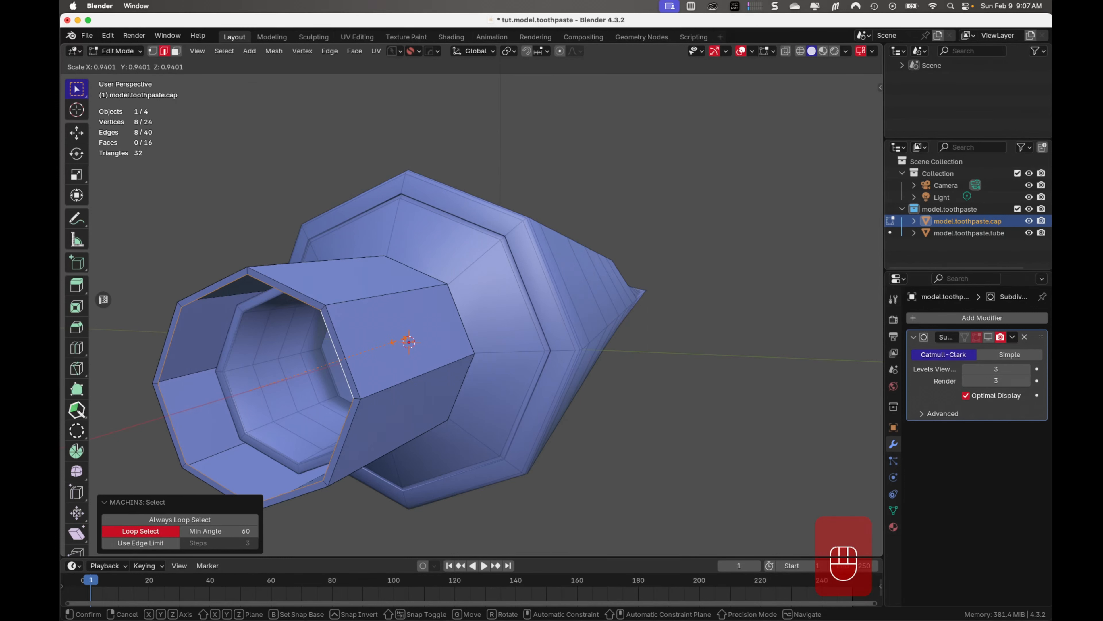
click(393, 342)
Extrude the rim's inner loop about 0.024 m along X into the cap, up to the mouth of the neck
middle_drag(393, 342, 360, 329)
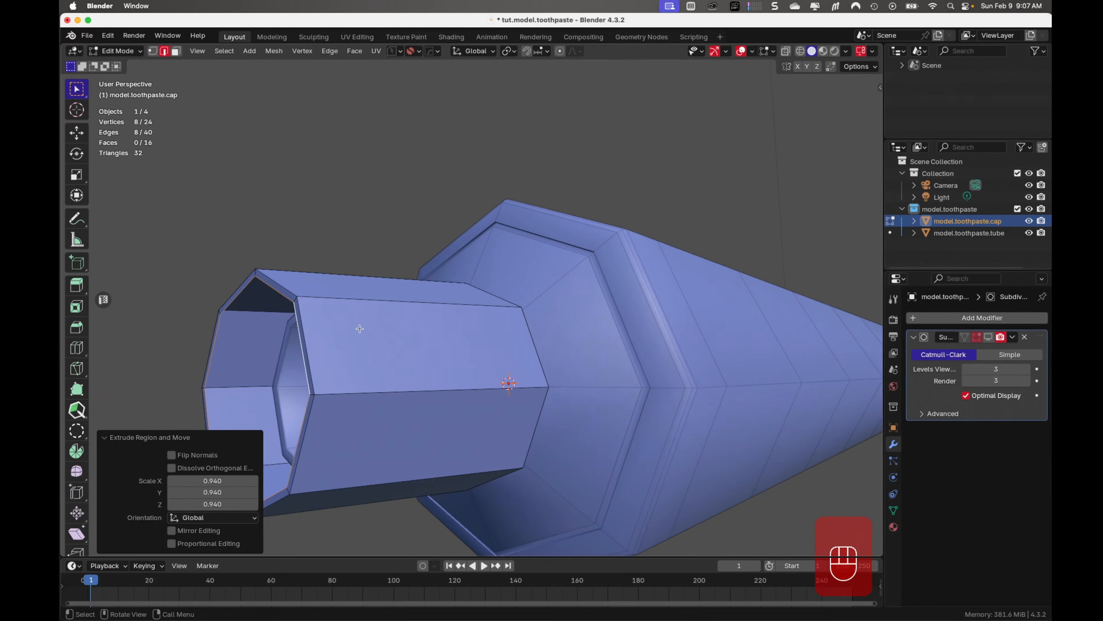
key(KP_1)
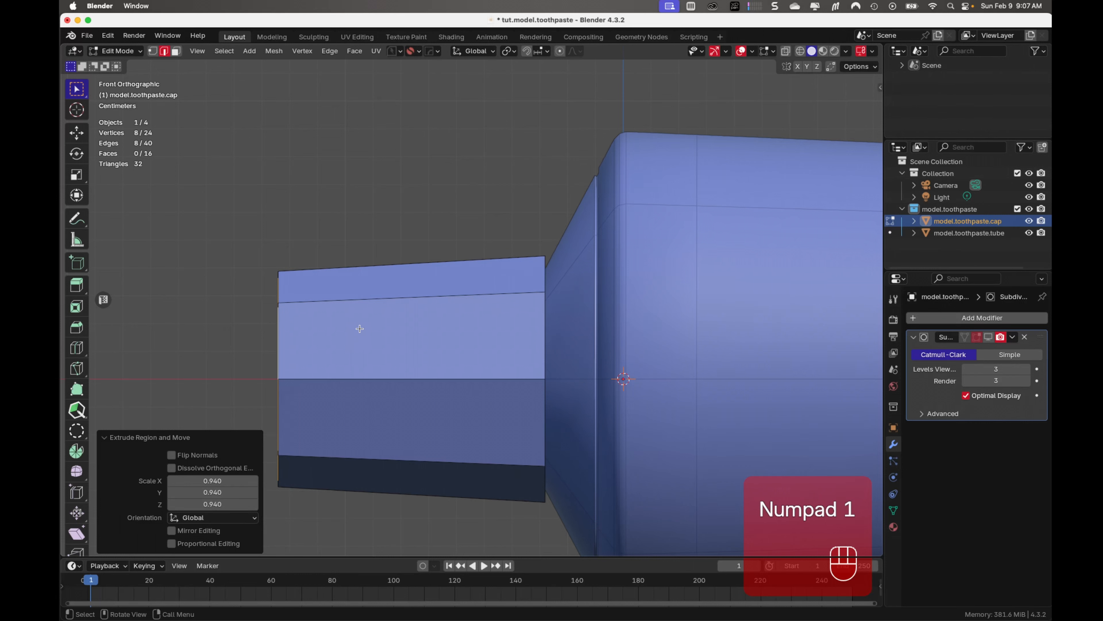
key(alt+z)
key(e)
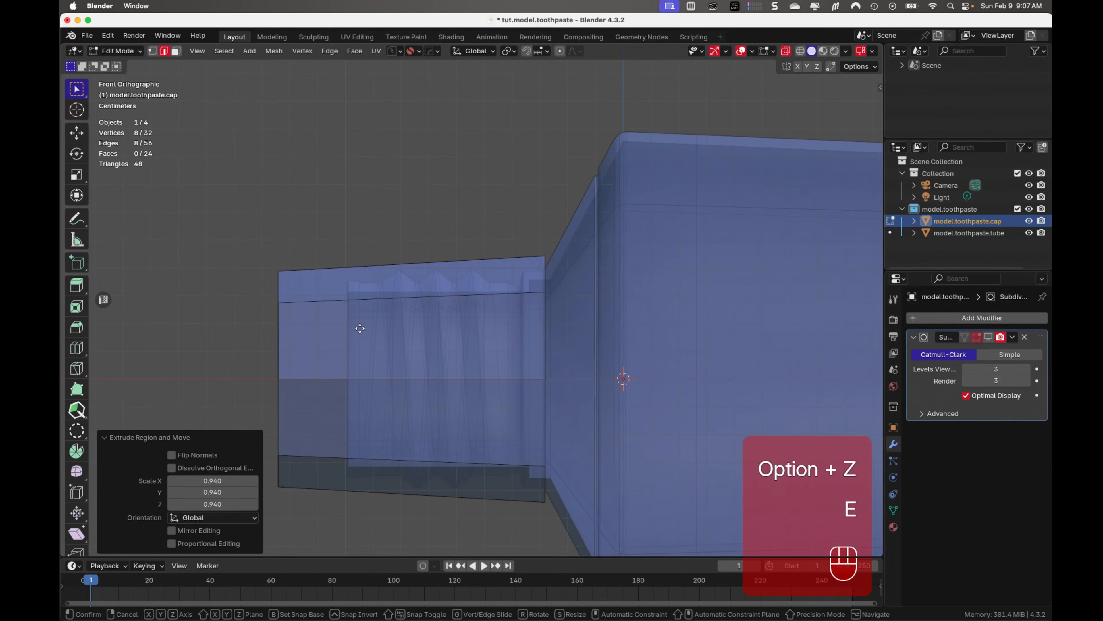
key(x)
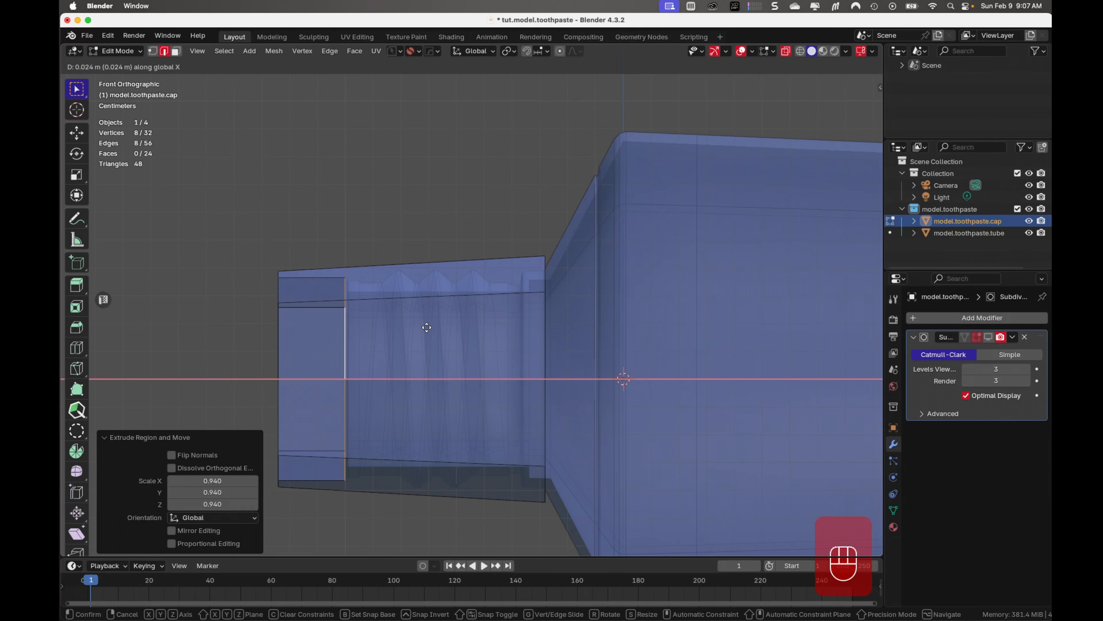
click(427, 327)
Extrude the recessed inner loop inward twice, scaling it to about 0.872 and then about 0.817
middle_drag(424, 328, 553, 340)
key(e)
key(s)
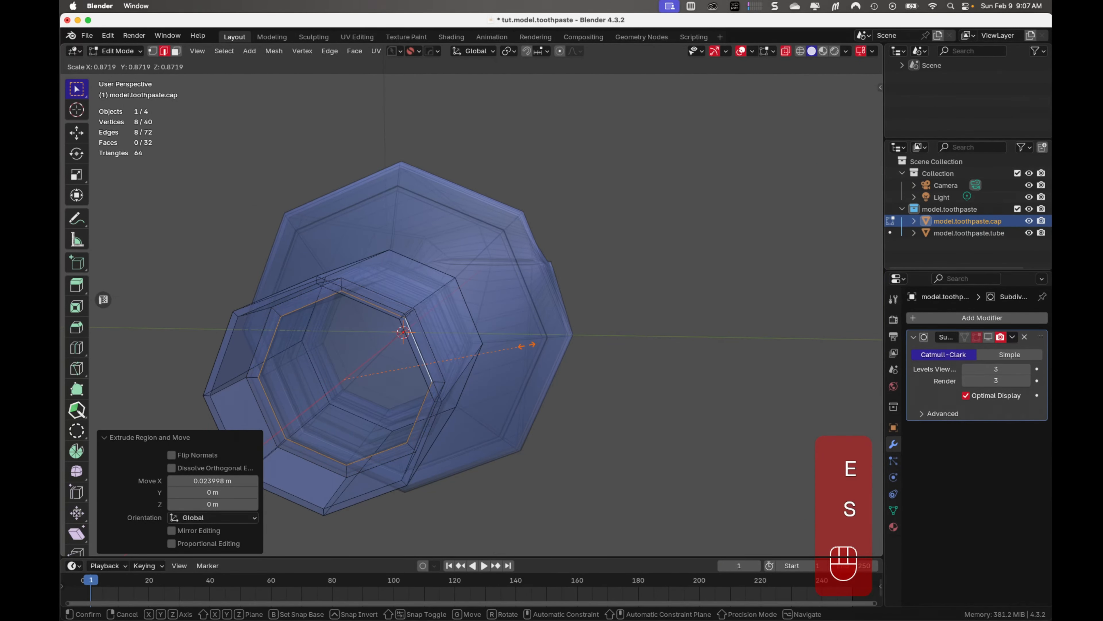
click(526, 345)
key(alt+z)
middle_drag(525, 367, 543, 331)
key(e)
key(s)
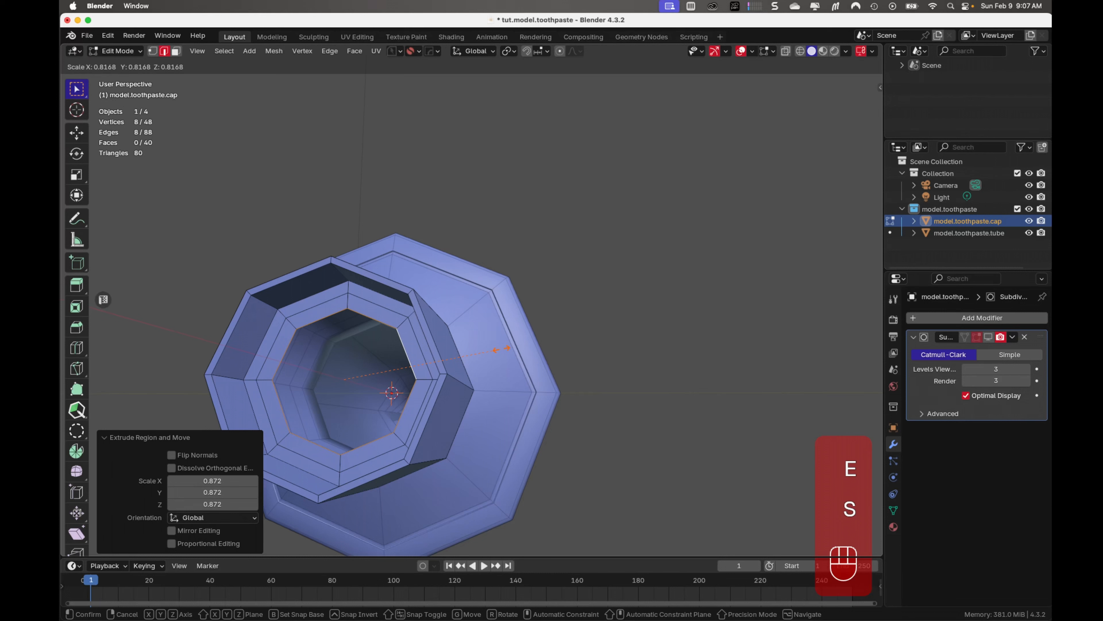
click(501, 350)
Close the opening inside the cap with a Grid Fill of span 2 and offset 1, and save the file
key(ctrl+f)
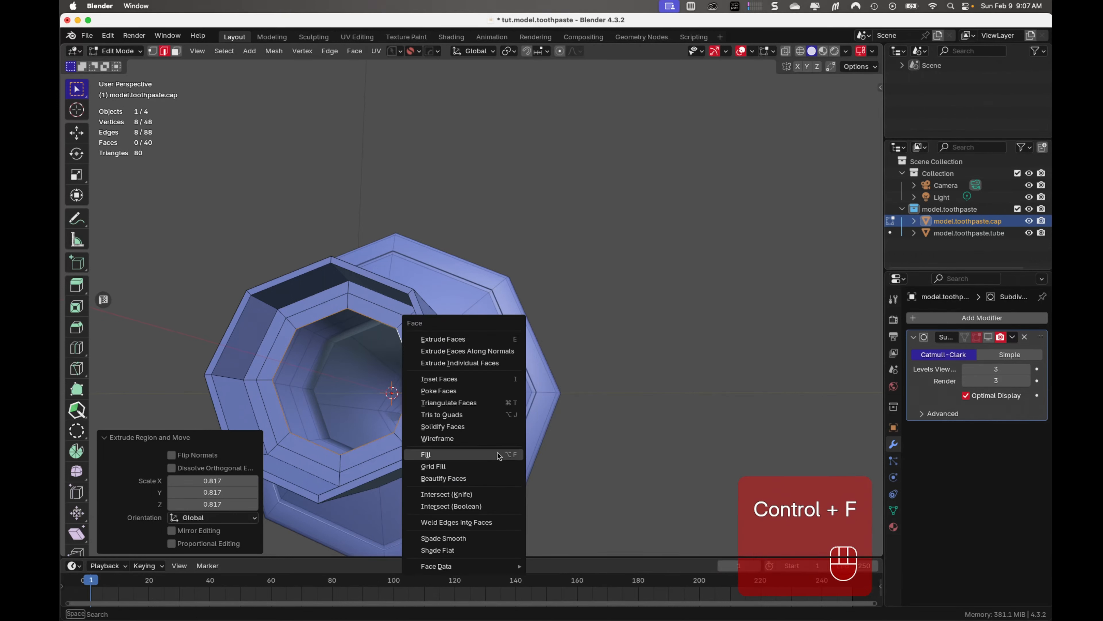
click(490, 464)
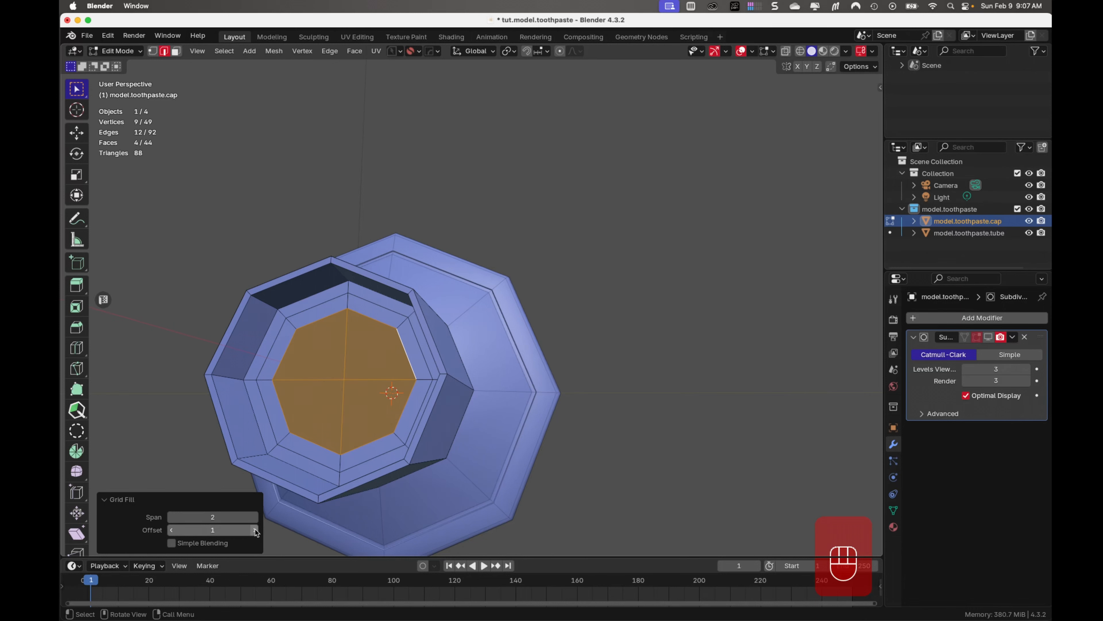
key(Tab)
middle_drag(415, 250, 359, 349)
key(super+s)
scroll(359, 349, up, 3)
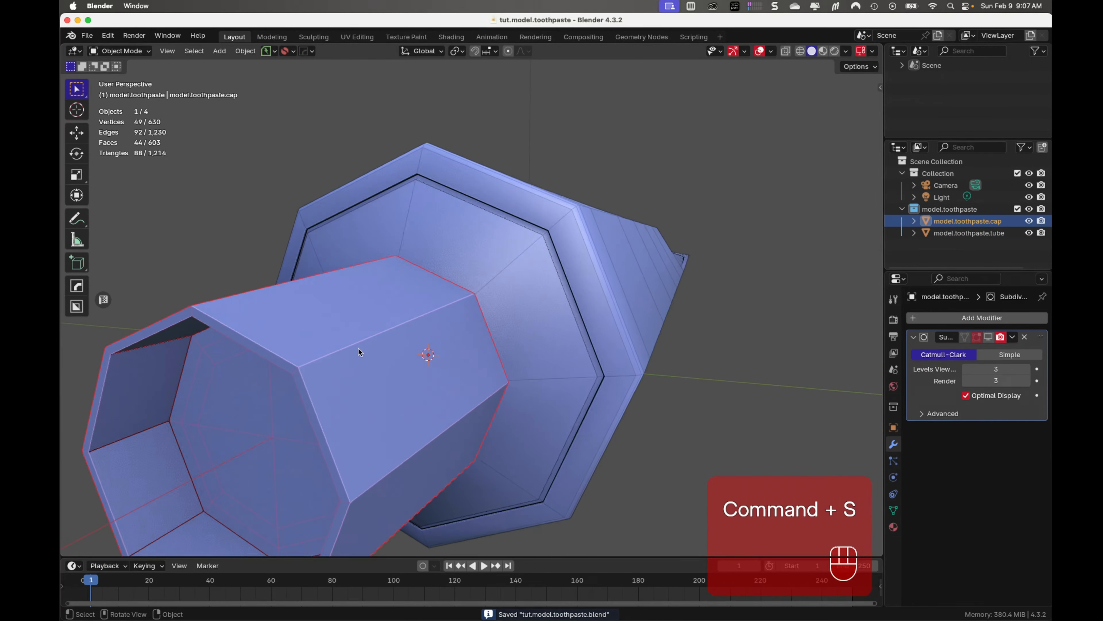
key(Tab)
scroll(329, 473, up, 2)
scroll(337, 375, down, 3)
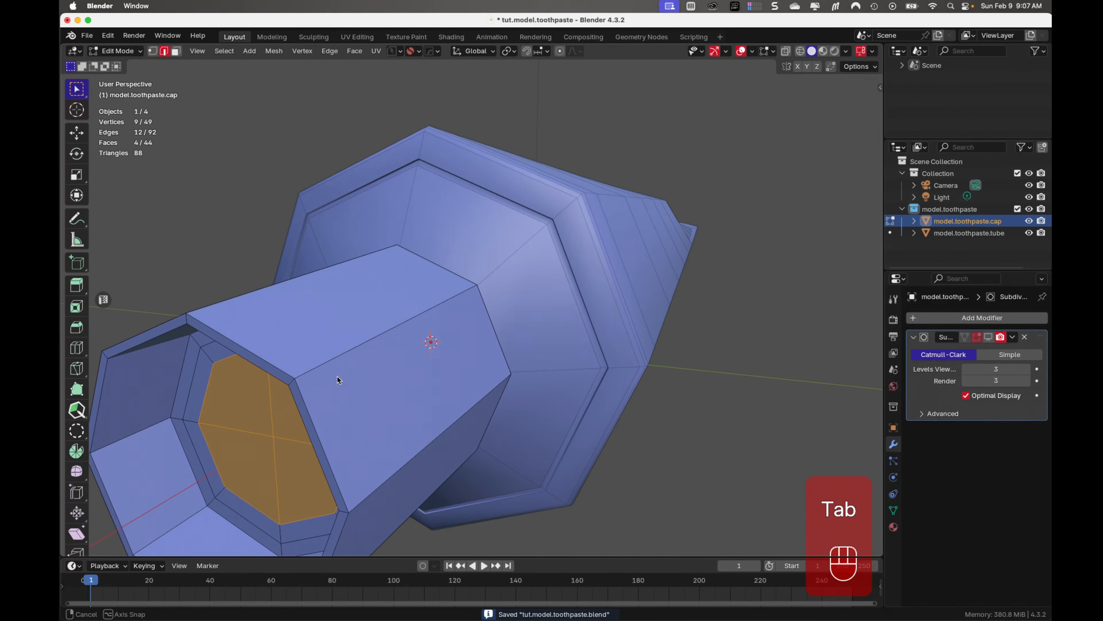
key(Tab)
Add a Solidify modifier to the cap and isolate the cap in local view
click(932, 321)
mouse_move(932, 322)
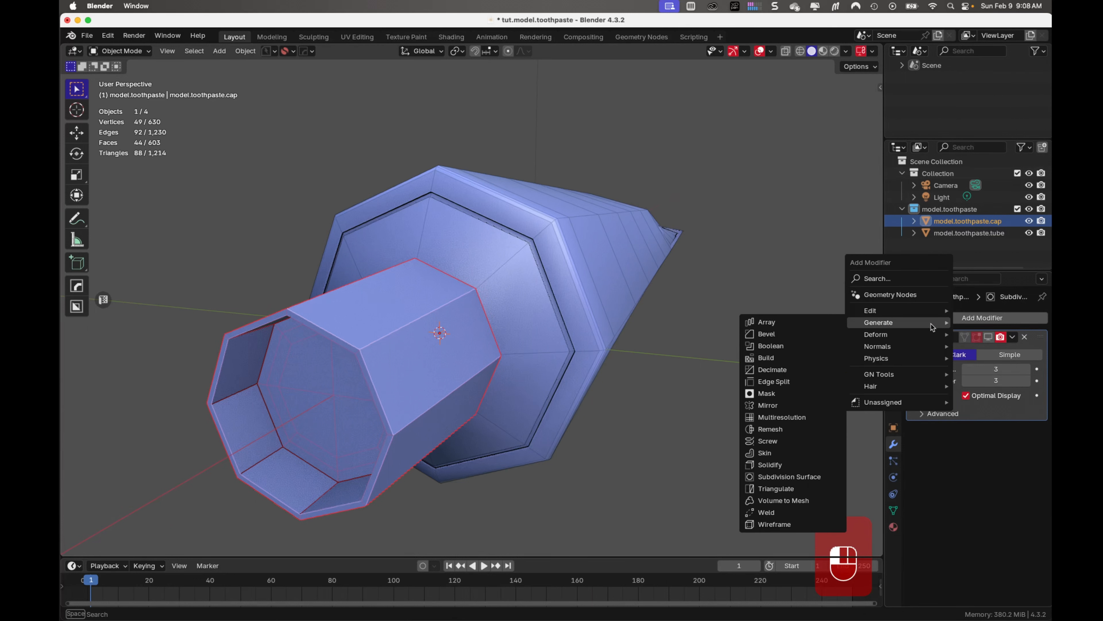
click(801, 468)
key(slash)
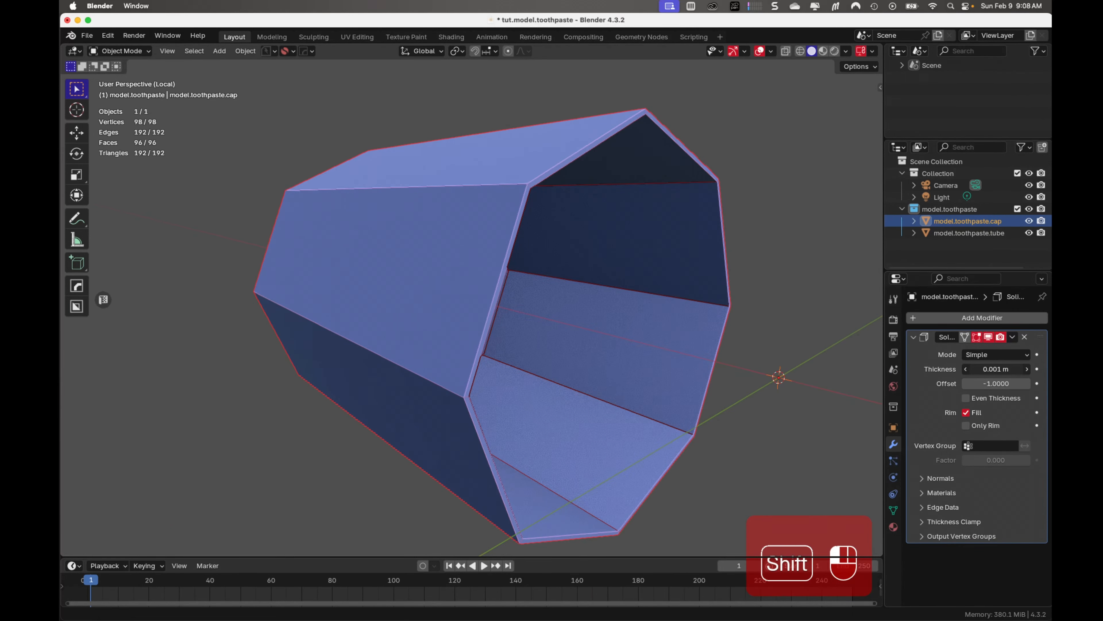
Set the cap's Solidify thickness to 0.002 m and apply the modifier
shift+drag(996, 369, 999, 369)
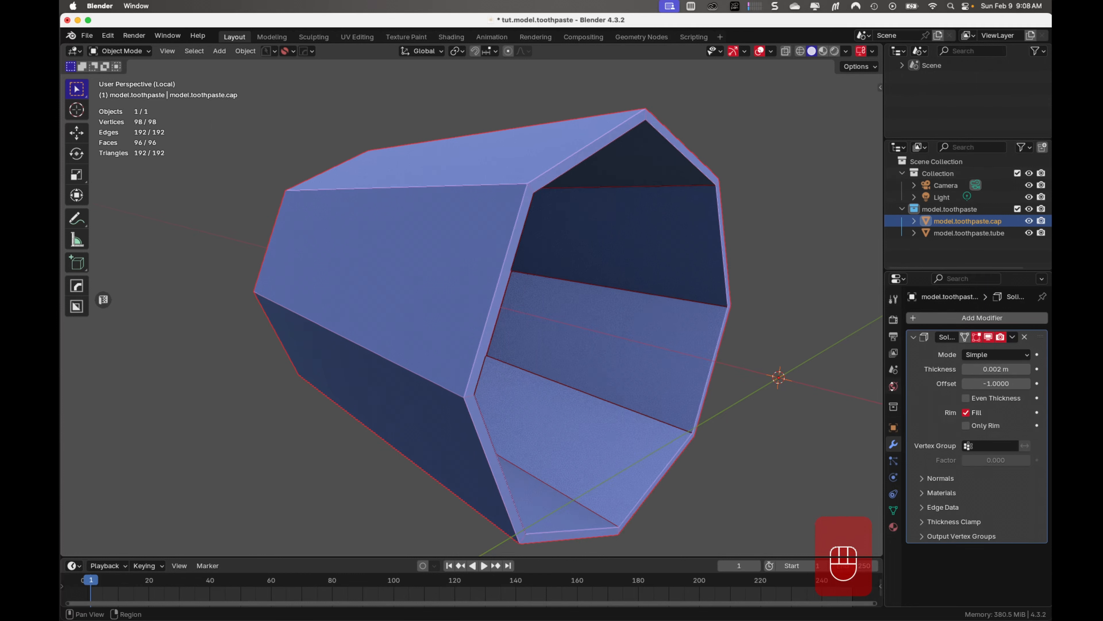
middle_drag(800, 377, 100, 369)
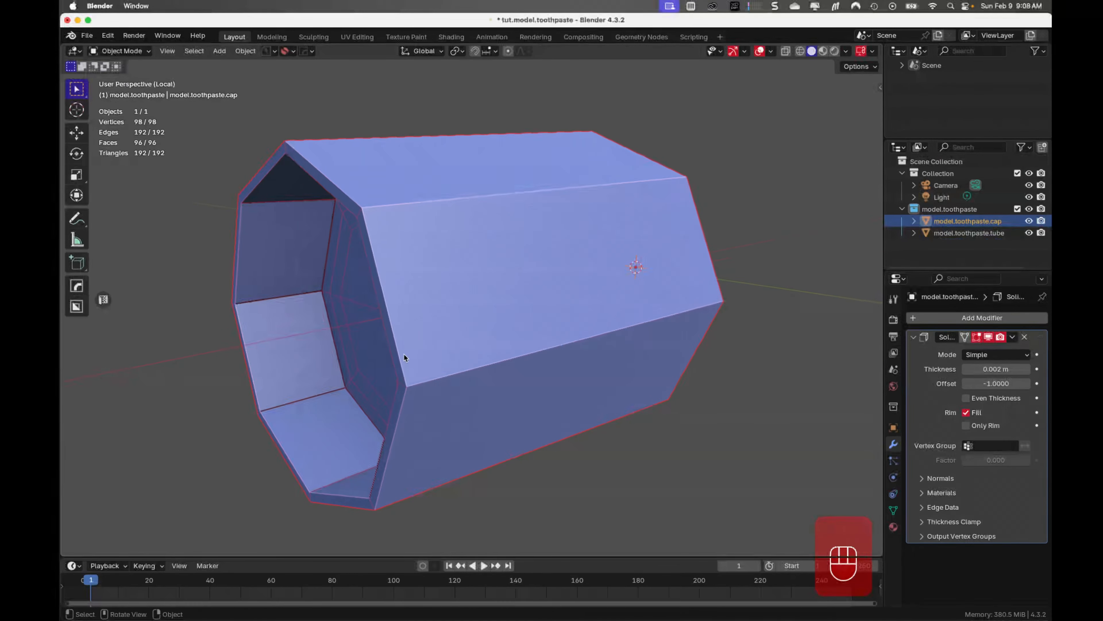
click(1013, 337)
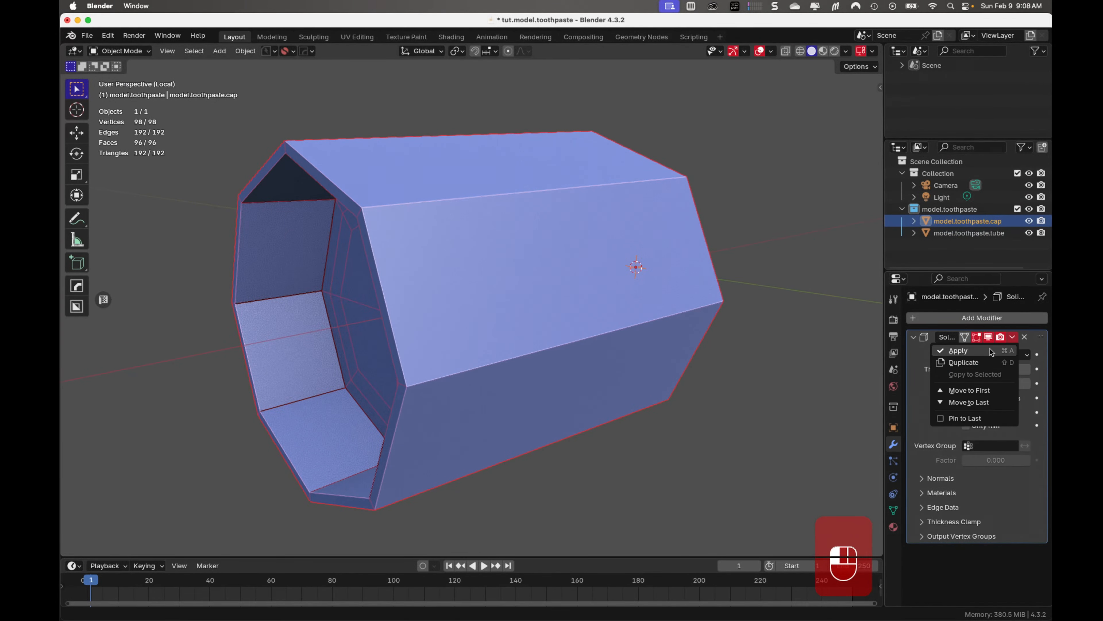
click(990, 349)
Bevel the outer and inner edge loops of the cap's open rim by about 0.000086 m with 2 segments
middle_drag(623, 334, 413, 287)
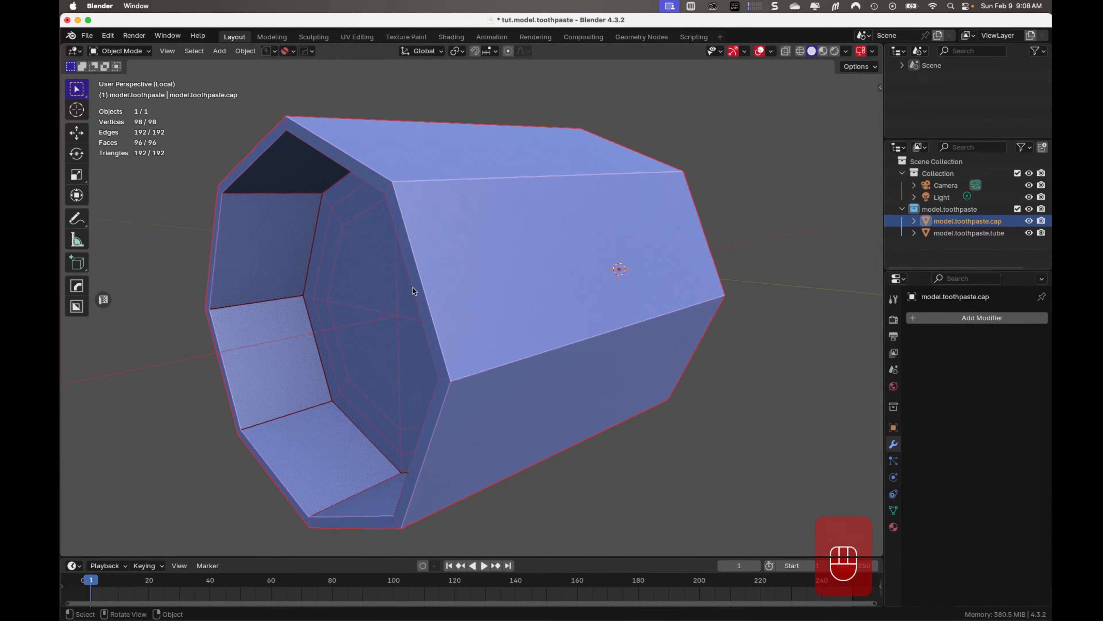
key(Tab)
click(428, 313)
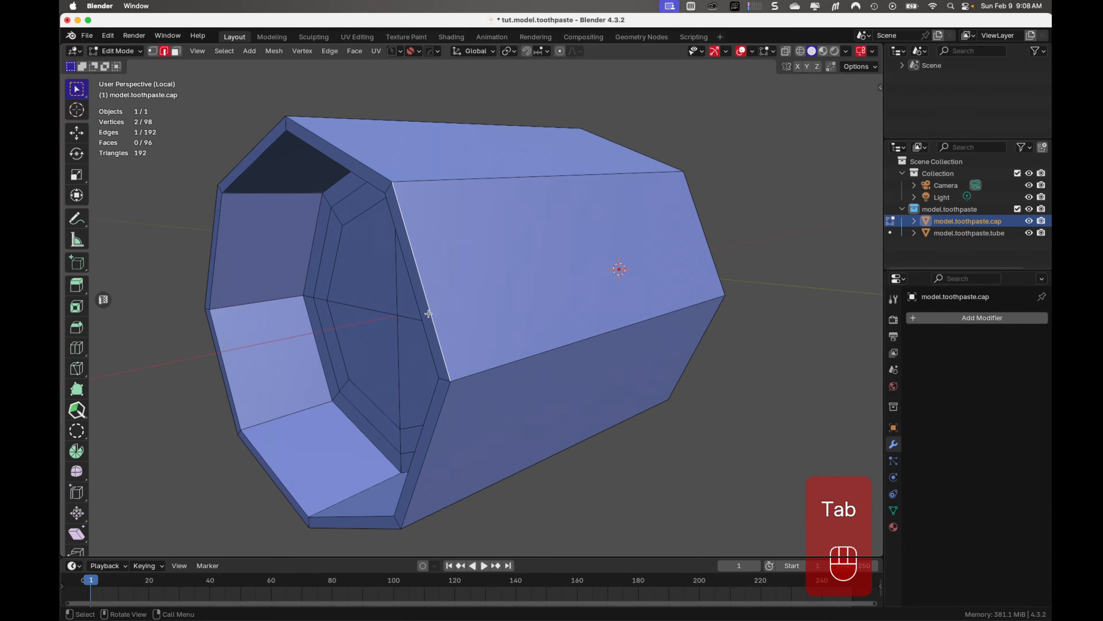
alt+click(430, 309)
alt+shift+click(421, 308)
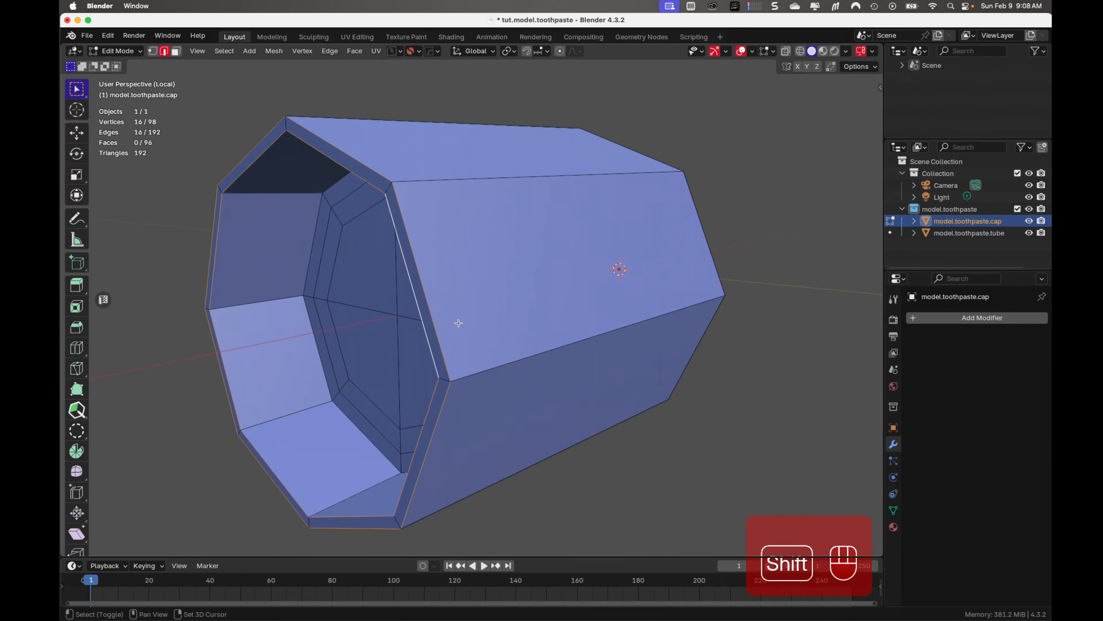
key(ctrl+b)
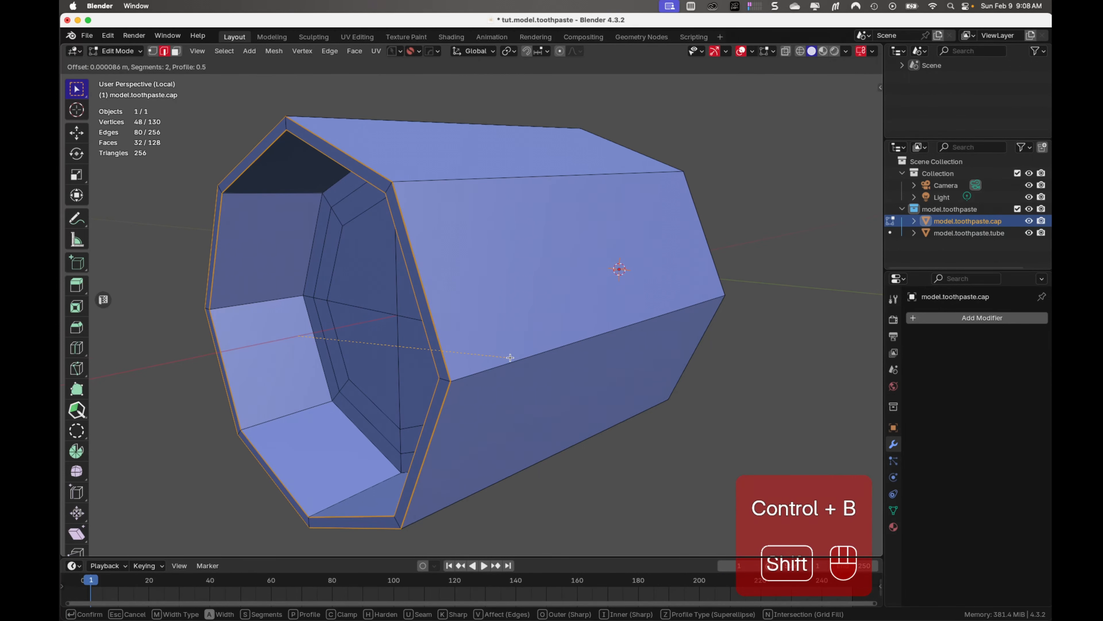
click(510, 357)
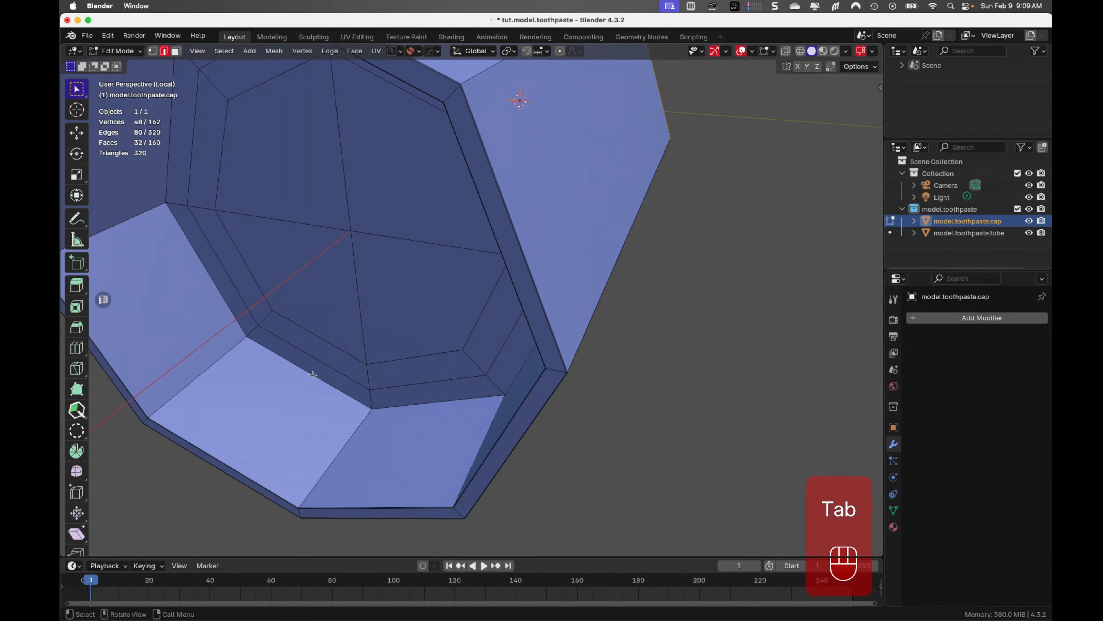
Bevel the edge loop where the cap's inner wall meets its recessed floor by about 0.000368 m with 2 segments
click(312, 376)
alt+click(313, 375)
key(ctrl+b)
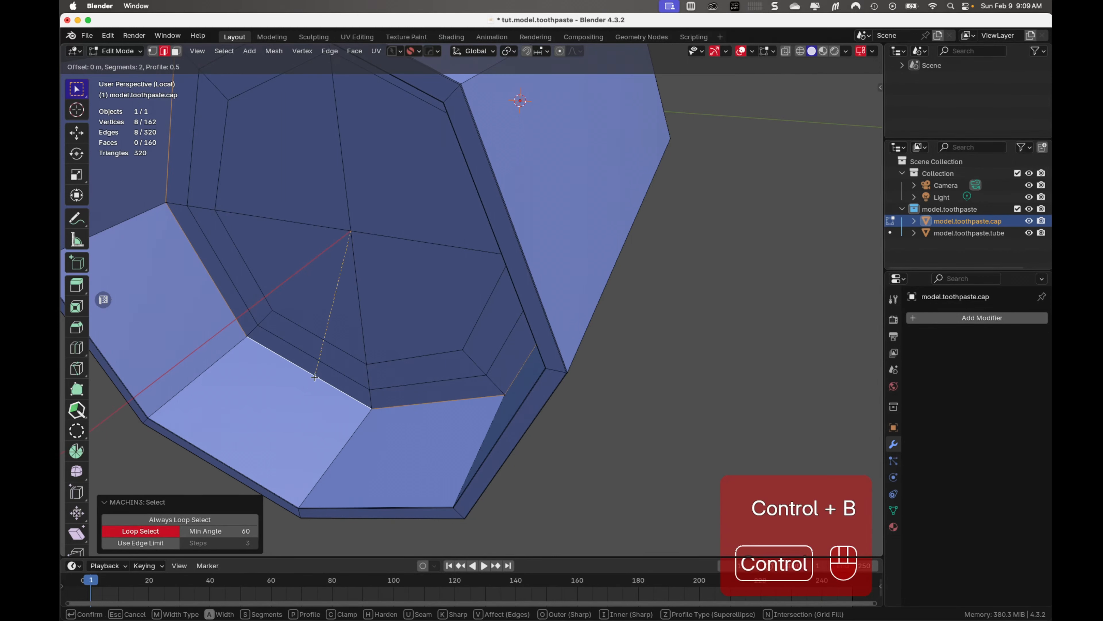
key(shift)
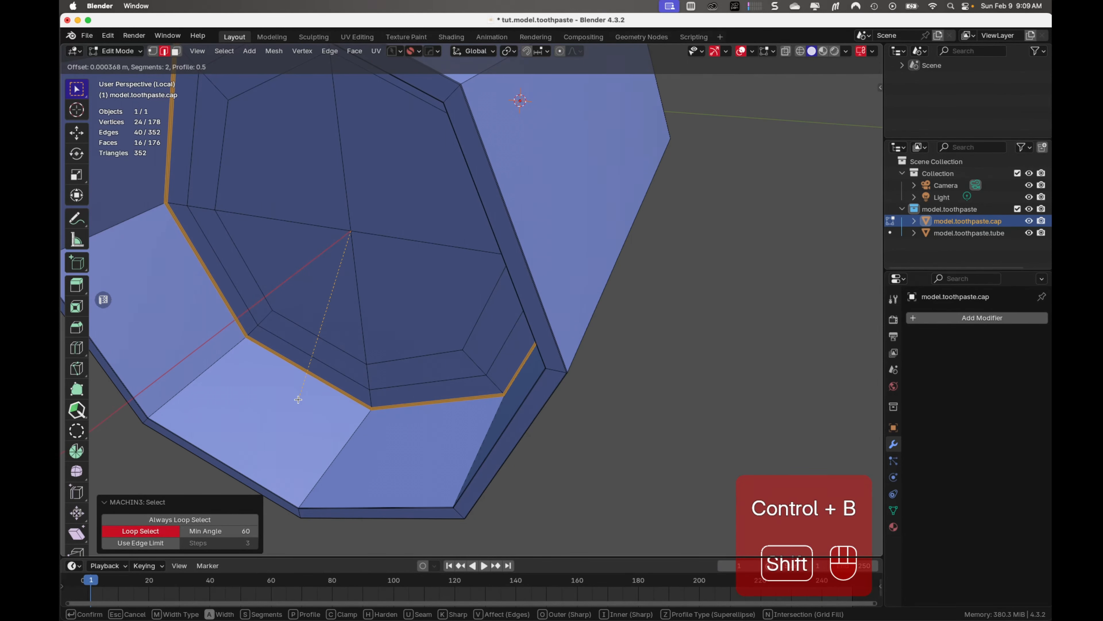
click(298, 399)
scroll(359, 438, down, 3)
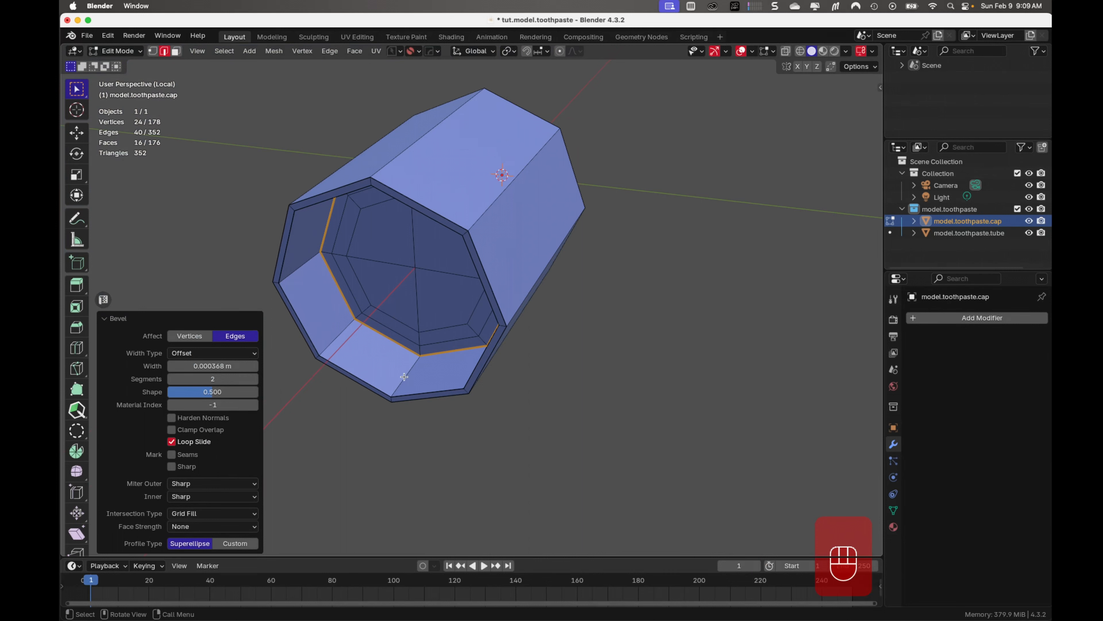
Add three evenly spaced loop cuts around the cap's inner wall
key(ctrl+r)
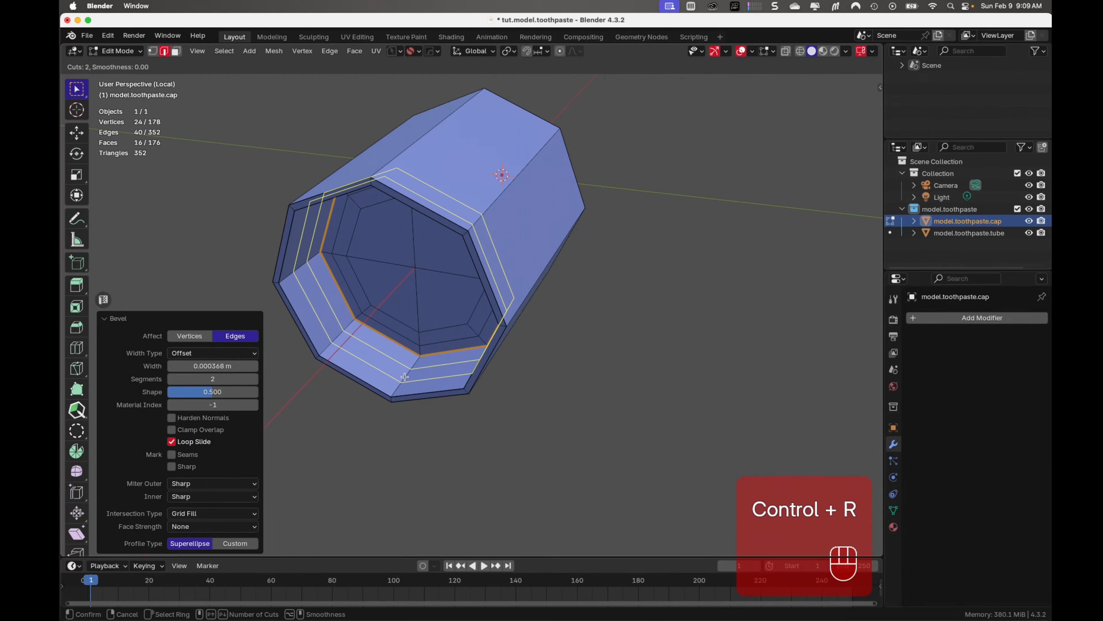
scroll(404, 377, down, 1)
scroll(404, 377, up, 2)
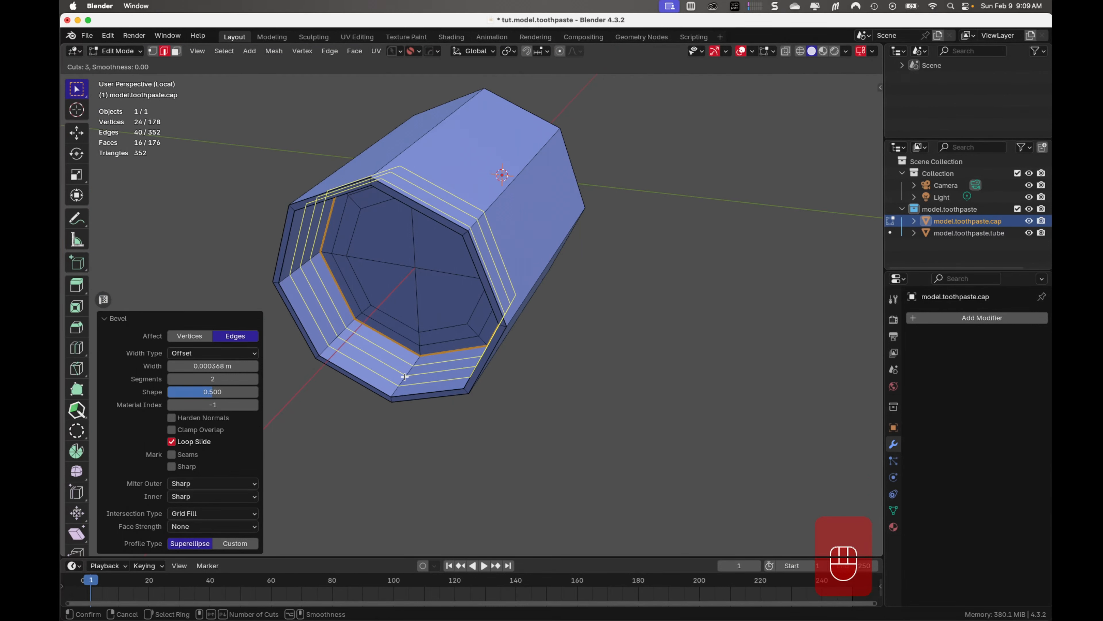
click(404, 377)
right_click(404, 377)
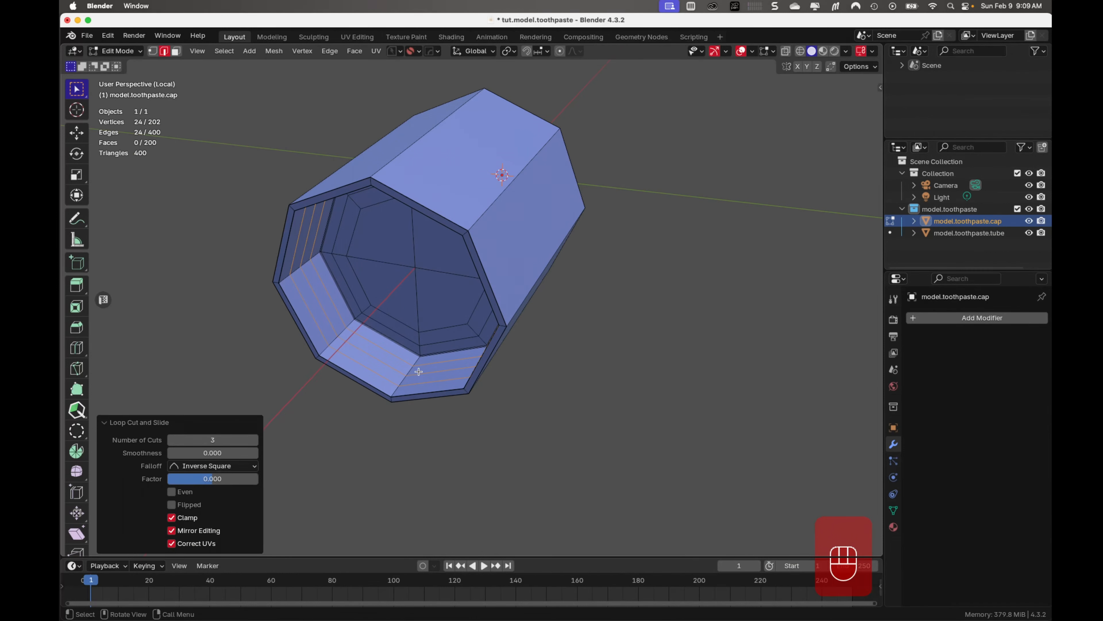
scroll(419, 370, down, 3)
Add evenly spaced loop cuts along the cap's outer wall, raising the number of cuts above 10
middle_drag(425, 366, 375, 360)
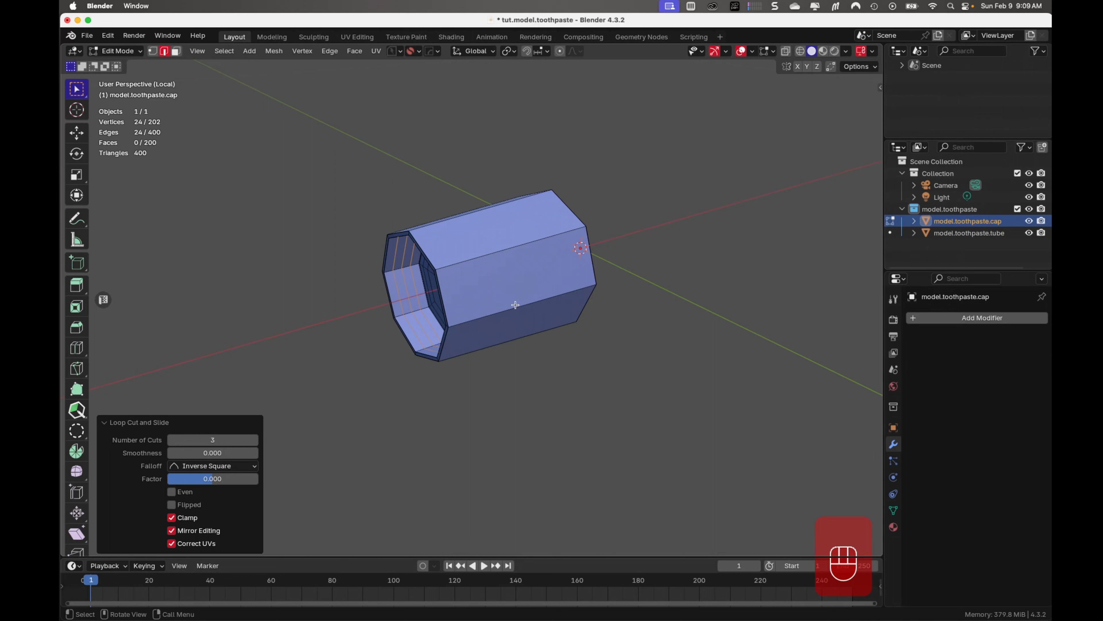
key(ctrl+r)
scroll(515, 307, up, 9)
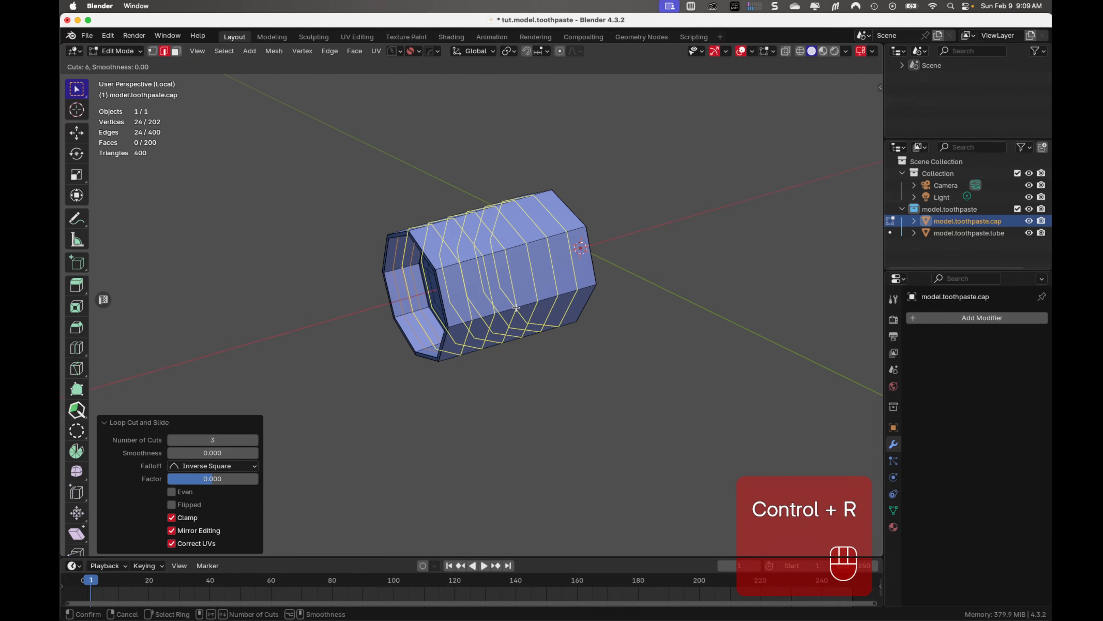
click(516, 307)
right_click(515, 308)
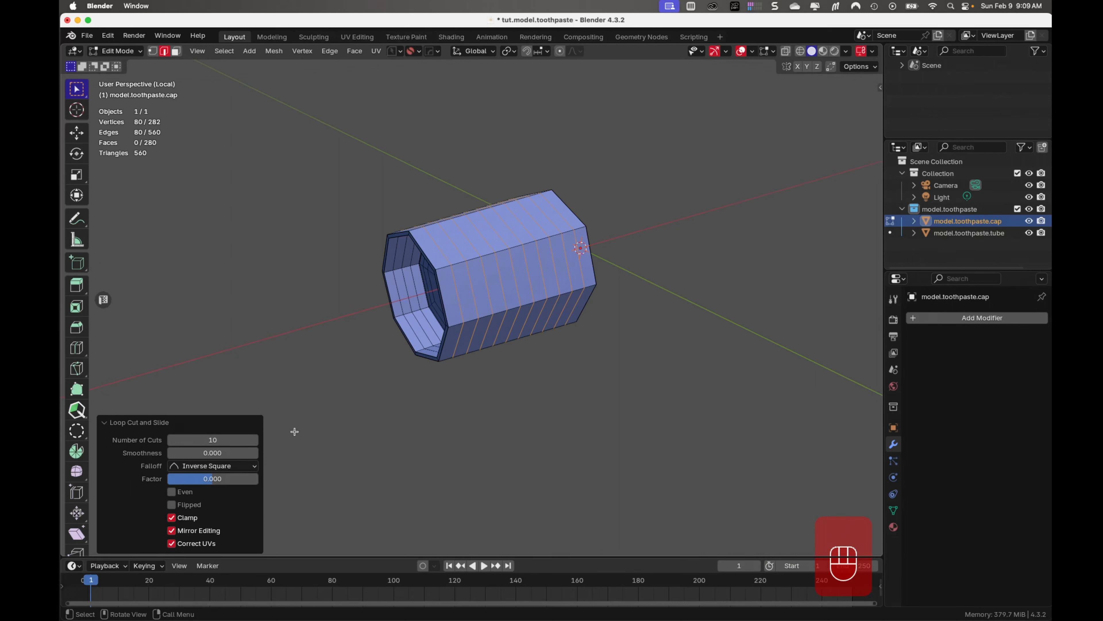
click(258, 440)
click(258, 440)
click(257, 440)
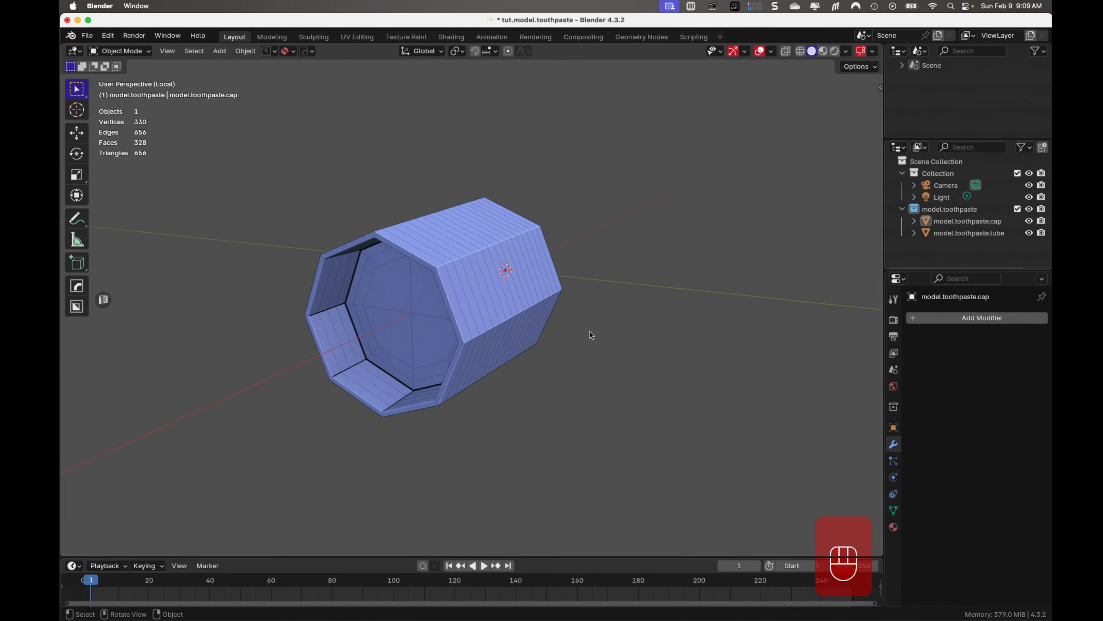
Give the cap a level 3 Subdivision Surface with smooth shading, and save the file
click(486, 313)
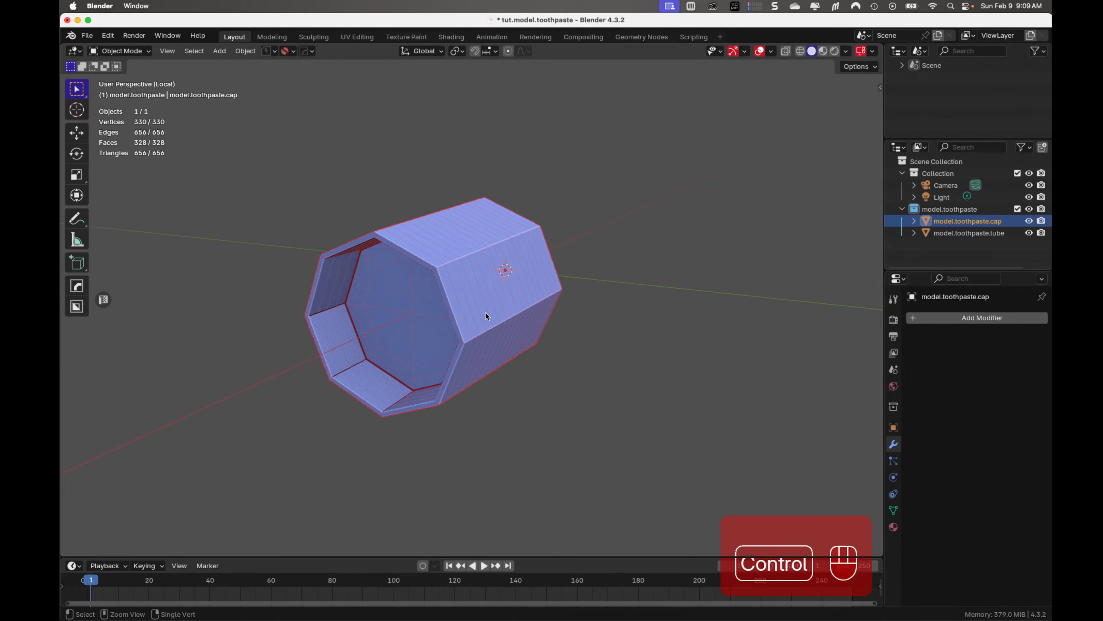
key(ctrl+2)
key(ctrl+3)
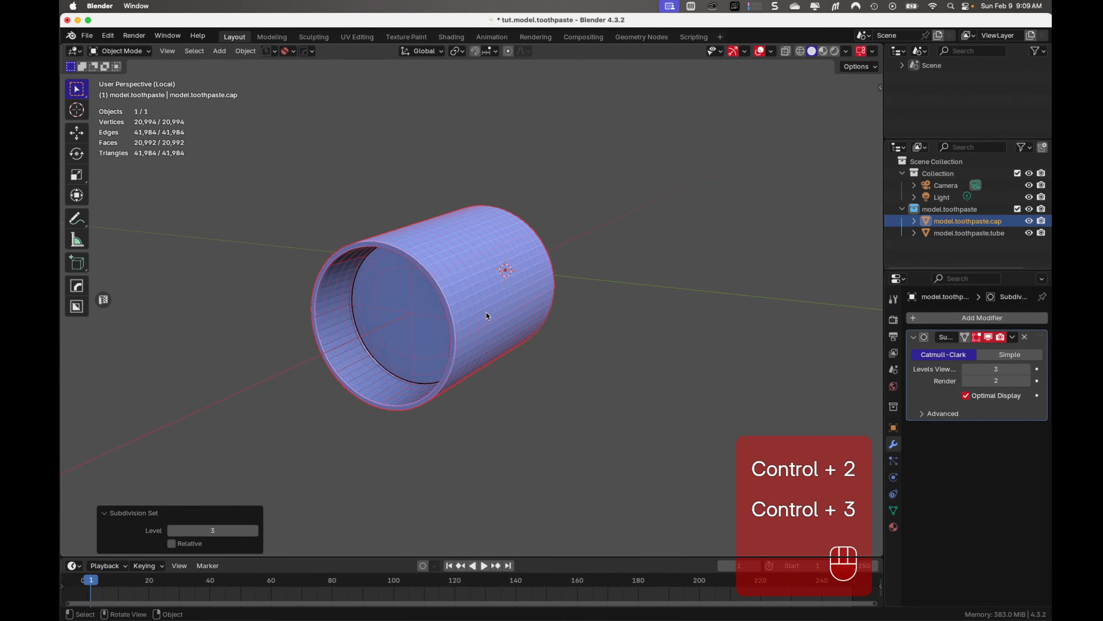
right_click(486, 311)
click(486, 311)
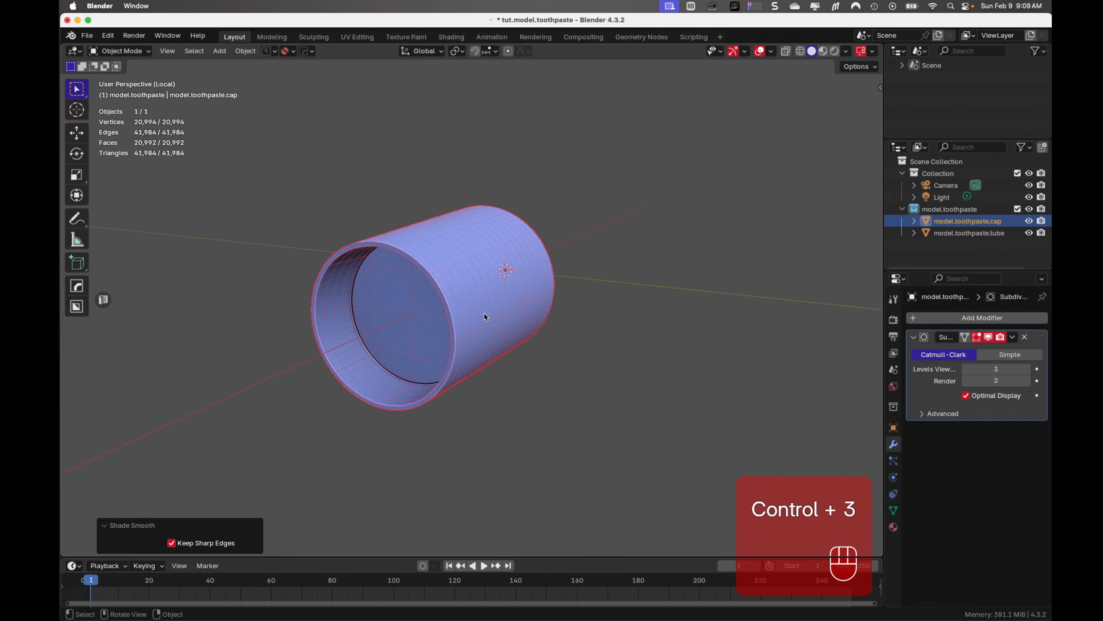
mouse_move(484, 384)
middle_down()
mouse_move(529, 376)
mouse_move(520, 404)
mouse_move(500, 411)
mouse_move(314, 385)
mouse_move(466, 394)
middle_up()
key(super+s)
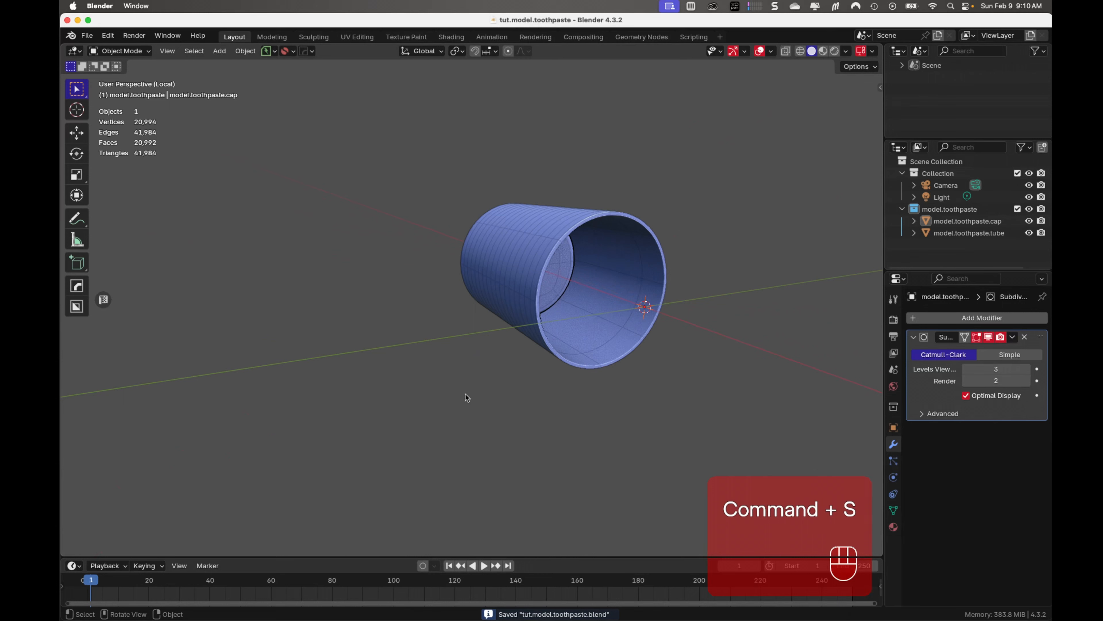
Leave the cap's local view to show the tube again, and open the cap's mesh for editing
shift+middle_drag(604, 348, 428, 350)
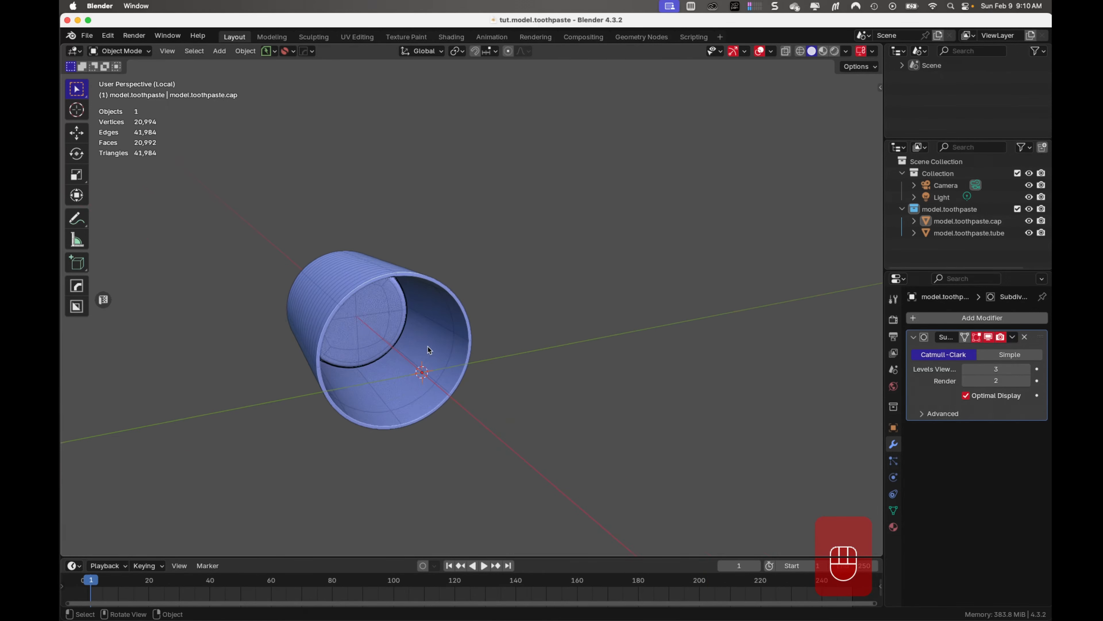
click(422, 361)
key(Tab)
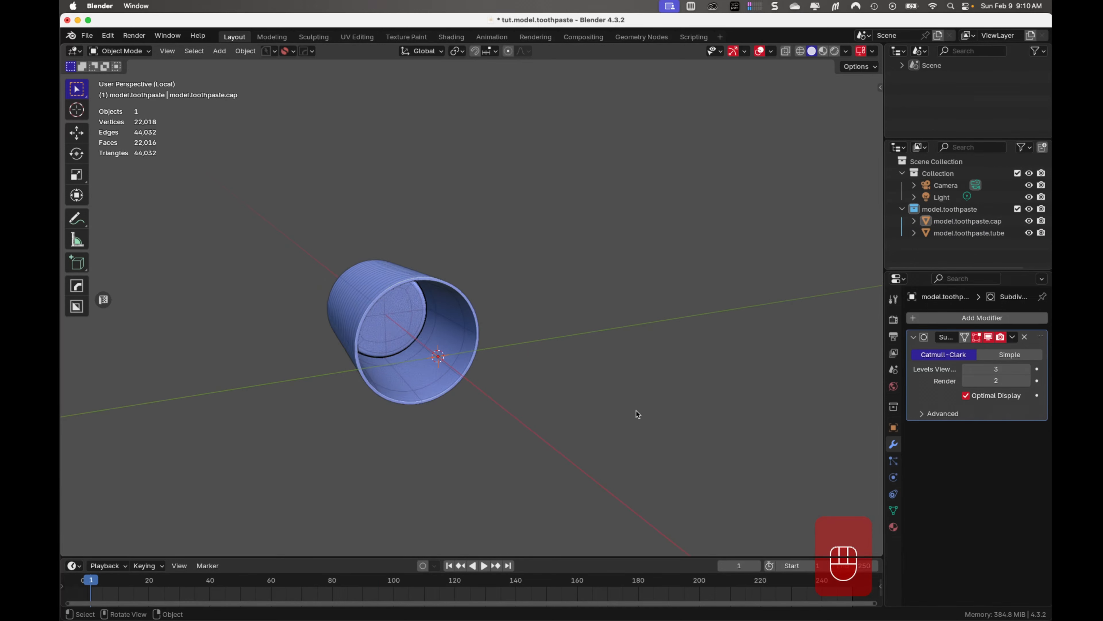
key(KP_Divide)
mouse_move(536, 394)
middle_down()
mouse_move(544, 395)
mouse_move(527, 398)
middle_up()
click(364, 362)
key(Tab)
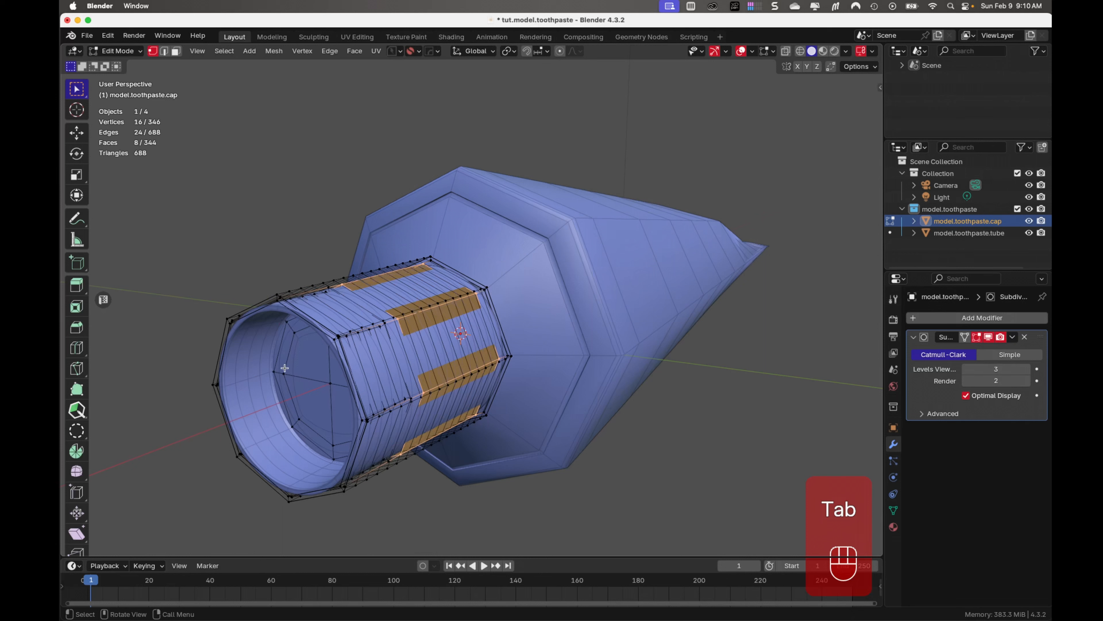
Scale the entire cap mesh to about 1.092 on all axes except X, and save the file
key(a)
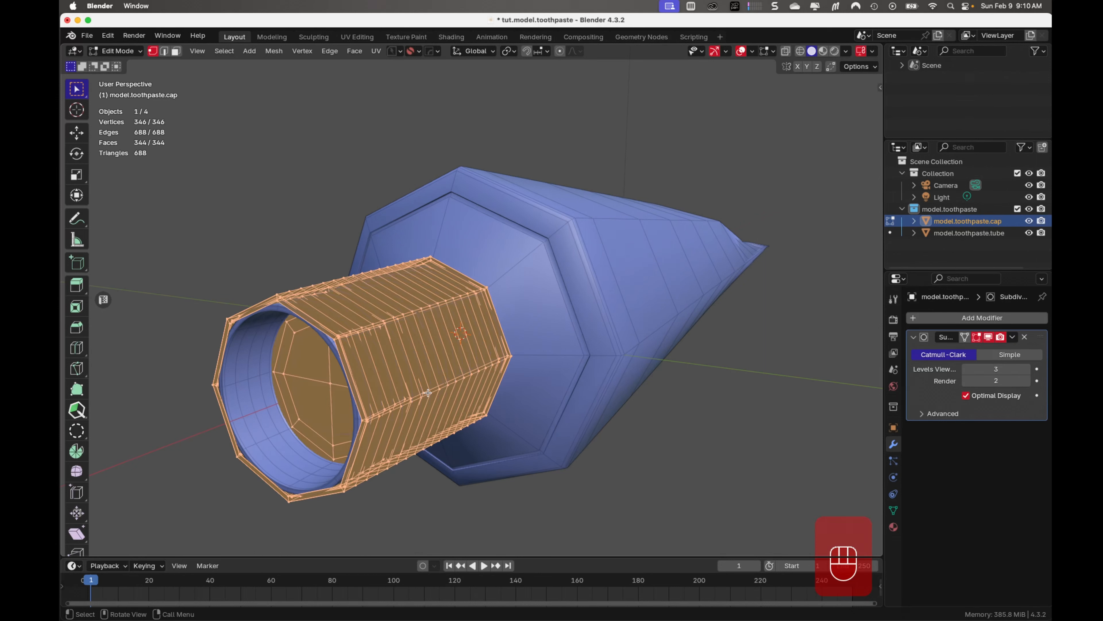
key(s)
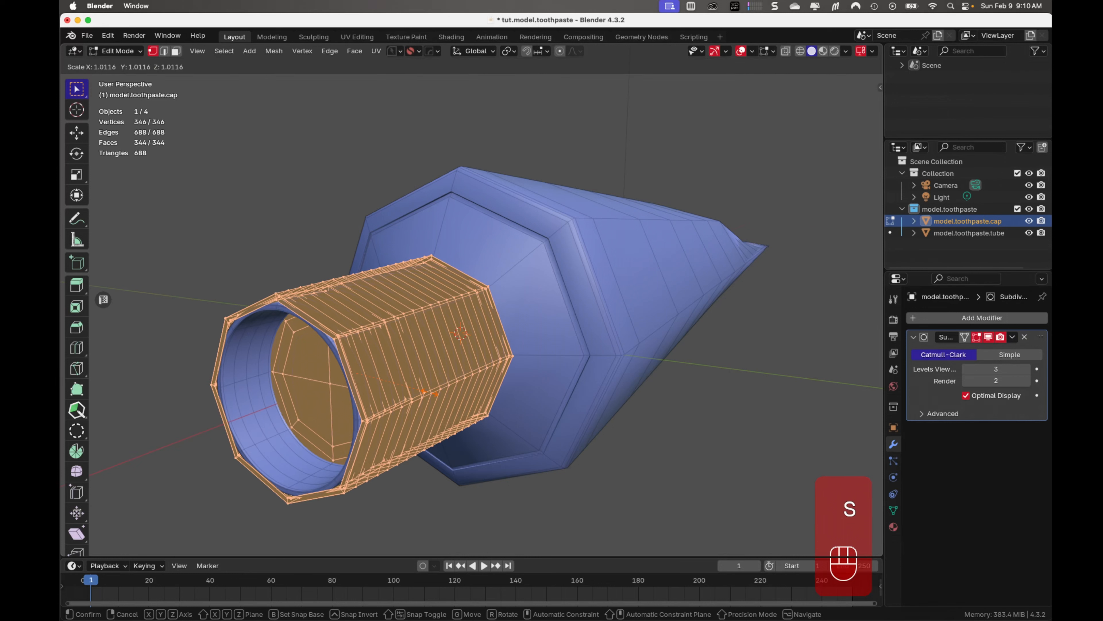
key(shift+x)
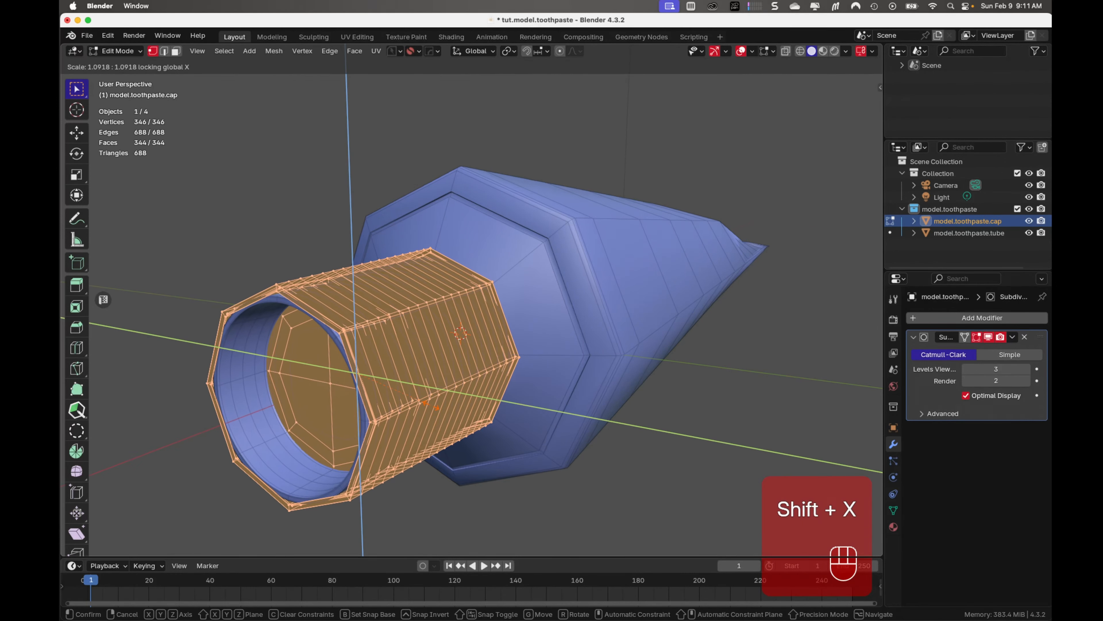
click(429, 404)
key(Tab)
middle_drag(434, 317, 536, 280)
key(super+s)
In front view with X-ray on, move the cap about -0.0004 m along X relative to the tube's neck
scroll(618, 477, down, 4)
key(KP_1)
key(alt+z)
scroll(386, 426, up, 10)
scroll(513, 310, up, 1)
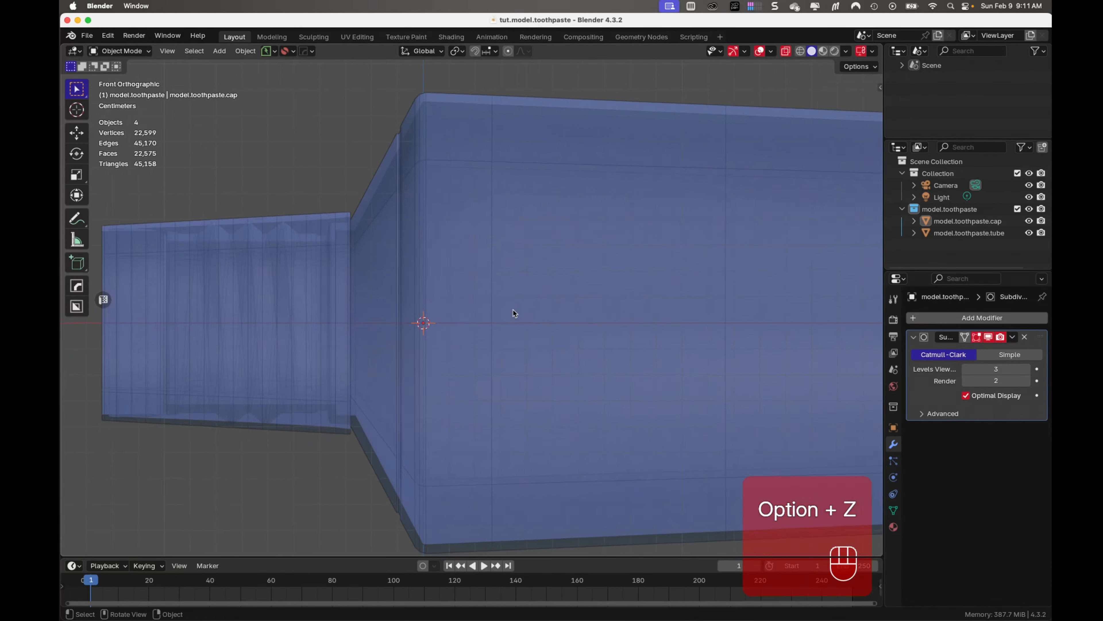
click(965, 221)
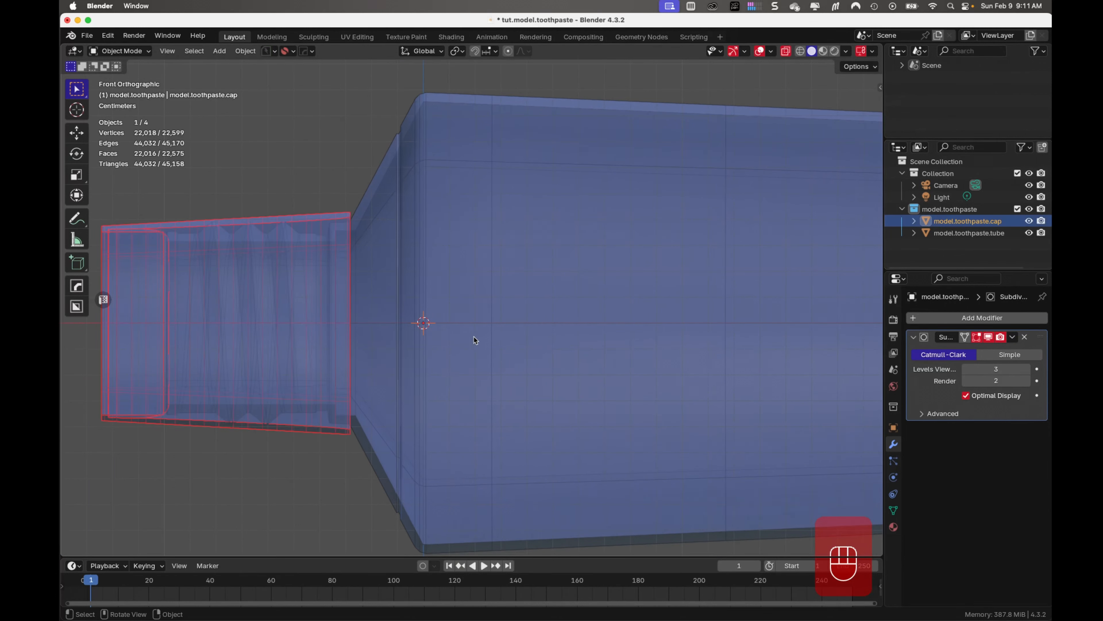
key(g)
key(x)
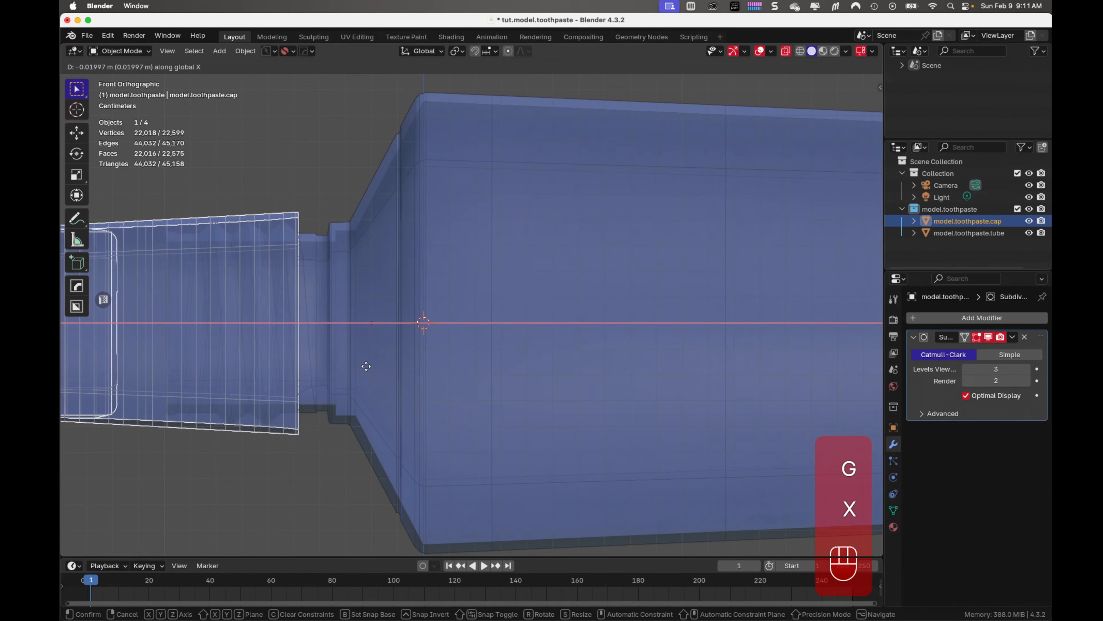
click(430, 363)
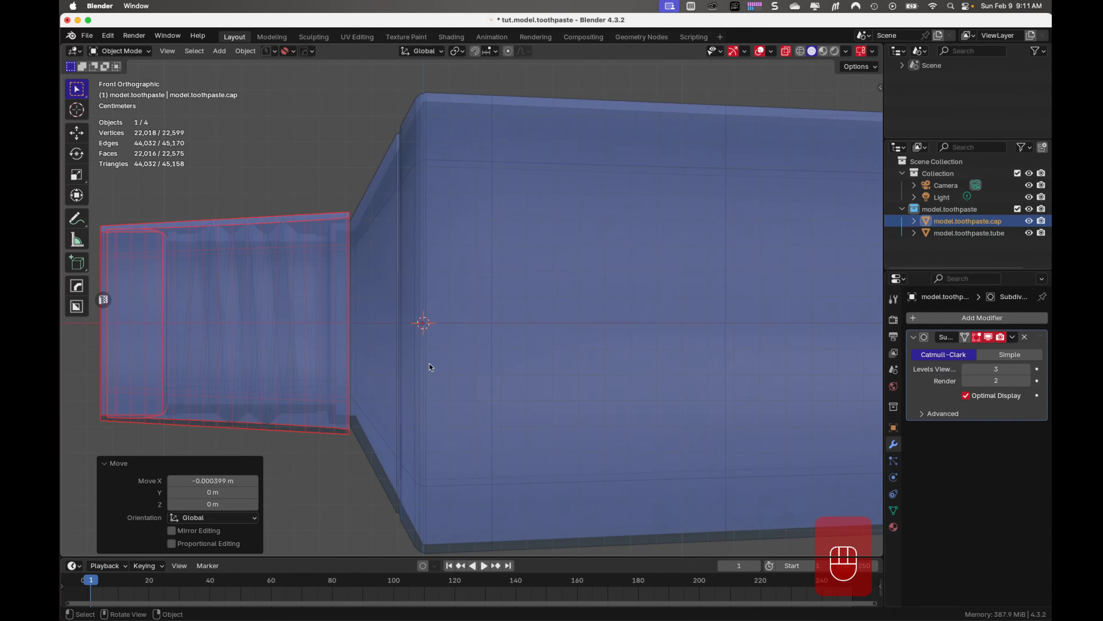
Turn X-ray off and isolate the cap in local view, facing its open end
scroll(344, 381, up, 6)
shift+middle_drag(280, 390, 555, 380)
scroll(555, 380, down, 3)
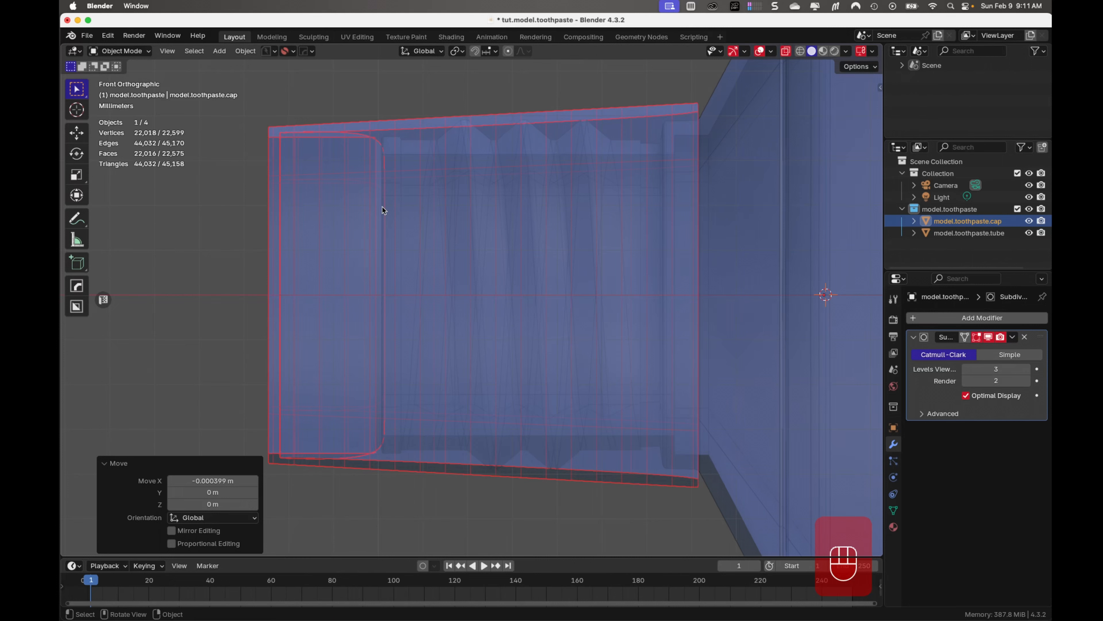
key(alt+z)
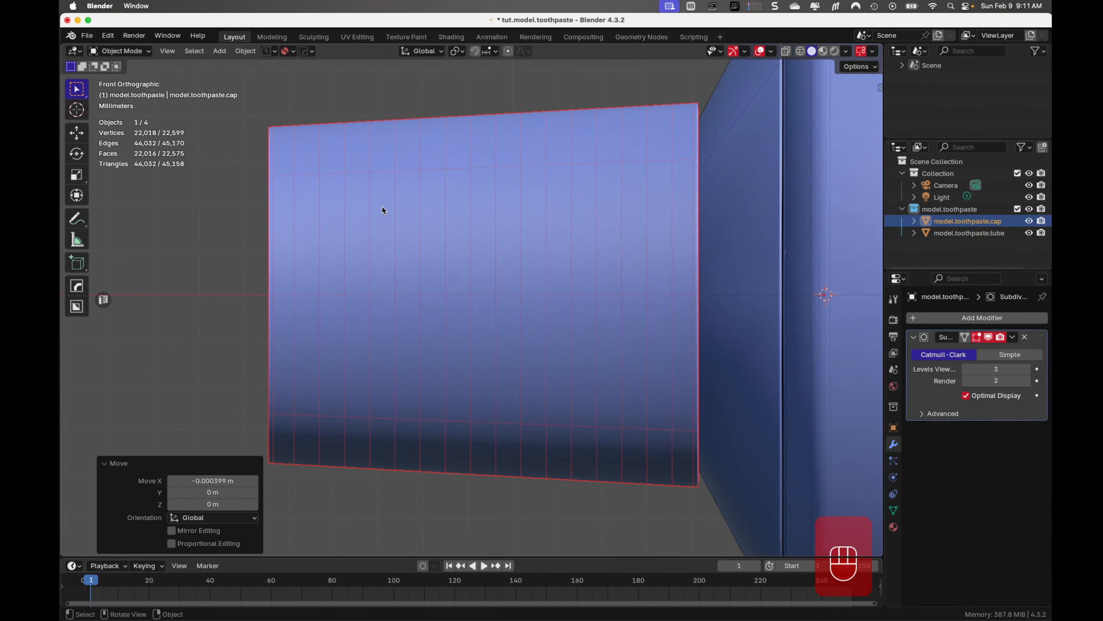
key(KP_Divide)
middle_drag(544, 274, 419, 289)
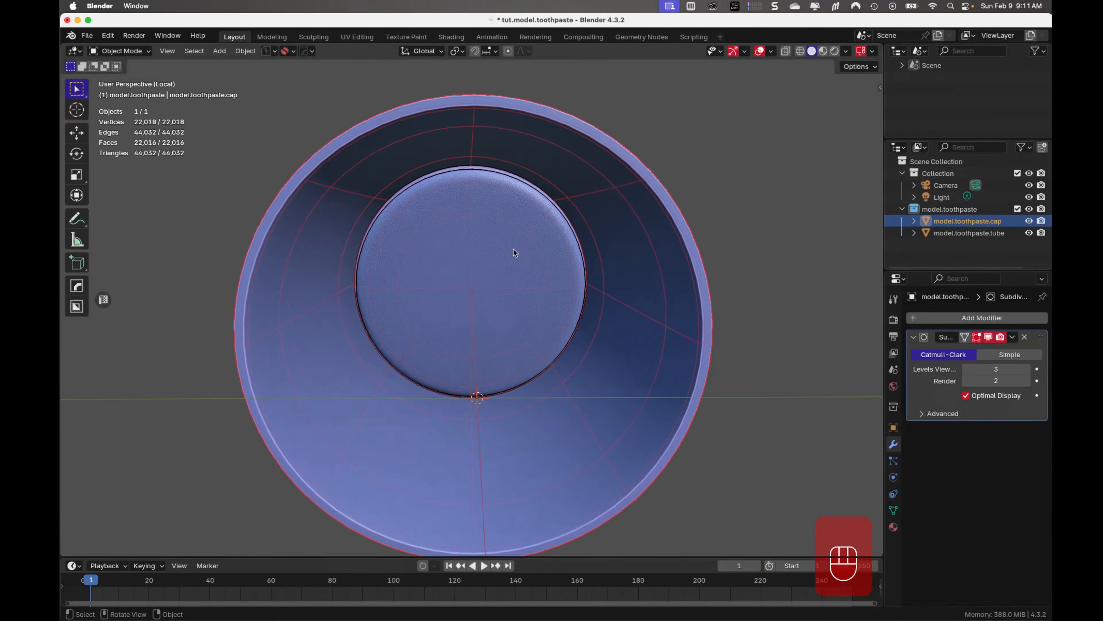
Bevel the edge loop around the raised disc inside the cap by about 0.0002 m with one segment, and save the file
click(990, 337)
key(Tab)
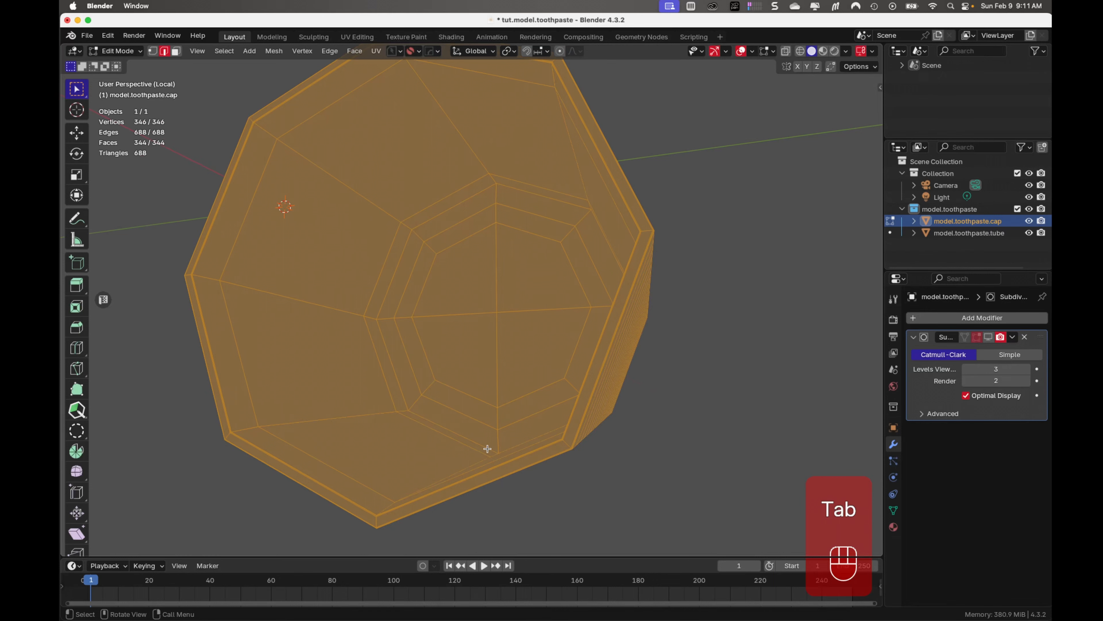
alt+click(518, 441)
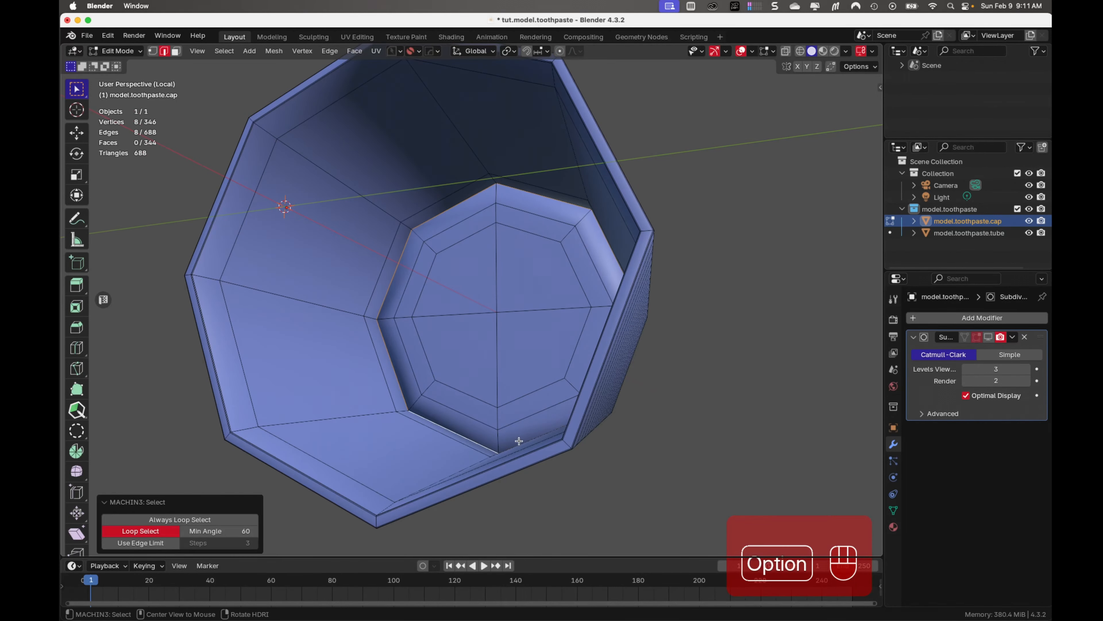
click(990, 338)
middle_drag(439, 464, 416, 470)
key(ctrl+b)
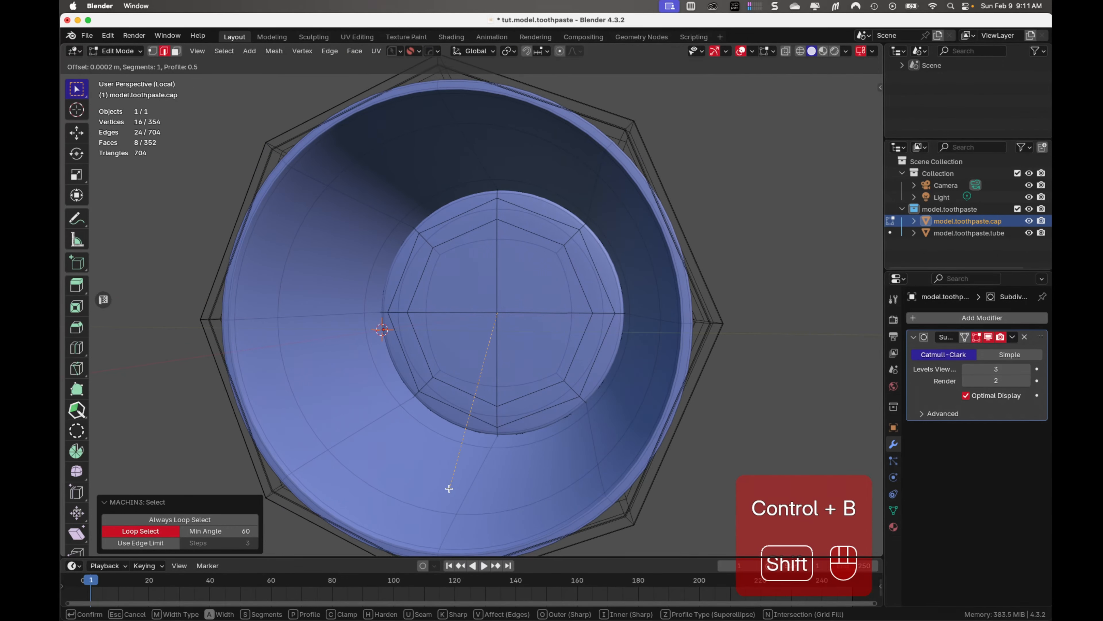
key(Tab)
key(Tab)
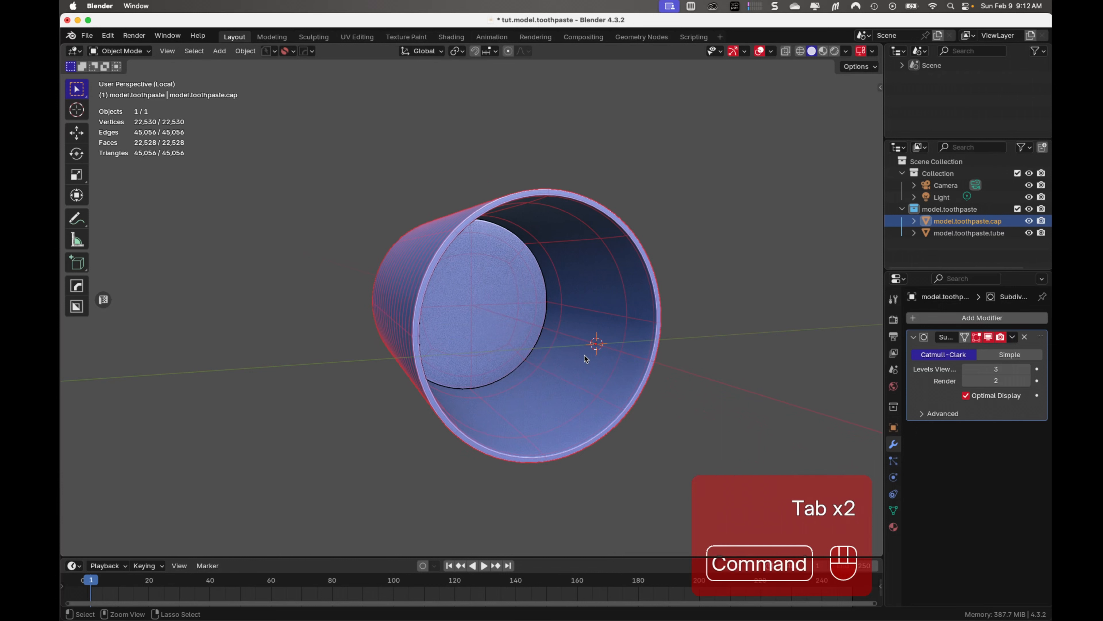
key(super+s)
Leave local view, check the cap's fit over the neck with X-ray in front view, and save the file
key(KP_Divide)
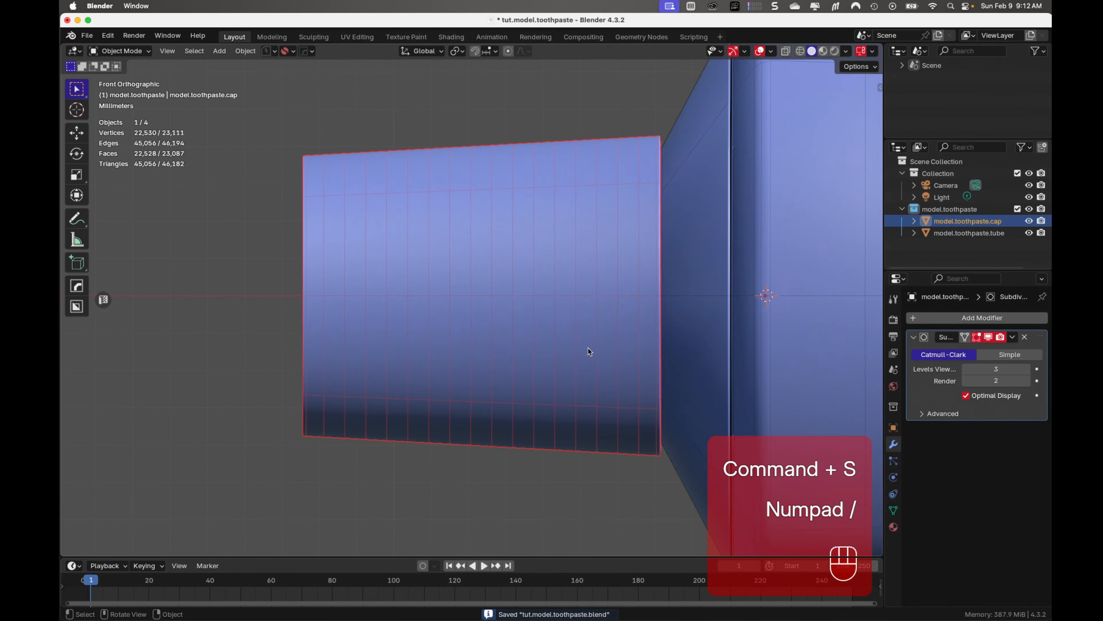
key(alt+z)
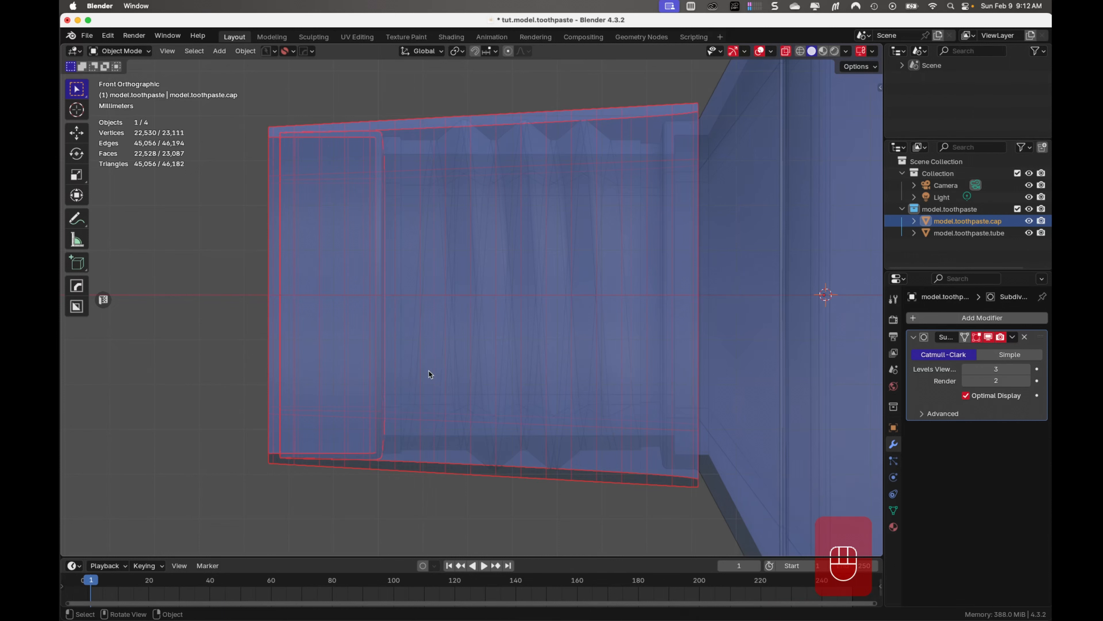
key(alt+z)
scroll(456, 396, down, 5)
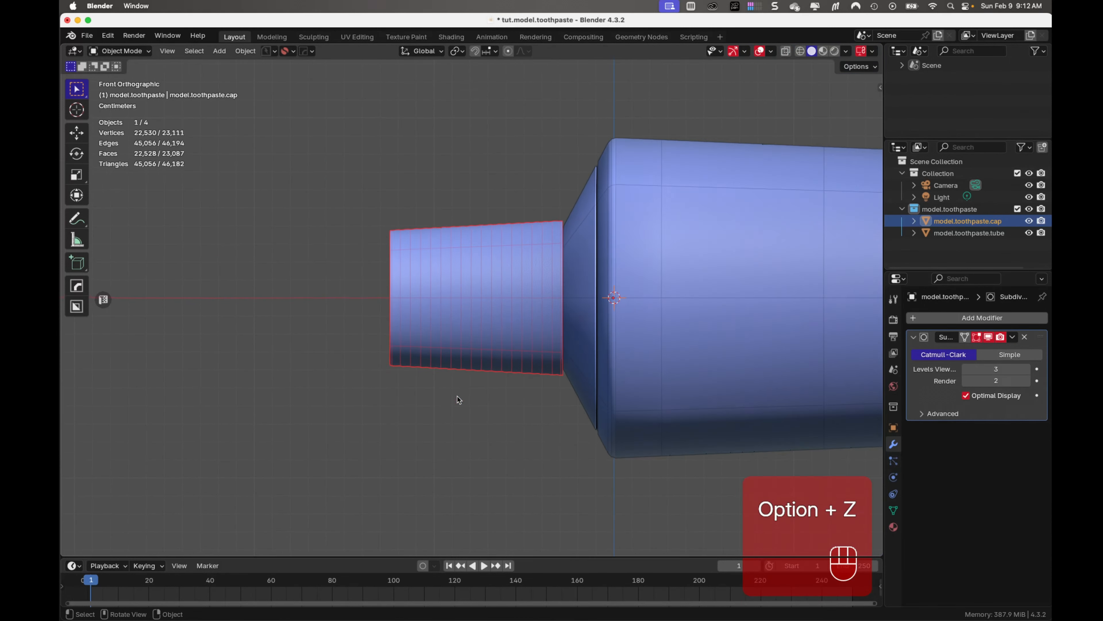
click(423, 475)
key(super+s)
Add a UV sphere of 1 m radius with 32 segments and 16 rings at the world origin, and view it from the front
middle_drag(411, 450, 527, 471)
scroll(527, 471, down, 1)
shift+middle_drag(574, 377, 453, 436)
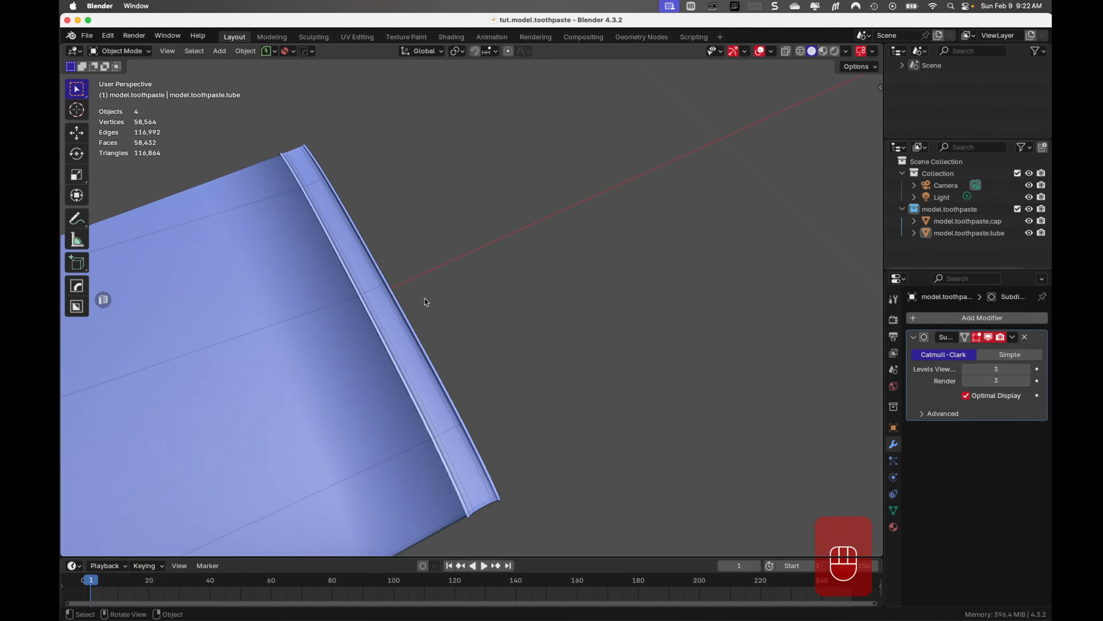
shift+middle_drag(426, 300, 443, 299)
scroll(442, 298, down, 1)
scroll(443, 298, down, 7)
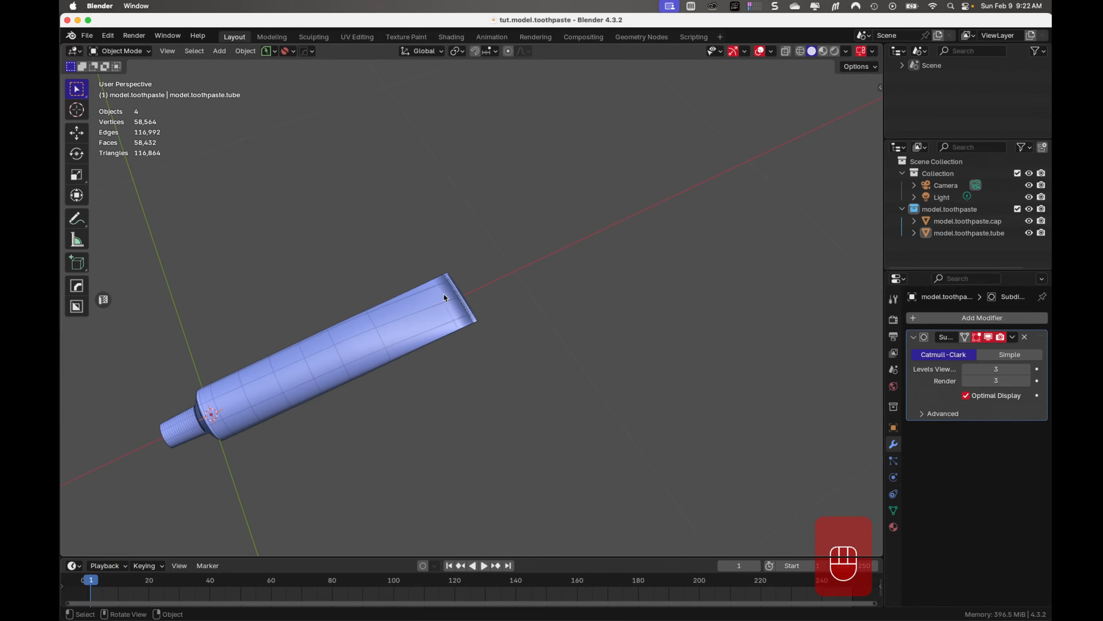
key(shift+a)
mouse_move(444, 294)
click(537, 325)
key(KP_1)
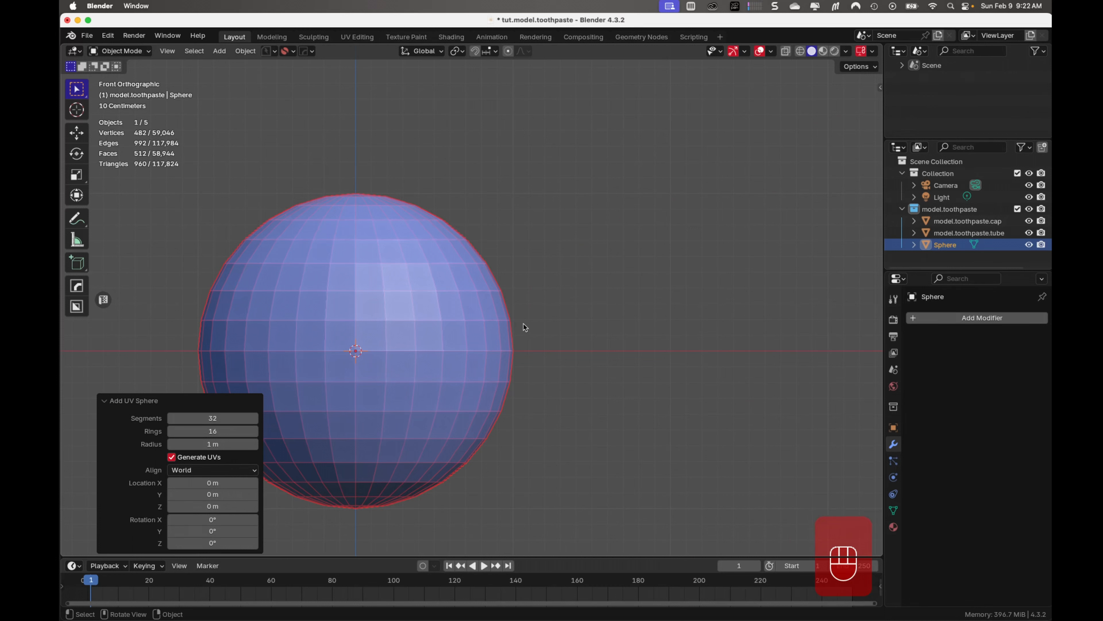
With X-ray on, delete all the sphere's vertices on the negative X side of its centre line
key(Tab)
key(alt+z)
drag(166, 134, 350, 556)
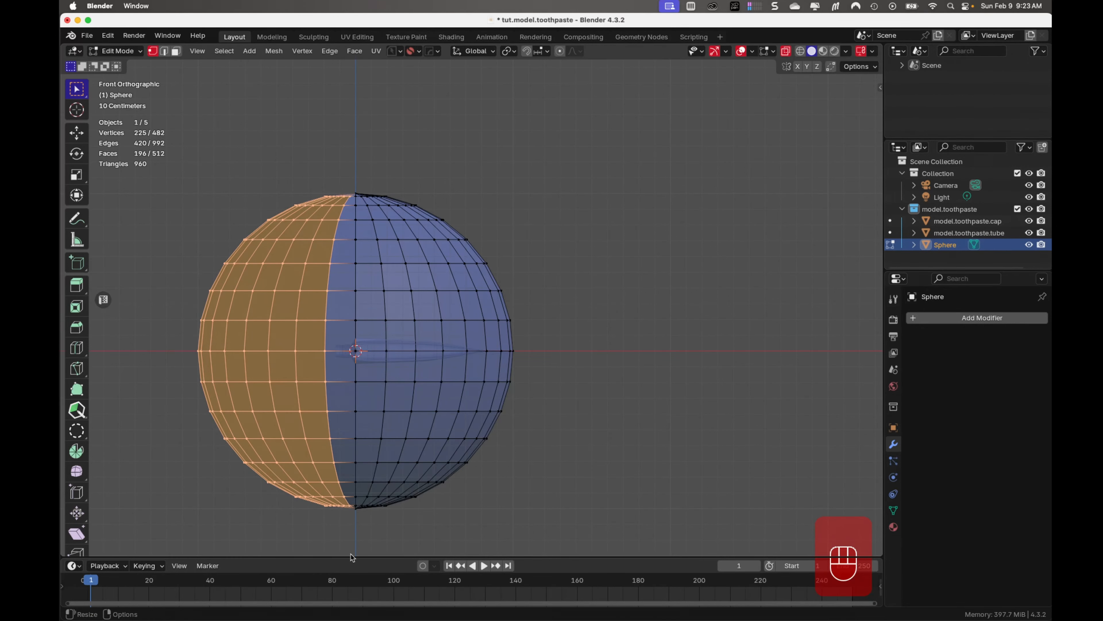
key(x)
click(320, 538)
Delete the half sphere's vertices below the horizontal centre line, keeping only the upper quarter
drag(292, 538, 575, 361)
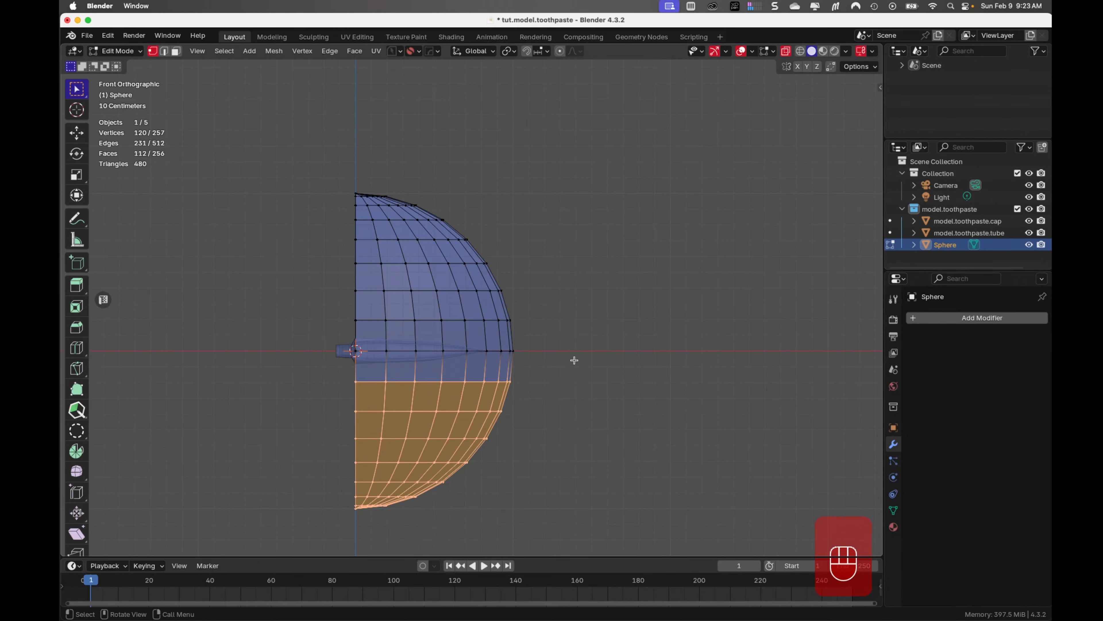
key(x)
click(574, 361)
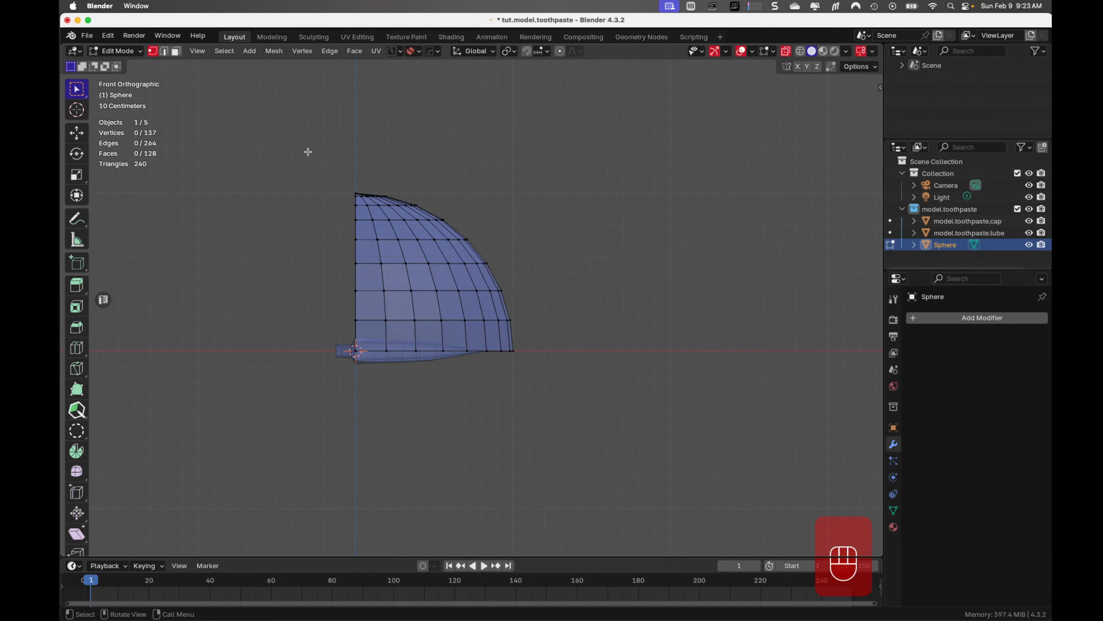
Extrude the quarter sphere's open vertical edge about 1 m along negative X, and return to Object Mode
drag(298, 138, 359, 385)
key(e)
key(x)
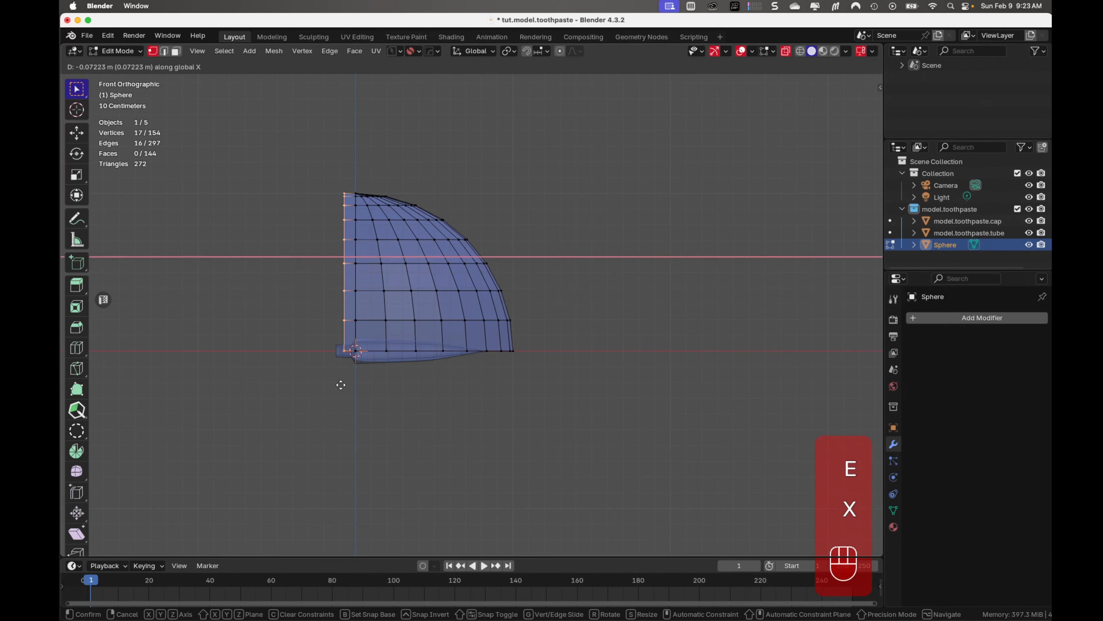
click(204, 374)
key(Tab)
middle_drag(192, 372, 343, 358)
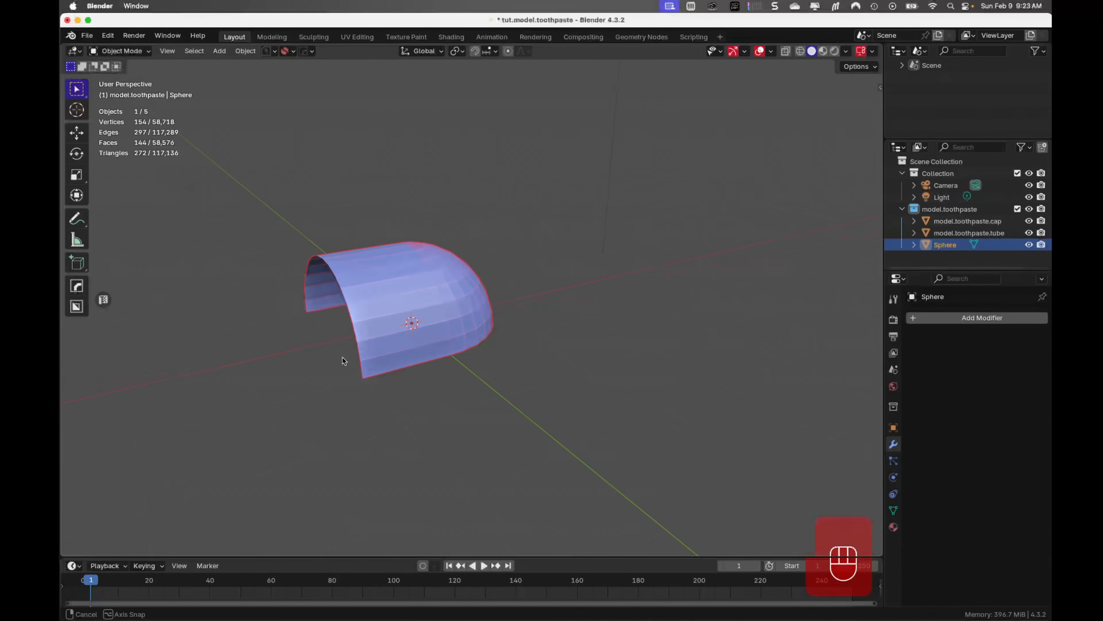
Scale the whole mesh by 0.038 and move it 0.542 m in X and -0.524 m in Z, above the tube's ridged end
key(Tab)
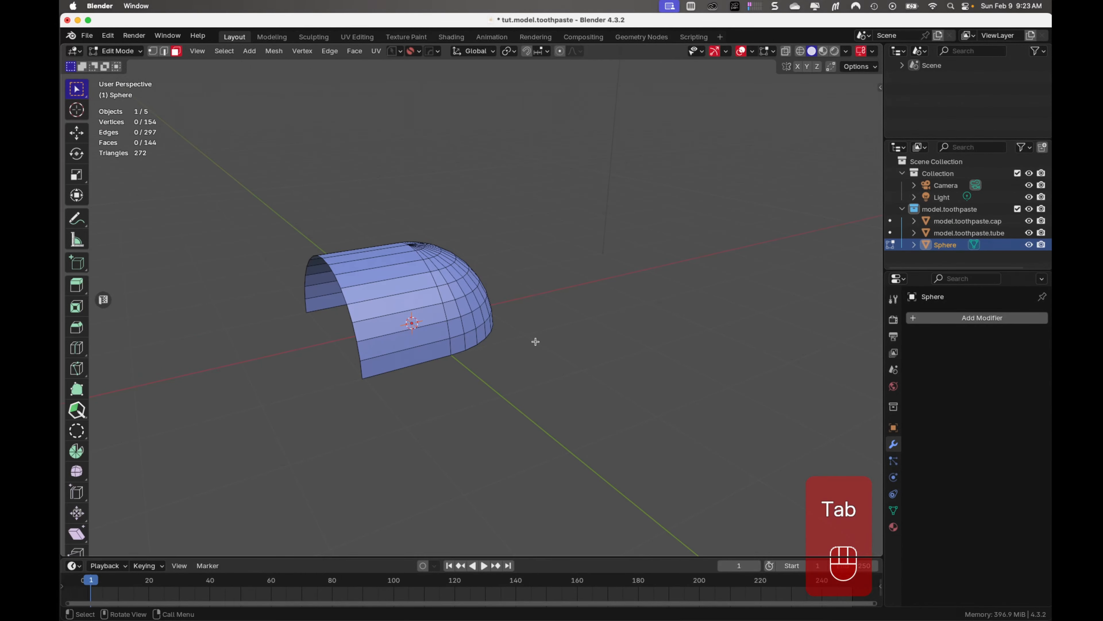
key(a)
key(KP_1)
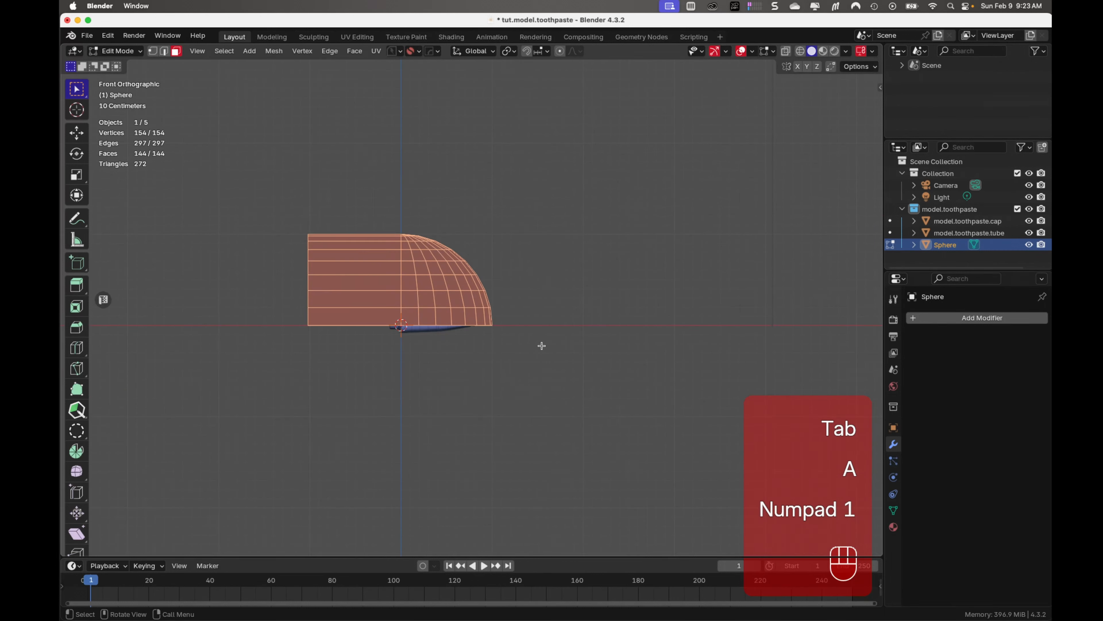
key(s)
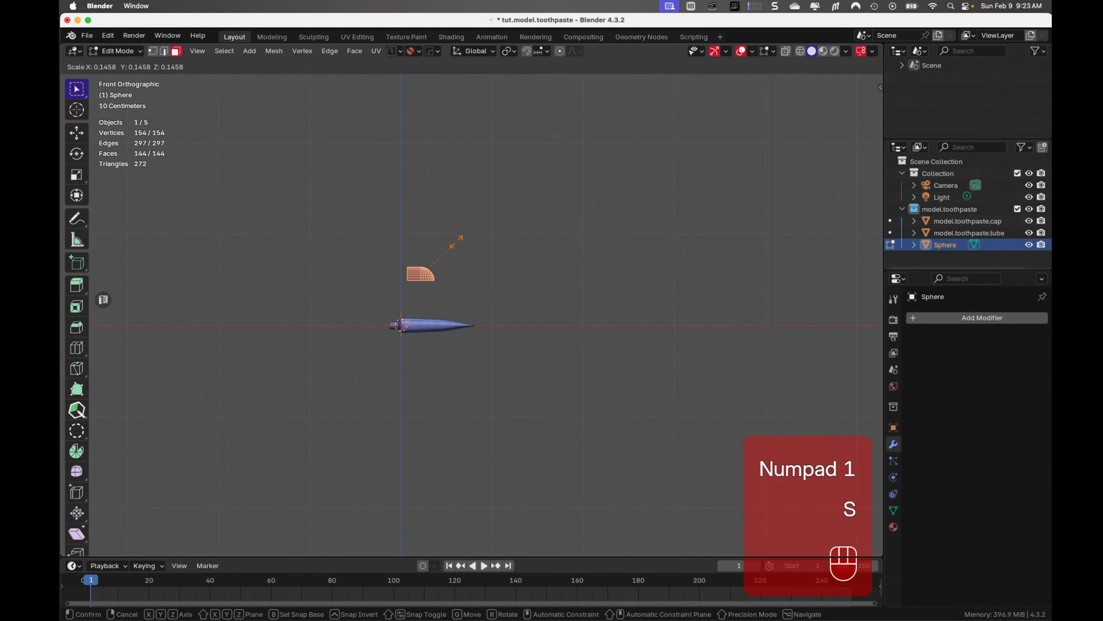
click(429, 262)
scroll(448, 278, up, 6)
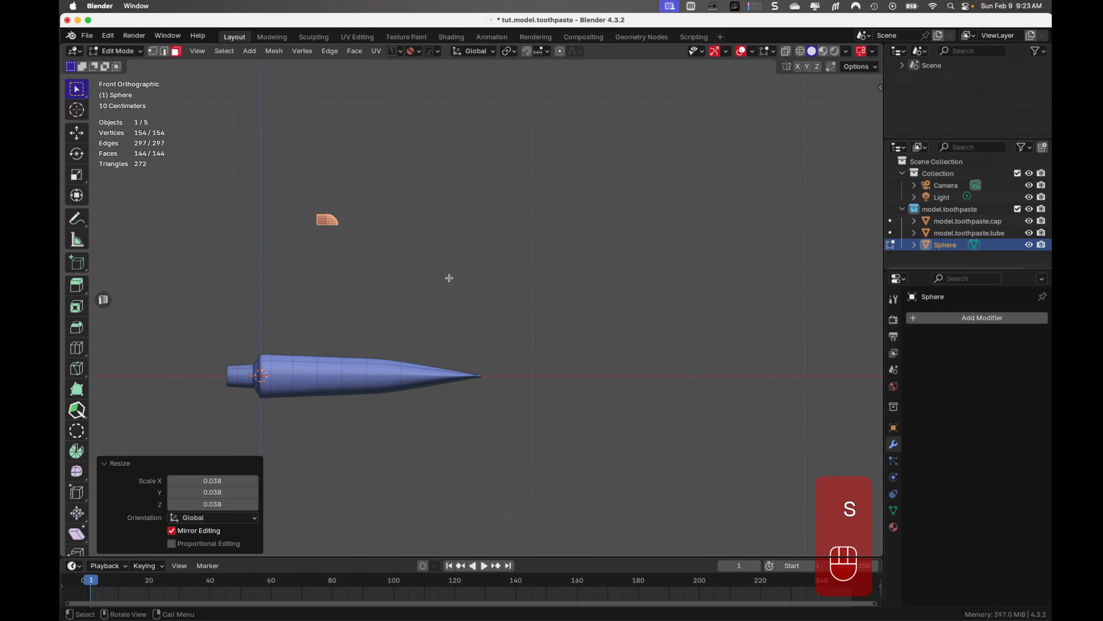
key(g)
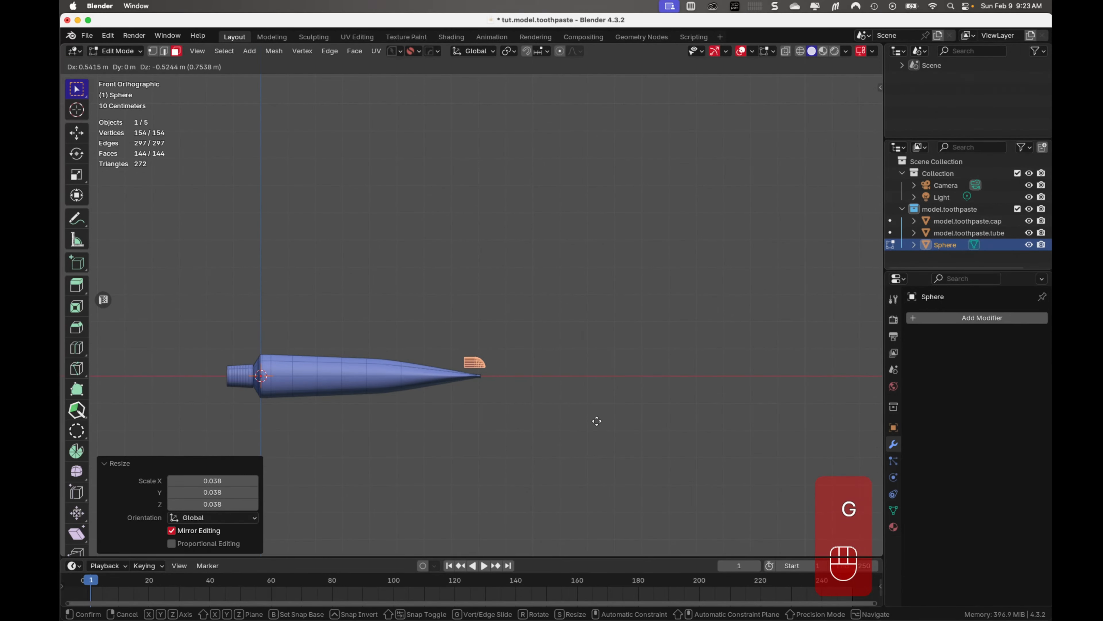
click(596, 421)
Scale the mesh again by 0.036 and move it 0.0079 m in X and -0.0465 m in Z towards the ridged end
scroll(555, 391, up, 7)
shift+middle_drag(554, 402, 519, 320)
scroll(480, 316, up, 4)
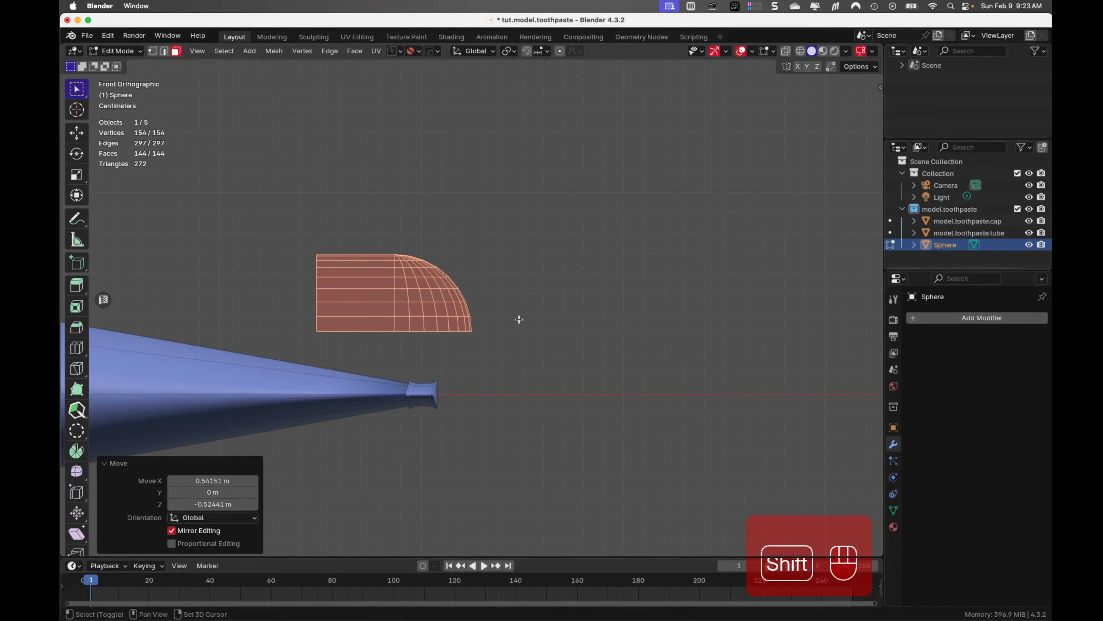
key(s)
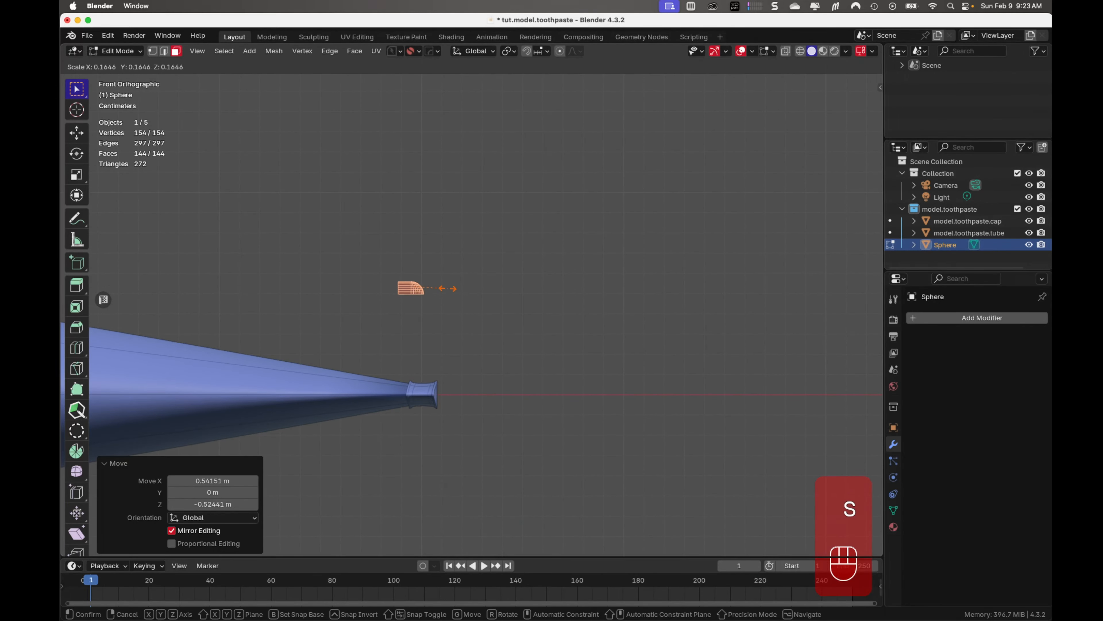
click(417, 289)
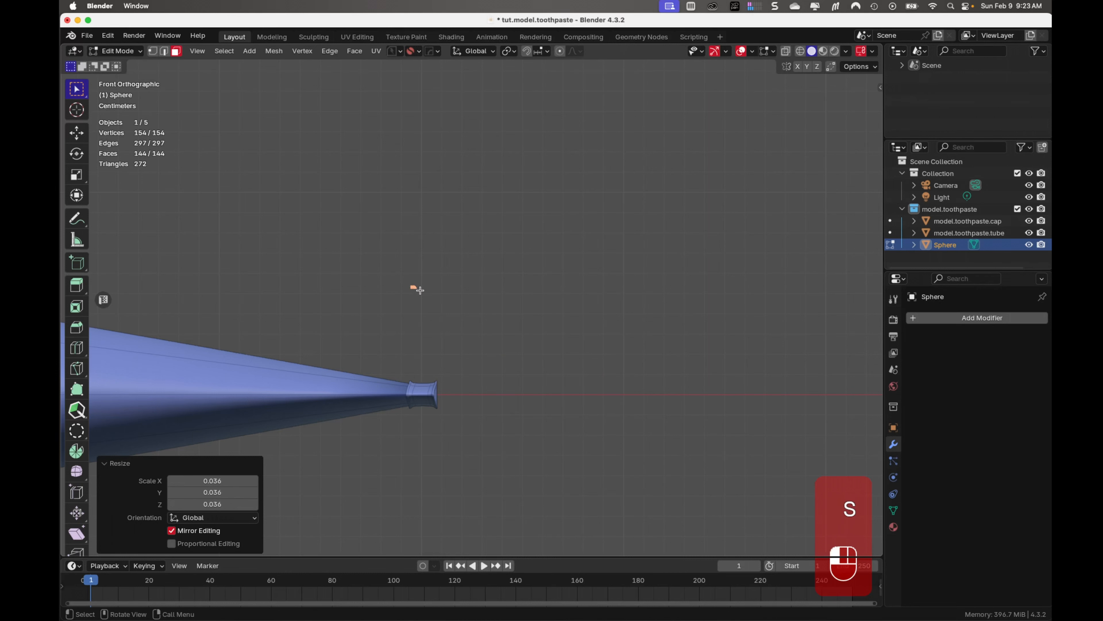
key(g)
click(457, 369)
In top view, move the small mesh about 0.099 m along Y to the corner of the tube's ridged end
key(KP_7)
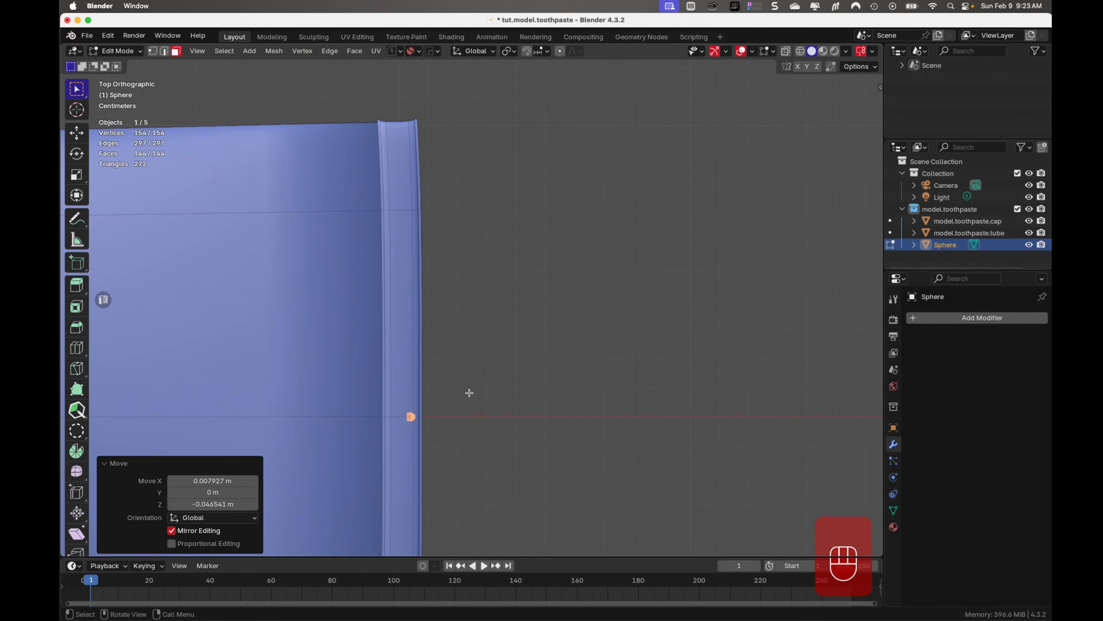
key(g)
key(y)
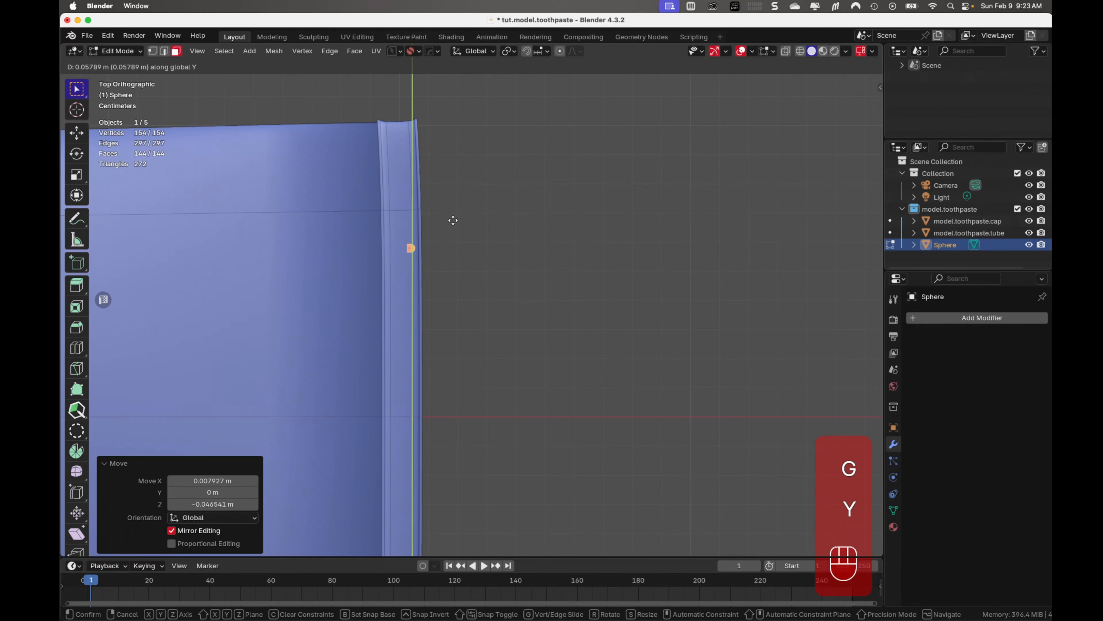
click(433, 105)
Duplicate the rounded half piece and place the copy -0.0065 m along X
scroll(423, 140, up, 4)
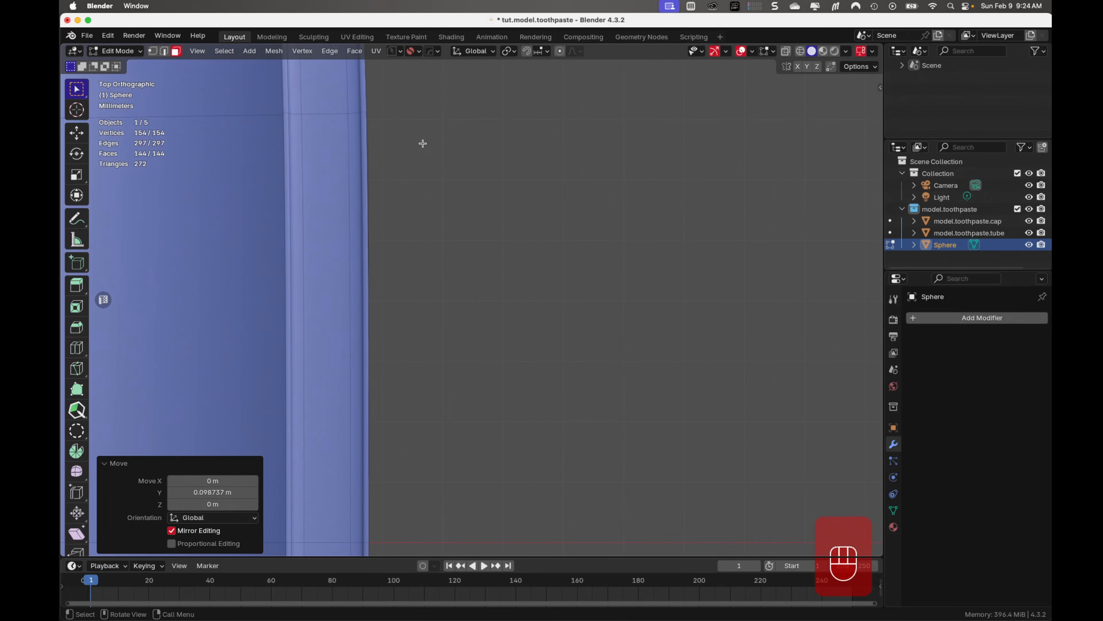
shift+middle_drag(431, 152, 518, 455)
scroll(451, 338, up, 5)
shift+middle_drag(382, 264, 495, 352)
scroll(438, 352, up, 1)
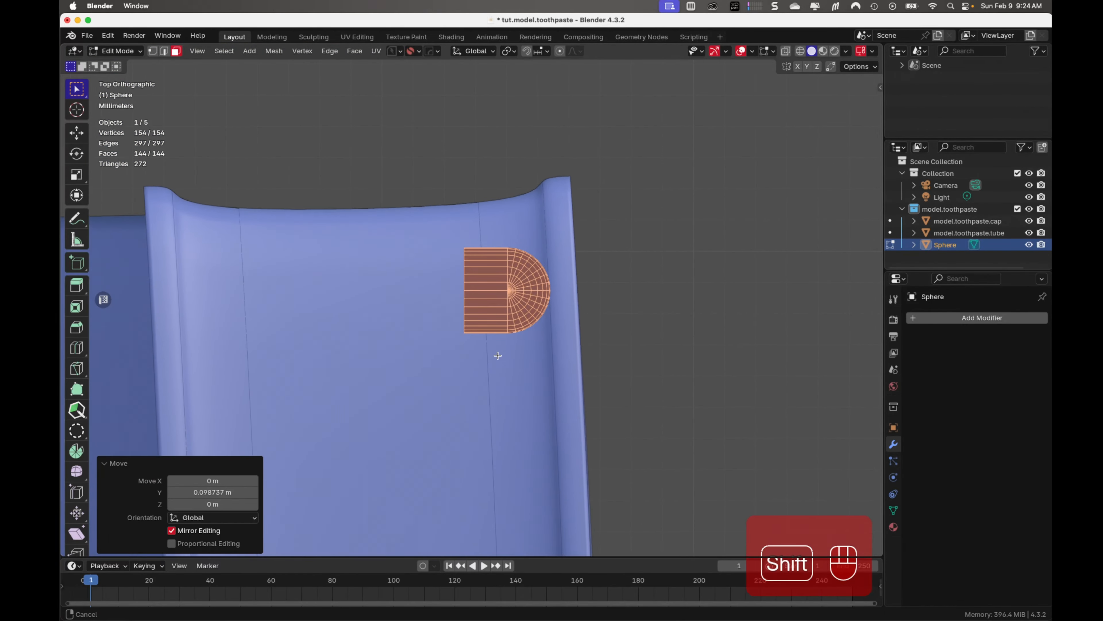
scroll(495, 352, up, 4)
key(shift+d)
key(x)
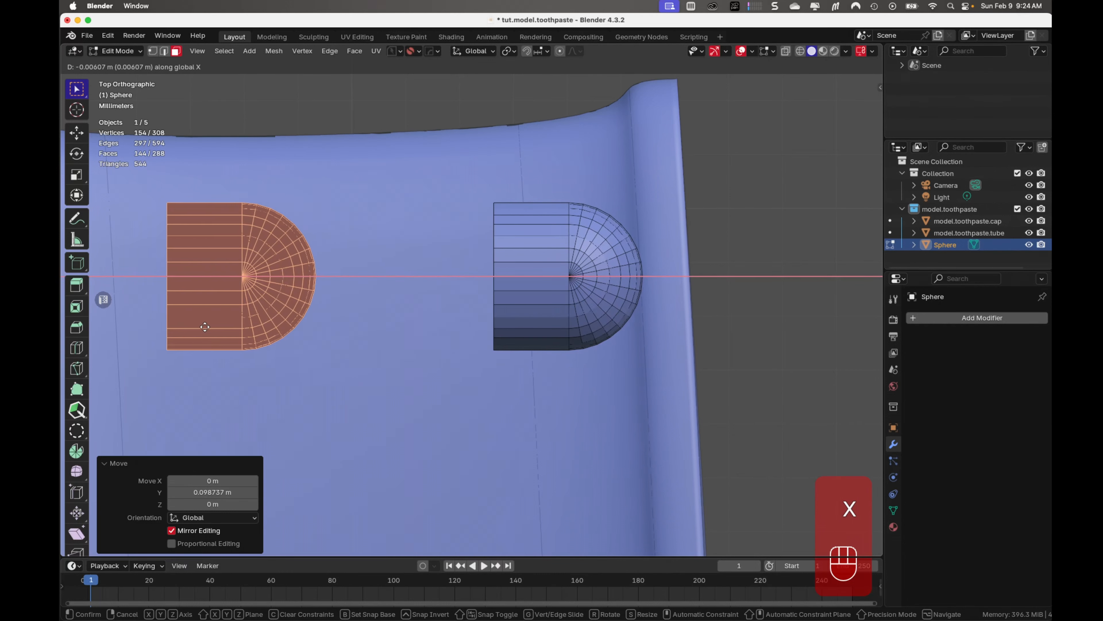
click(181, 327)
Rotate the duplicated half piece 180° about the Z axis so its open side faces the original
key(r)
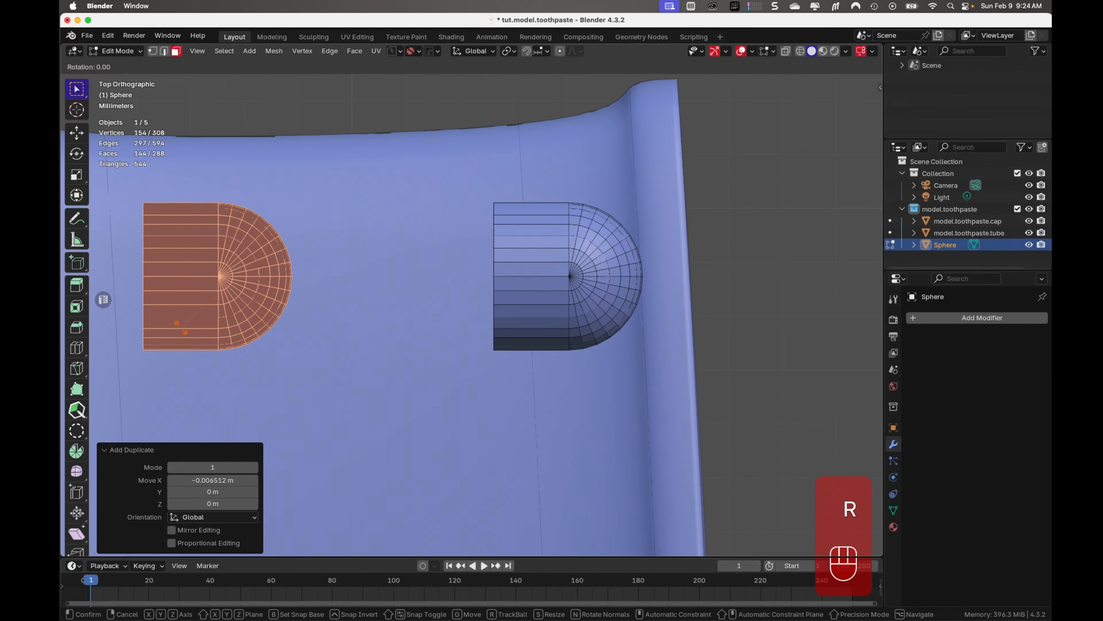
key(z)
key(KP_1)
key(KP_8)
key(KP_0)
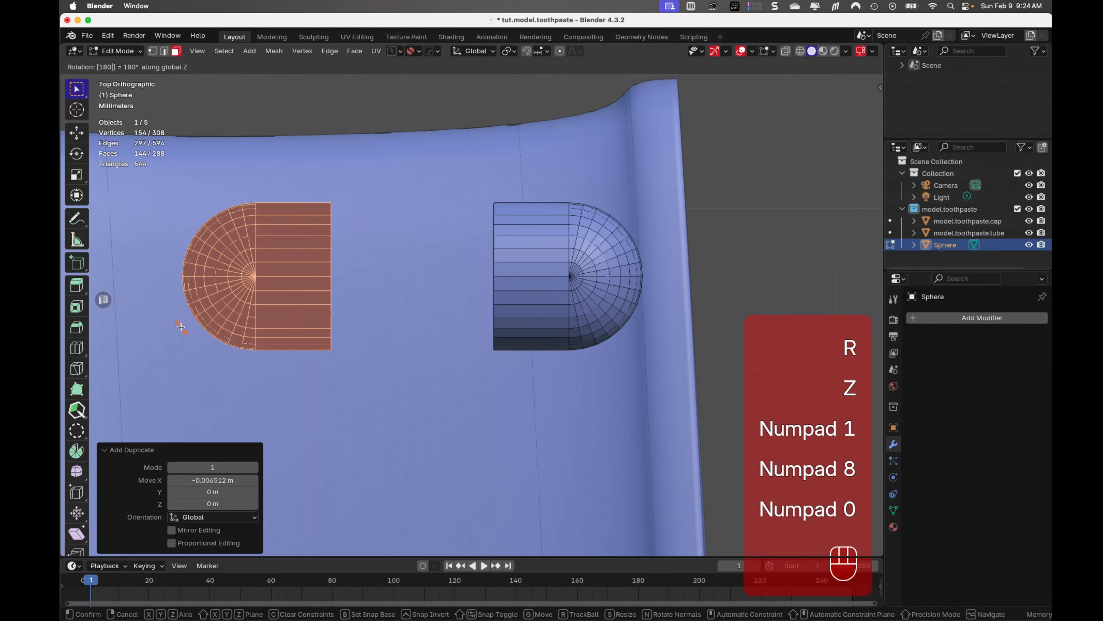
key(KP_Enter)
Shift the rotated half piece farther along negative X, close to the ridge on the tube body's side
scroll(182, 329, down, 2)
shift+middle_drag(210, 357, 362, 359)
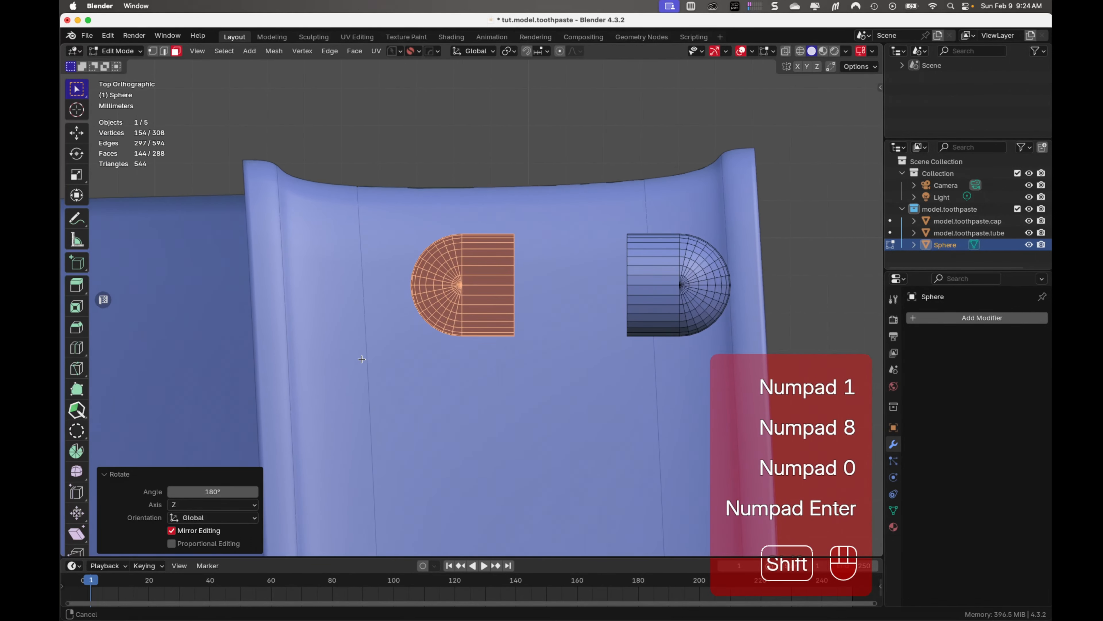
key(g)
key(x)
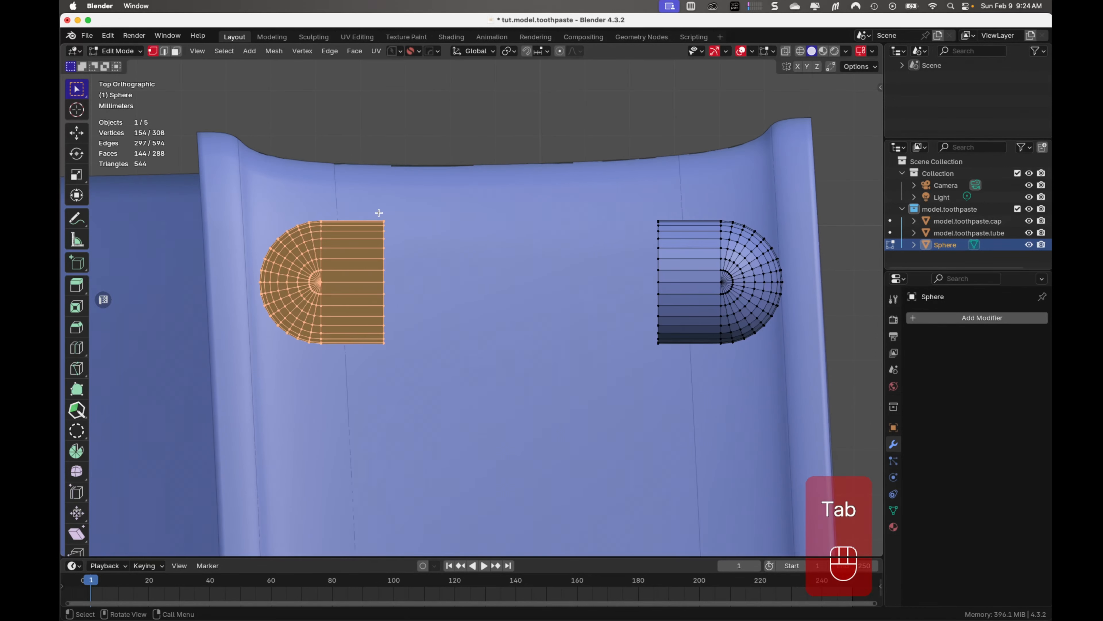
With X-ray on, select the facing open edges of both half pieces, bridge their edge loops, and return to Object Mode
key(alt+z)
drag(375, 212, 391, 370)
shift+drag(644, 194, 675, 364)
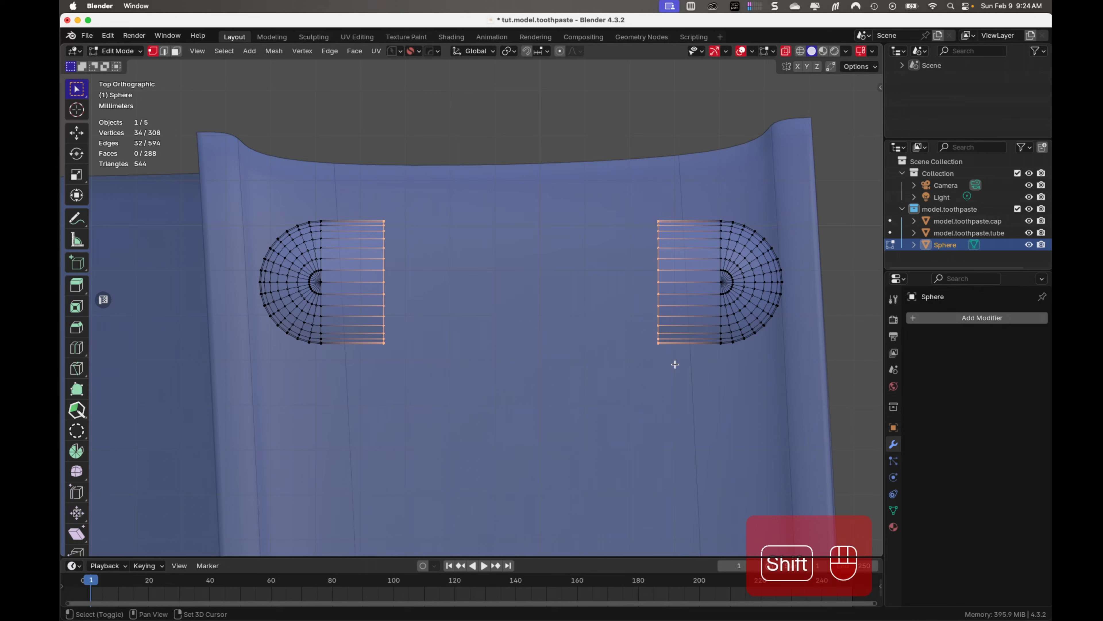
key(shift+e)
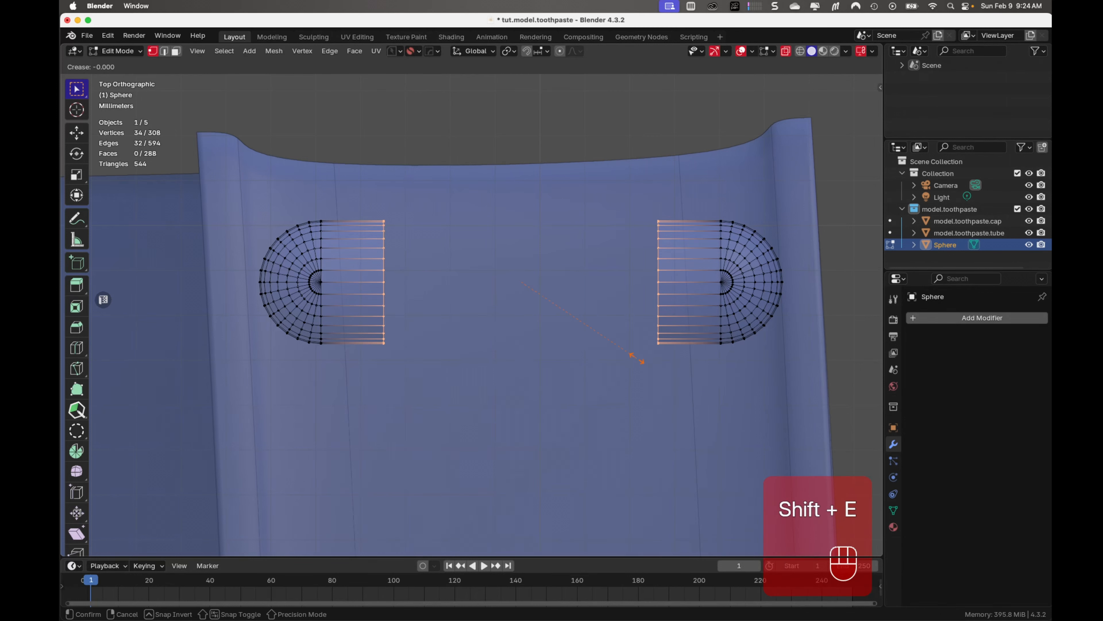
key(Escape)
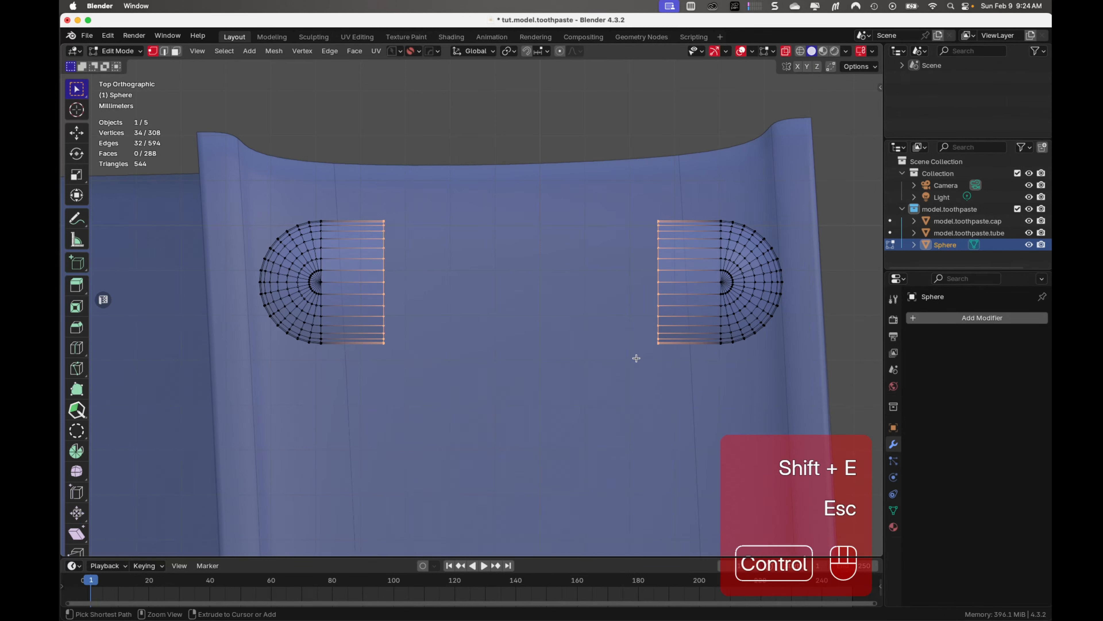
key(ctrl+e)
click(635, 342)
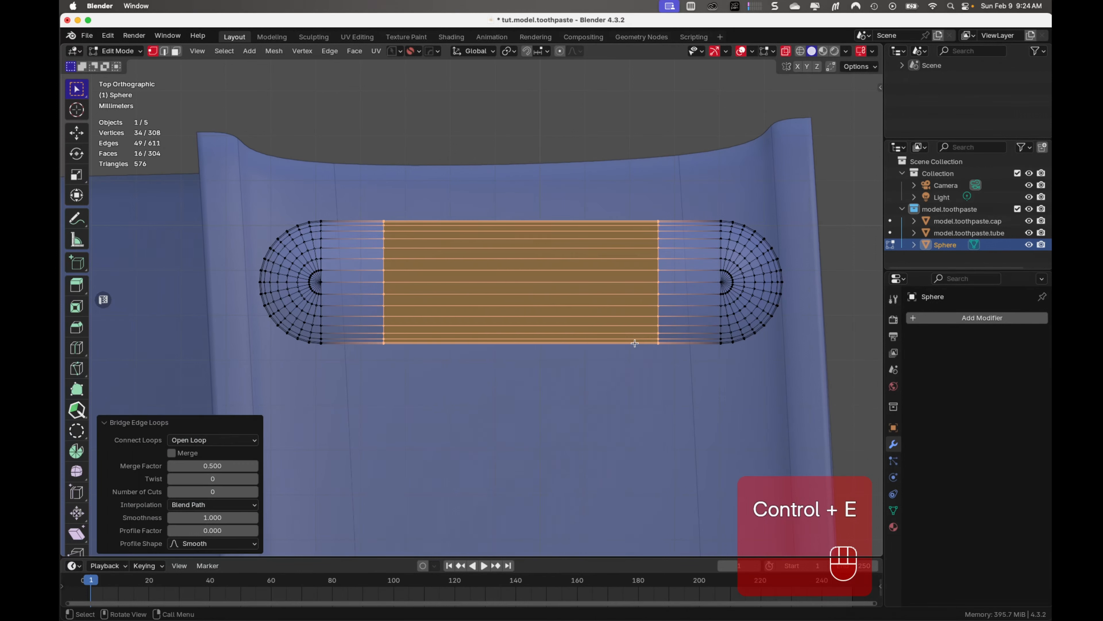
key(Tab)
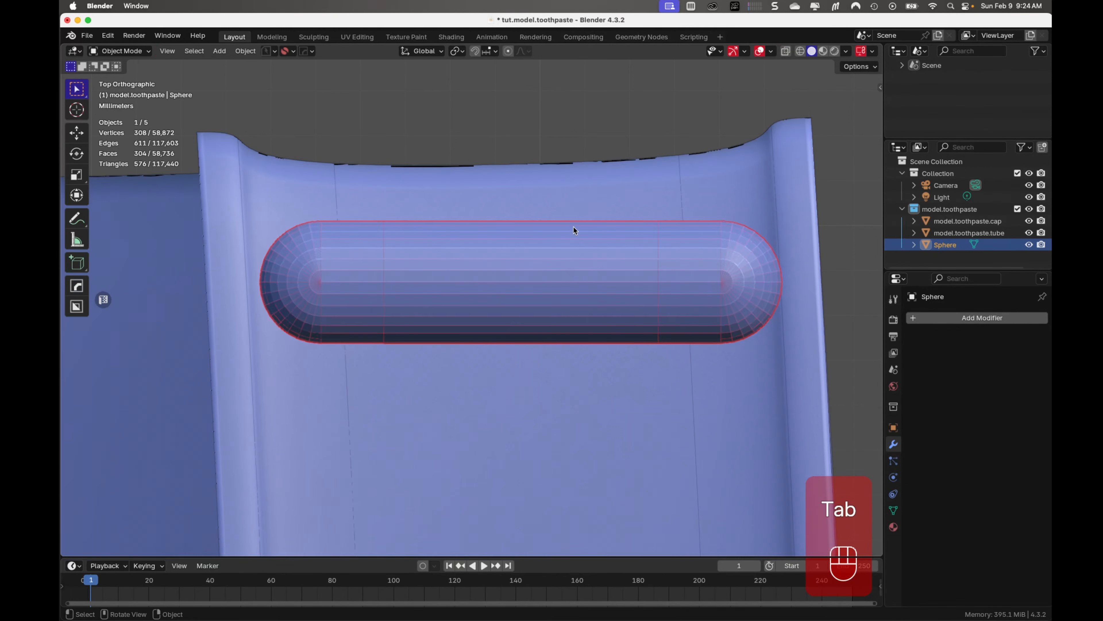
In back view, lower the pill-shaped bar 0.005 m along Z into the surface of the tube's ridged end
scroll(573, 237, down, 1)
click(770, 261)
middle_drag(771, 261, 621, 314)
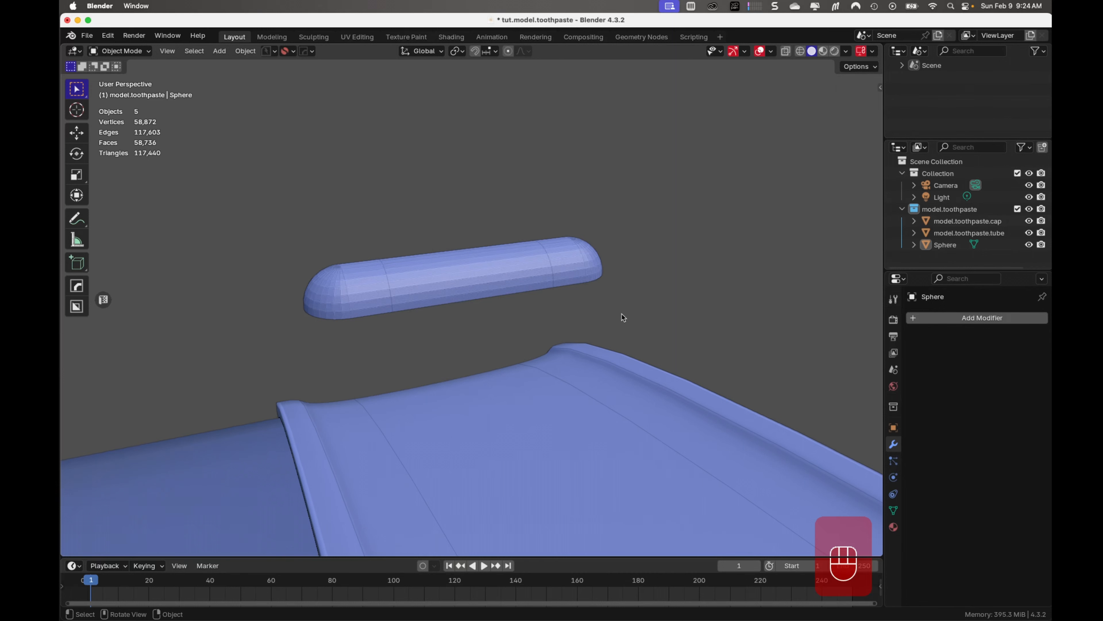
key(KP_1)
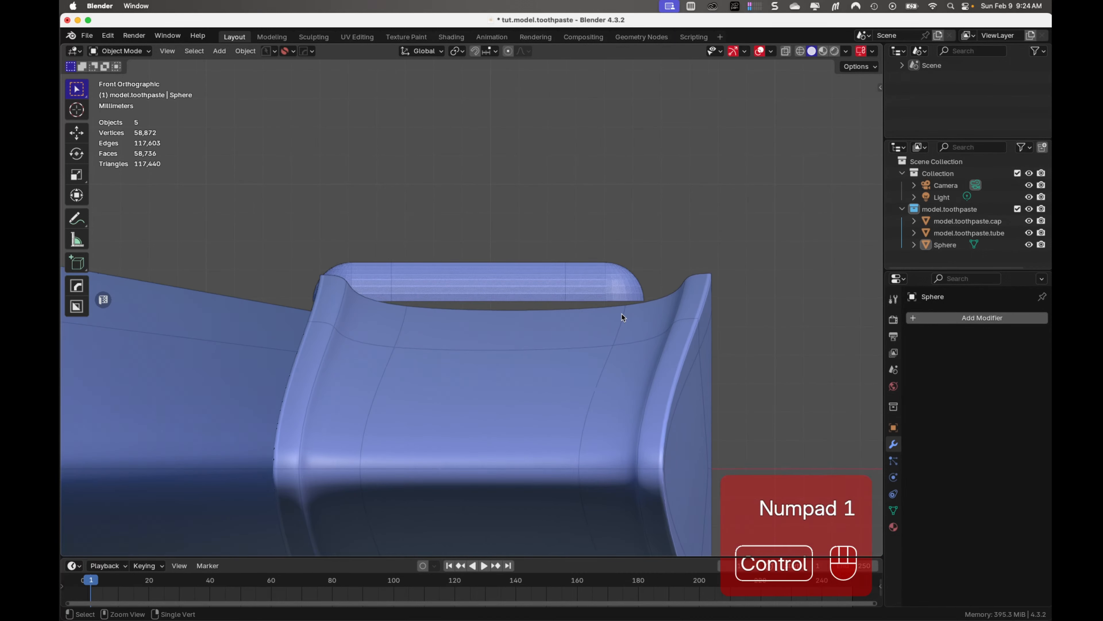
key(ctrl+KP_1)
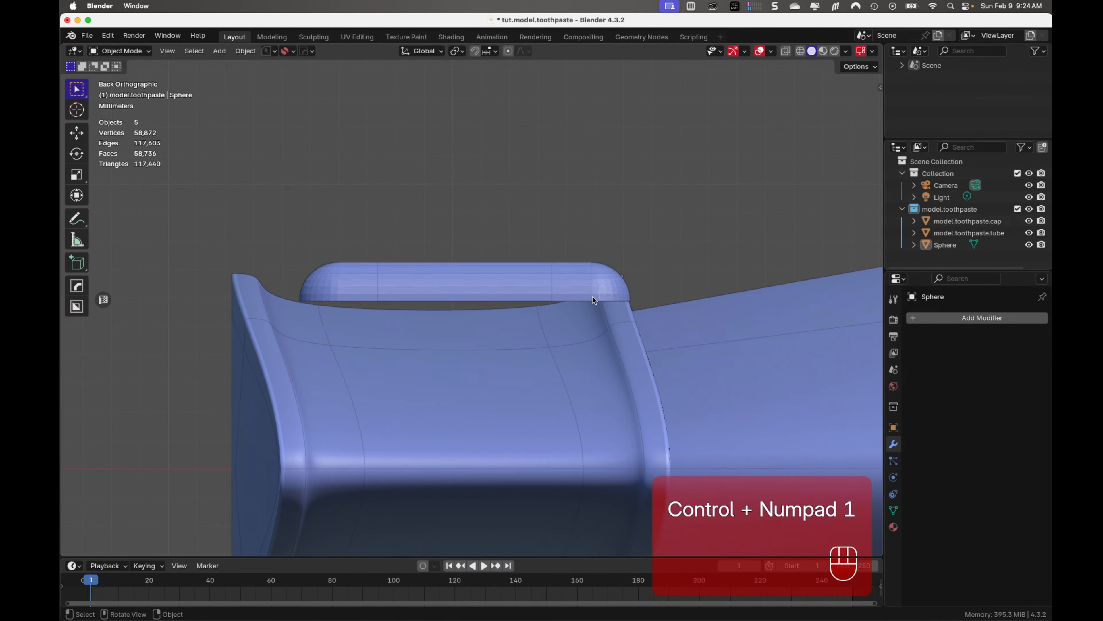
click(569, 267)
key(g)
key(z)
key(g)
key(z)
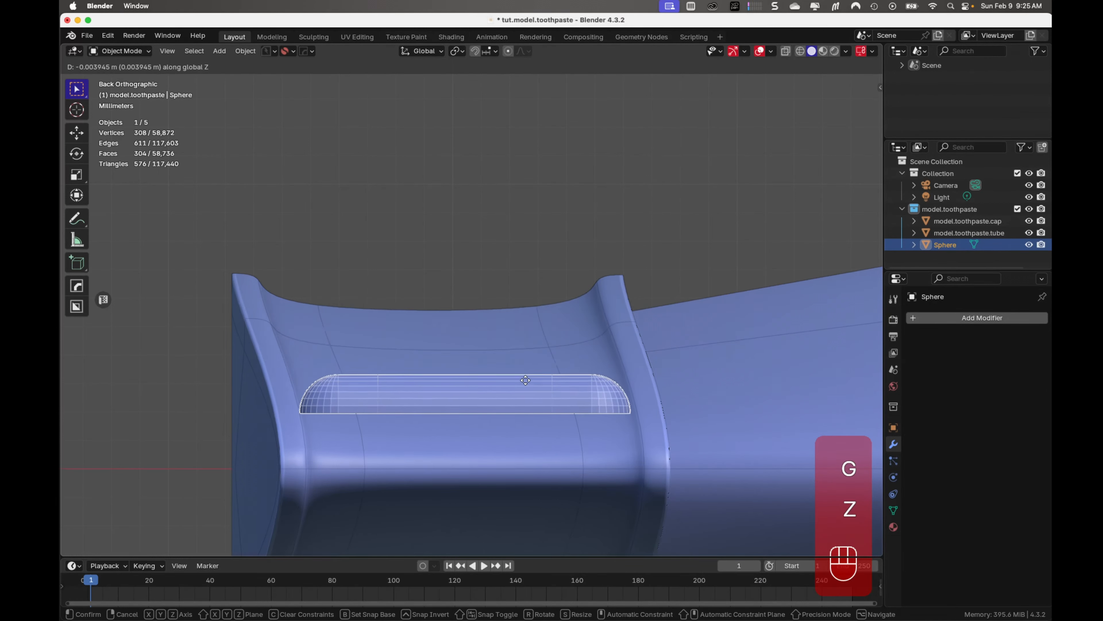
click(515, 410)
Deselect the bar and examine from several angles how it sits between the two ridges of the tube's end
mouse_move(530, 390)
middle_down()
mouse_move(560, 358)
mouse_move(550, 381)
middle_up()
middle_drag(438, 410, 417, 408)
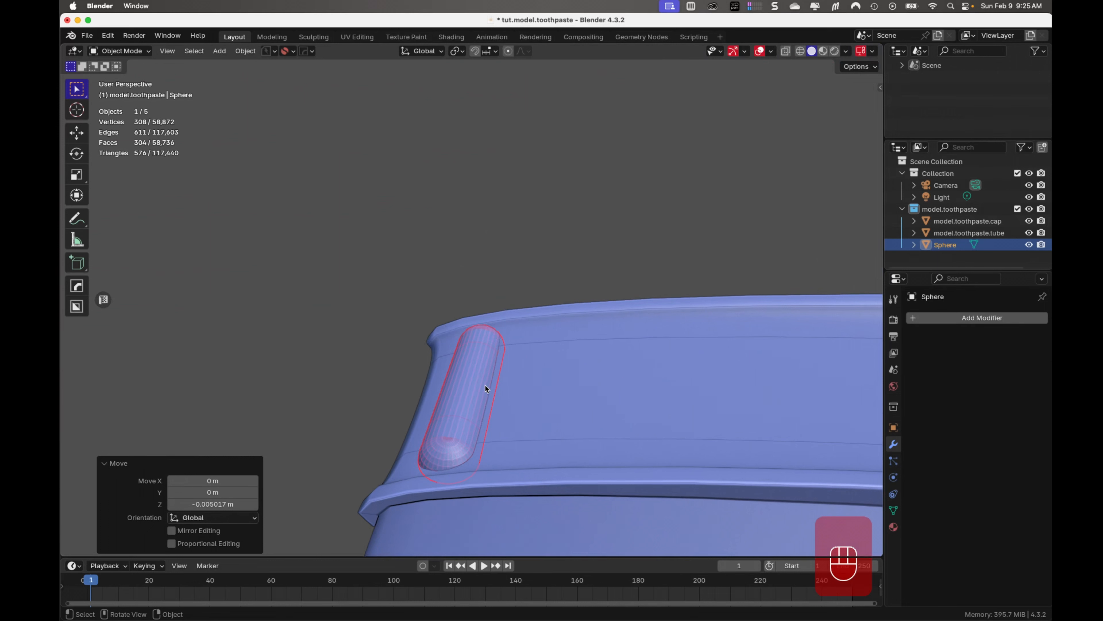
key(alt+a)
middle_drag(482, 389, 505, 380)
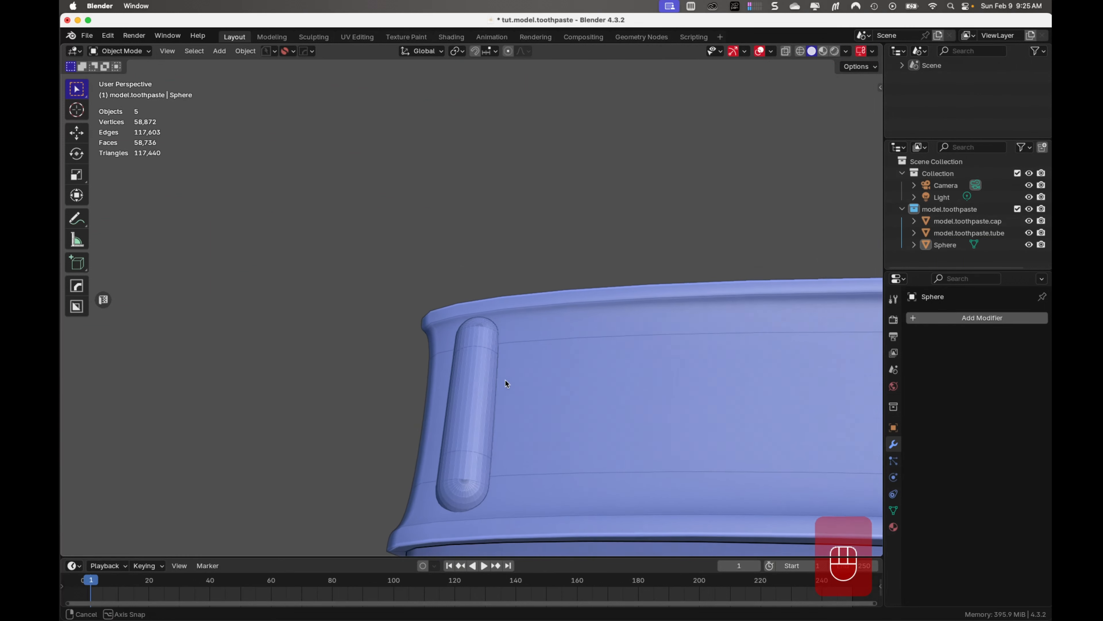
scroll(505, 381, down, 3)
shift+middle_drag(591, 383, 320, 384)
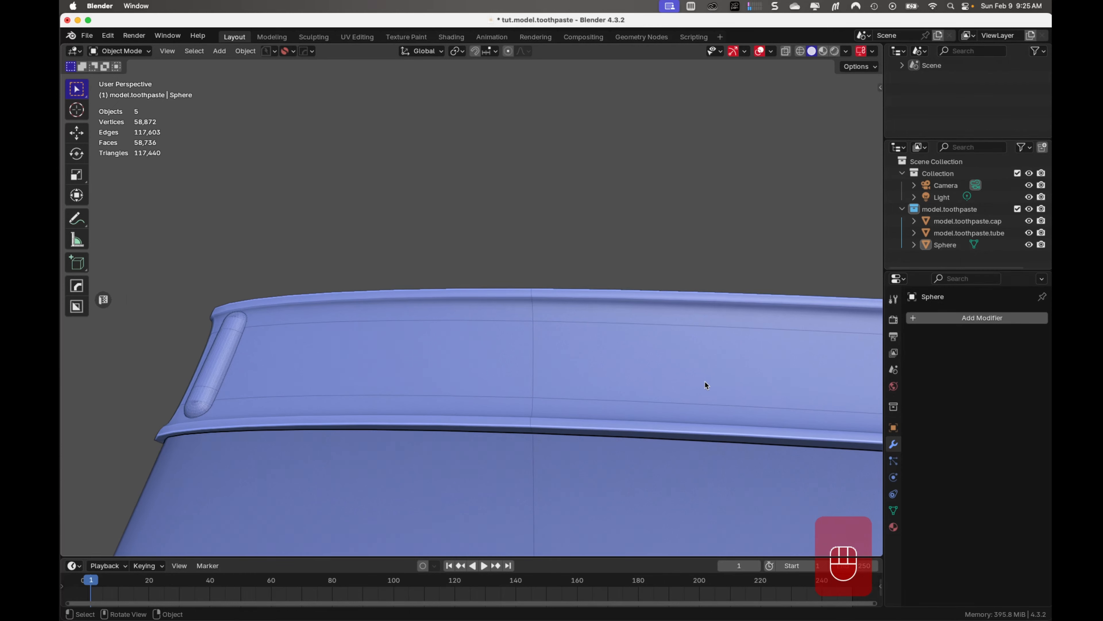
middle_drag(706, 382, 673, 365)
In top view, add an Array modifier to the bar with count 2 and relative offset factors X 0, Y 1, Z 0
key(KP_7)
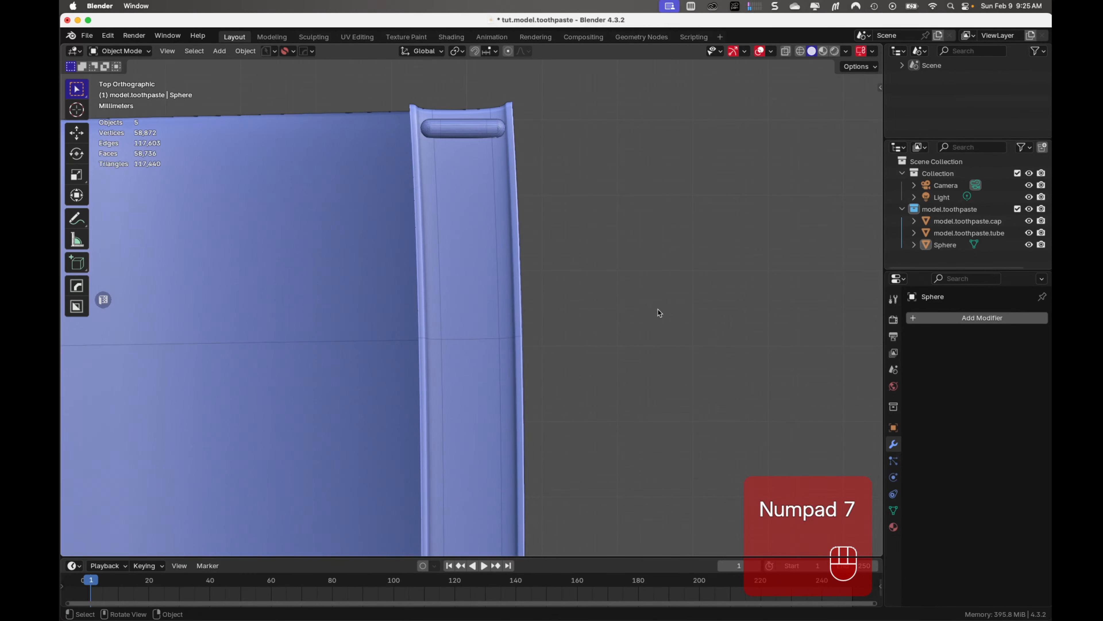
scroll(652, 312, down, 3)
shift+middle_drag(571, 322, 573, 215)
scroll(572, 215, down, 5)
click(471, 216)
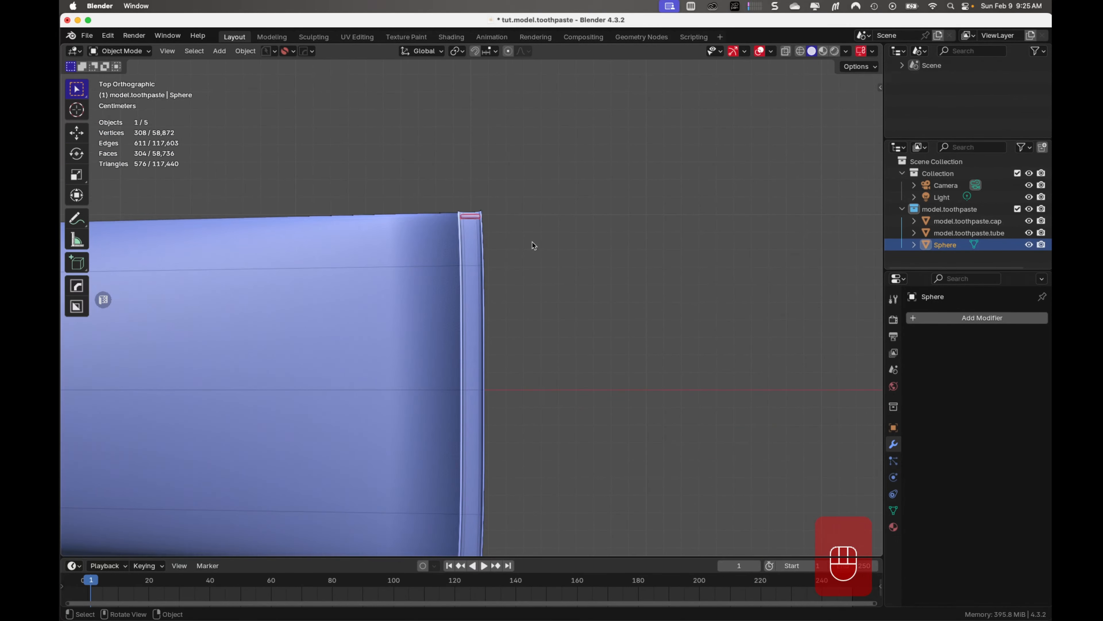
shift+middle_drag(506, 358, 534, 300)
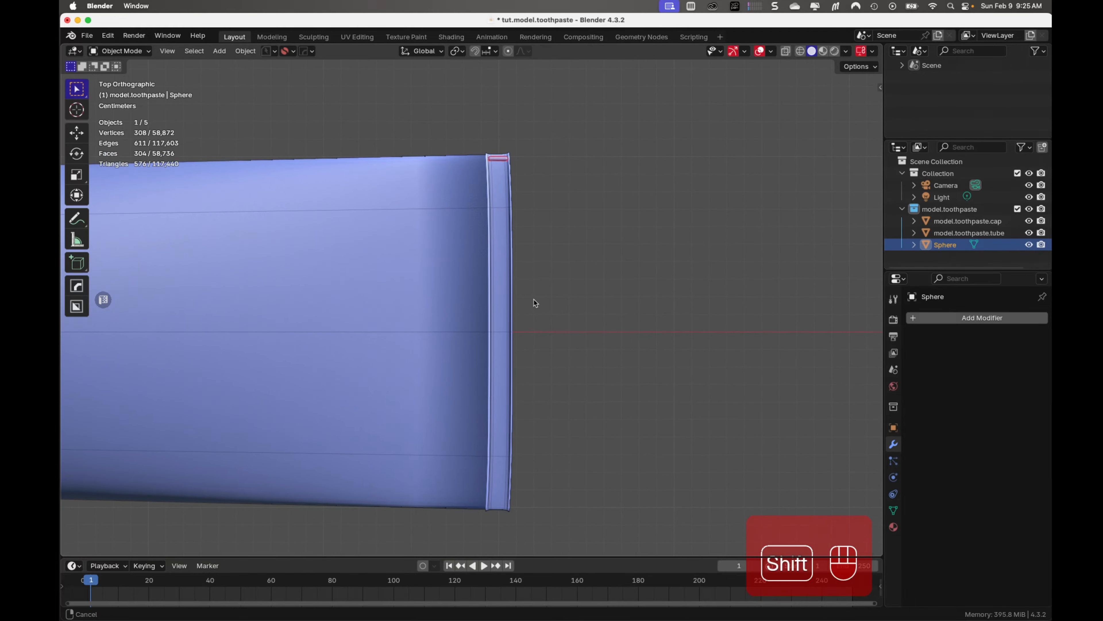
click(951, 316)
mouse_move(948, 316)
click(787, 315)
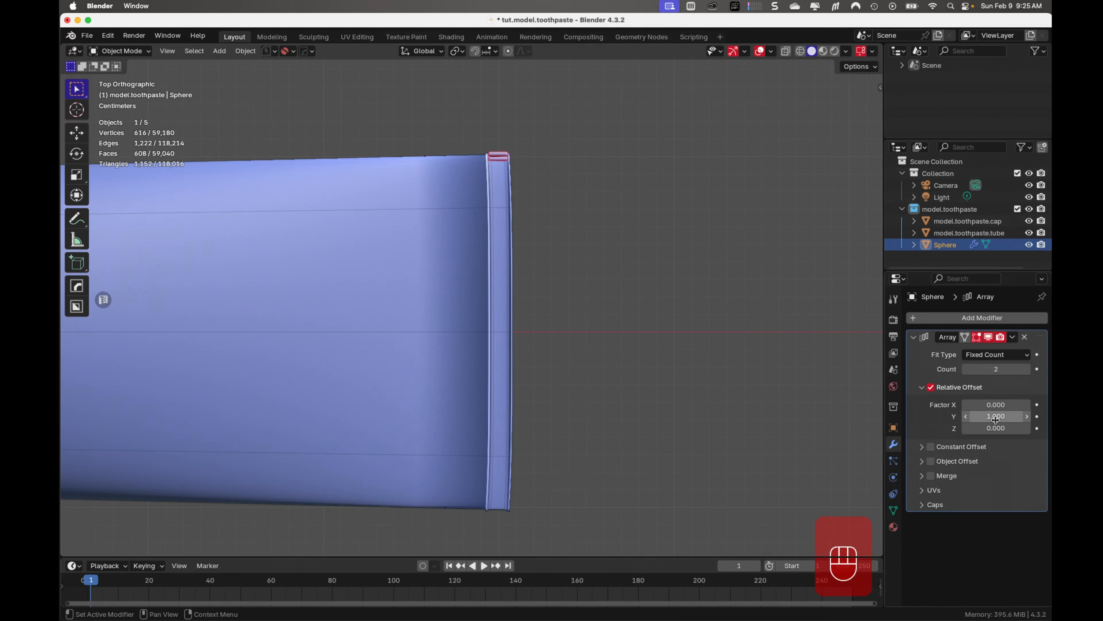
Set the Array modifier's relative offset Y factor to -1 so the bars repeat inward across the tube's end
click(994, 416)
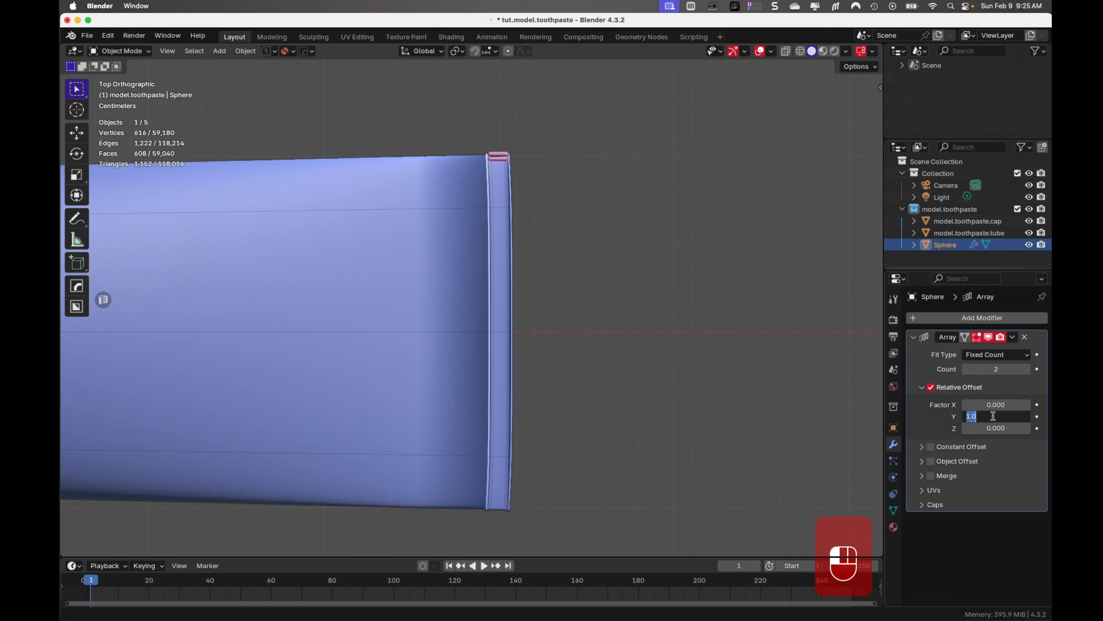
key(BackSpace)
key(Return)
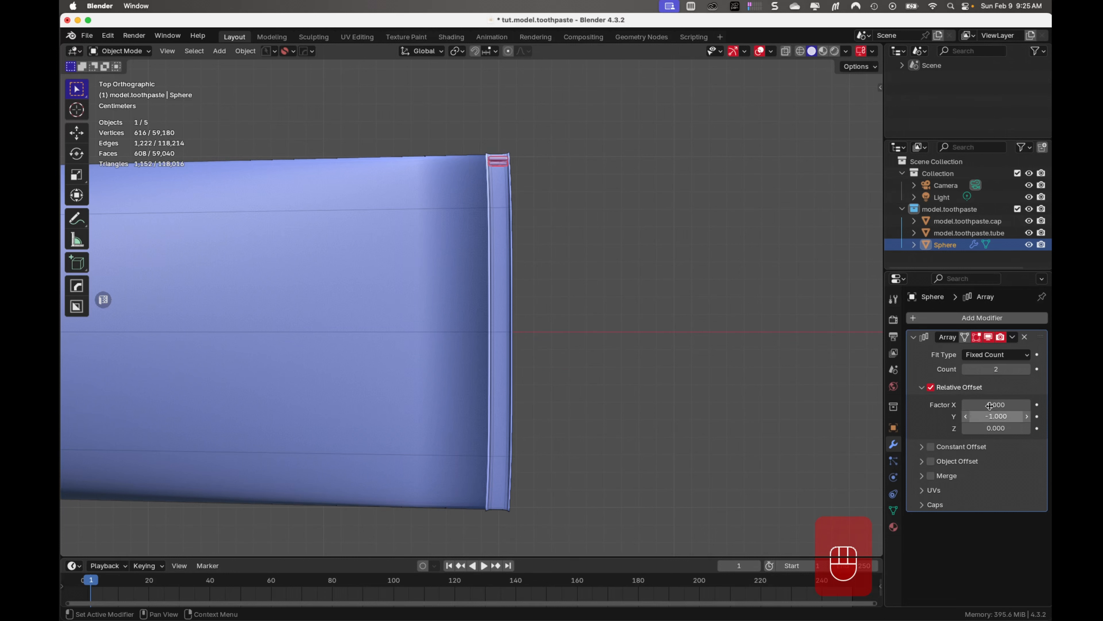
Raise the bar's array count to 73 so the row spans the full width of the tube's ridged end
click(1028, 370)
click(1028, 371)
click(1028, 370)
click(1028, 371)
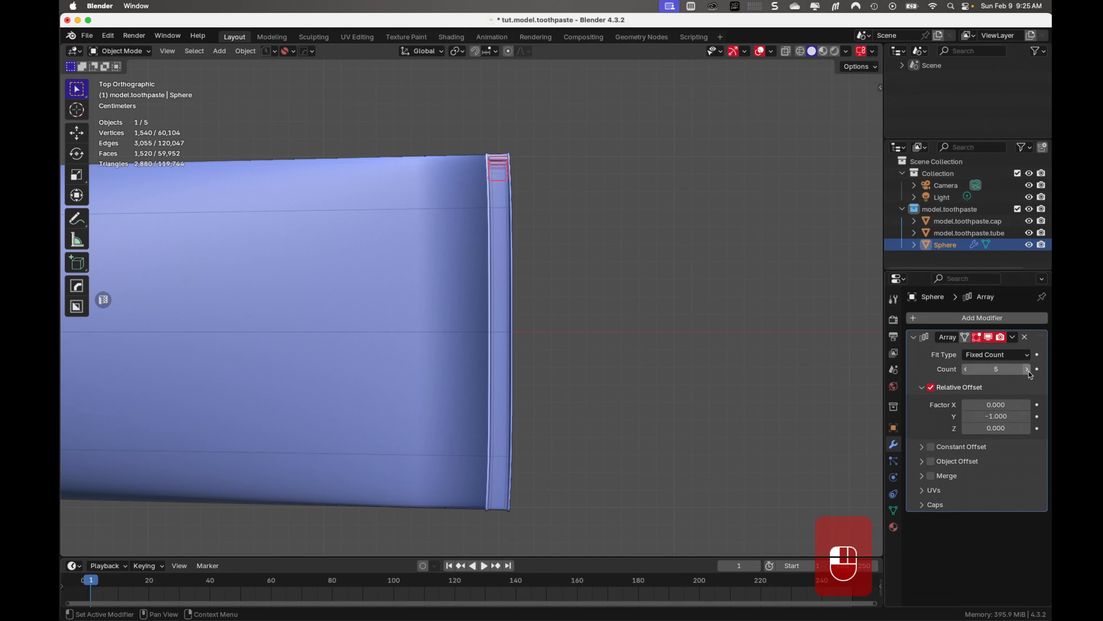
click(1028, 371)
click(1028, 371)
click(1028, 371)
click(1028, 371)
click(1028, 370)
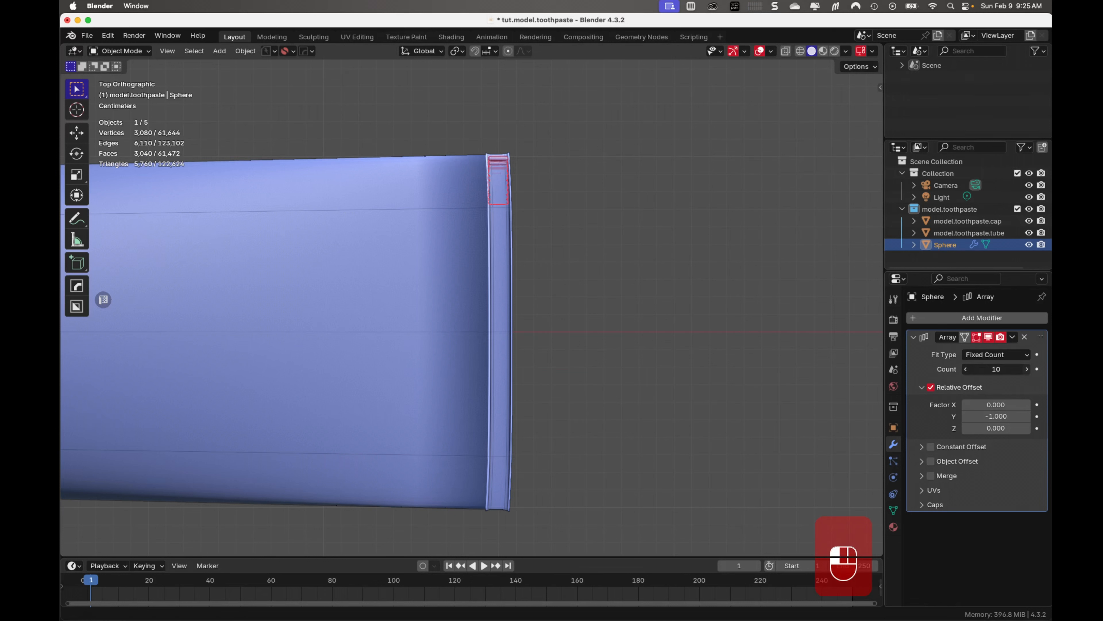
drag(998, 371, 1039, 372)
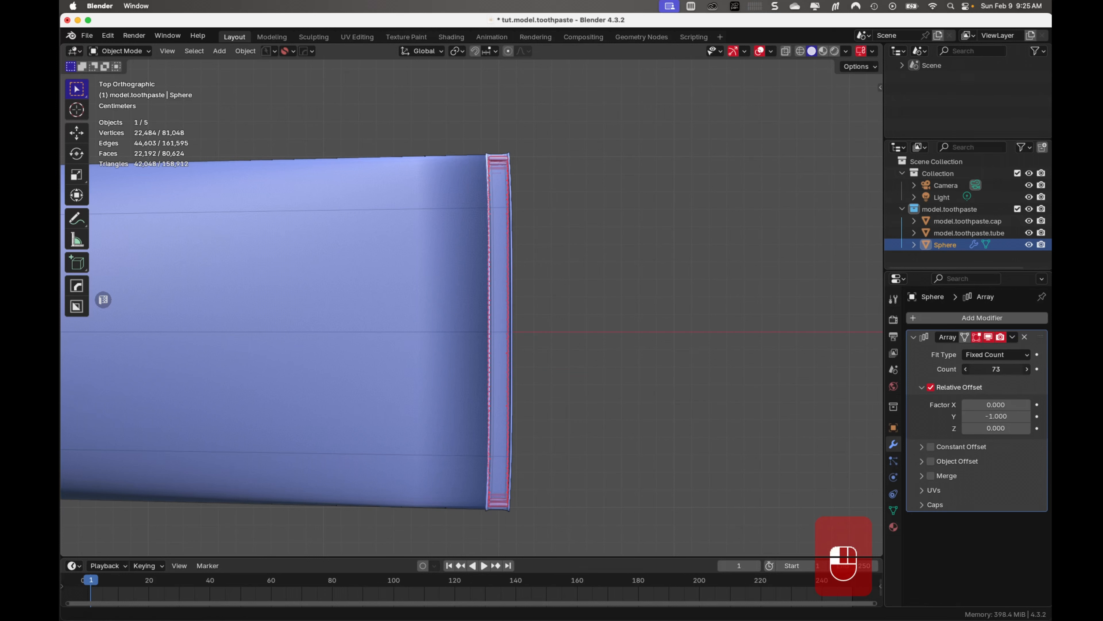
middle_drag(594, 323, 612, 353)
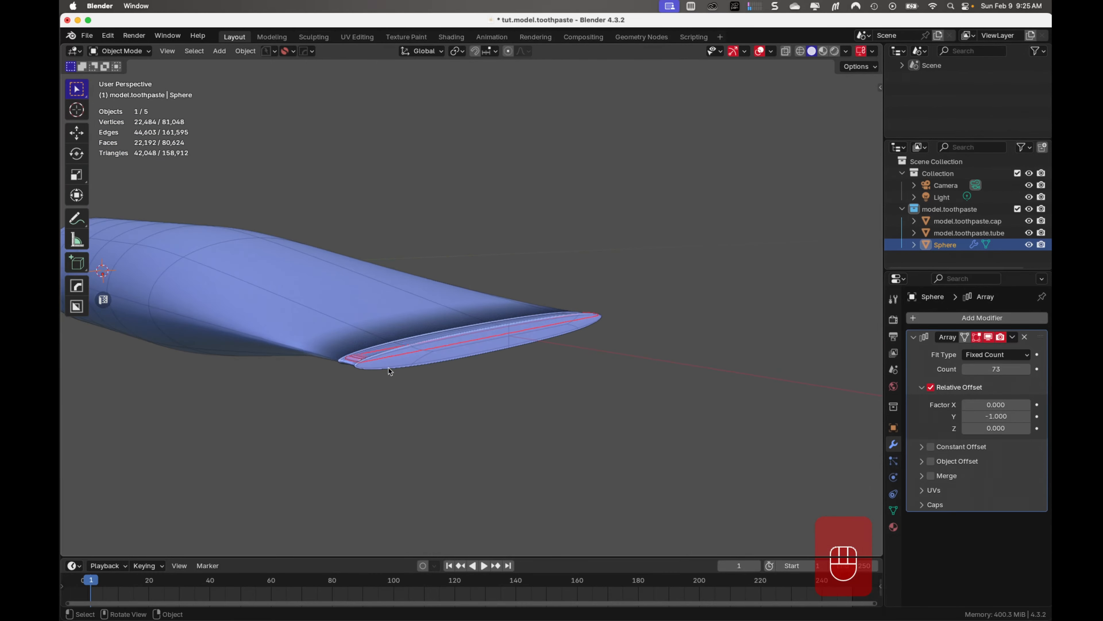
middle_drag(396, 360, 490, 413)
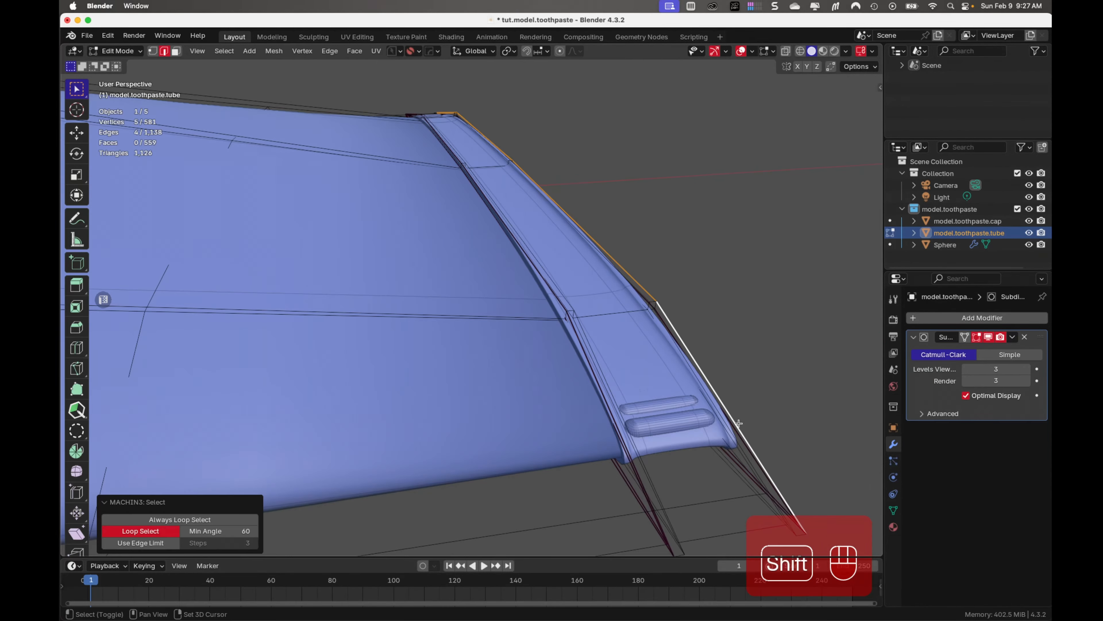
Duplicate the selected outer rim edges of the tube in place, separate them into their own object, and return to Object Mode
key(shift+d)
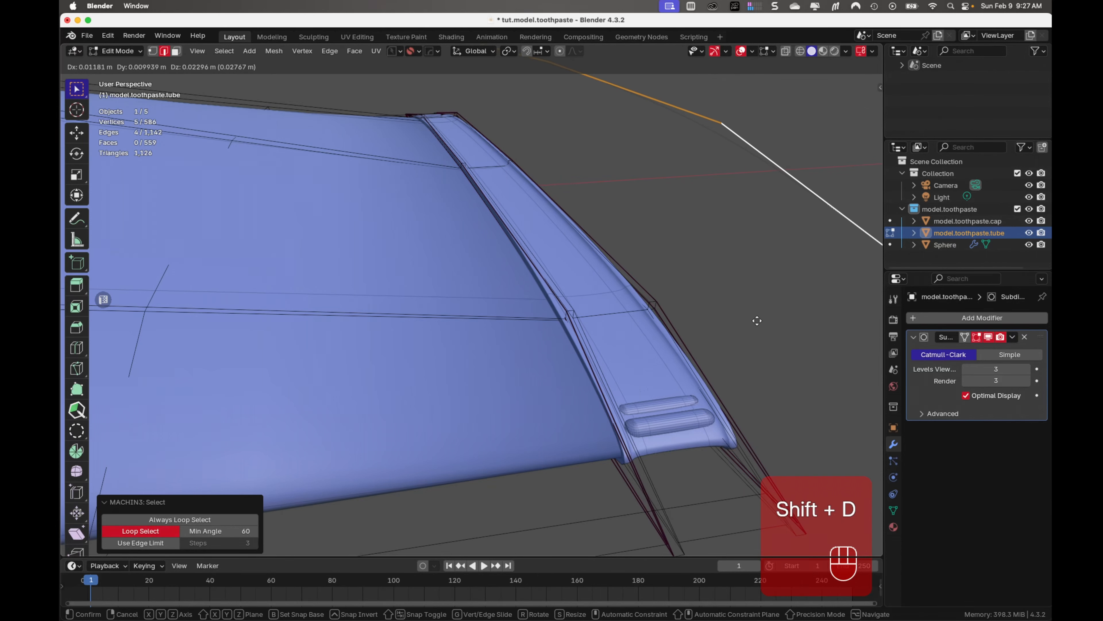
right_click(741, 360)
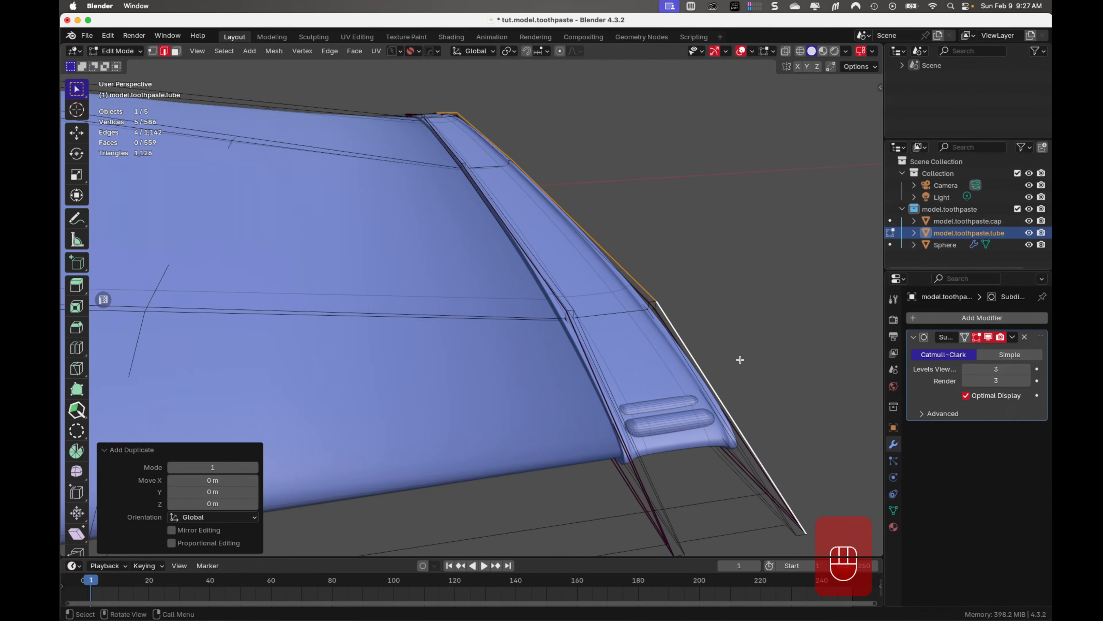
key(p)
click(741, 360)
key(Tab)
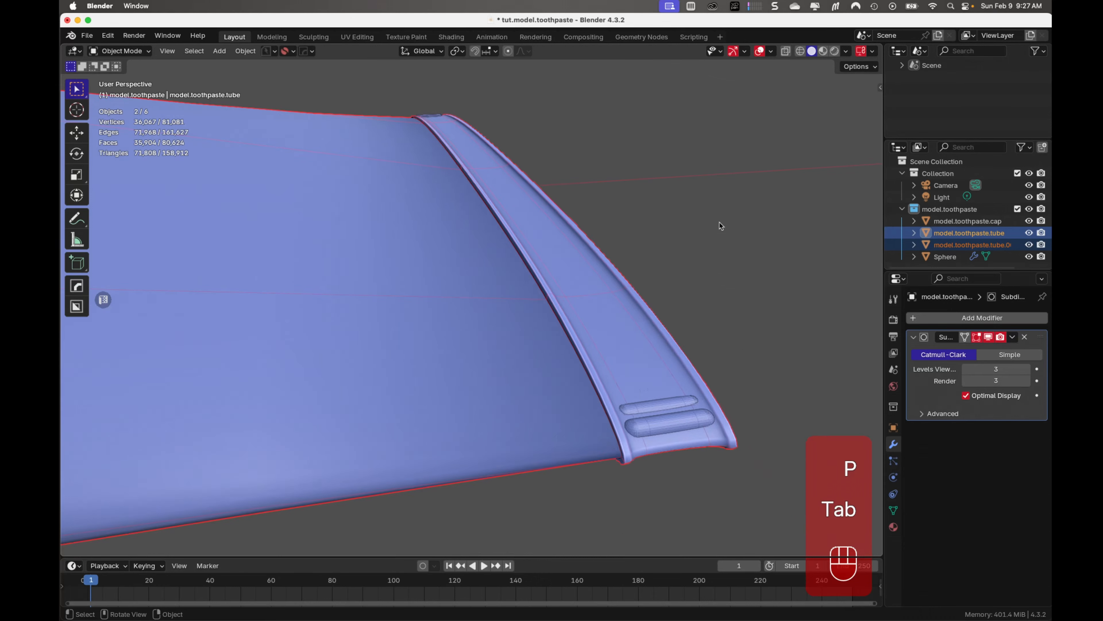
Select only the separated rim-edge object, model.toothpaste.tube.001, and convert it to a curve
scroll(724, 256, down, 1)
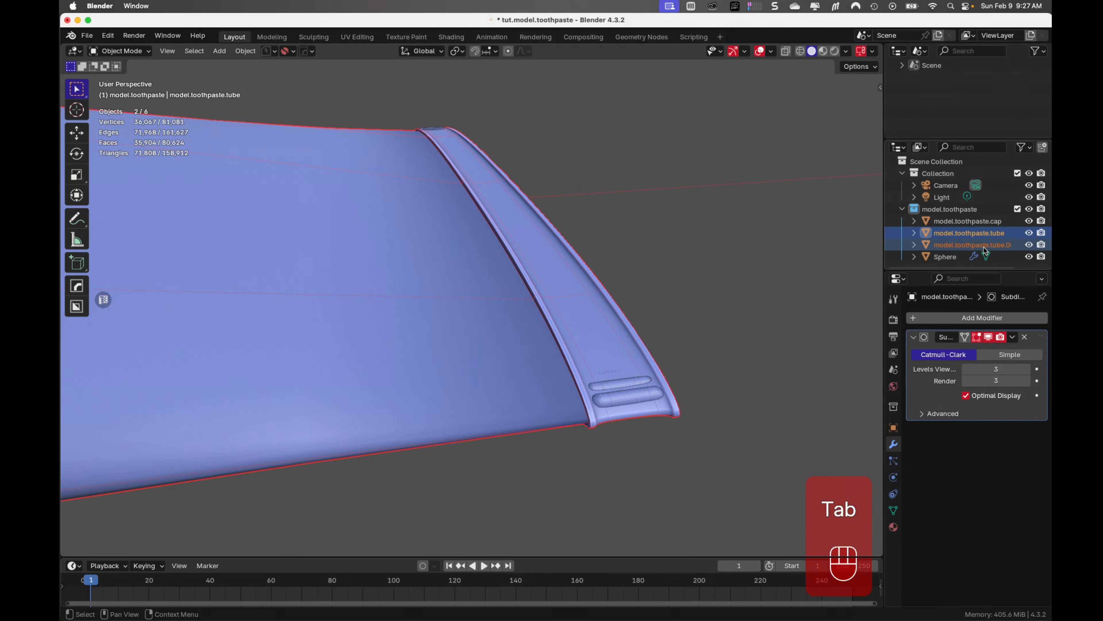
click(1012, 246)
scroll(751, 371, up, 1)
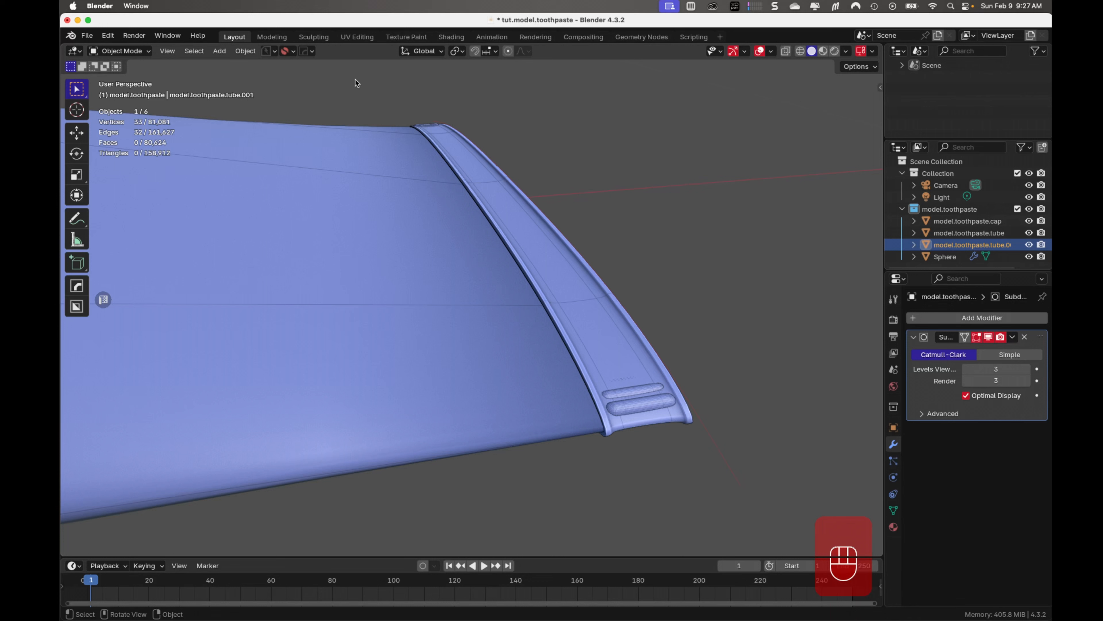
click(246, 52)
mouse_move(306, 407)
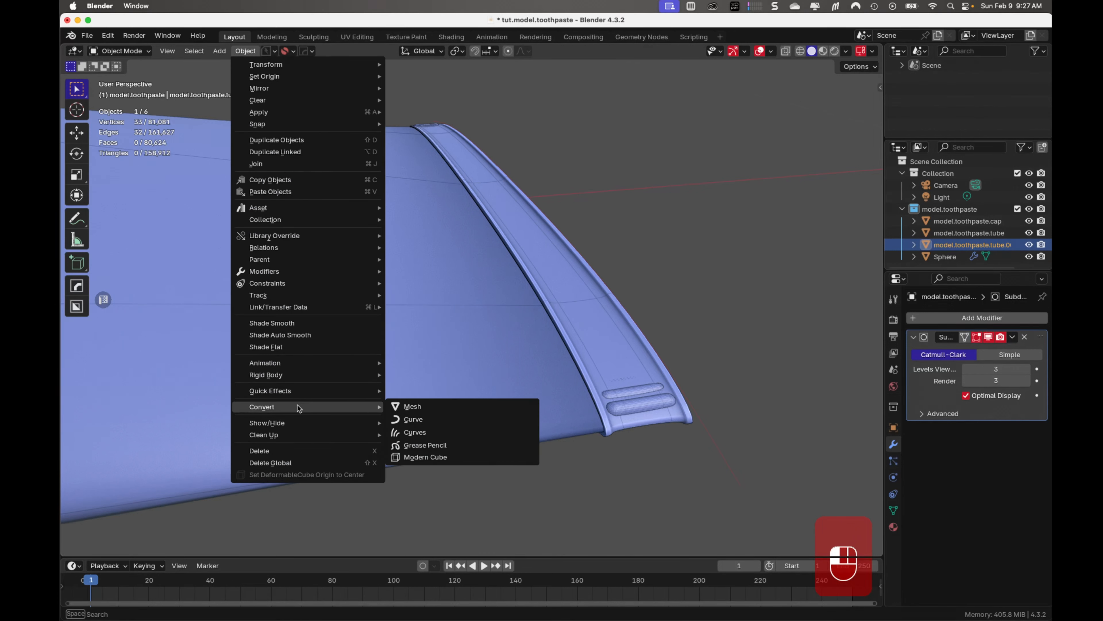
click(430, 419)
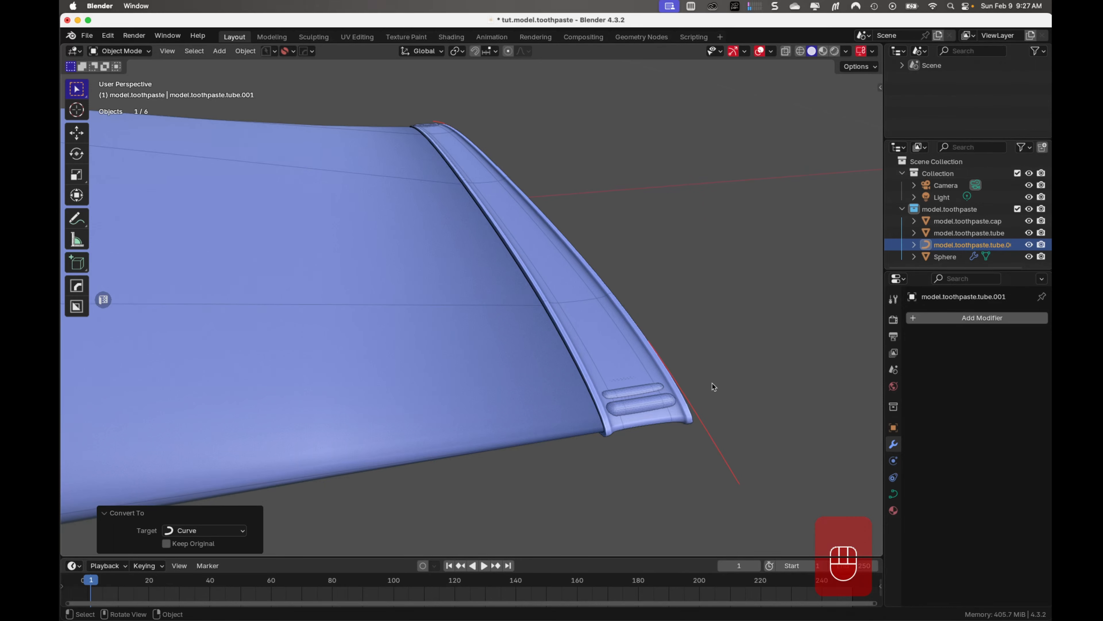
Add a Curve modifier to the arrayed bar, using the converted rim curve as its curve object, and check where the row lands
click(663, 403)
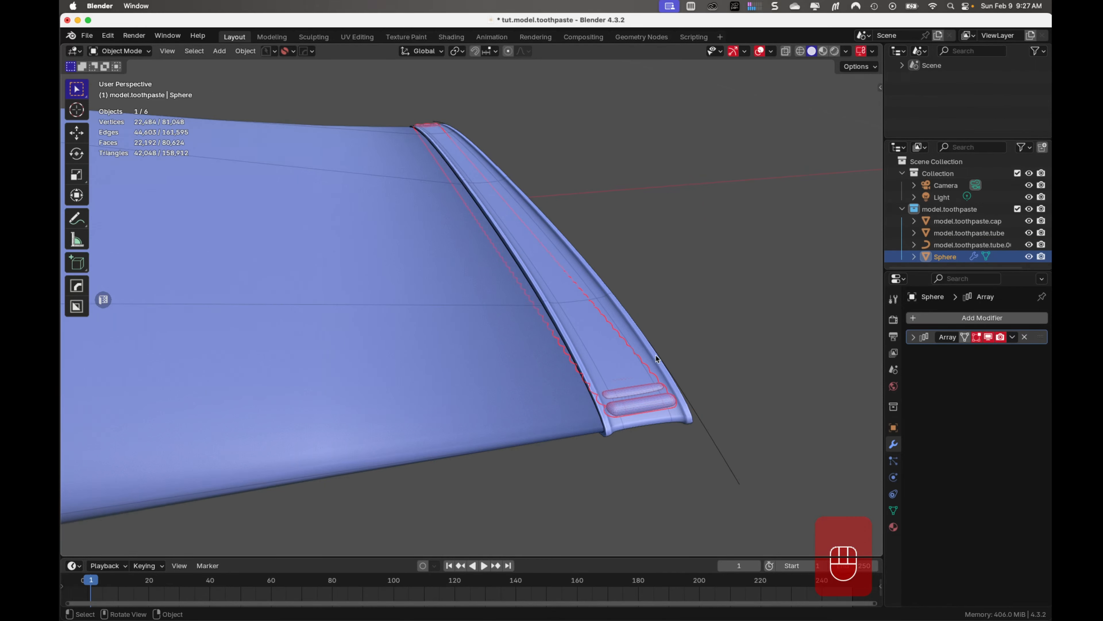
mouse_move(652, 359)
middle_down()
mouse_move(697, 357)
mouse_move(645, 373)
middle_up()
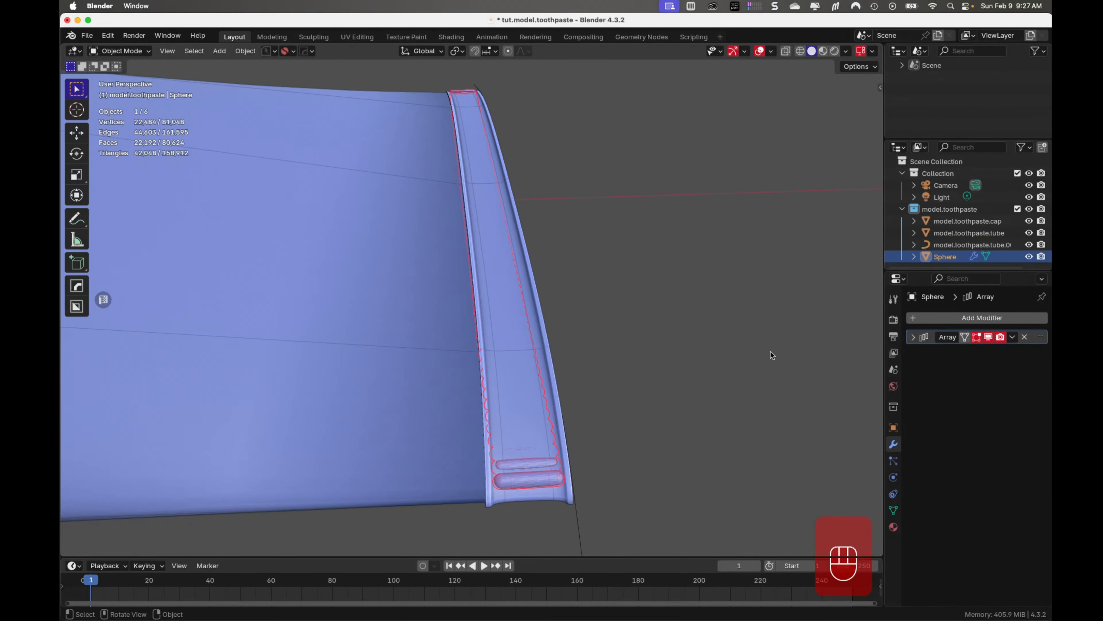
click(948, 317)
mouse_move(948, 320)
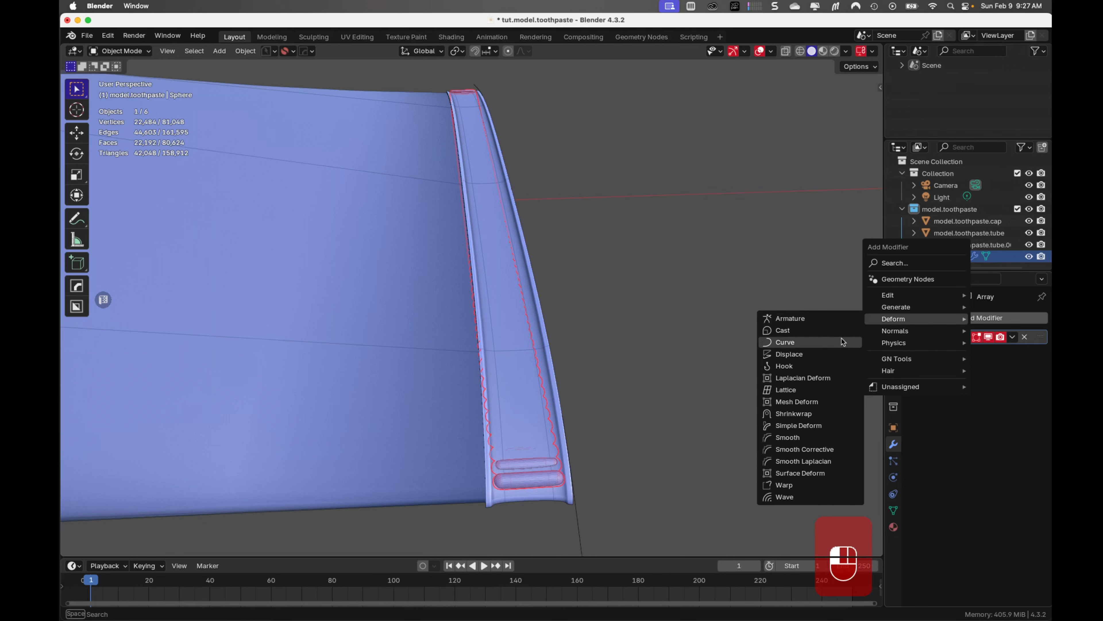
click(841, 342)
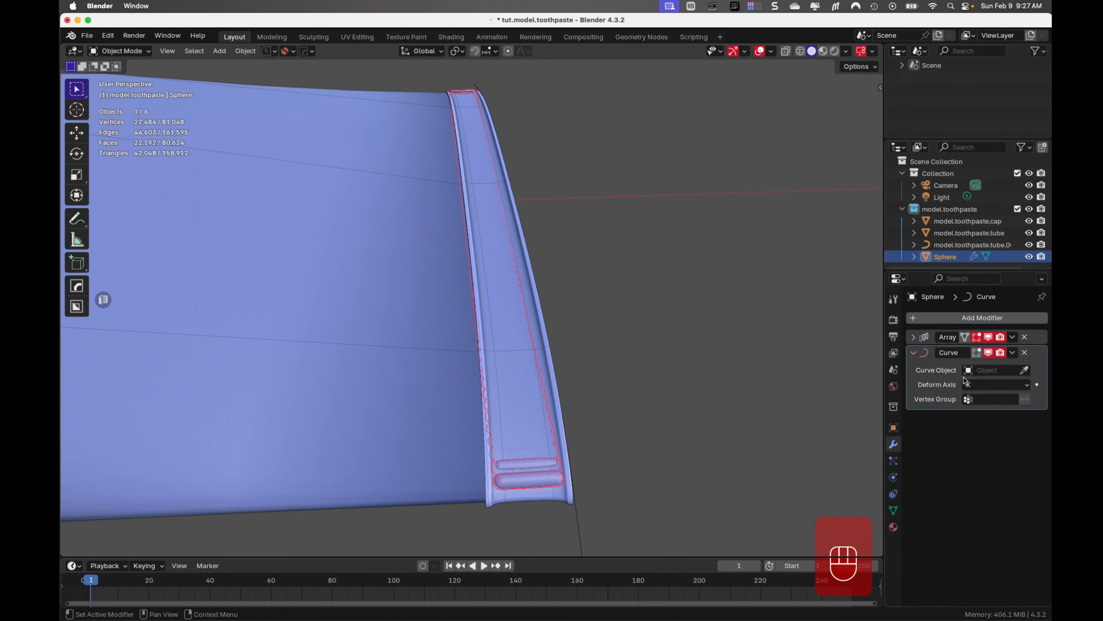
click(1025, 369)
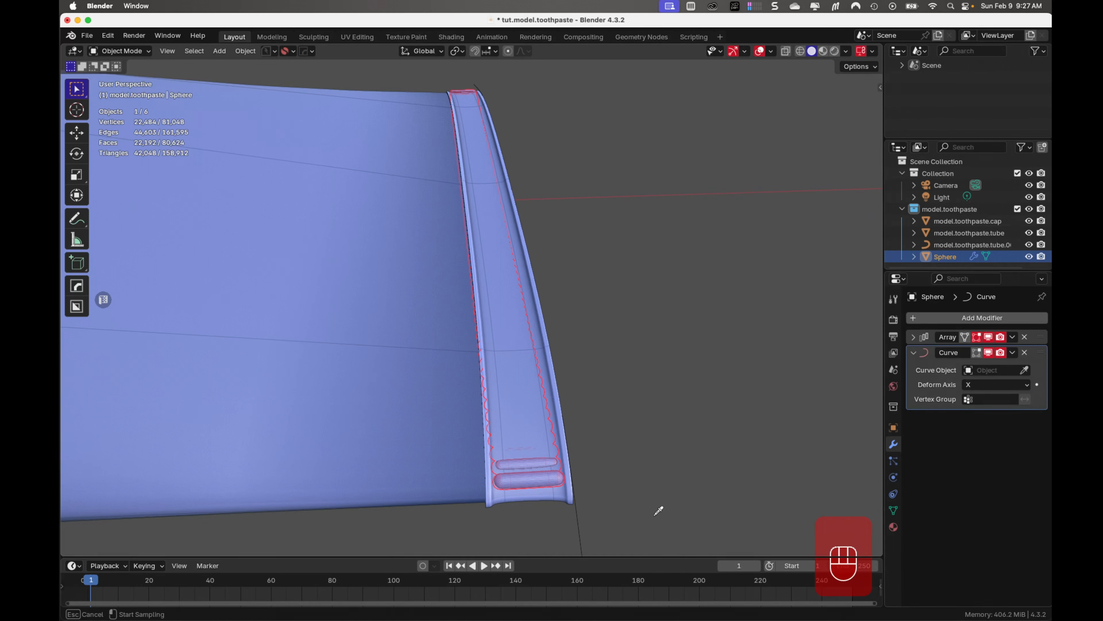
click(579, 529)
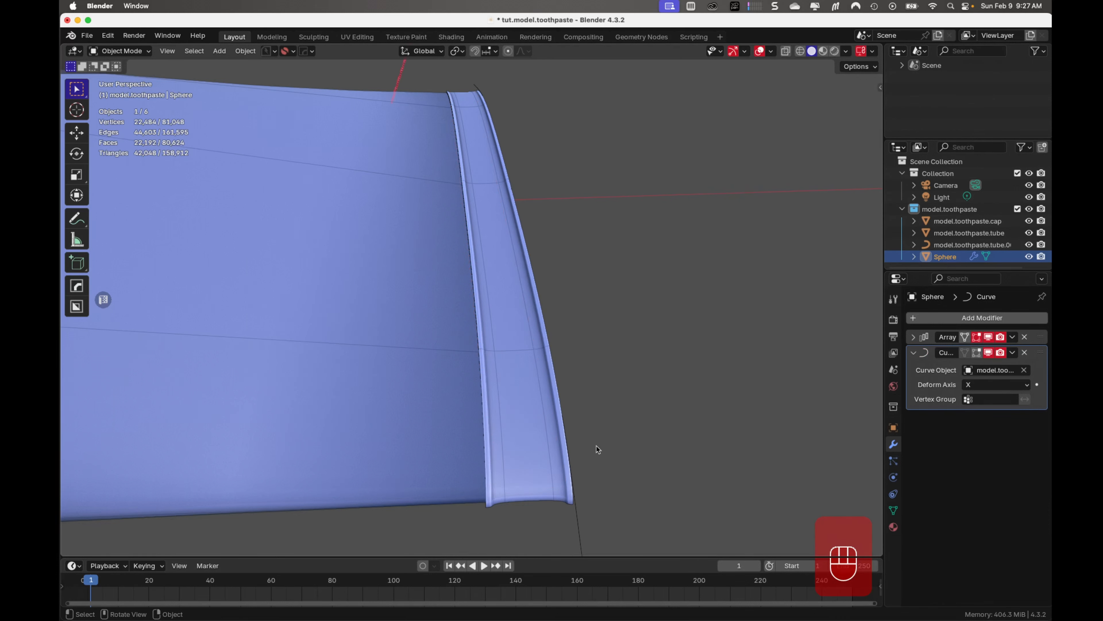
scroll(547, 384, down, 3)
middle_drag(547, 384, 602, 387)
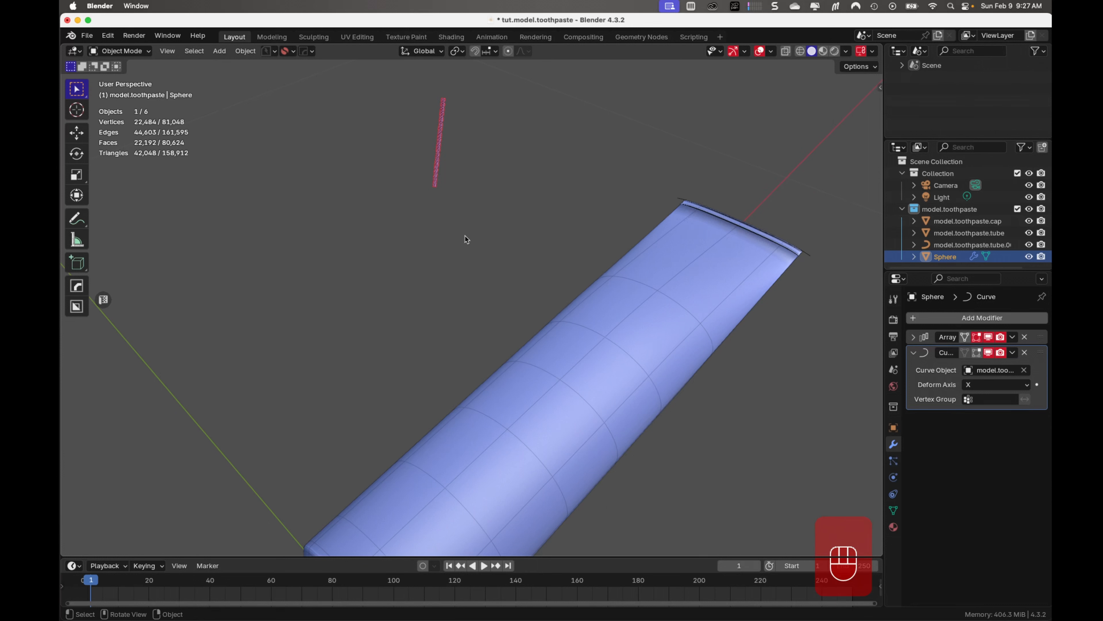
scroll(462, 213, up, 8)
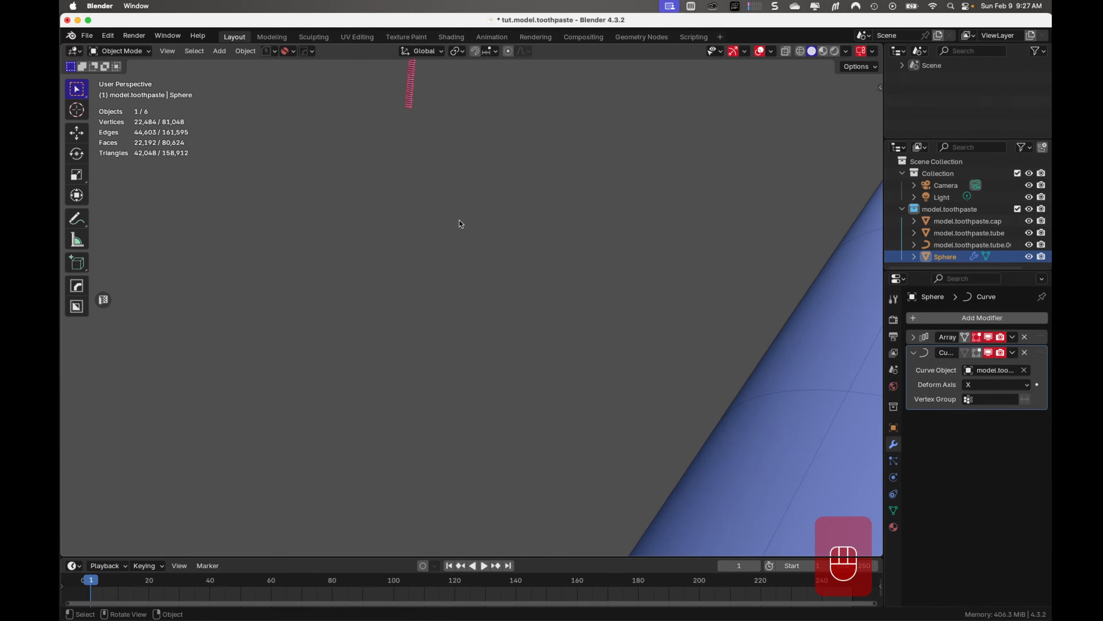
shift+middle_drag(457, 211, 480, 334)
scroll(487, 272, down, 3)
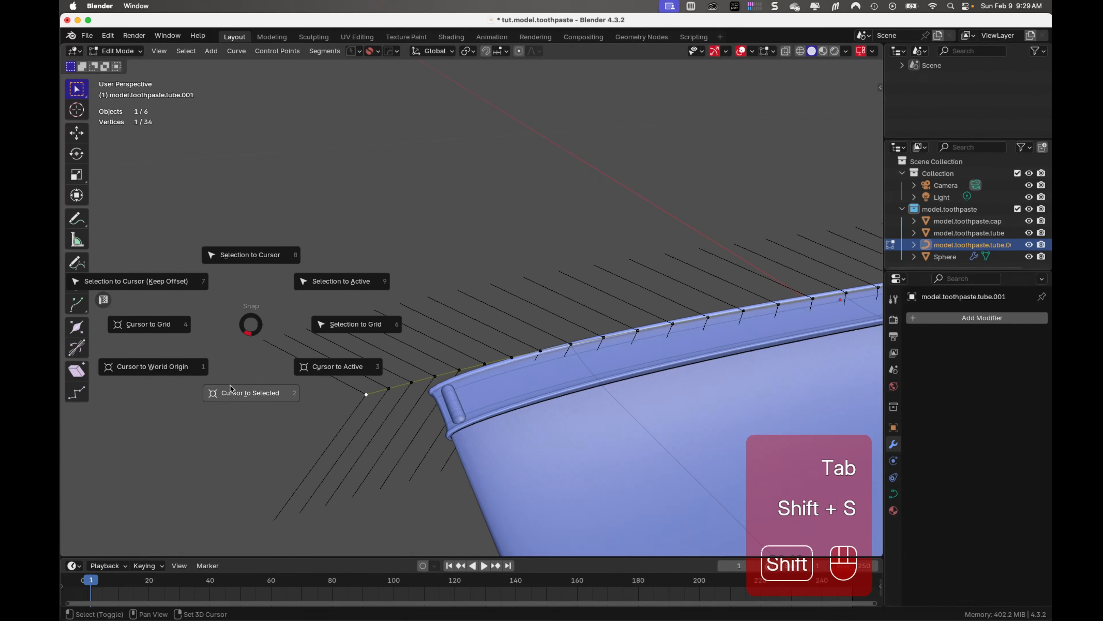
Snap the 3D cursor to the rim curve's selected end point and set the curve's origin to the 3D cursor
click(230, 385)
key(Tab)
click(246, 50)
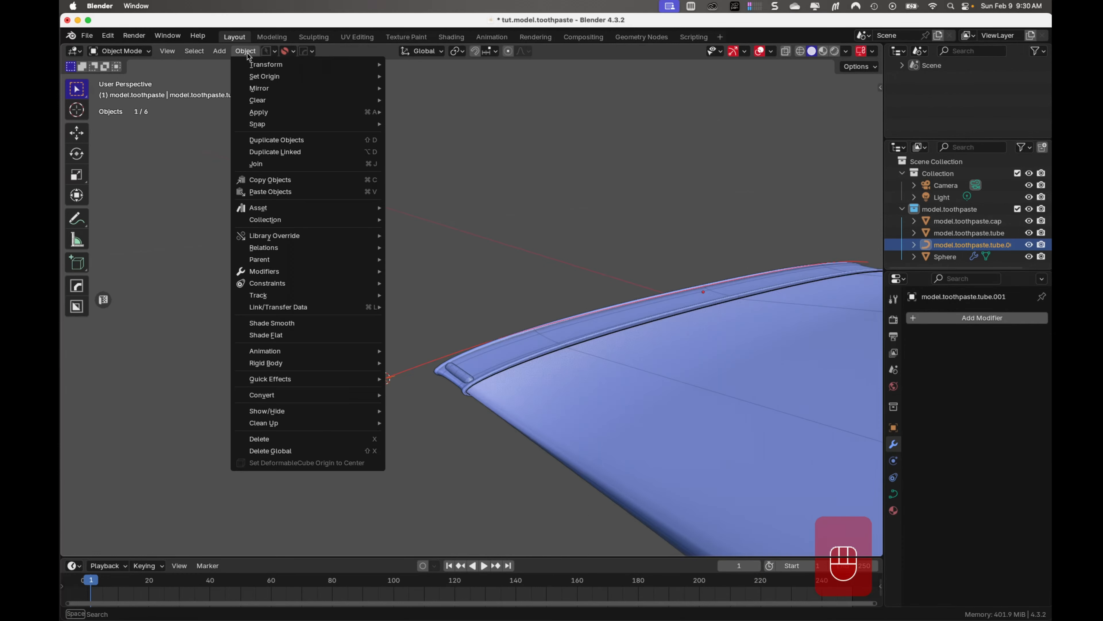
mouse_move(252, 78)
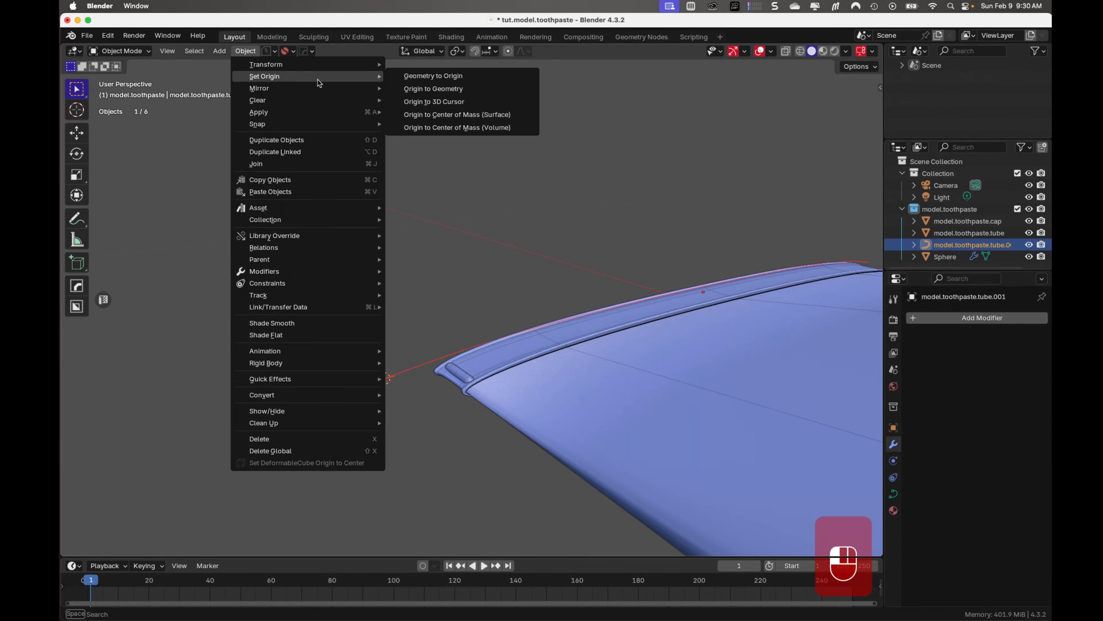
click(432, 101)
key(Tab)
middle_drag(475, 273, 385, 404)
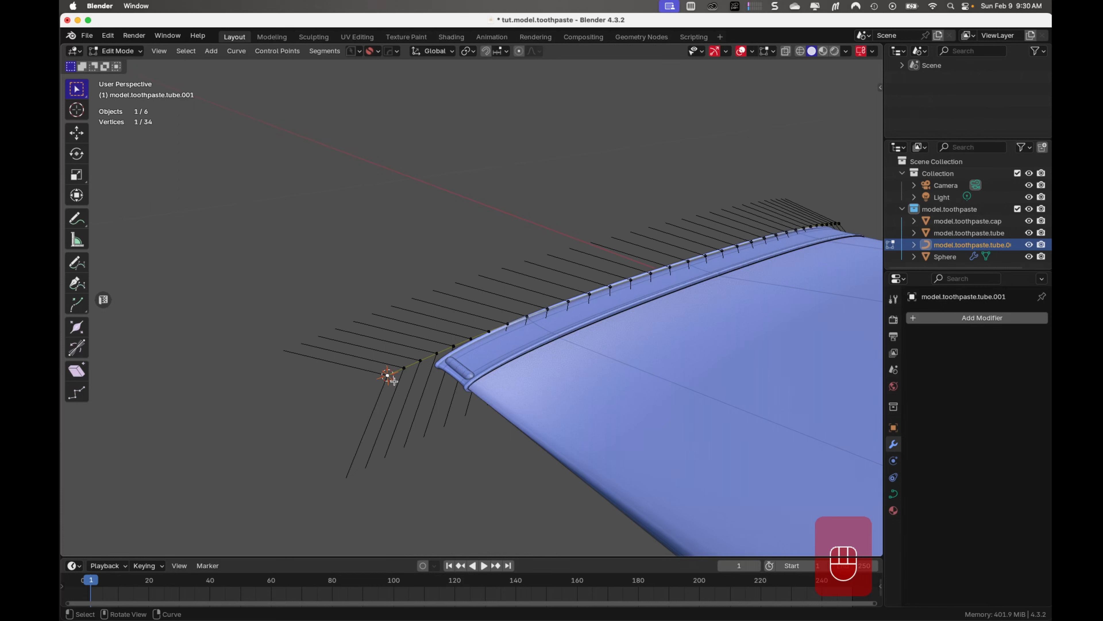
scroll(394, 381, down, 1)
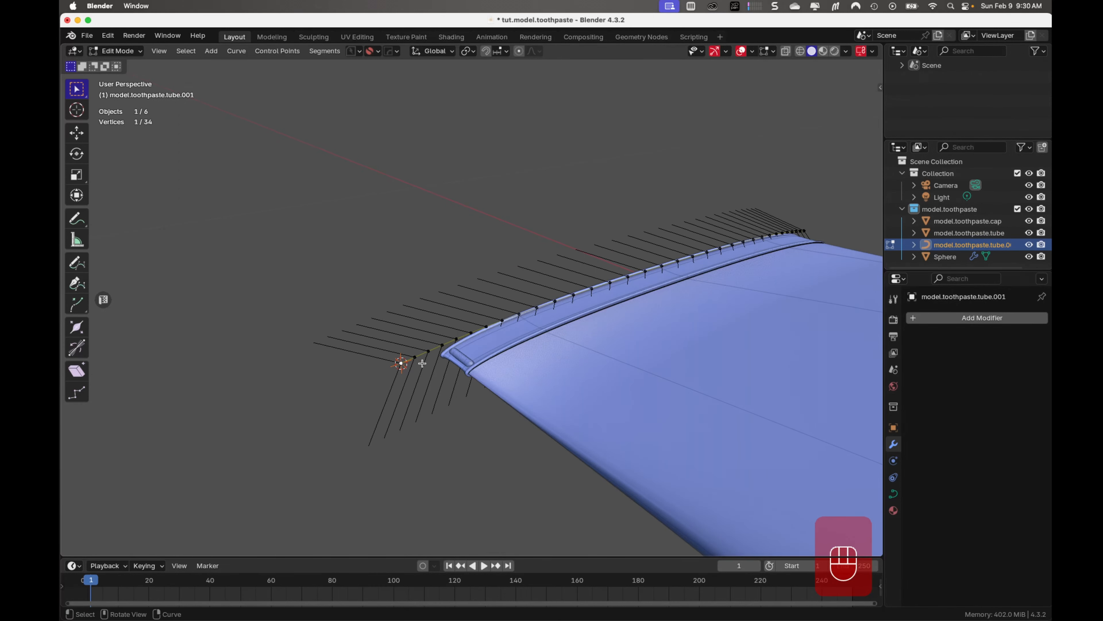
key(Tab)
Select the pill-shaped bar and turn on viewport display for its Array and Curve modifiers
scroll(521, 165, down, 2)
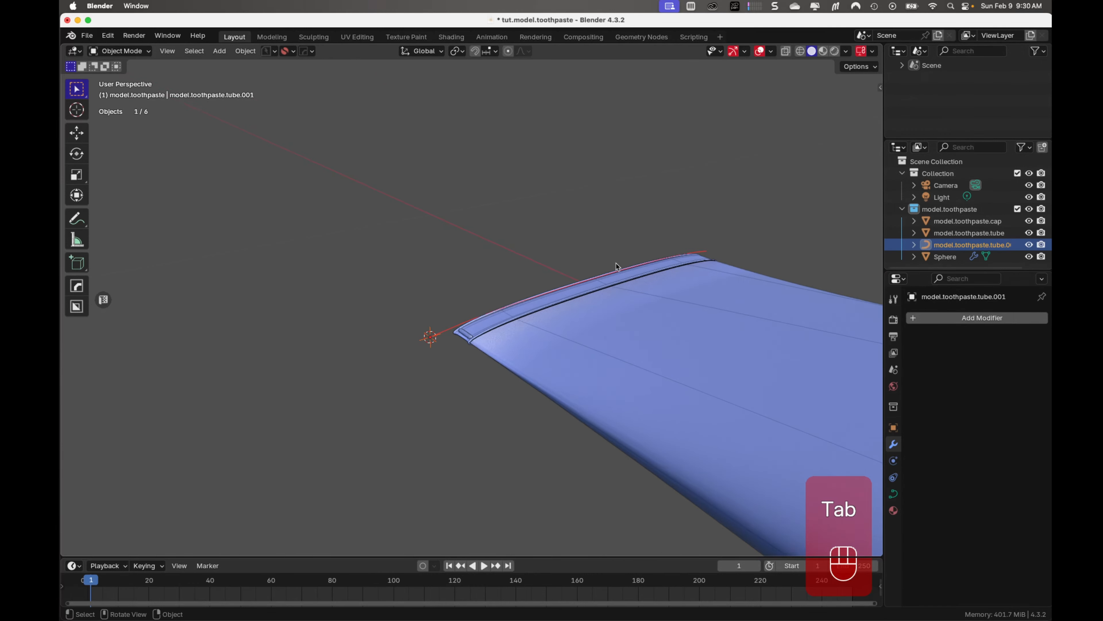
middle_drag(617, 263, 504, 287)
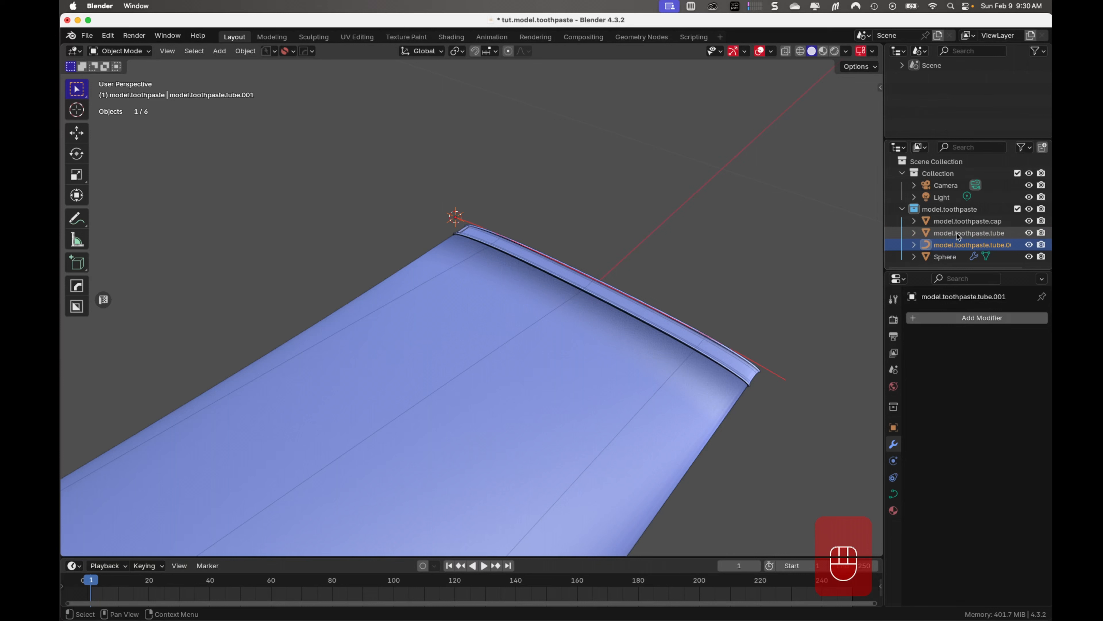
click(947, 257)
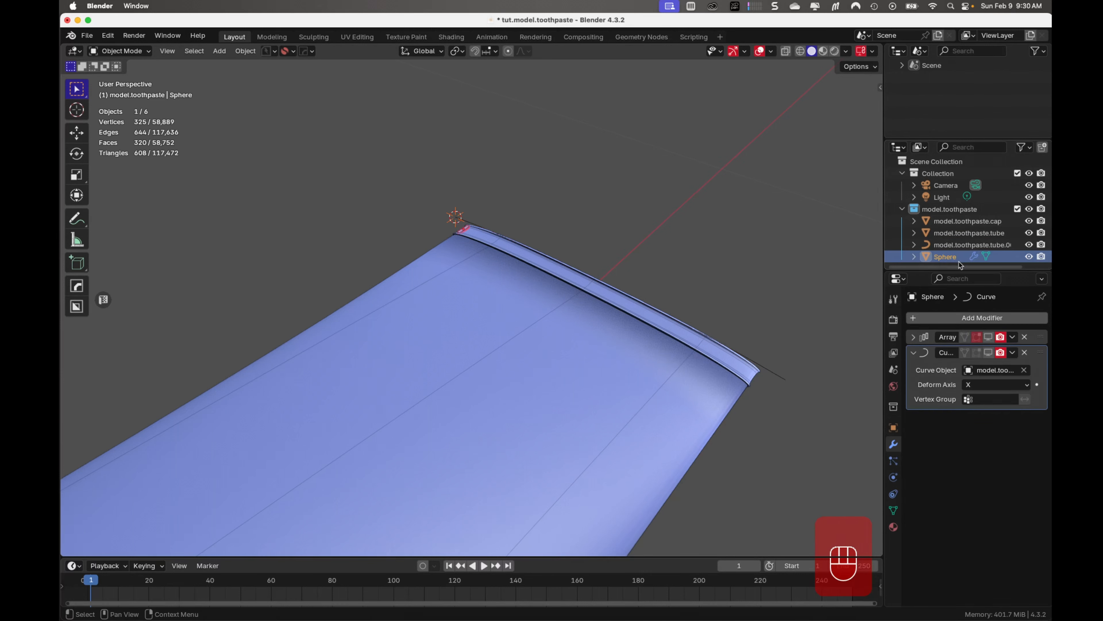
click(988, 337)
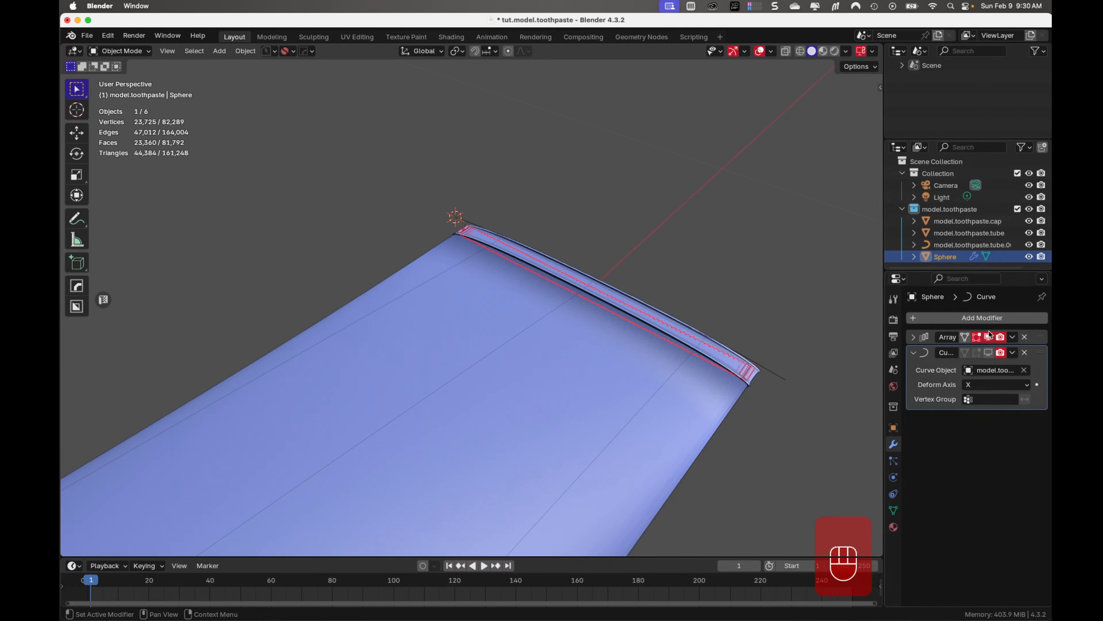
click(988, 352)
middle_drag(827, 350, 539, 324)
middle_drag(687, 261, 668, 227)
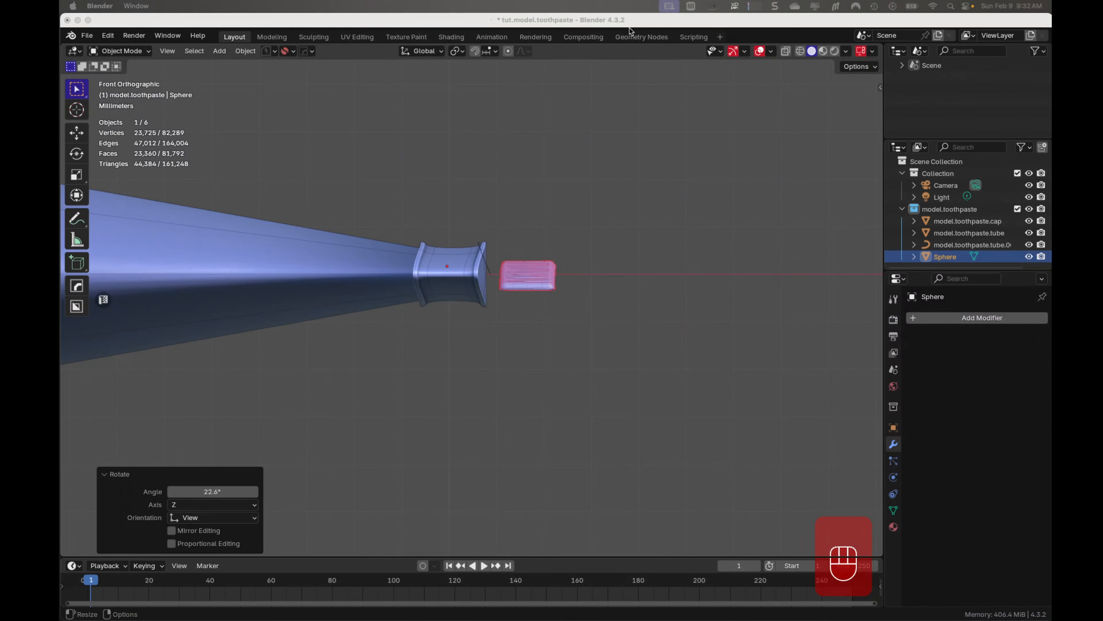
Save the file, and in front view move the row of bars -0.016351 m in X and 0.003815 m in Z onto the ridged end
key(super+s)
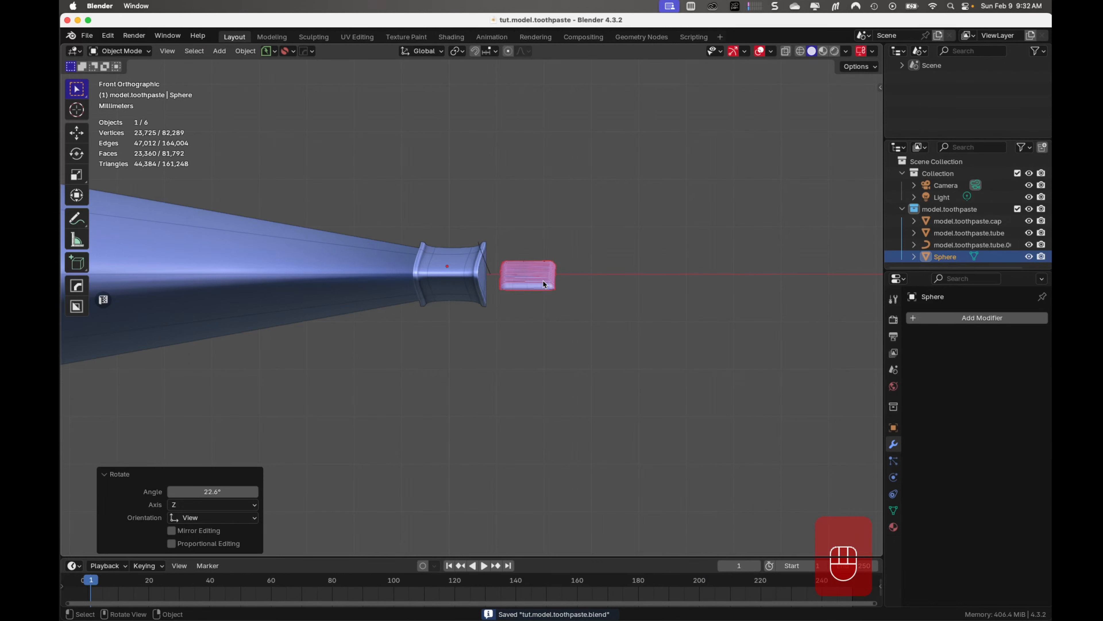
key(g)
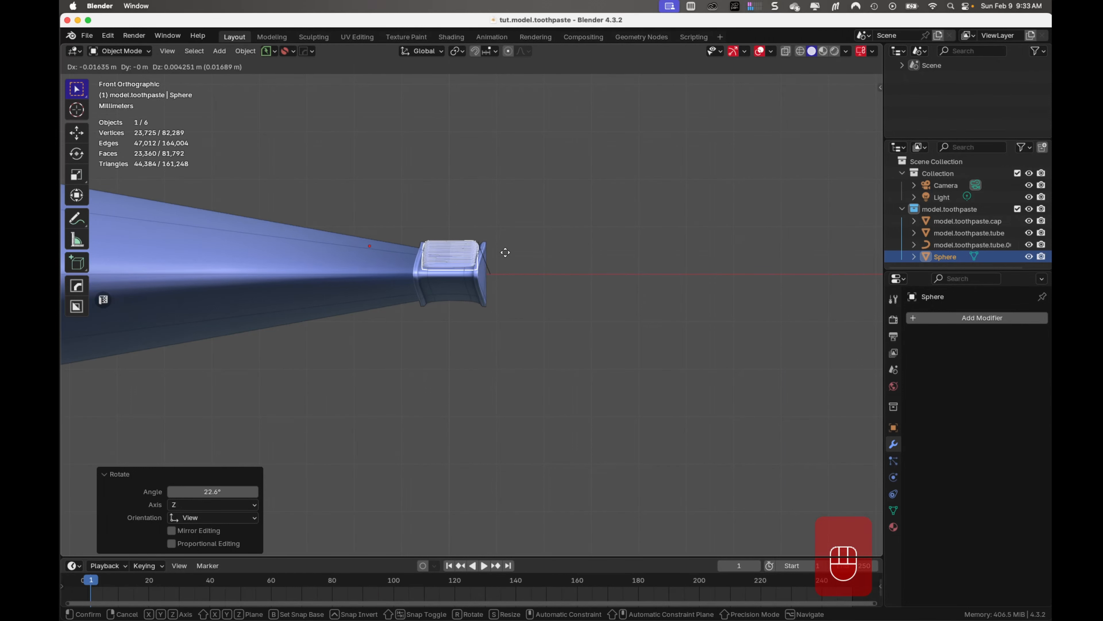
click(509, 268)
scroll(512, 288, up, 3)
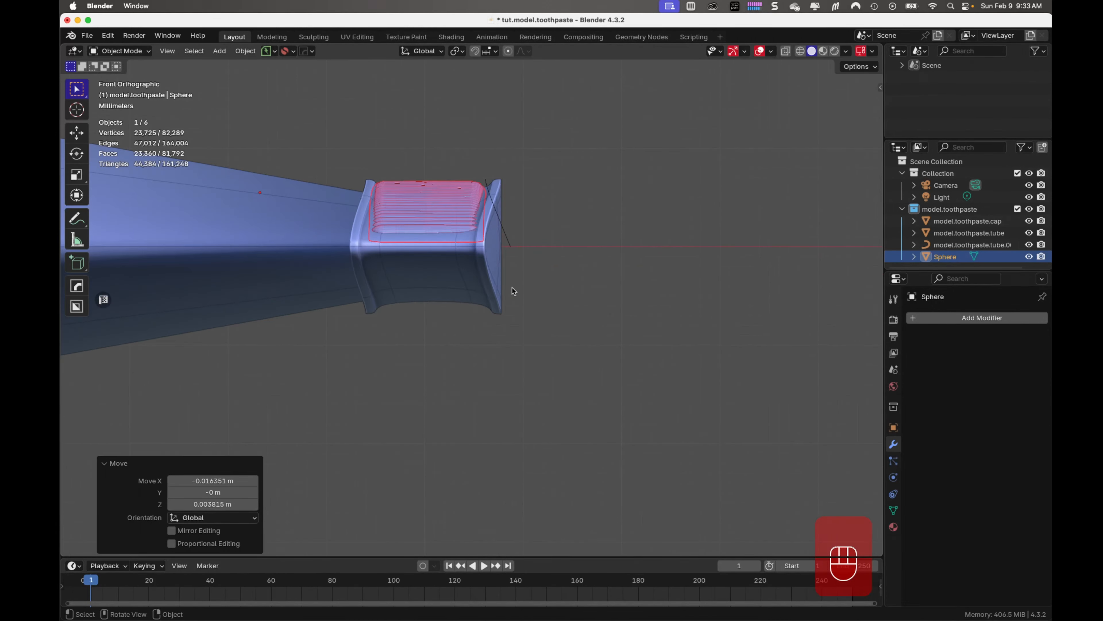
Duplicate the row of bars on the ridged end and move the copy -0.011051 m along Z
middle_drag(512, 287, 567, 386)
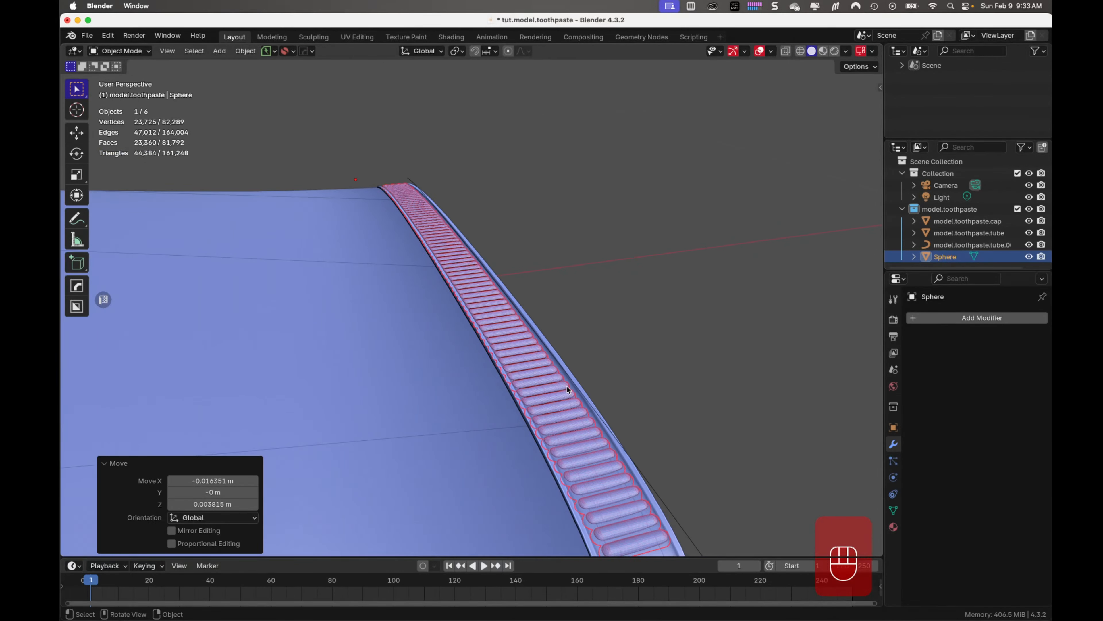
key(KP_7)
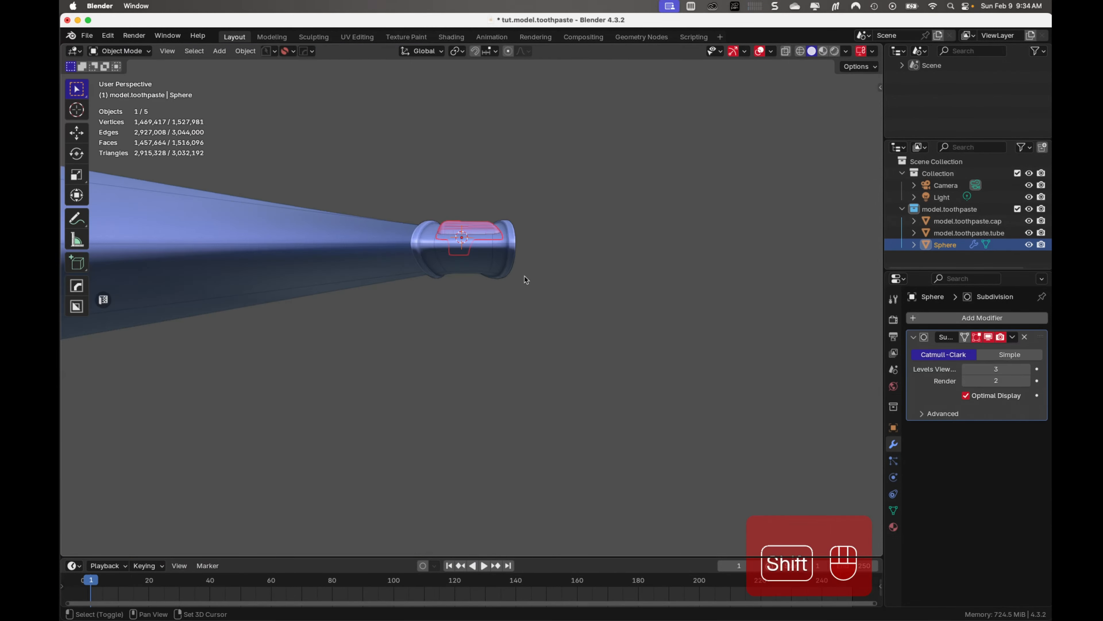
shift+middle_drag(523, 276, 523, 279)
key(shift+d)
key(z)
click(520, 311)
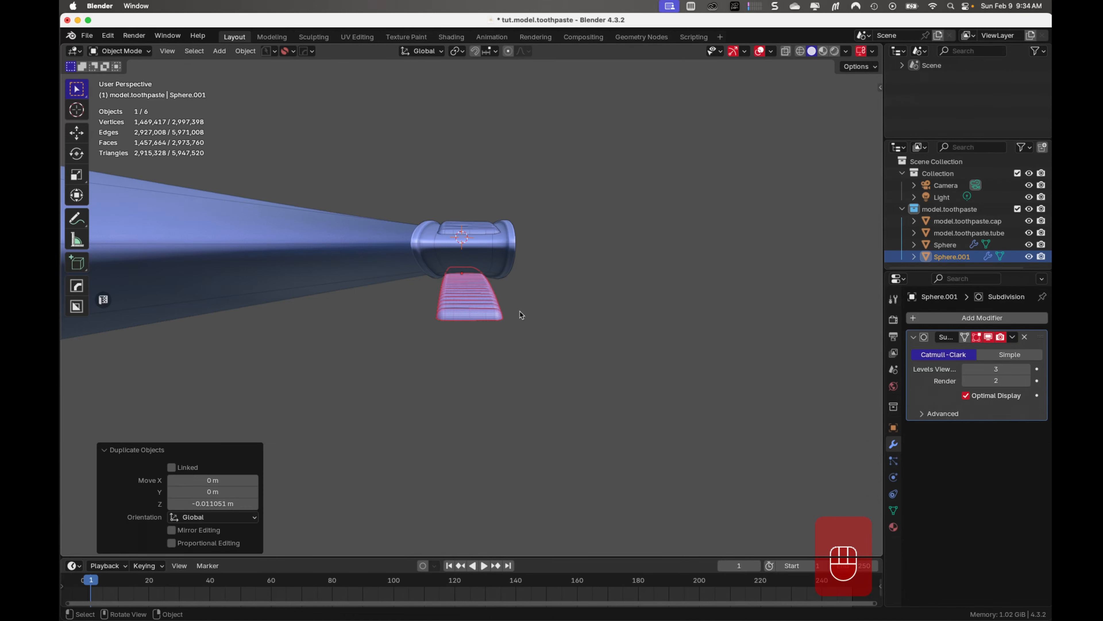
Rotate the duplicated row of bars 180° about the global Y axis
key(r)
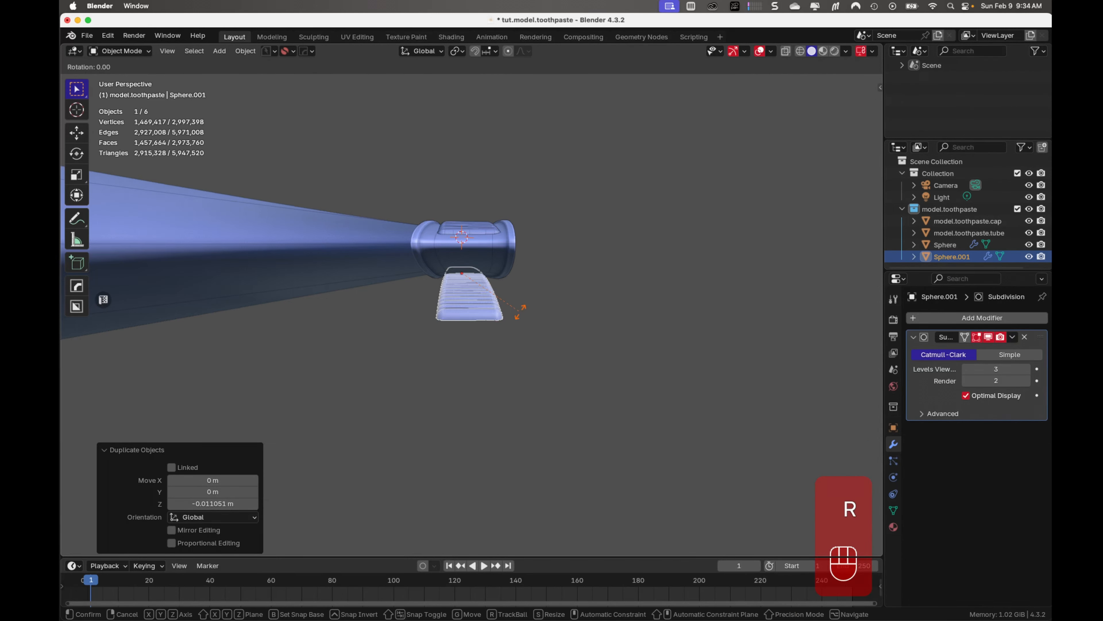
text(y)
text(180)
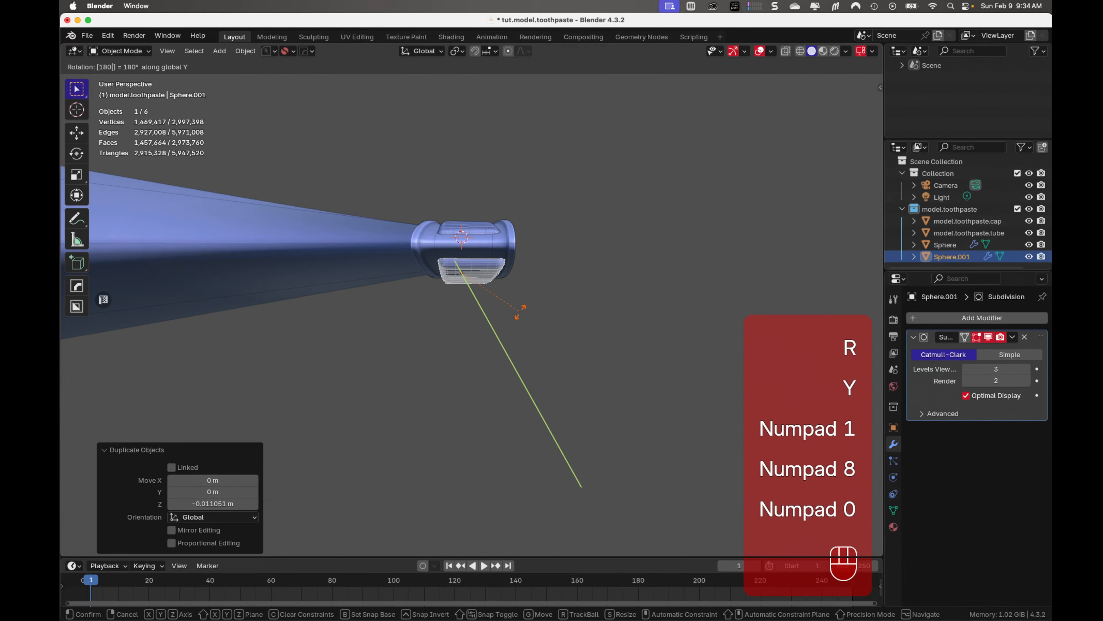
key(KP_Enter)
Move the rotated row 0.000244 m along Z onto the underside of the ridged end, and save the file
mouse_move(485, 282)
middle_down()
mouse_move(571, 359)
mouse_move(604, 334)
mouse_move(475, 274)
middle_up()
key(g)
key(z)
key(shift)
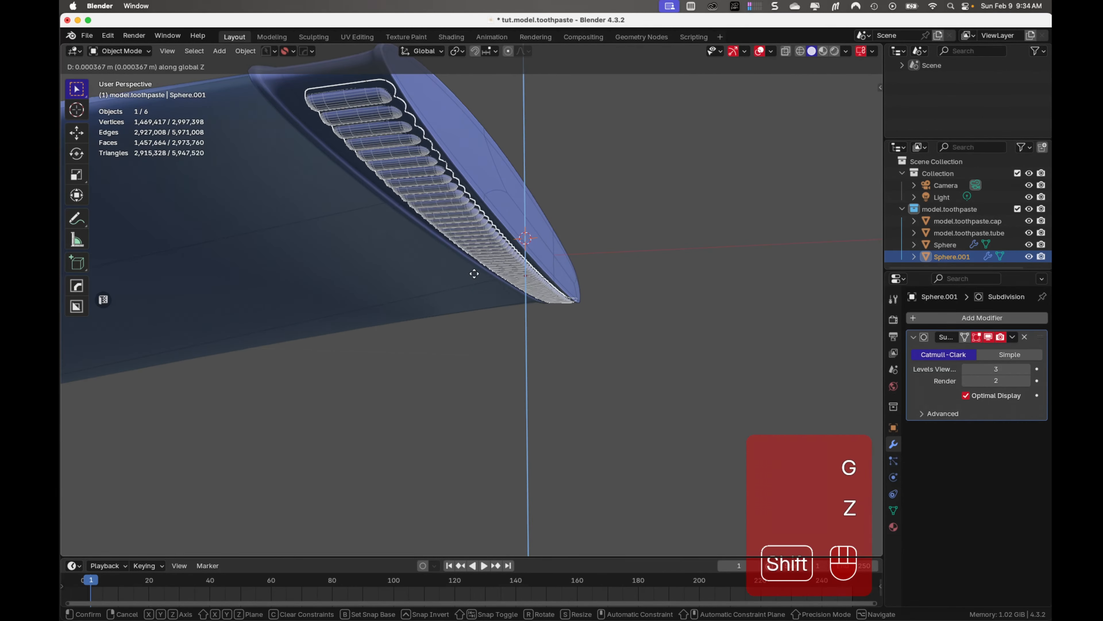
shift+click(475, 277)
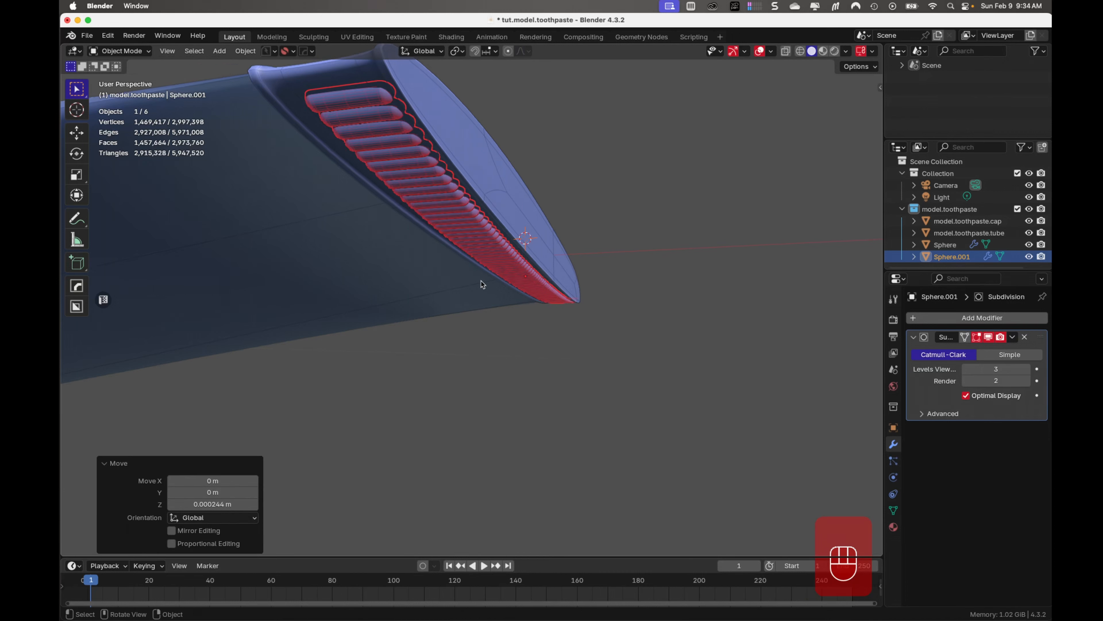
key(ctrl+KP_7)
ctrl+middle_drag(481, 280, 496, 273)
key(super+s)
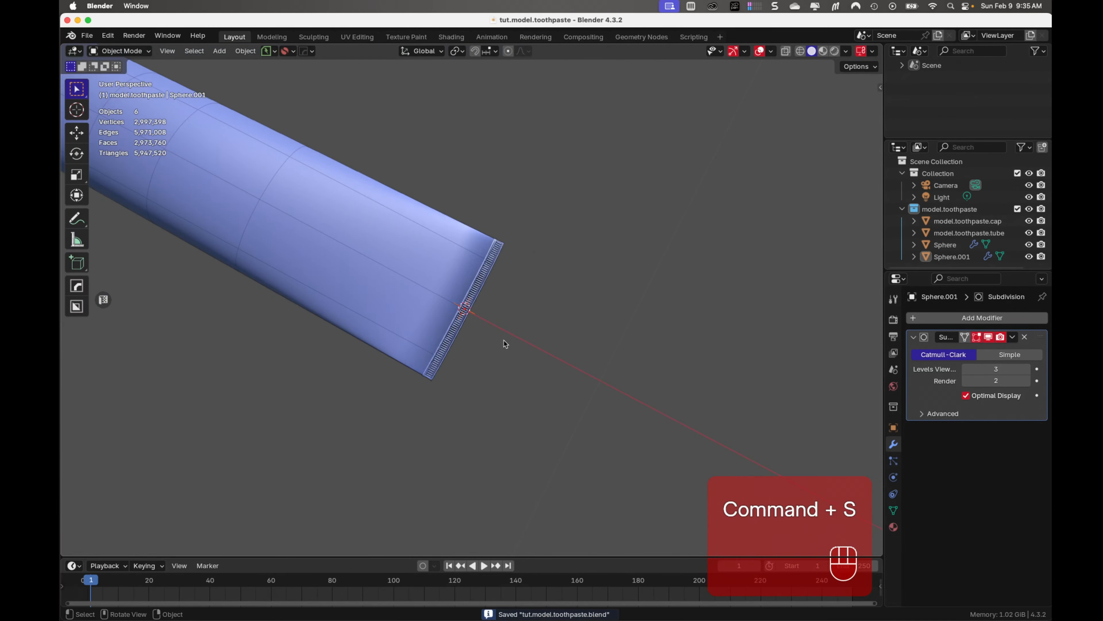
Rename the upper row of bars, Sphere, as model.toothpaste.tube.crimps
double_click(946, 244)
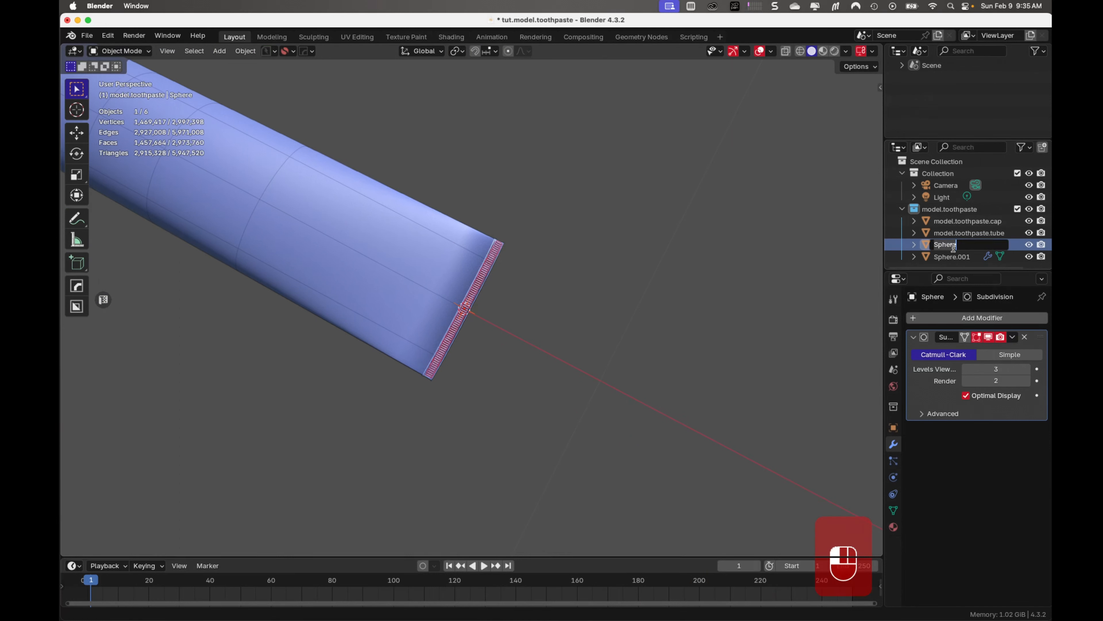
text(model.toothpaste.tube.crimps)
key(Return)
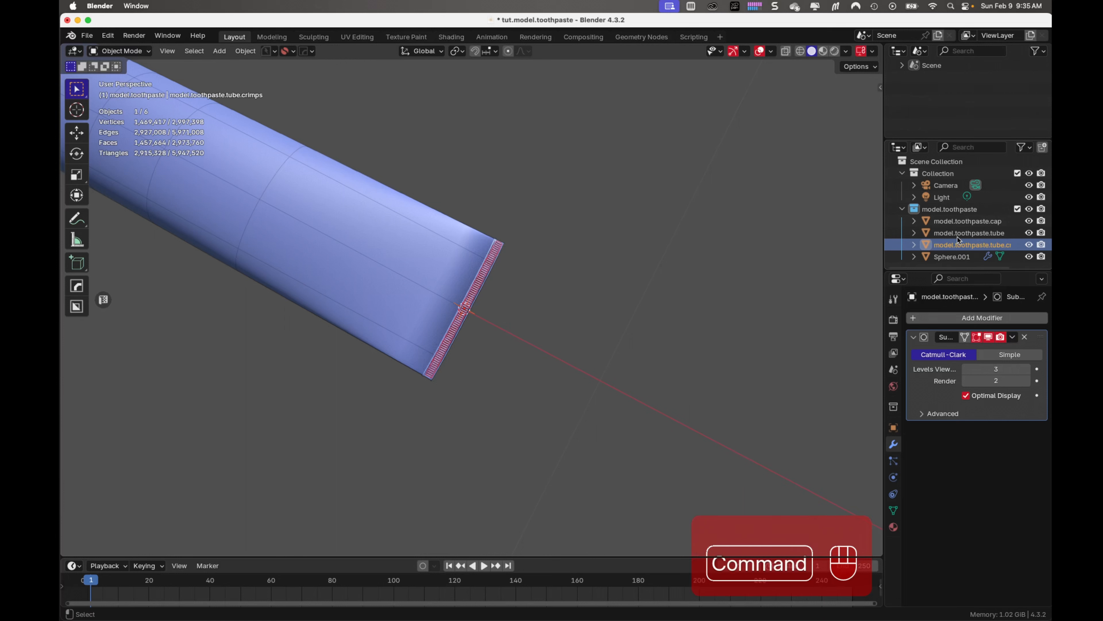
Parent model.toothpaste.tube.crimps to model.toothpaste.tube using the Object type
super+click(957, 234)
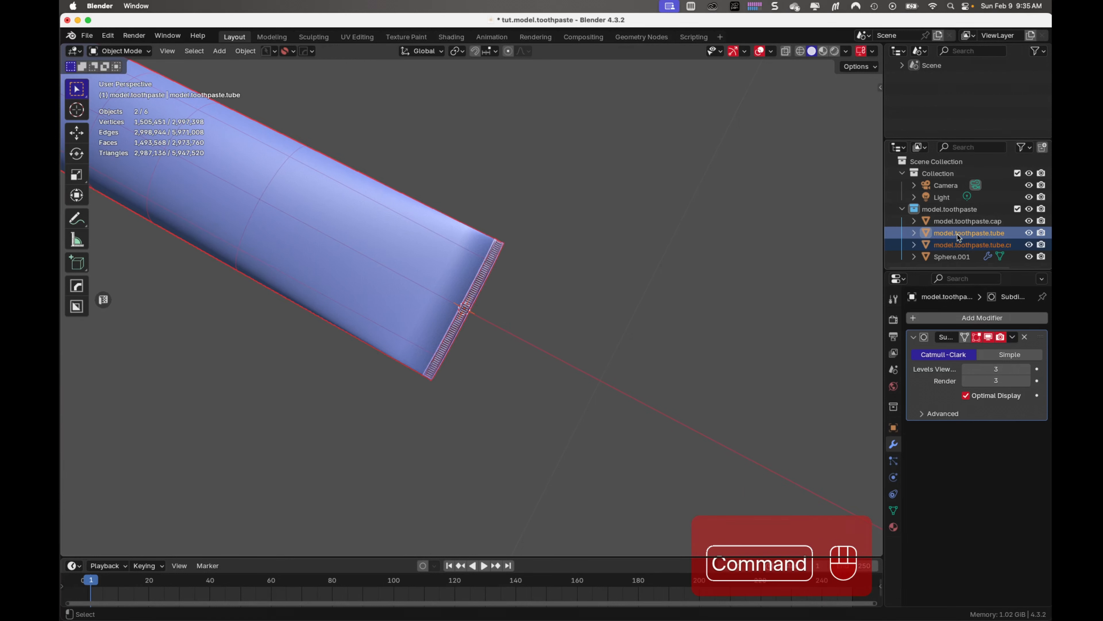
key(ctrl+p)
click(440, 286)
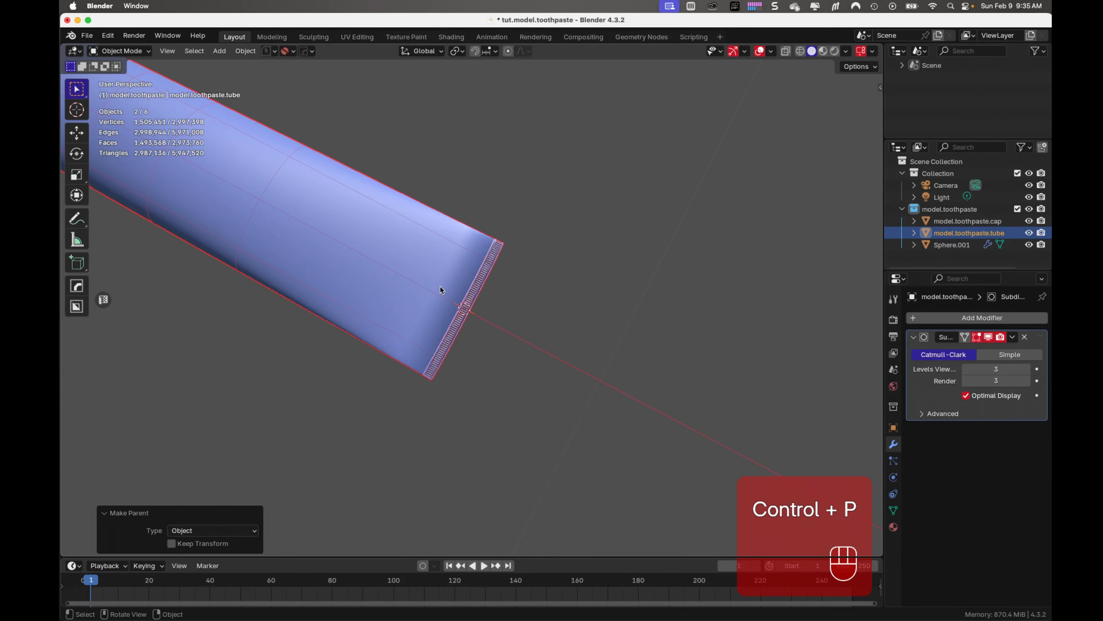
click(461, 404)
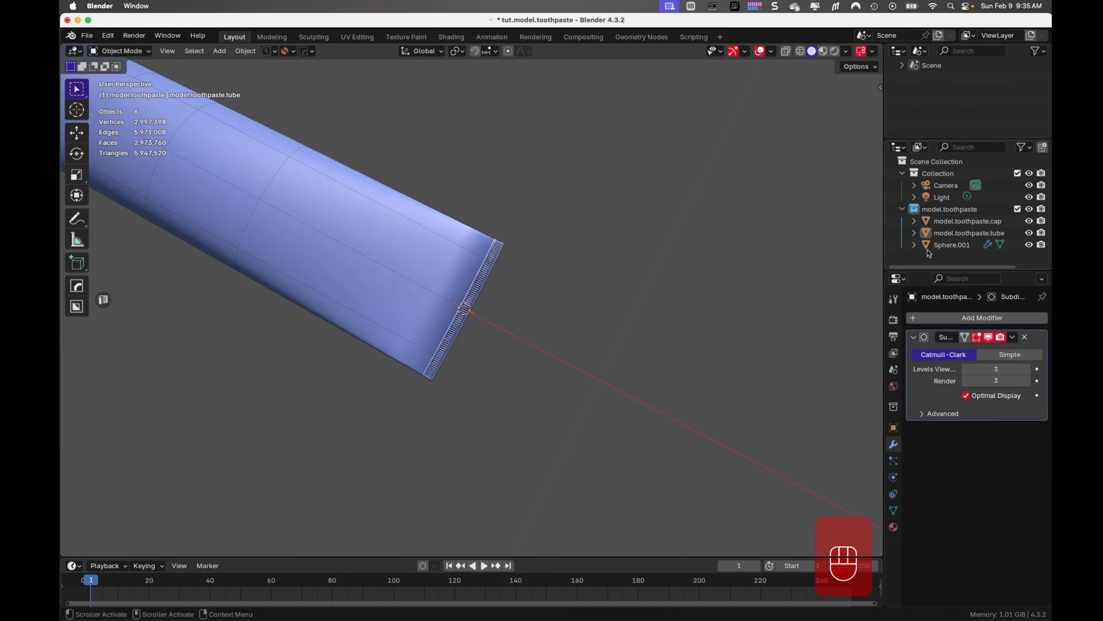
Rename the lower row of bars, Sphere.001, as model.toothpaste.crimps2
double_click(943, 245)
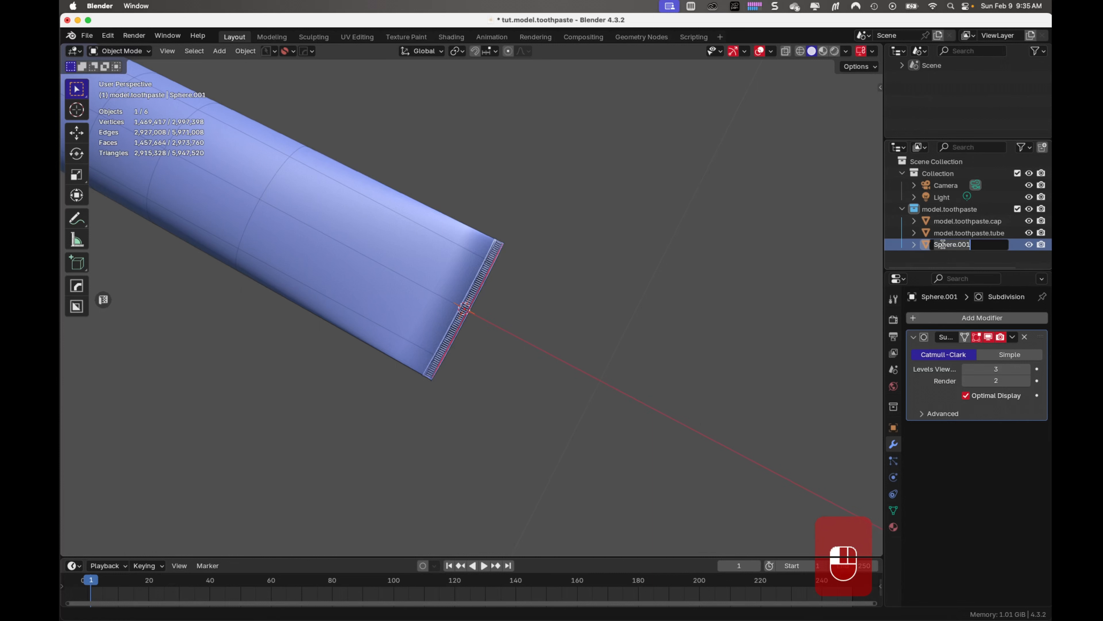
text(model.toothpaste.t)
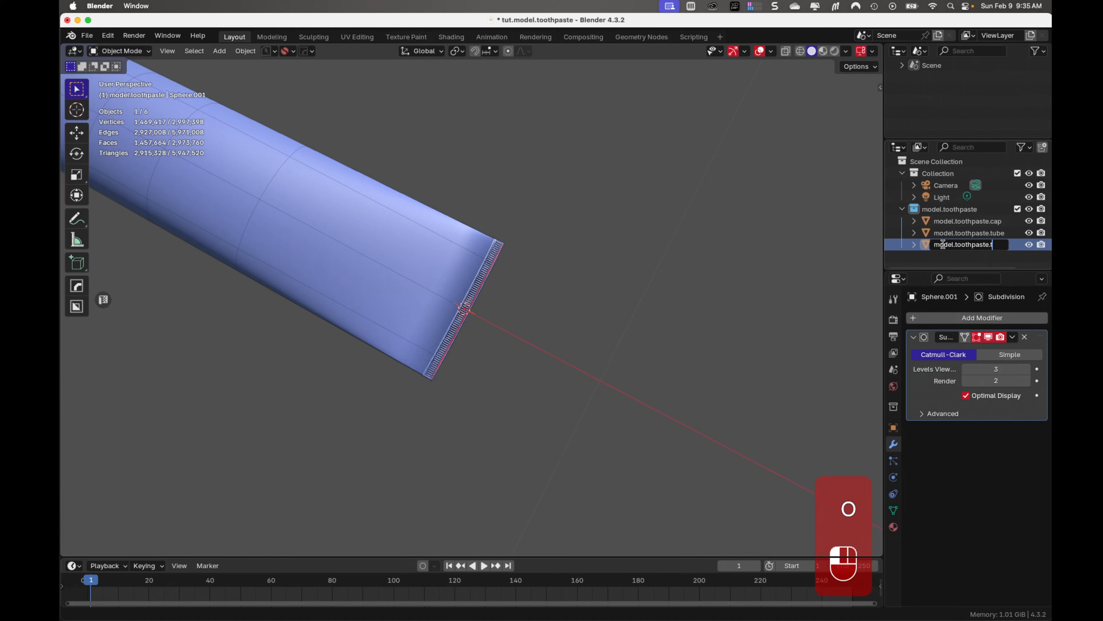
text(ub)
key(BackSpace)
key(BackSpace)
text(crimps)
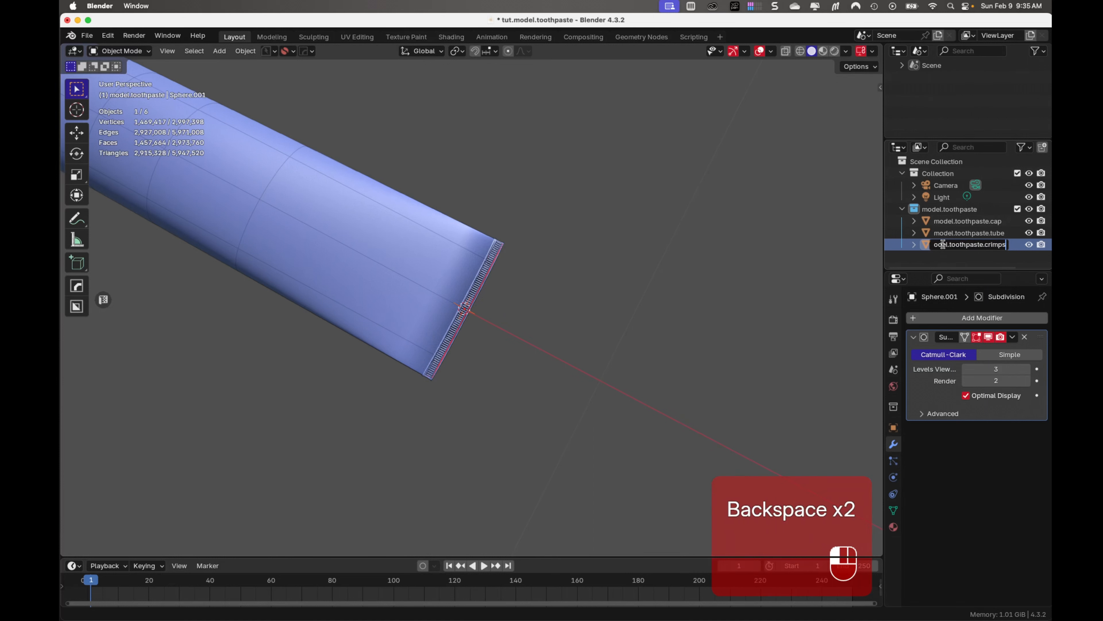
key(Return)
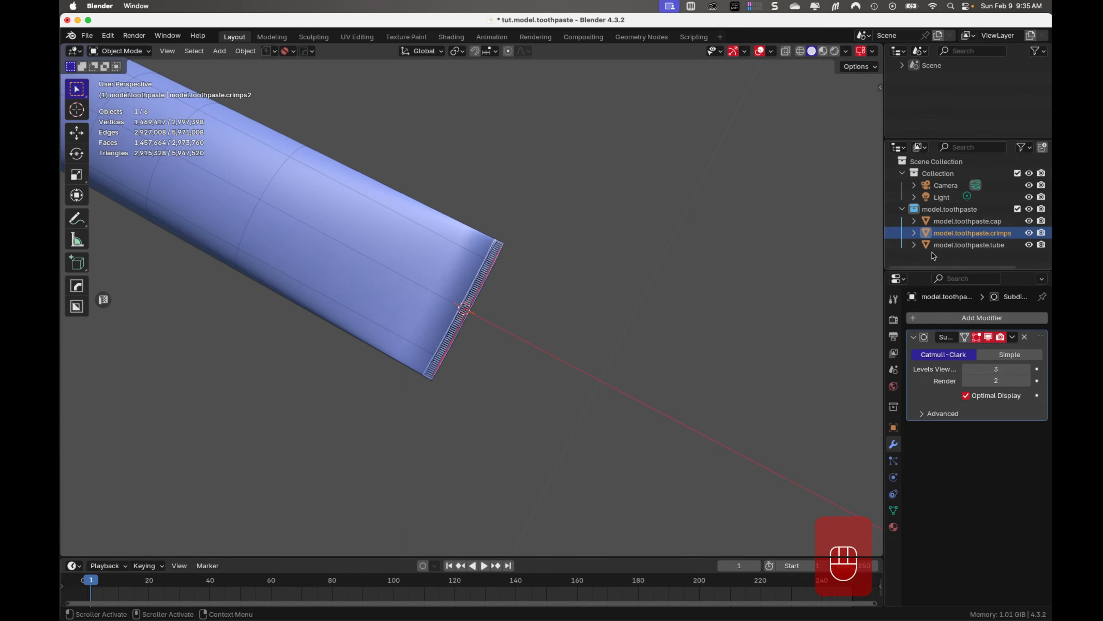
Parent model.toothpaste.crimps2 to model.toothpaste.tube using the Object type, and save the file
super+click(955, 249)
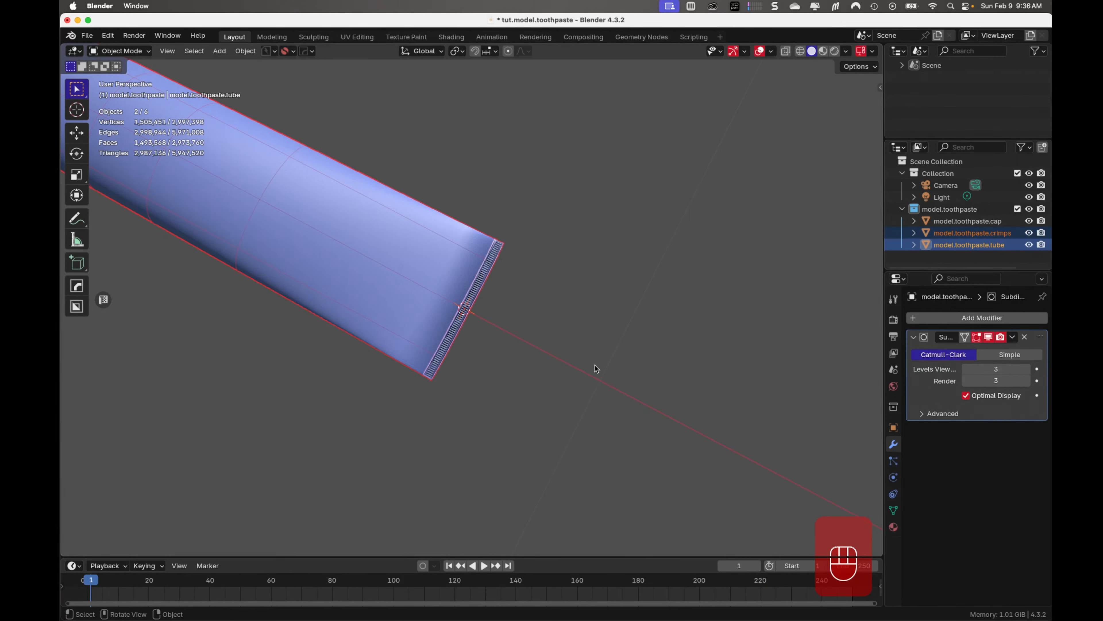
key(super+p)
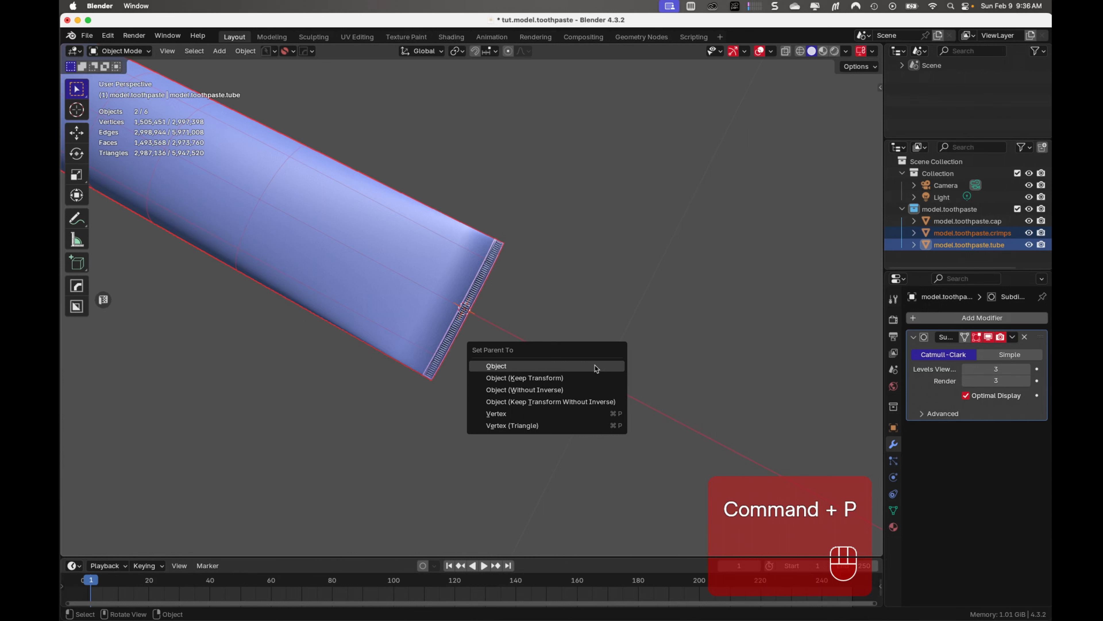
click(595, 367)
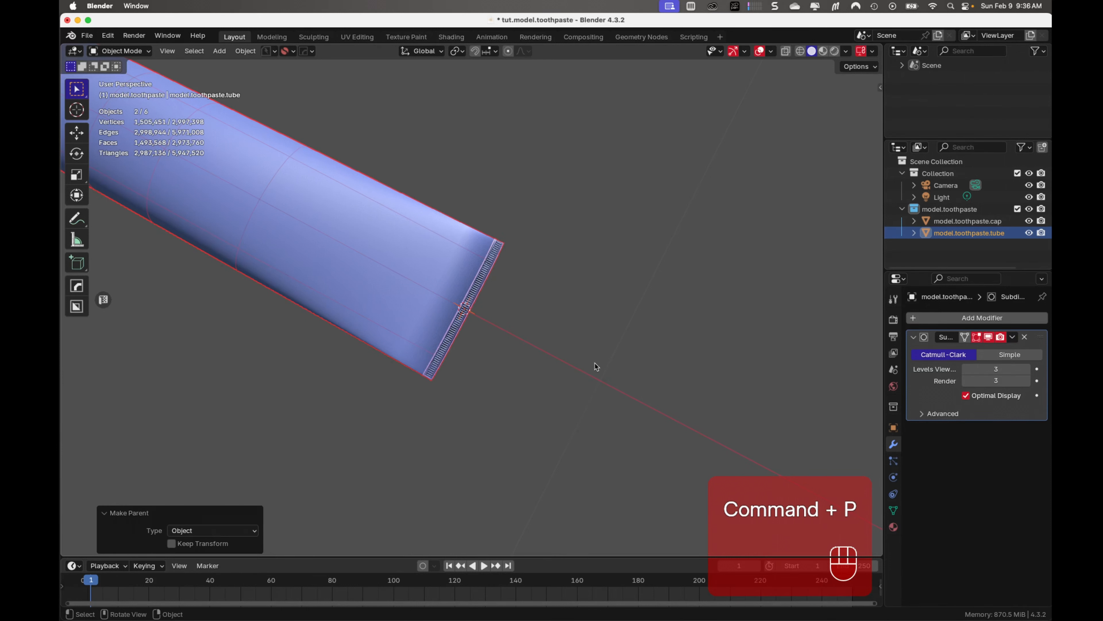
click(595, 363)
key(super+s)
Examine the whole tube from the cap to the crimped end on several sides, and save the file
middle_drag(486, 431, 408, 388)
scroll(323, 376, up, 5)
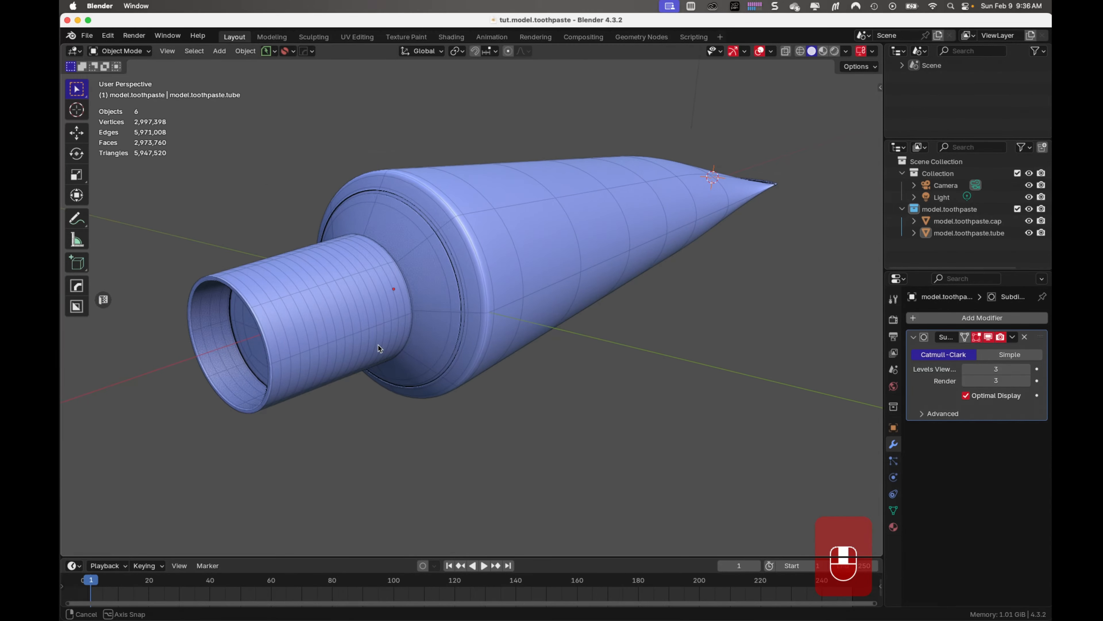
middle_drag(378, 345, 371, 371)
scroll(753, 357, down, 3)
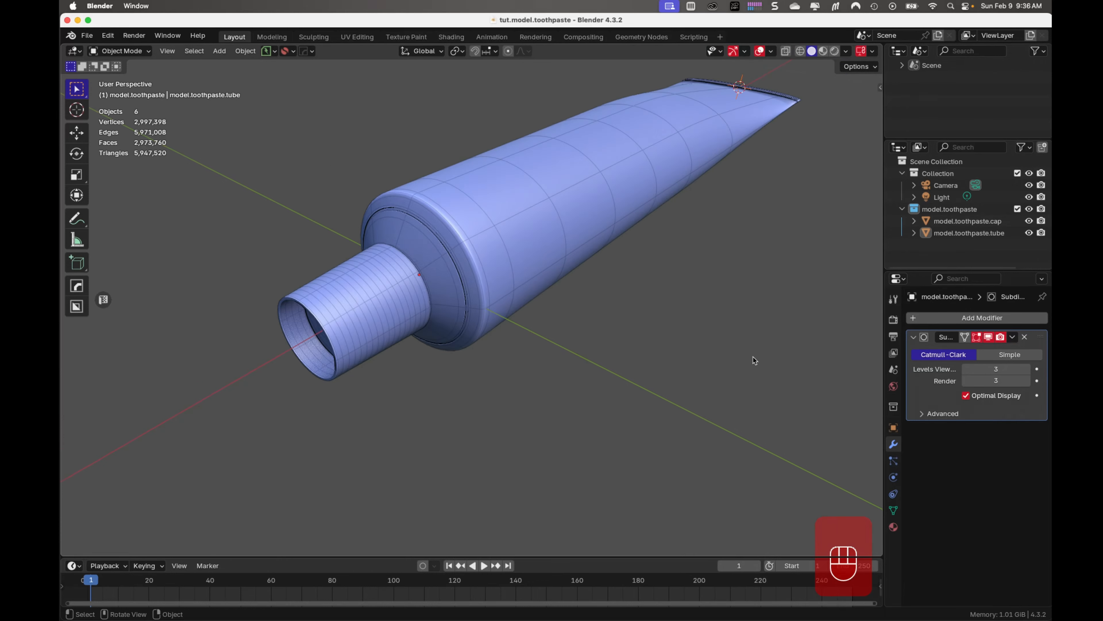
shift+middle_drag(626, 361, 417, 500)
middle_drag(579, 339, 491, 300)
shift+middle_drag(648, 290, 96, 374)
scroll(586, 291, up, 2)
shift+middle_drag(588, 290, 477, 350)
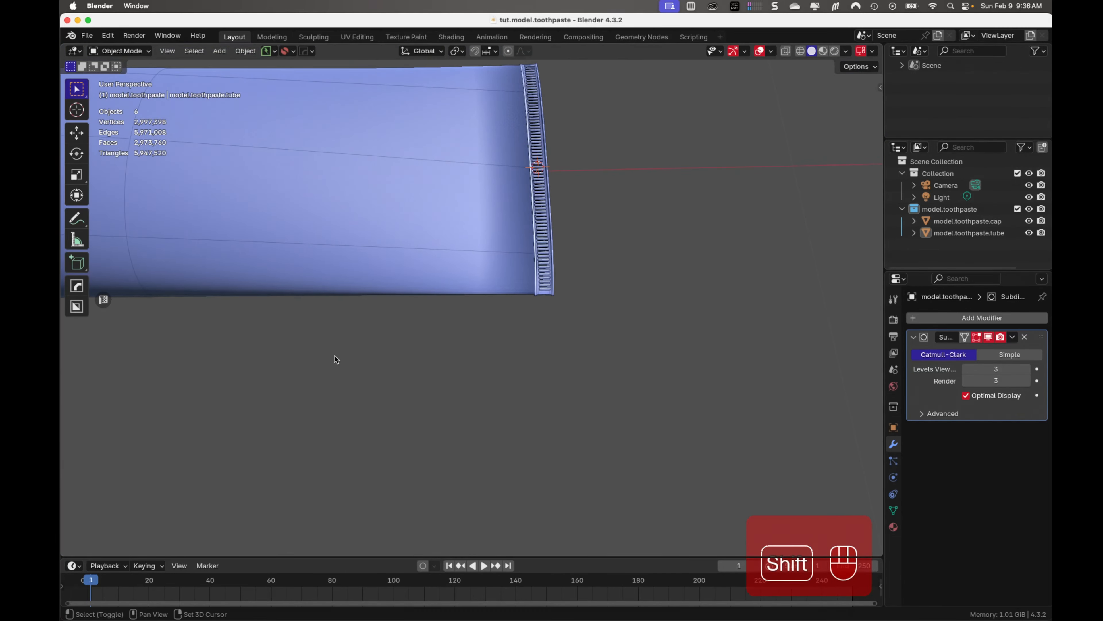
shift+middle_drag(209, 343, 452, 307)
shift+middle_drag(282, 348, 566, 379)
shift+middle_drag(143, 341, 310, 315)
key(super+s)
shift+middle_drag(120, 389, 450, 320)
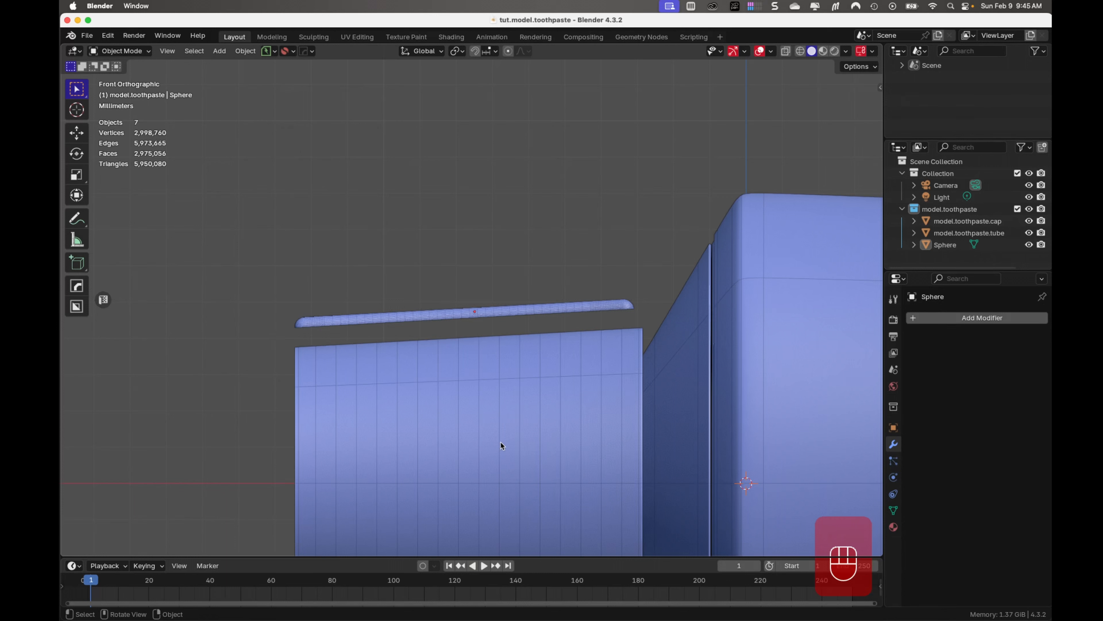
Move the long pill-shaped bar above the cap -0.006136 m in global Z and 0.001314 m along its local X
click(547, 309)
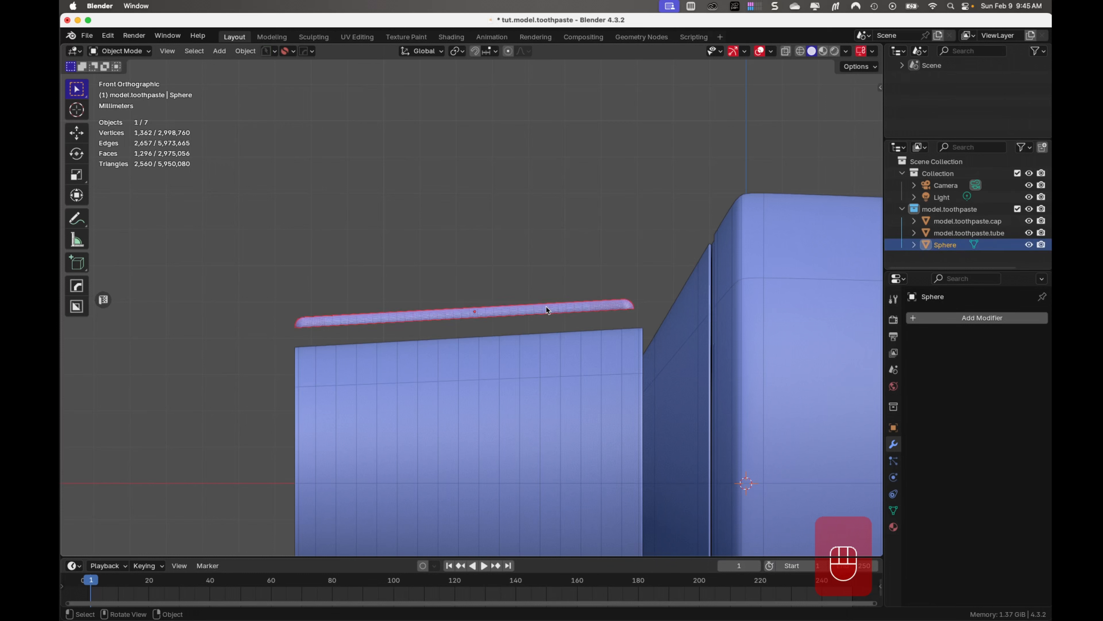
key(g)
key(z)
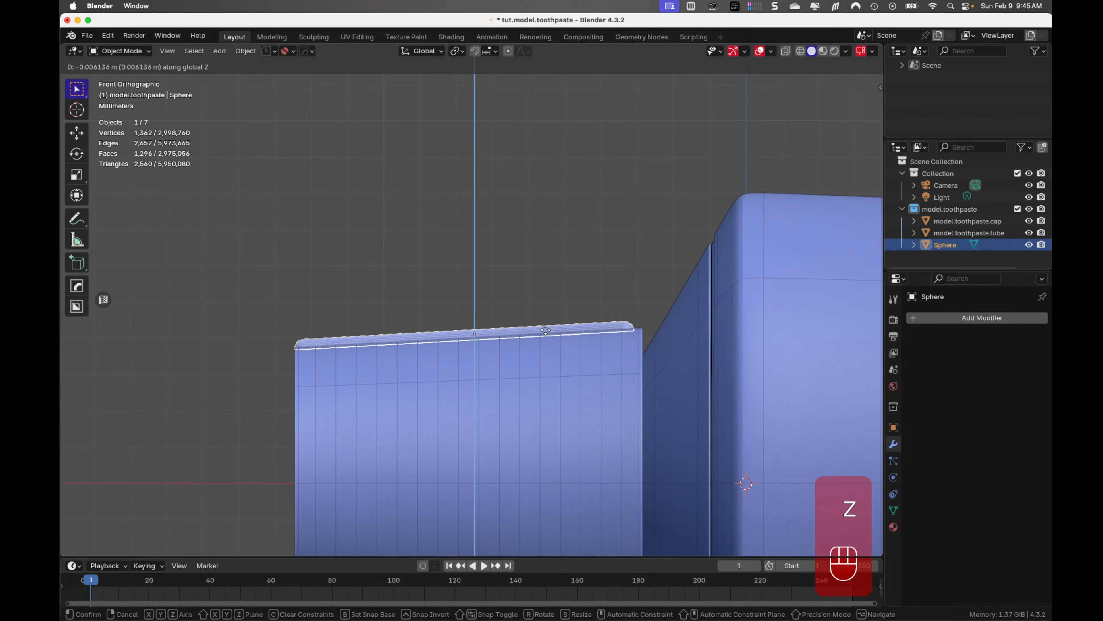
click(546, 329)
key(g)
key(x)
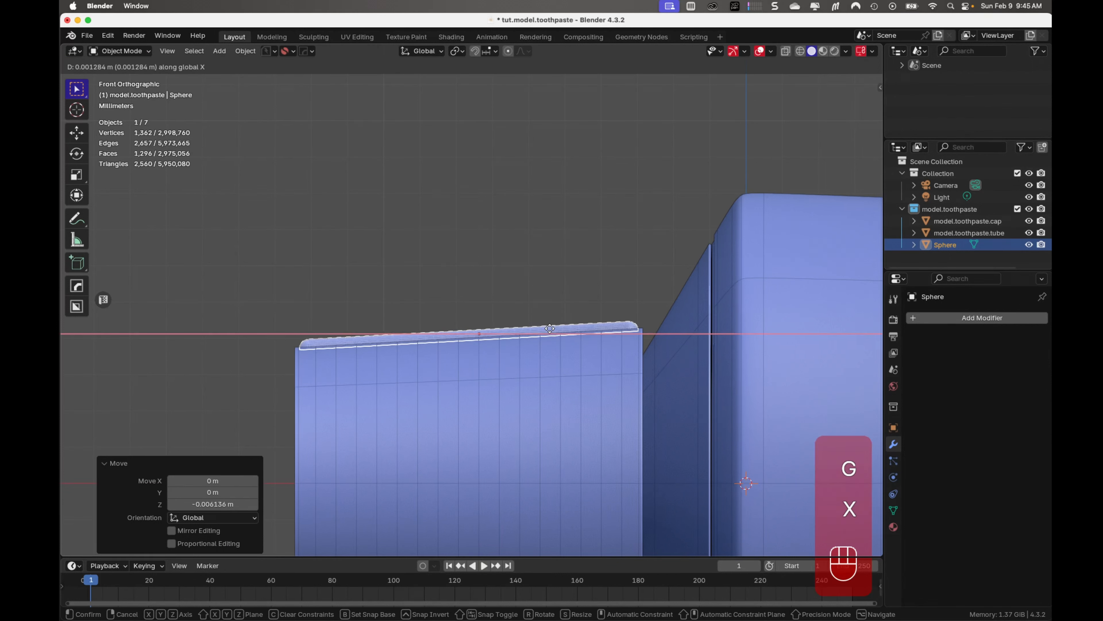
key(x)
click(550, 329)
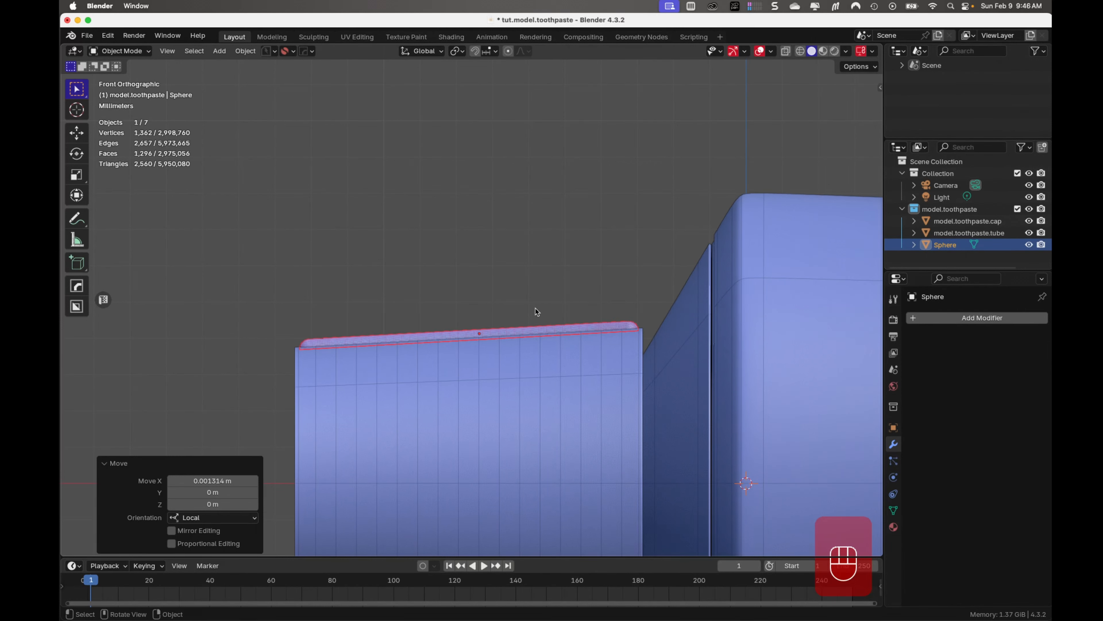
Check the bar's placement on the cap in top view, deselect it, and save the file
key(KP_7)
click(427, 146)
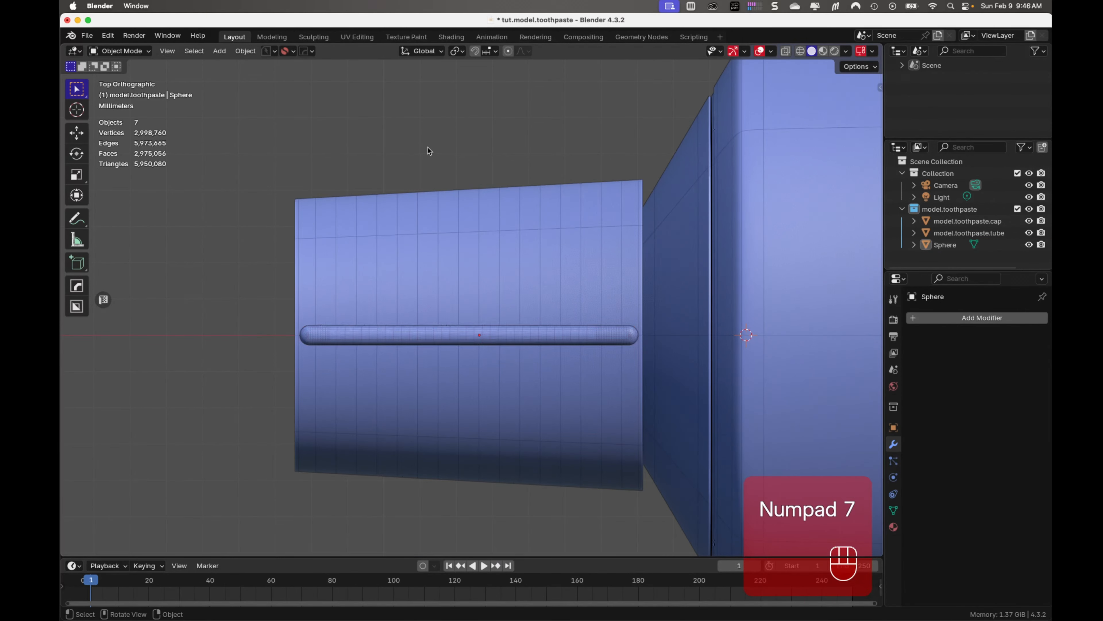
key(super+s)
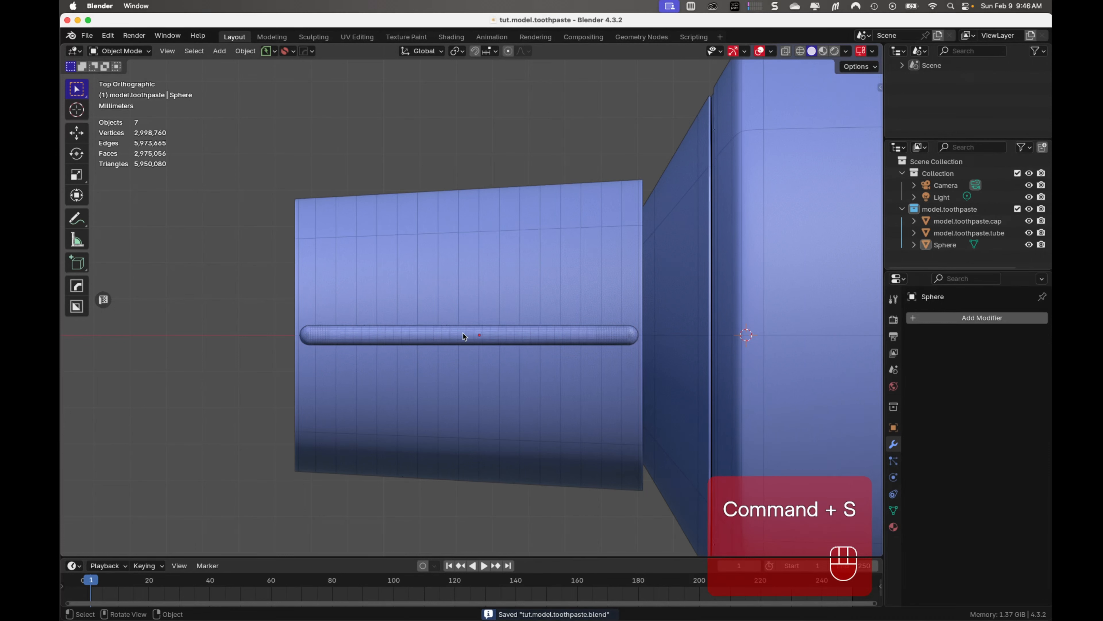
Select the edge loop around the cap's open end and snap the 3D cursor to its centre
mouse_move(501, 346)
middle_down()
mouse_move(603, 217)
mouse_move(483, 357)
middle_up()
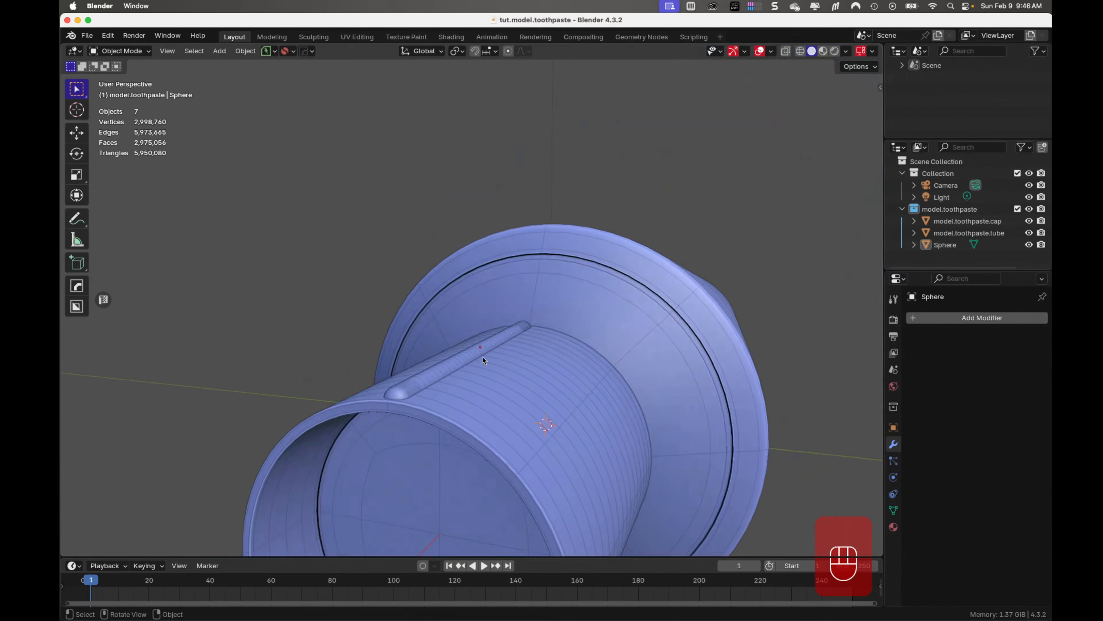
click(435, 421)
key(Tab)
middle_drag(438, 466, 448, 404)
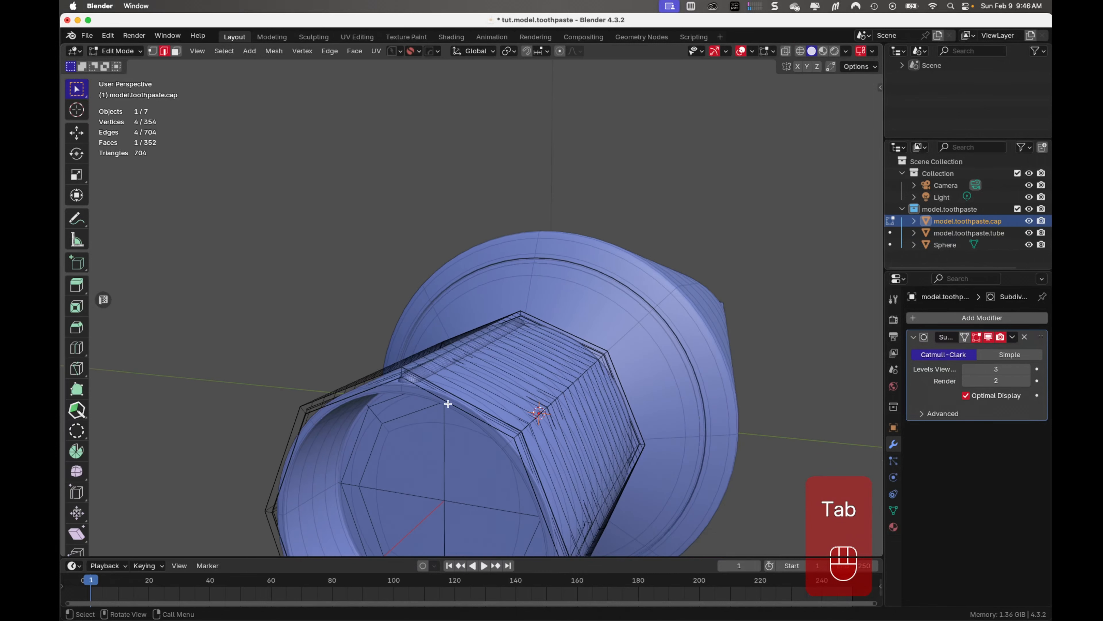
click(449, 402)
alt+click(449, 403)
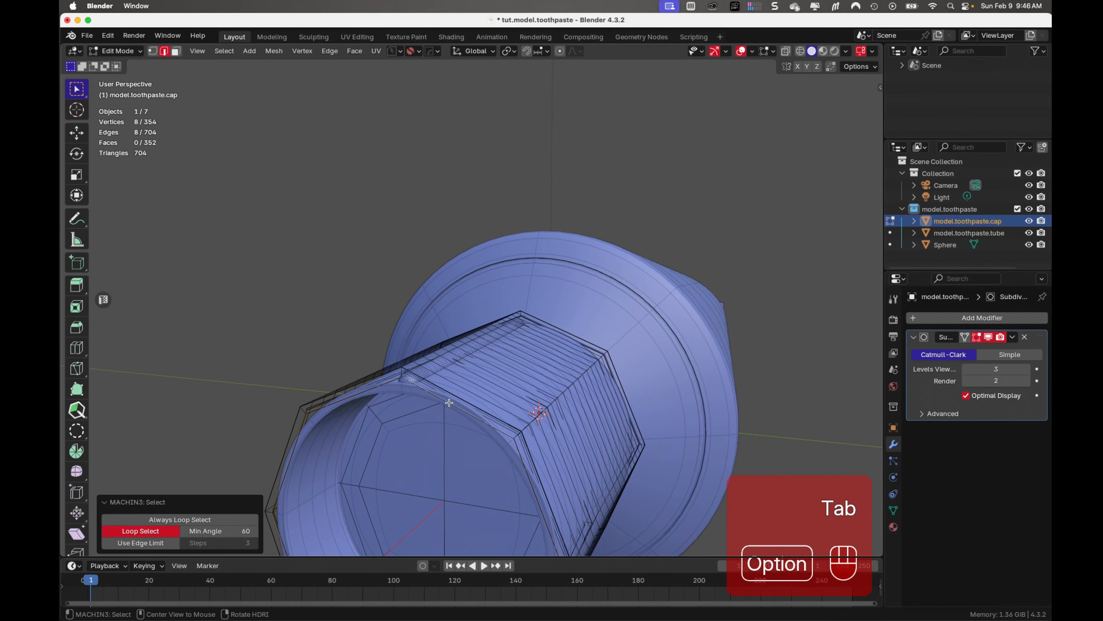
key(shift+s)
click(456, 471)
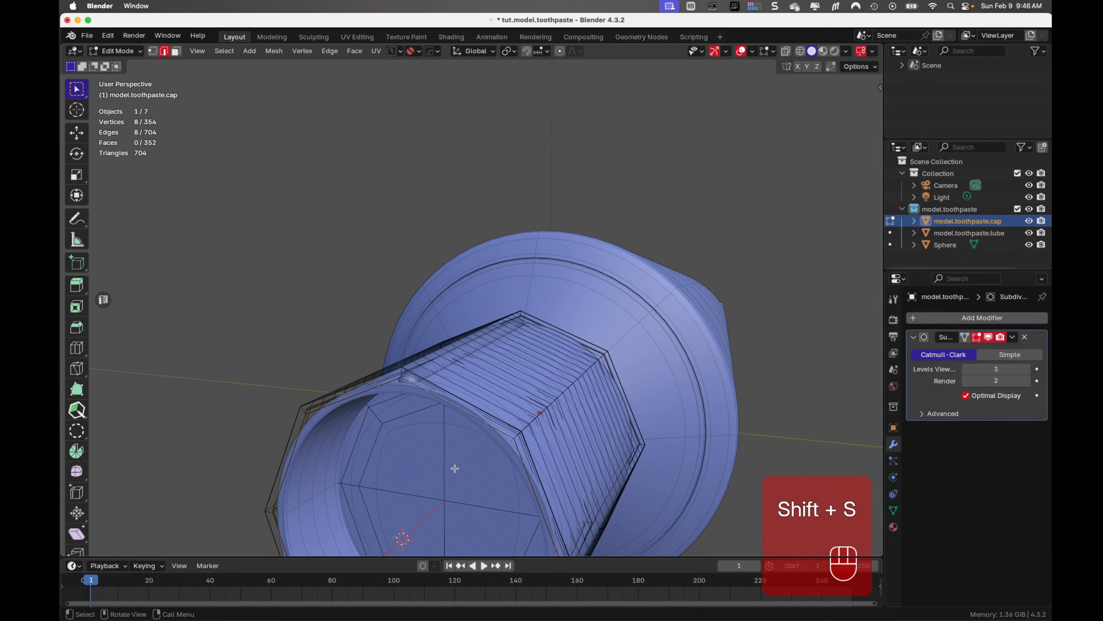
key(Tab)
click(378, 289)
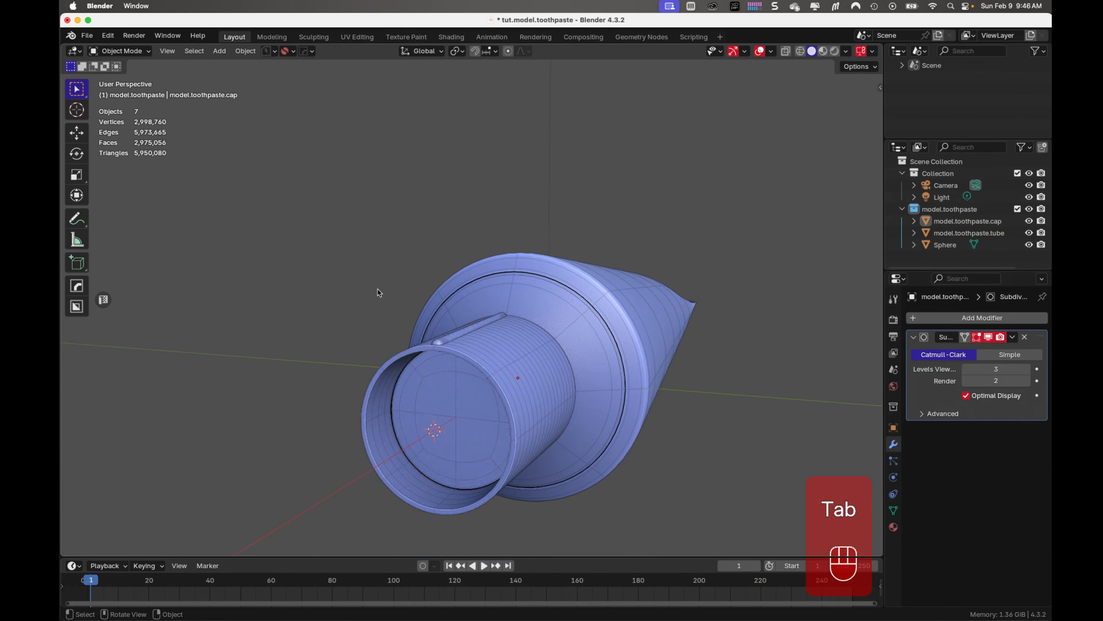
Save the file and select the pill-shaped bar on the cap in left orthographic view
key(super+s)
middle_drag(398, 299, 558, 334)
click(471, 386)
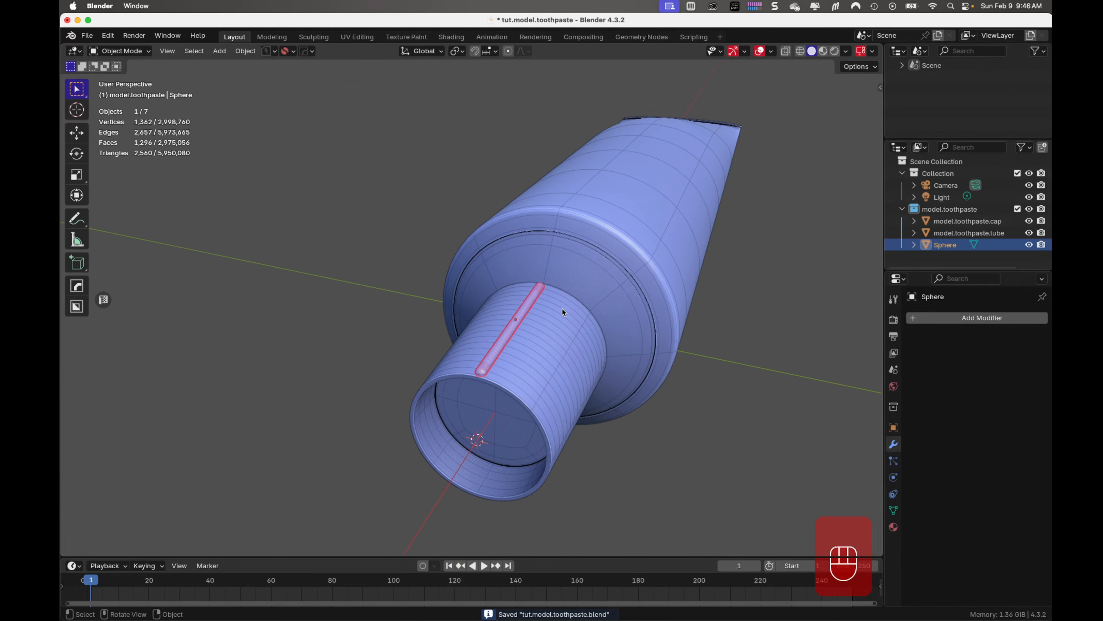
key(KP_3)
key(ctrl+KP_3)
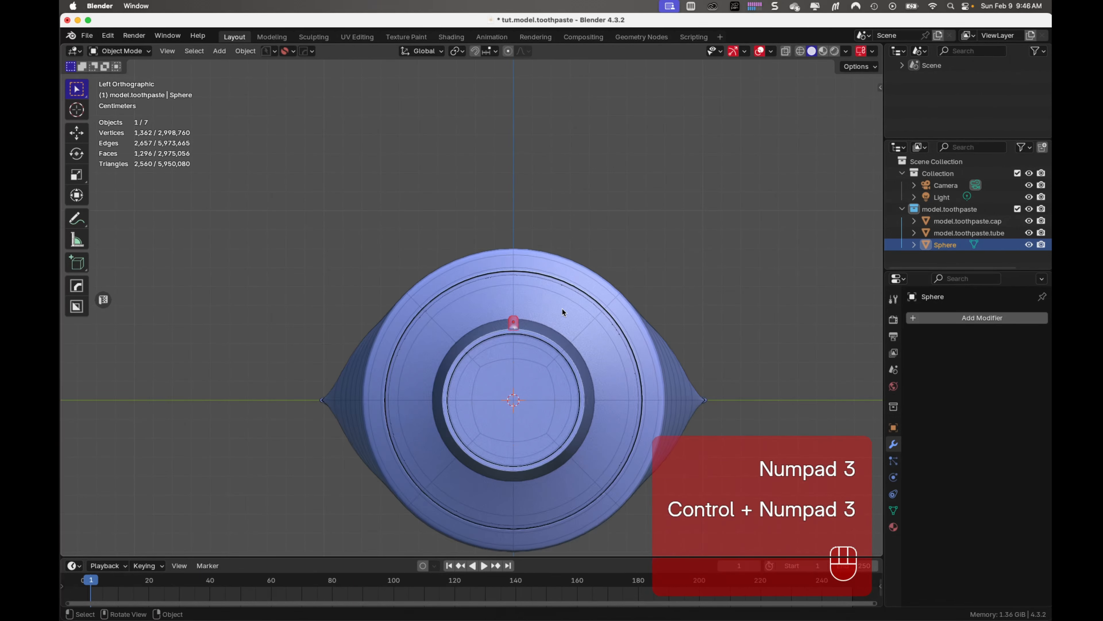
scroll(608, 314, up, 3)
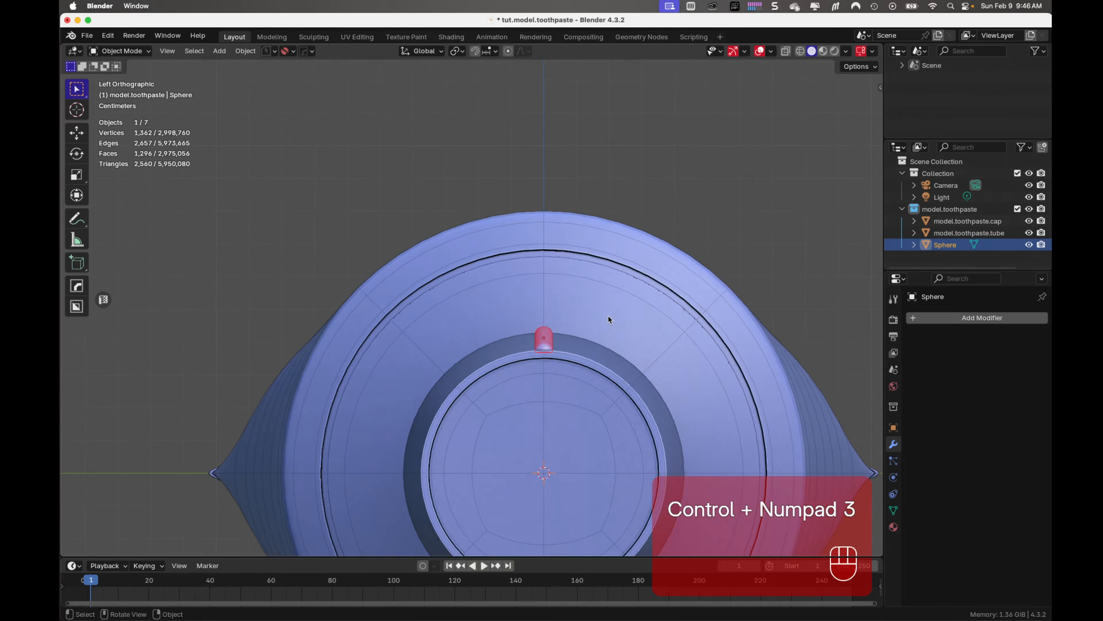
shift+middle_drag(608, 314, 556, 180)
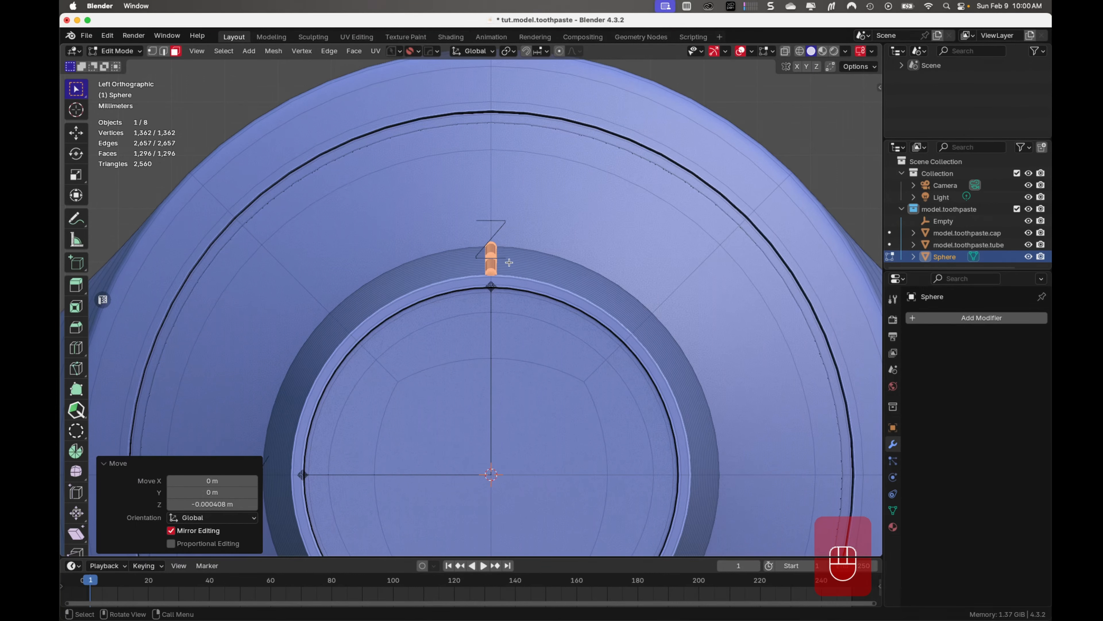
Spin the bar's geometry 360° around the 3D cursor in left view to form ridges around the whole cap
key(KP_1)
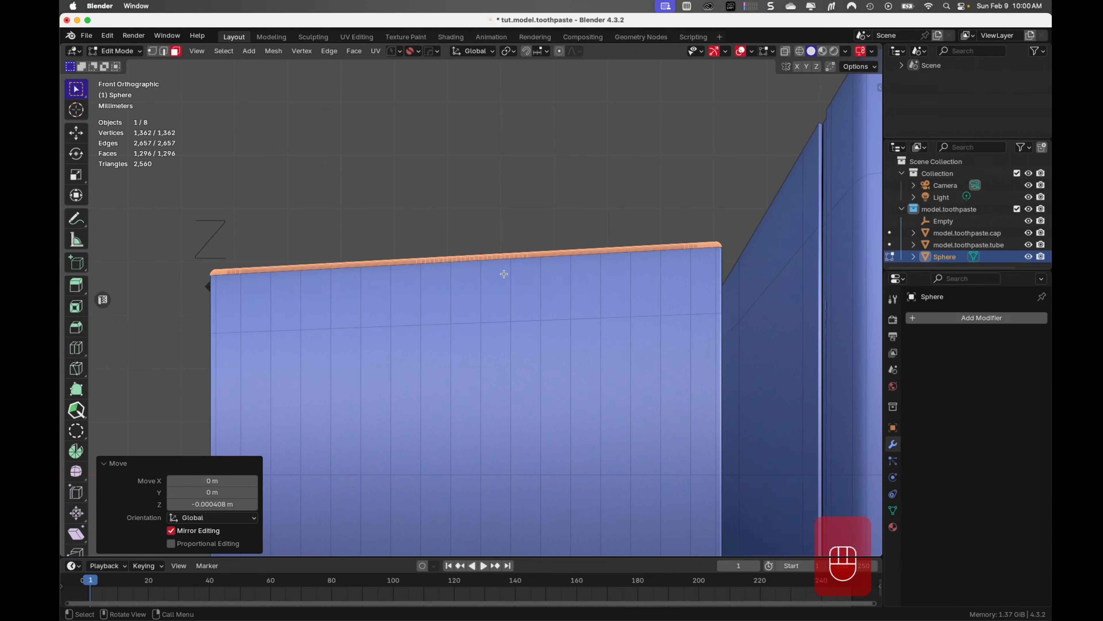
key(ctrl+KP_3)
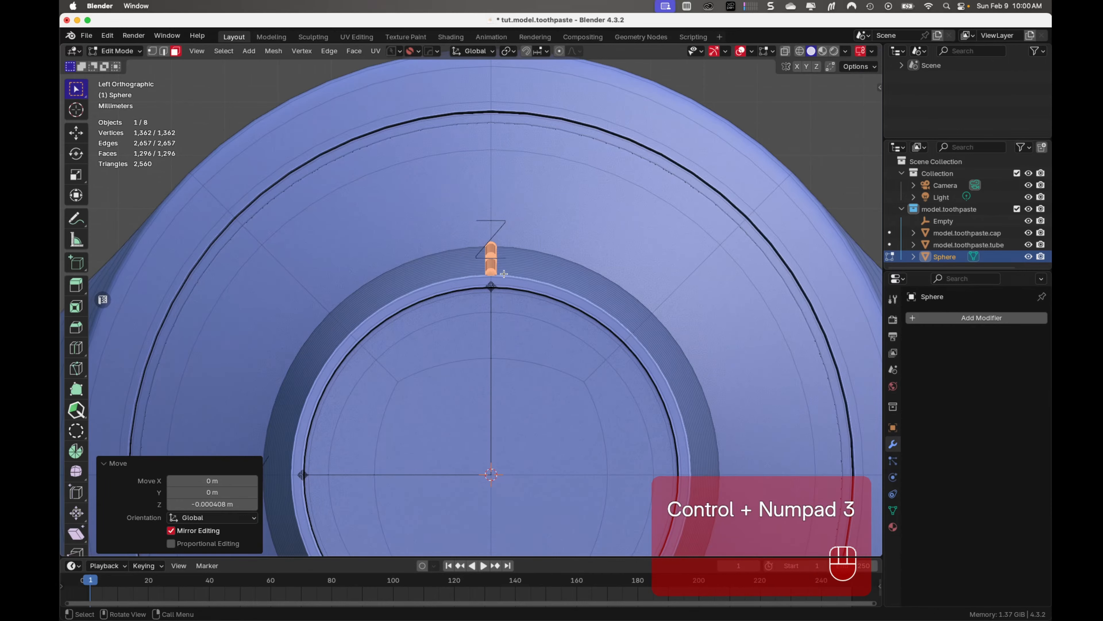
scroll(508, 275, down, 2)
ctrl+middle_drag(513, 376, 509, 311)
shift+middle_drag(526, 359, 500, 296)
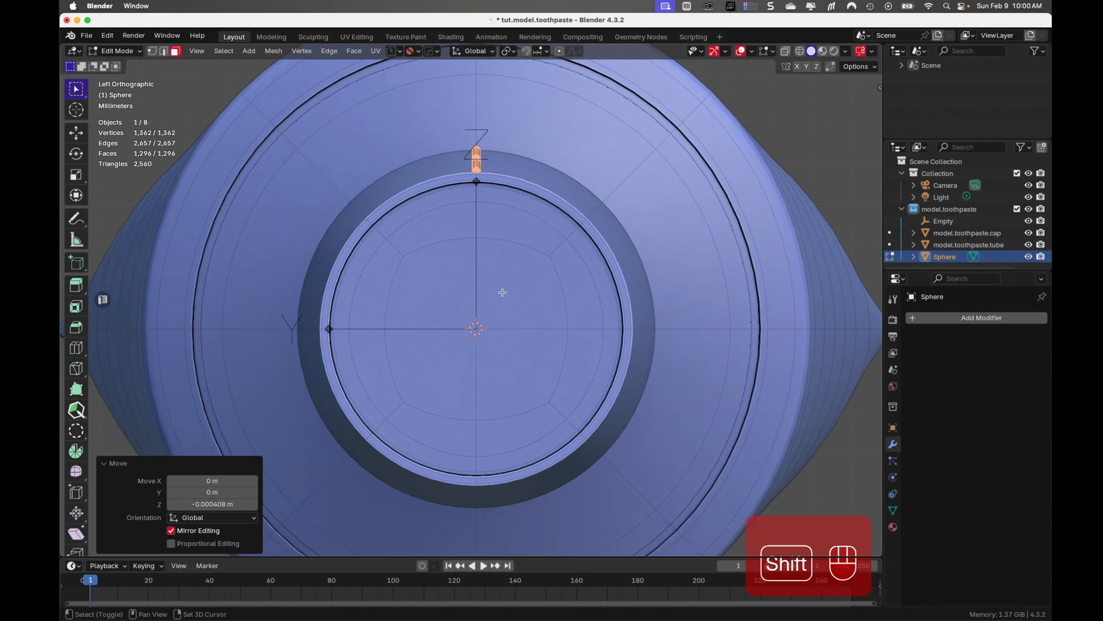
key(alt+e)
click(497, 173)
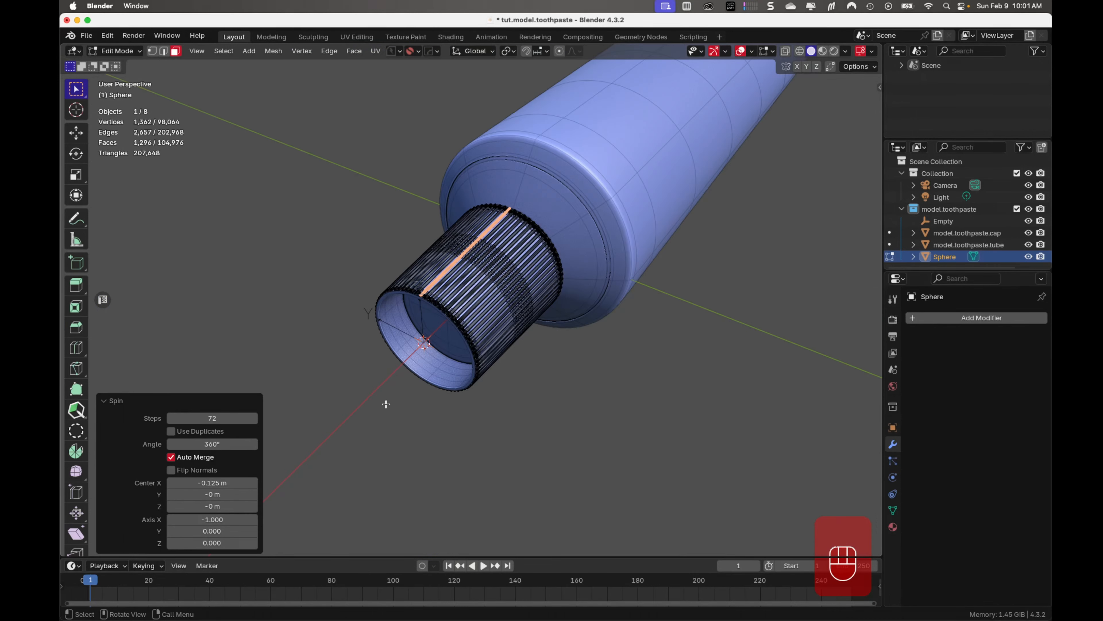
Return to Object Mode, deselect the cap ridges, and save the file
key(Tab)
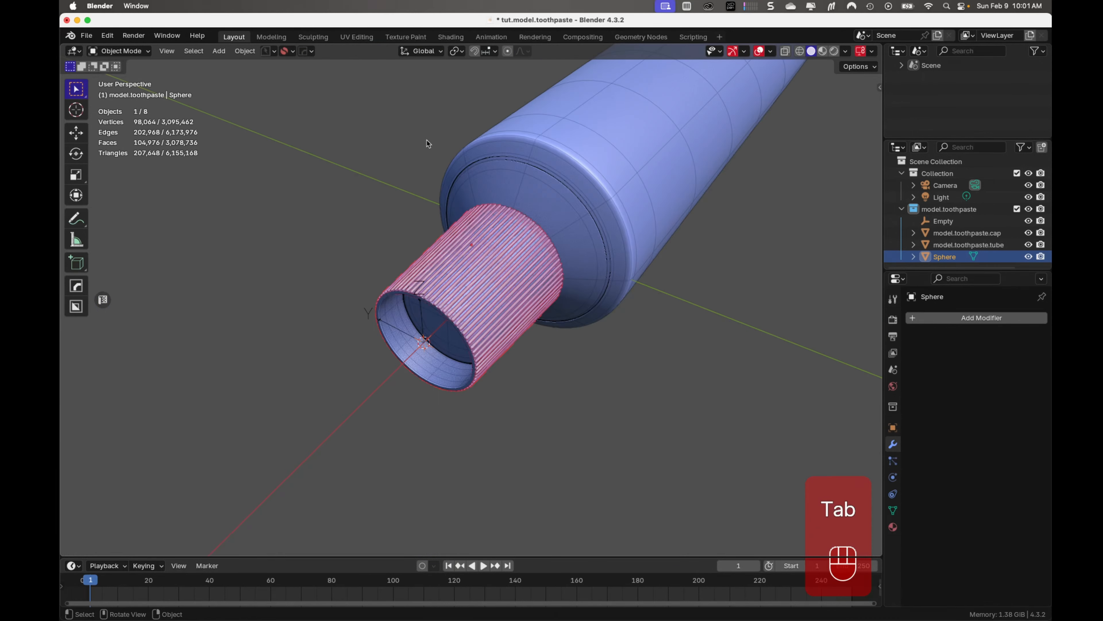
click(558, 390)
key(cmd+s)
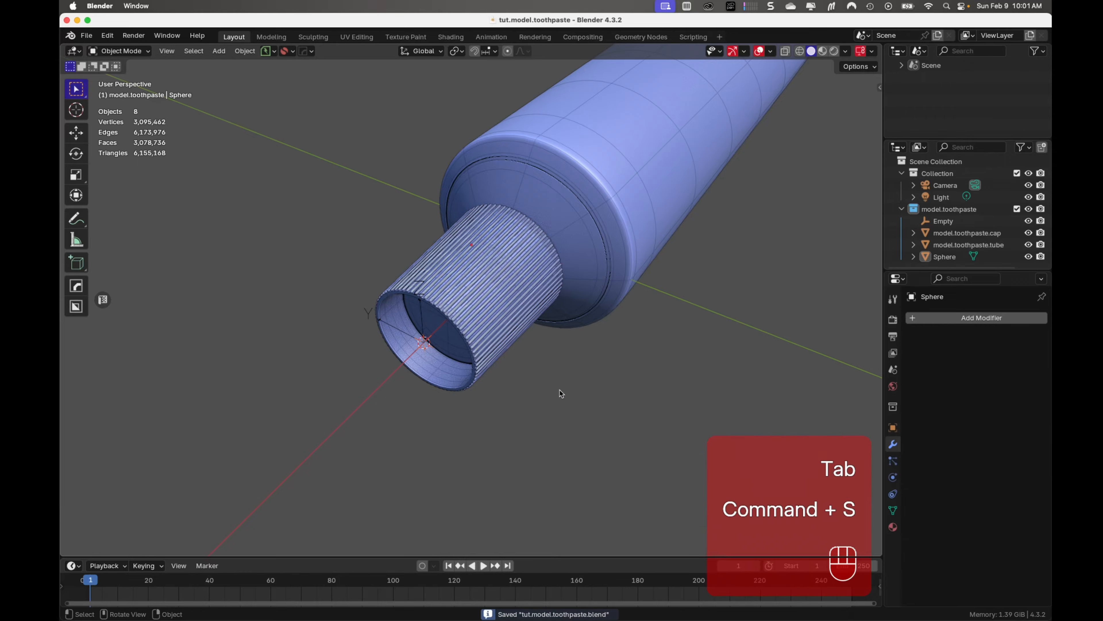
Select the ridges around the cap and rename the object as model.toothpaste.cap.grips
middle_drag(559, 390, 415, 385)
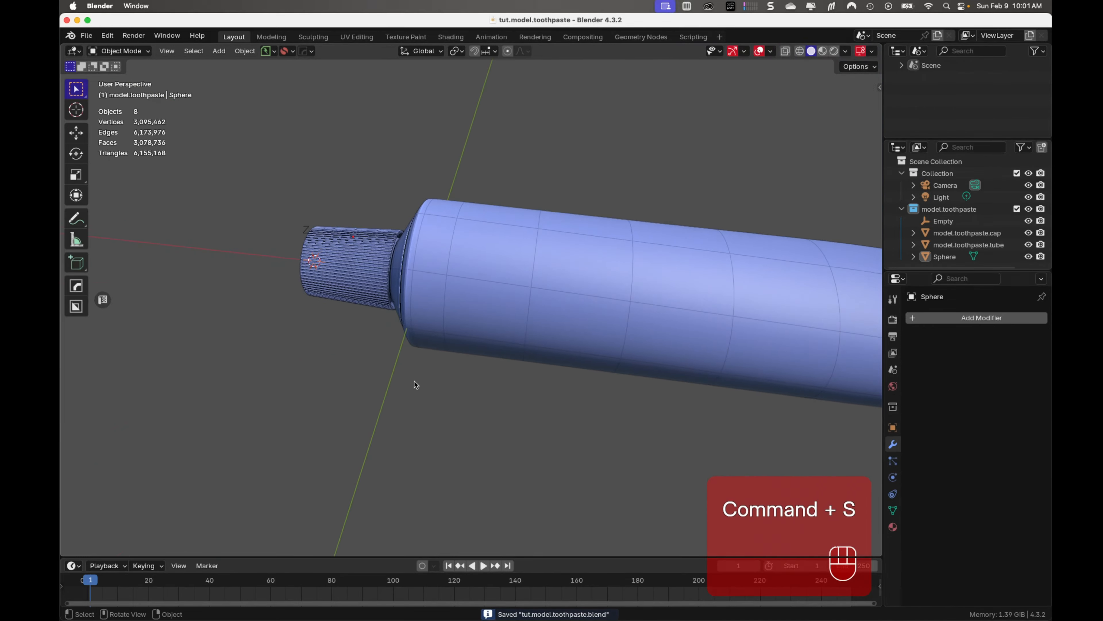
scroll(413, 383, up, 5)
shift+middle_drag(421, 326, 603, 304)
middle_drag(404, 351, 548, 331)
shift+middle_drag(172, 383, 485, 306)
click(362, 330)
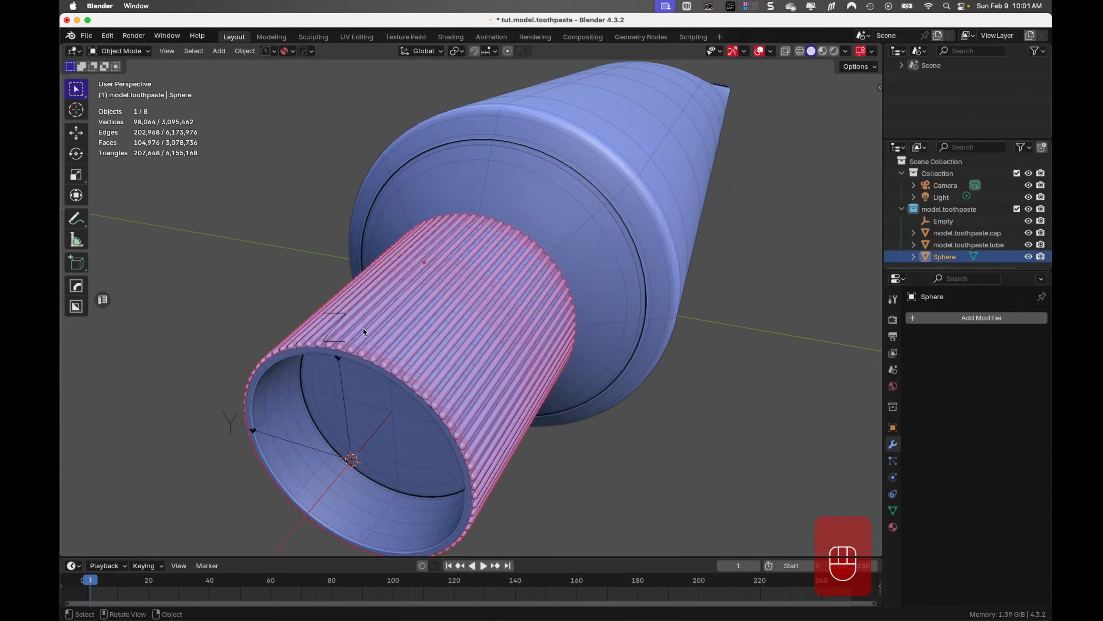
double_click(951, 256)
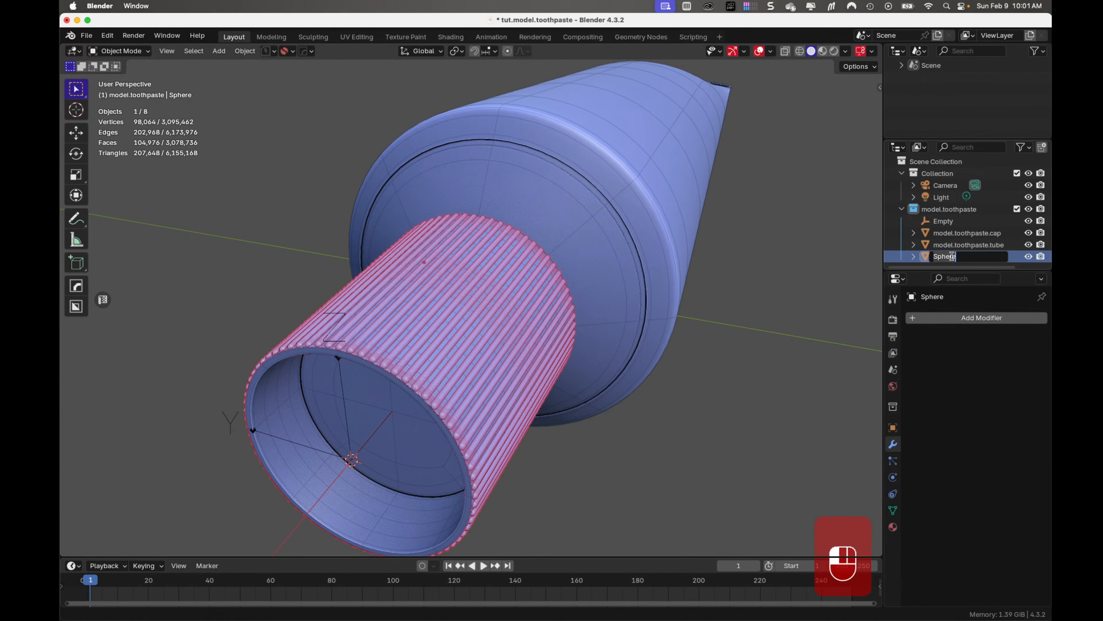
text(mod)
text(el.toothpaste.)
text(cap)
text(.grips)
key(Return)
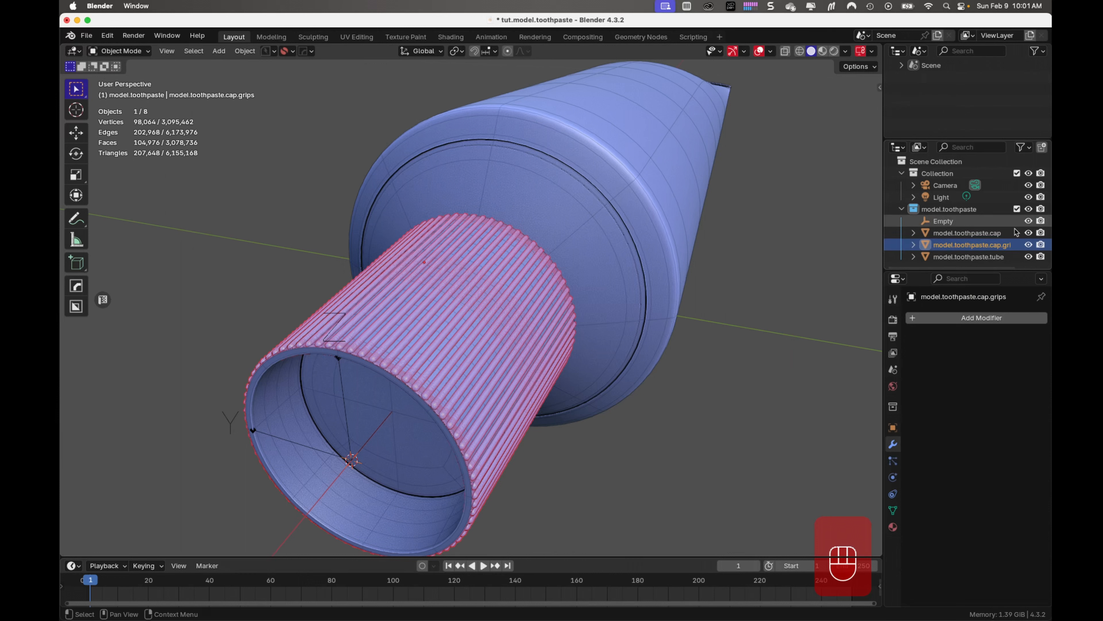
Parent the grips to model.toothpaste.cap using the Object option, deselect both, and save the file
super+click(973, 235)
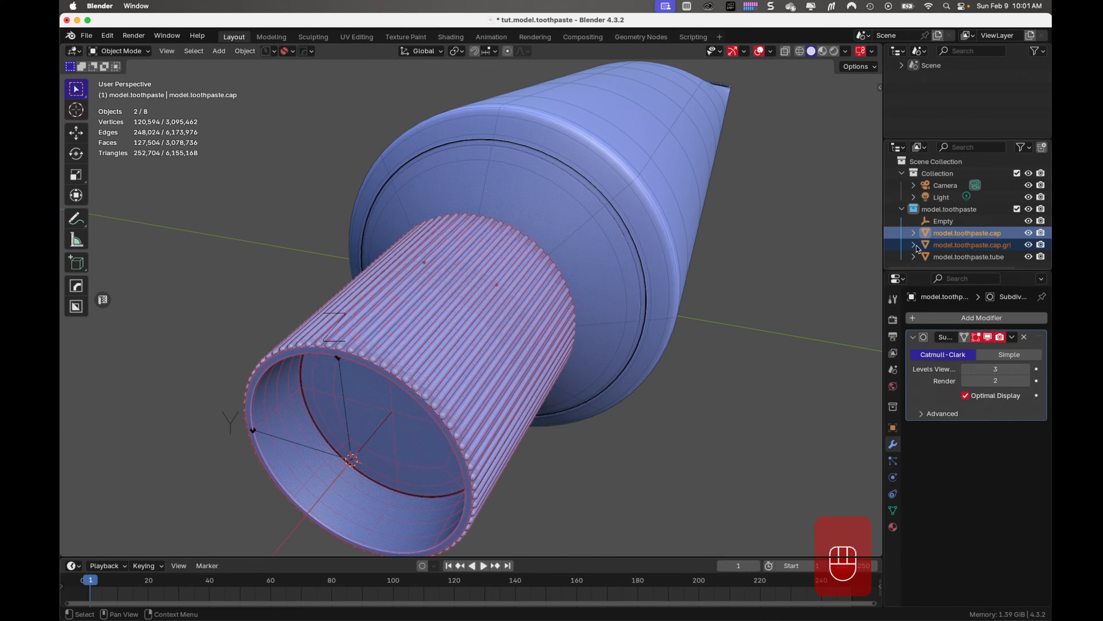
key(ctrl+p)
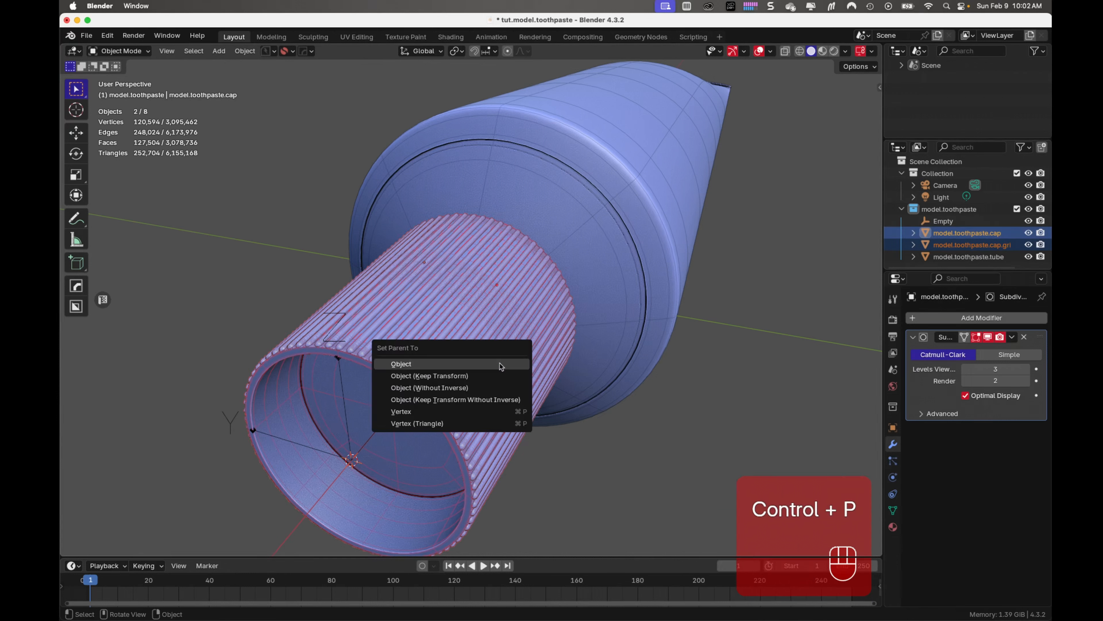
click(500, 363)
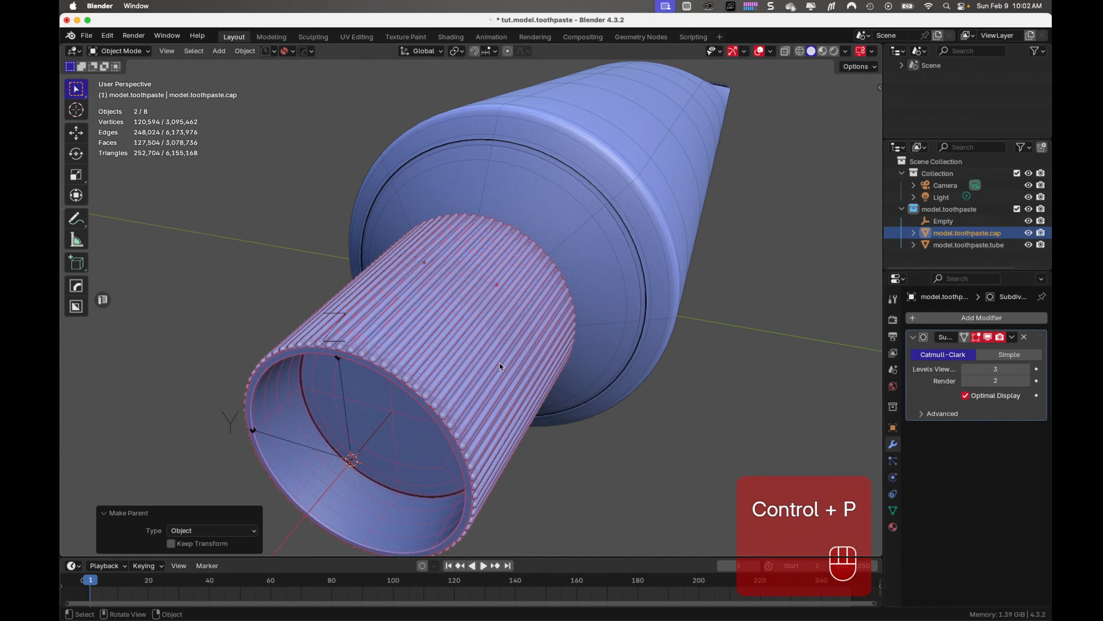
click(648, 392)
key(super+s)
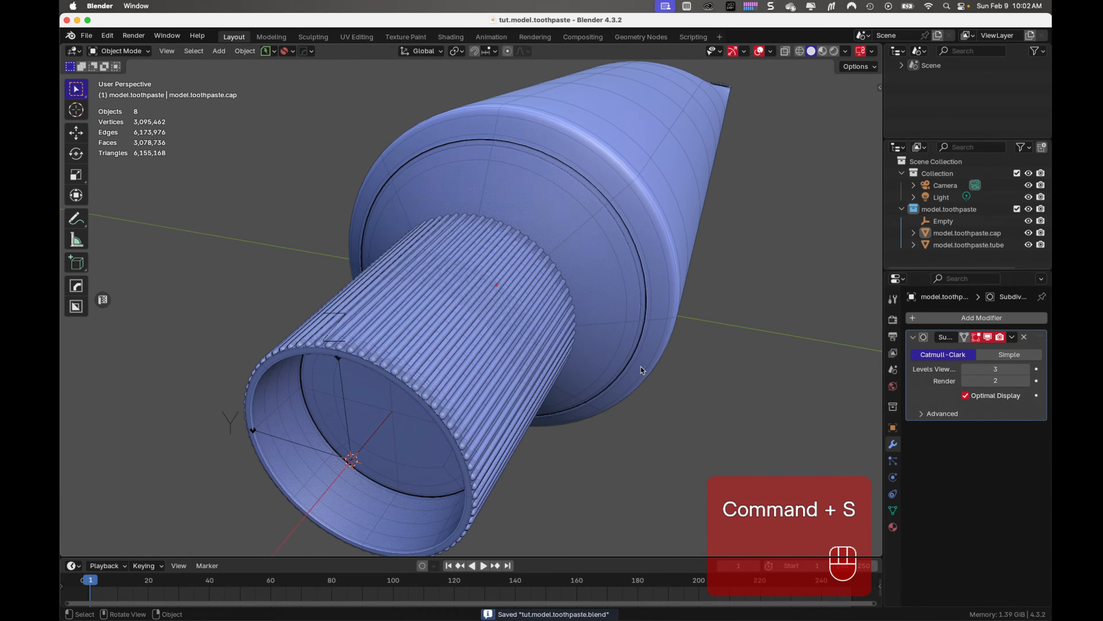
Hide the Empty at the cap's open end, deselect everything, and save the file
middle_drag(684, 334, 665, 346)
scroll(664, 346, down, 2)
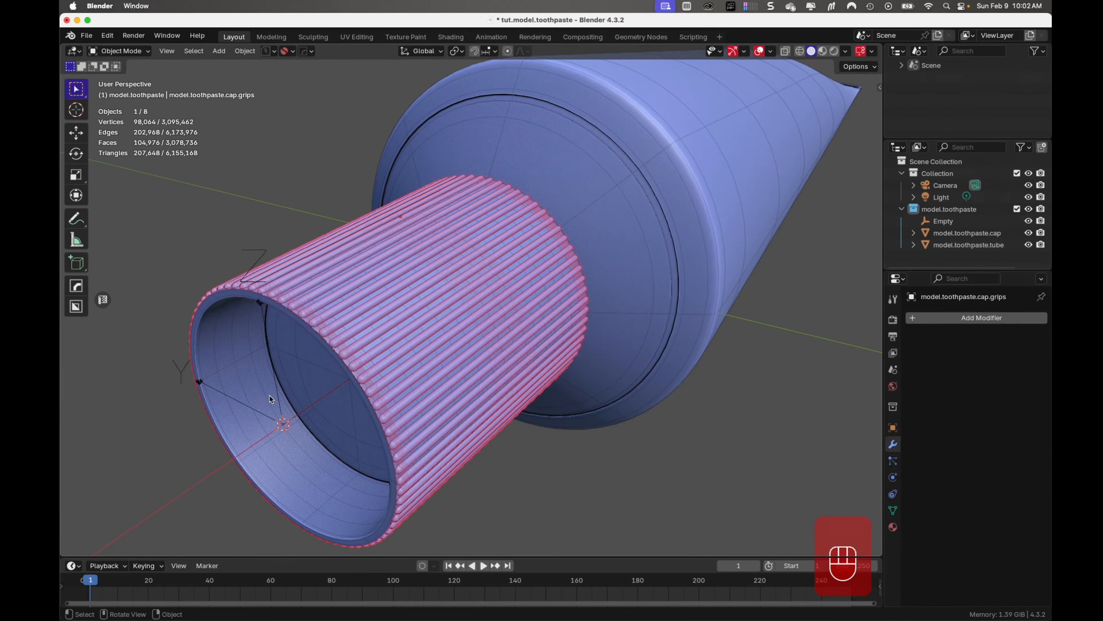
click(274, 393)
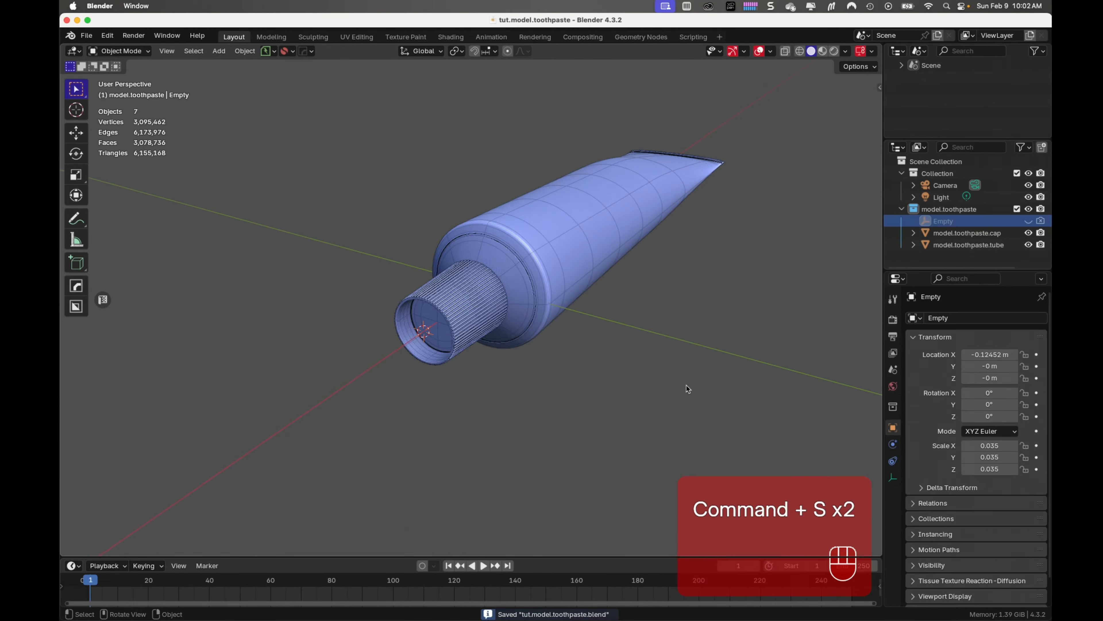
shift+middle_drag(686, 385, 282, 335)
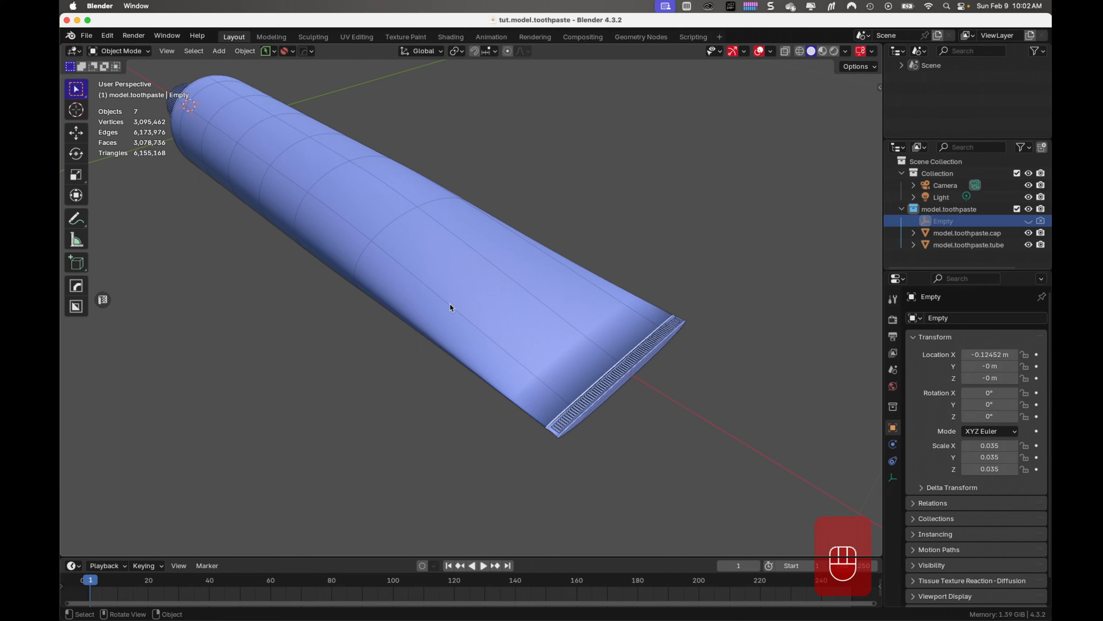
click(423, 267)
key(super+s)
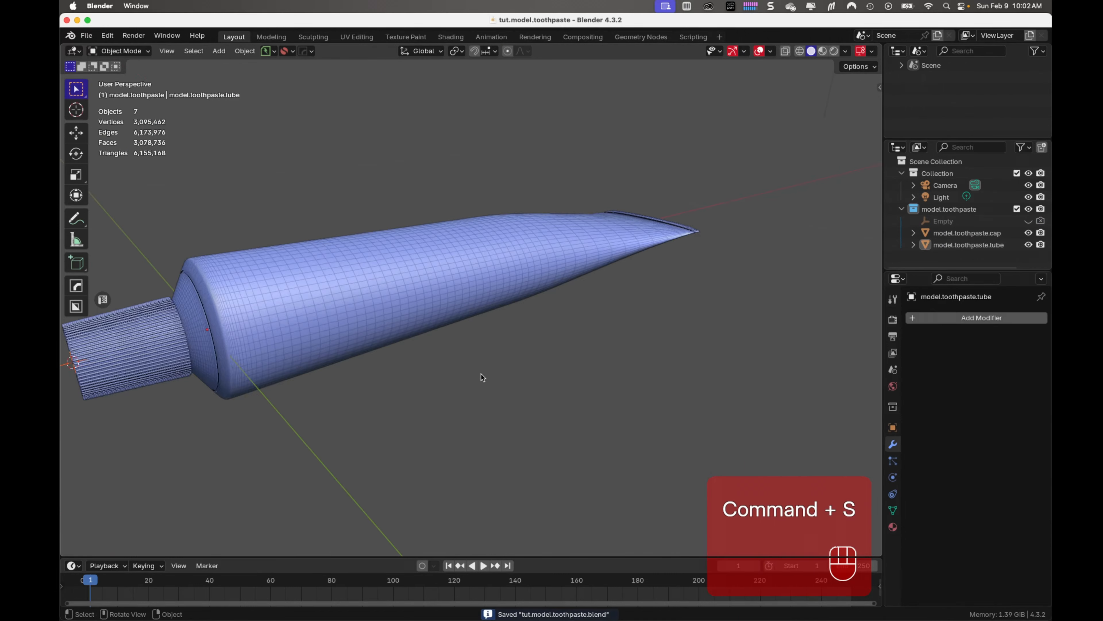
mouse_move(481, 373)
middle_down()
mouse_move(408, 411)
mouse_move(382, 407)
middle_up()
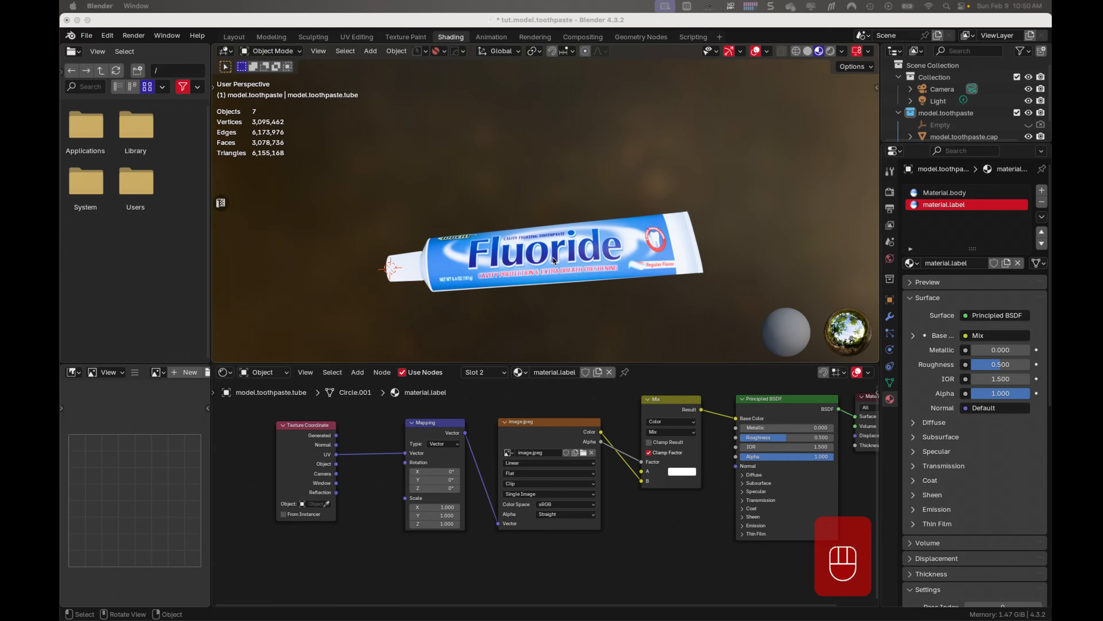
Display image.jpeg in the Image Editor and widen that editor to fit the whole label artwork
middle_drag(700, 549, 661, 570)
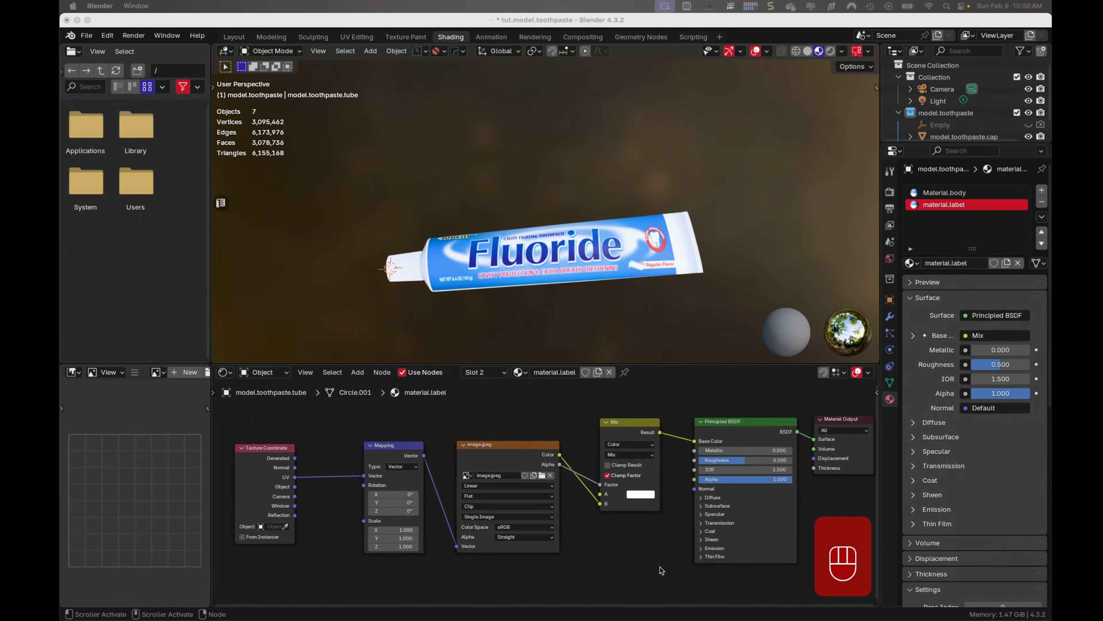
click(890, 383)
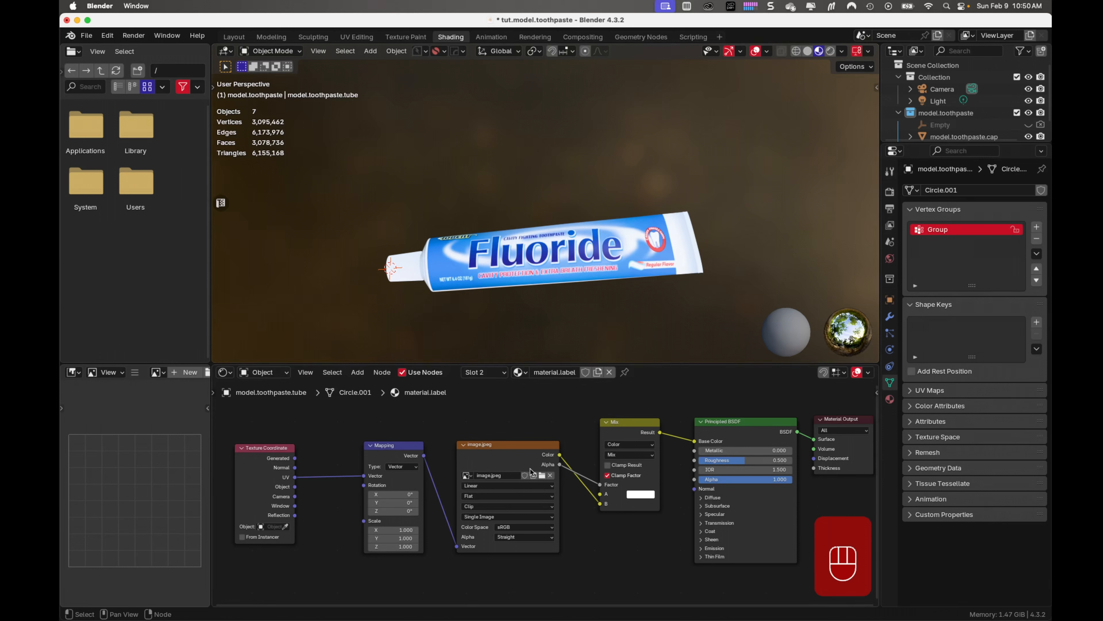
click(165, 372)
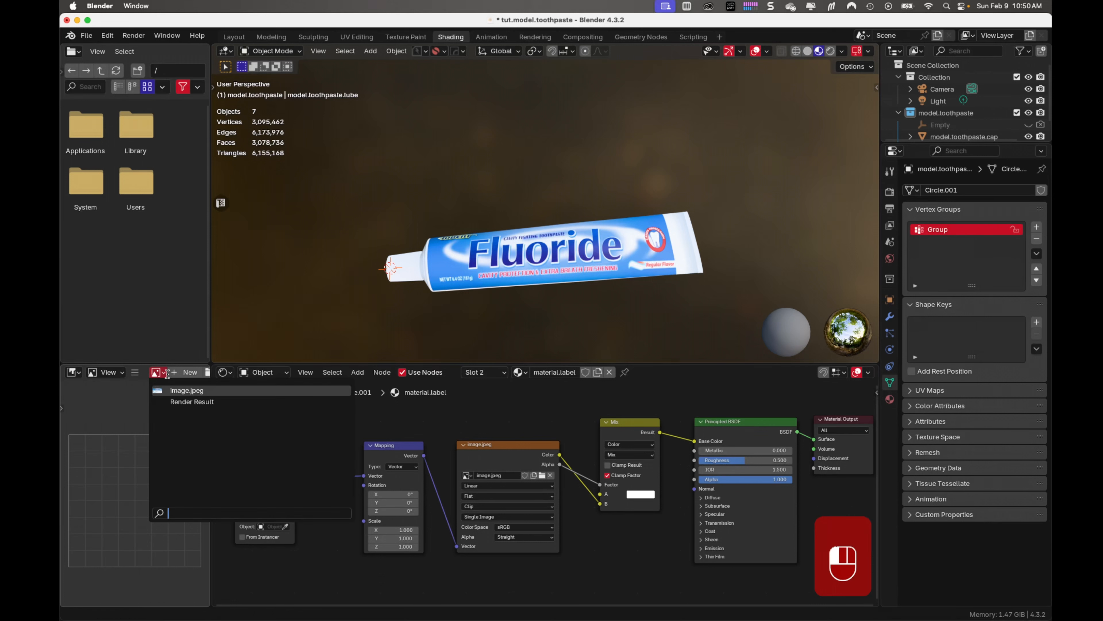
click(184, 390)
scroll(164, 437, down, 4)
scroll(165, 439, up, 2)
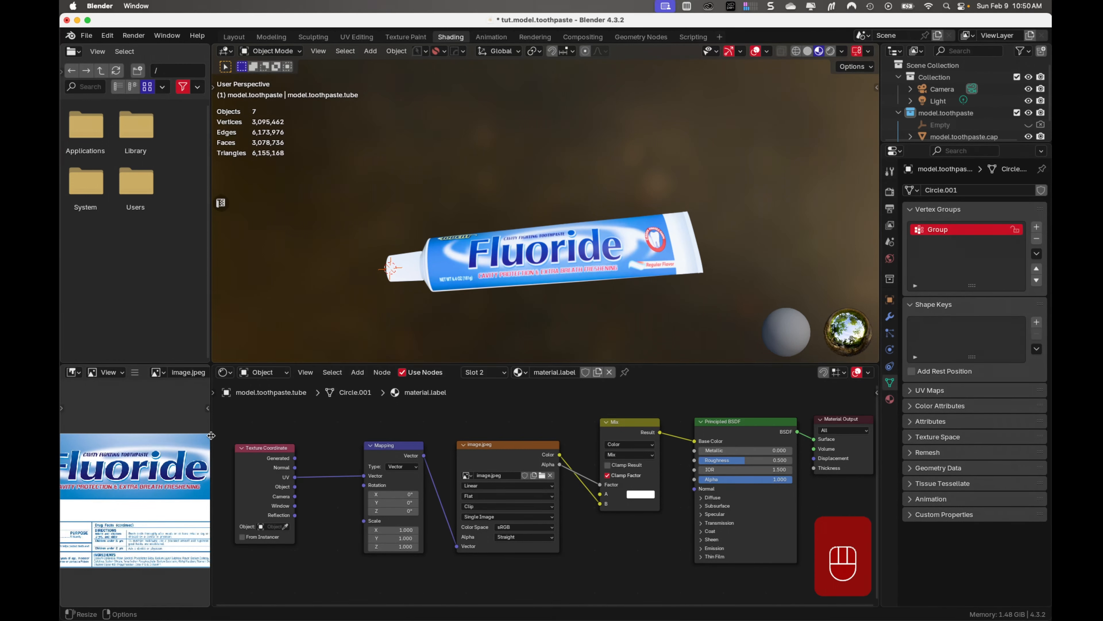
drag(211, 435, 345, 439)
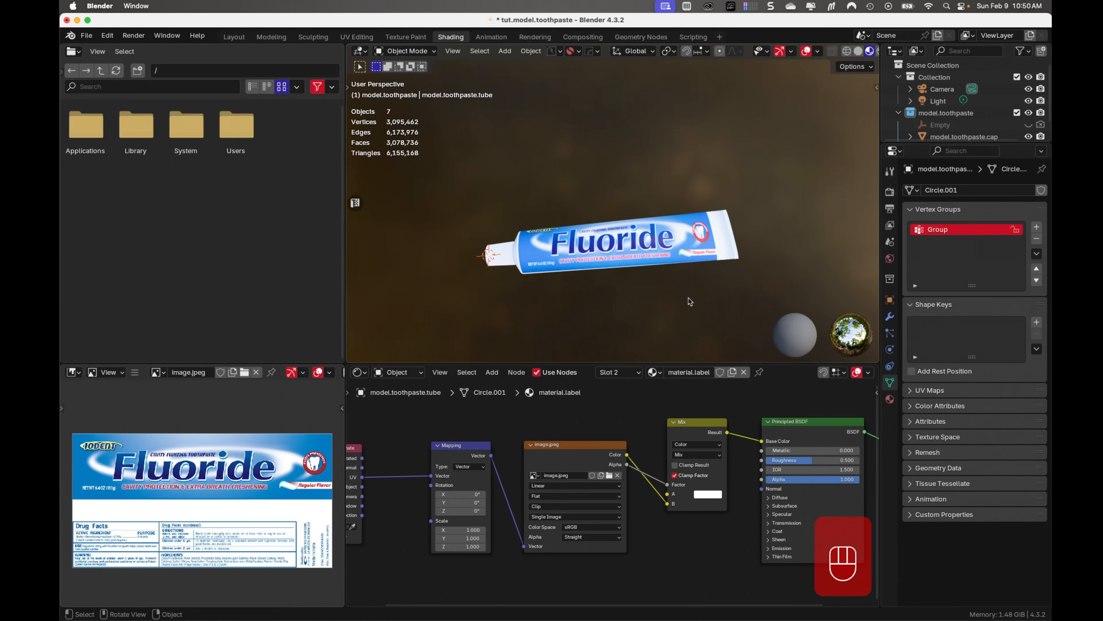
Review the label material's node chain and set the Principled BSDF roughness to 0.126
scroll(673, 564, down, 3)
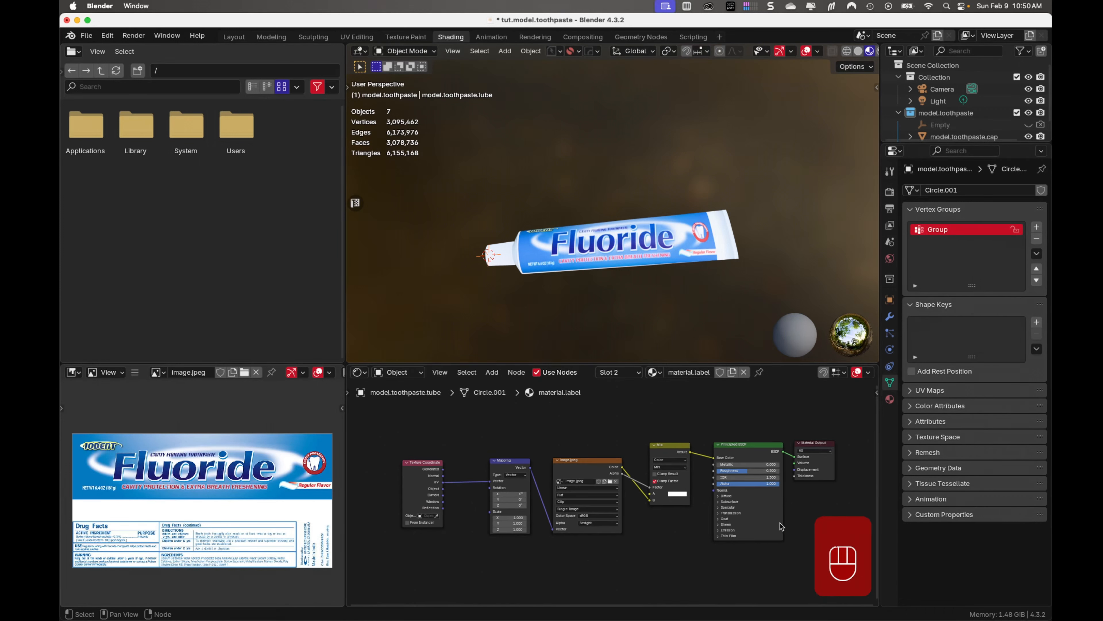
middle_drag(673, 565, 677, 535)
scroll(628, 491, up, 2)
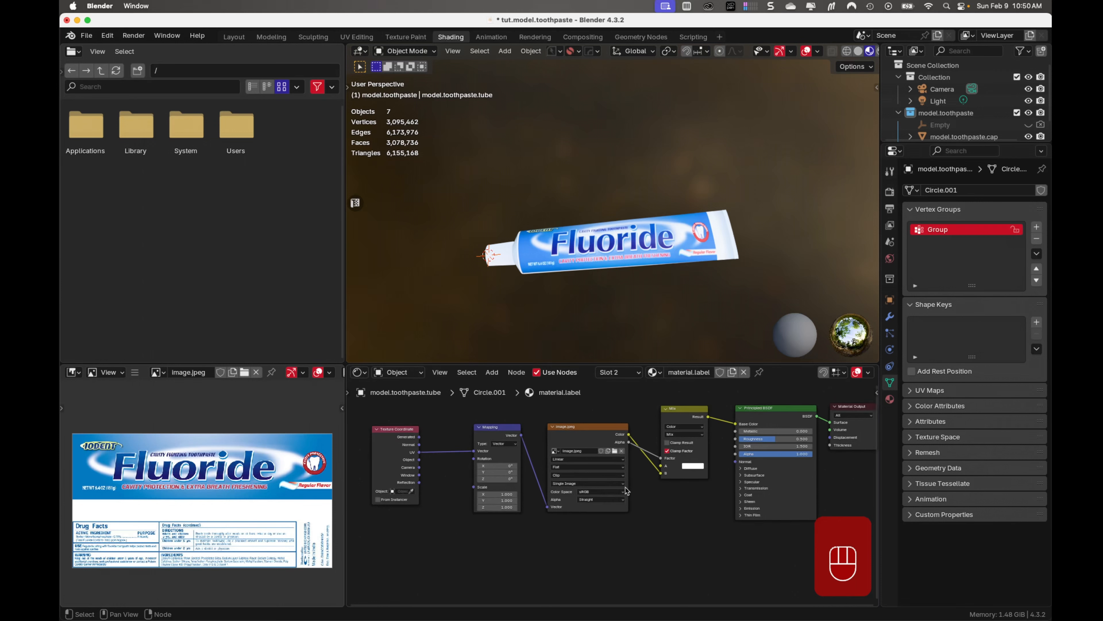
middle_drag(710, 489, 670, 550)
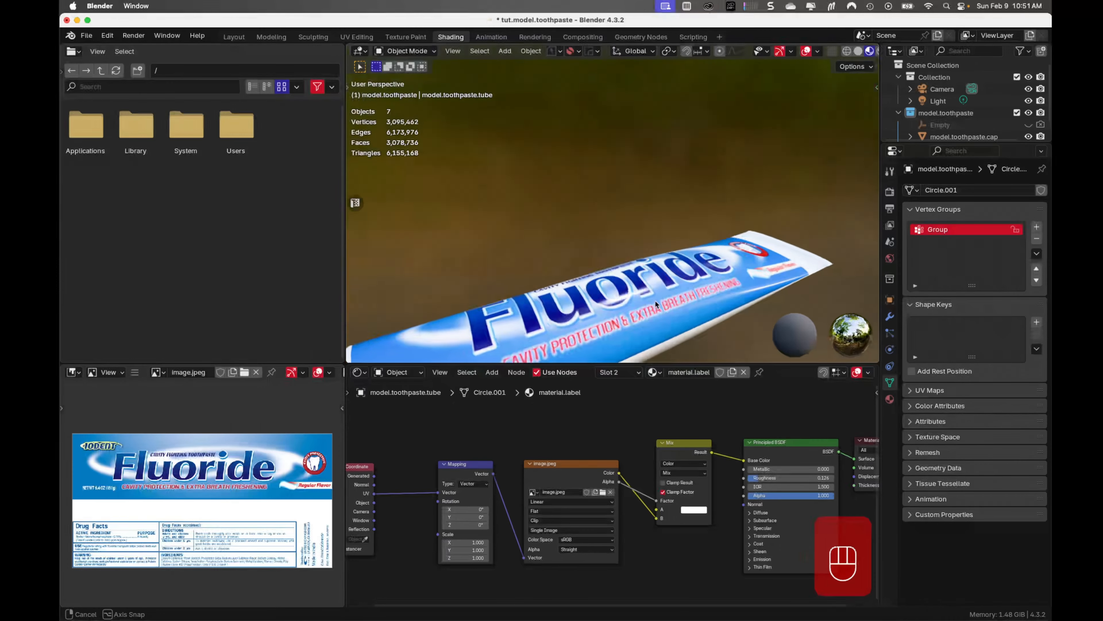
mouse_move(656, 300)
middle_down()
mouse_move(706, 238)
mouse_move(655, 296)
mouse_move(669, 255)
mouse_move(639, 294)
middle_up()
scroll(705, 240, down, 5)
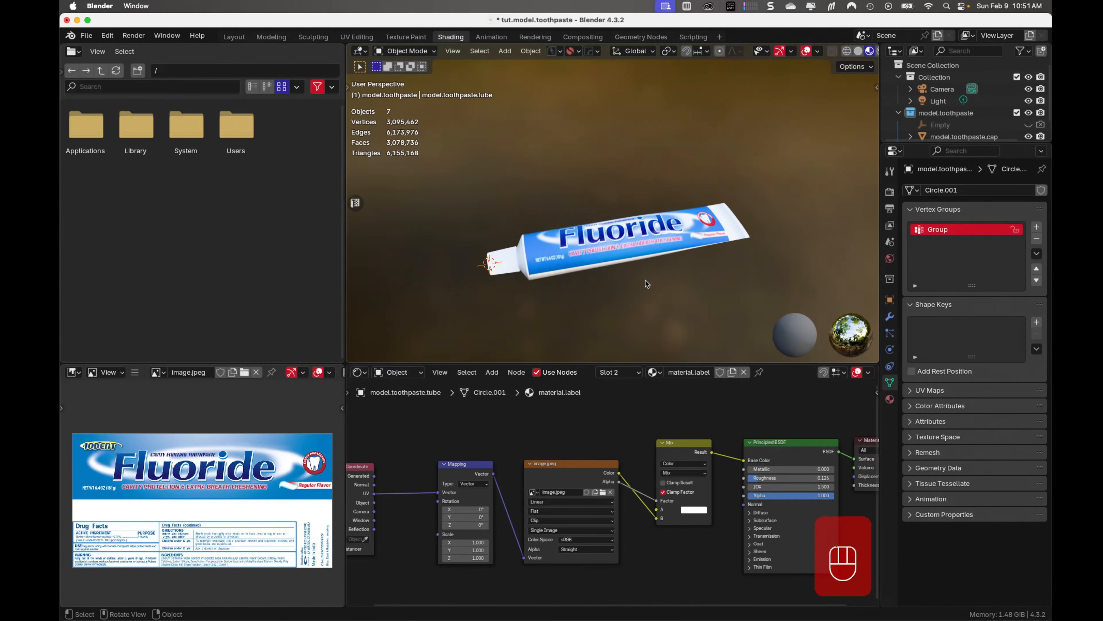
scroll(645, 280, up, 2)
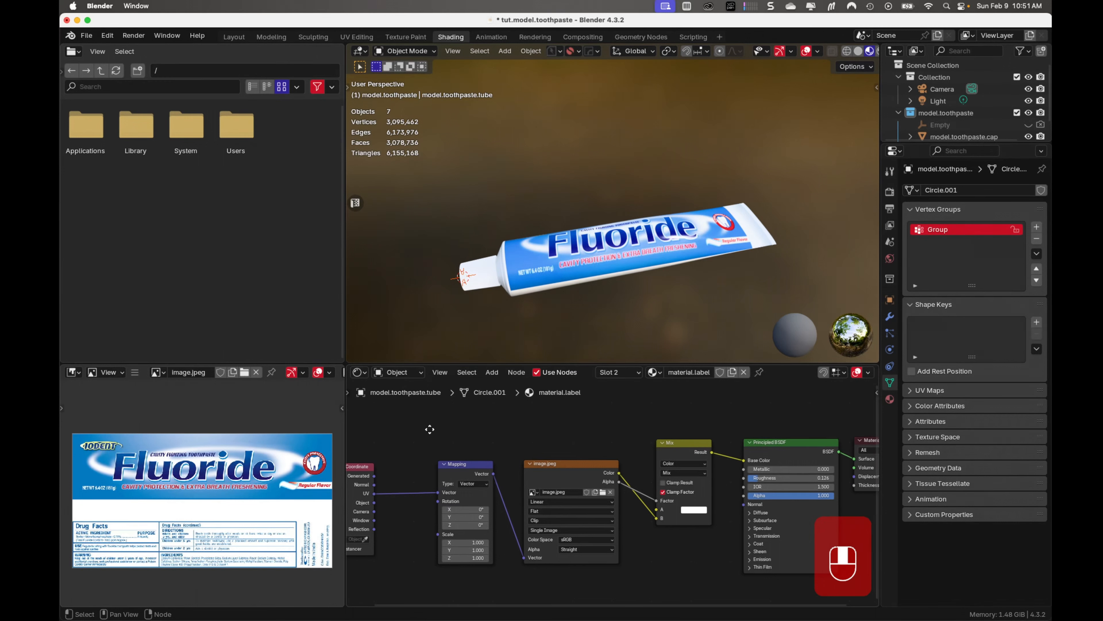
middle_drag(429, 429, 479, 418)
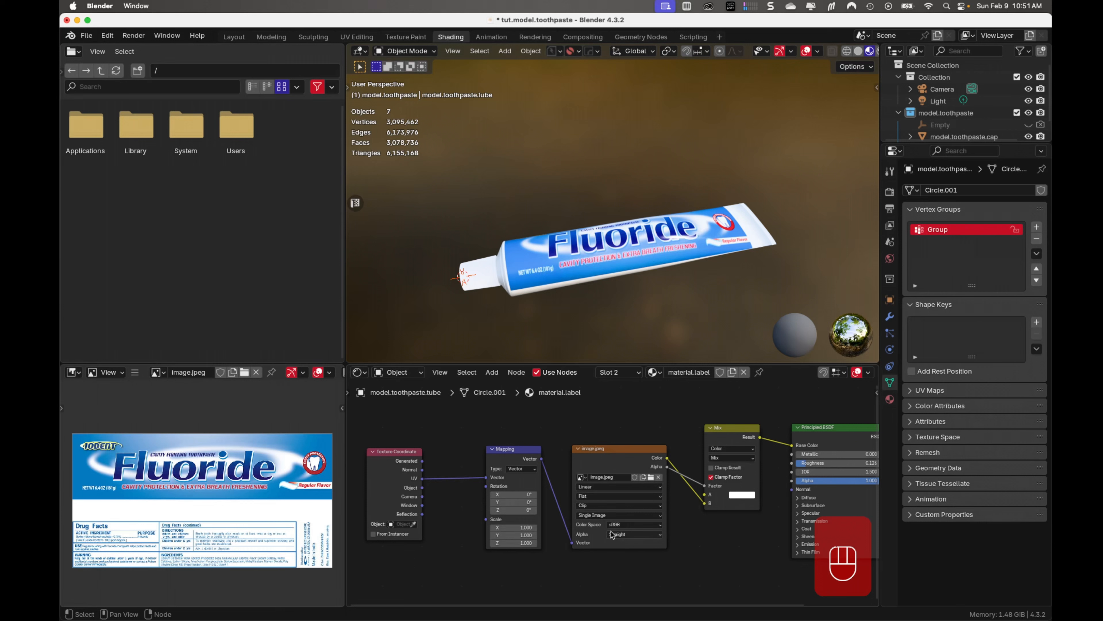
scroll(625, 522, up, 1)
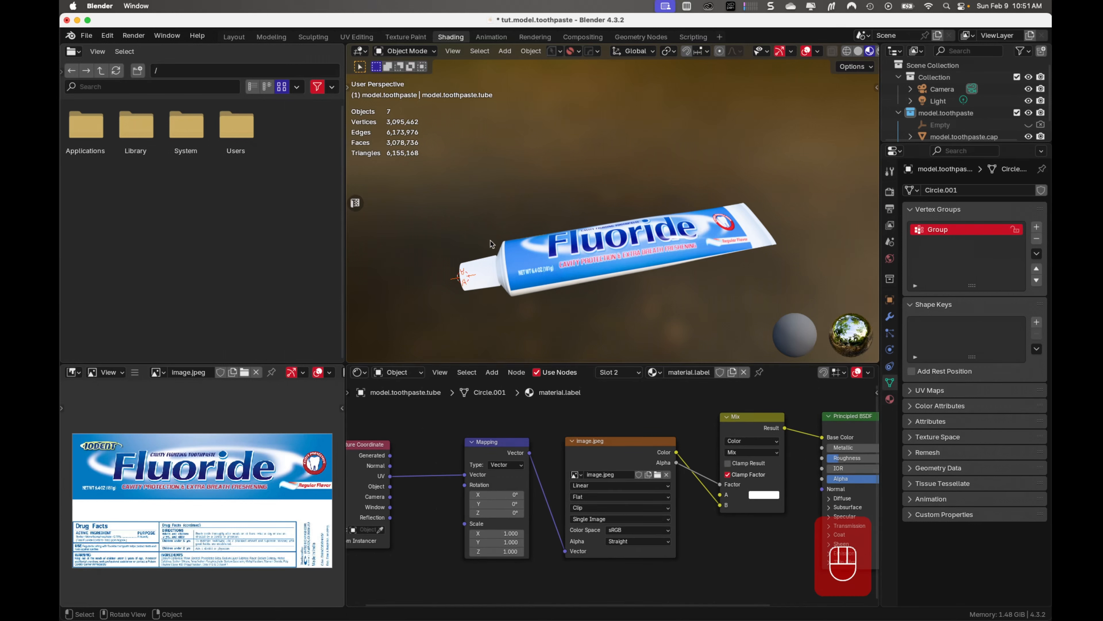
Switch to the UV Editing workspace and save the file
click(356, 37)
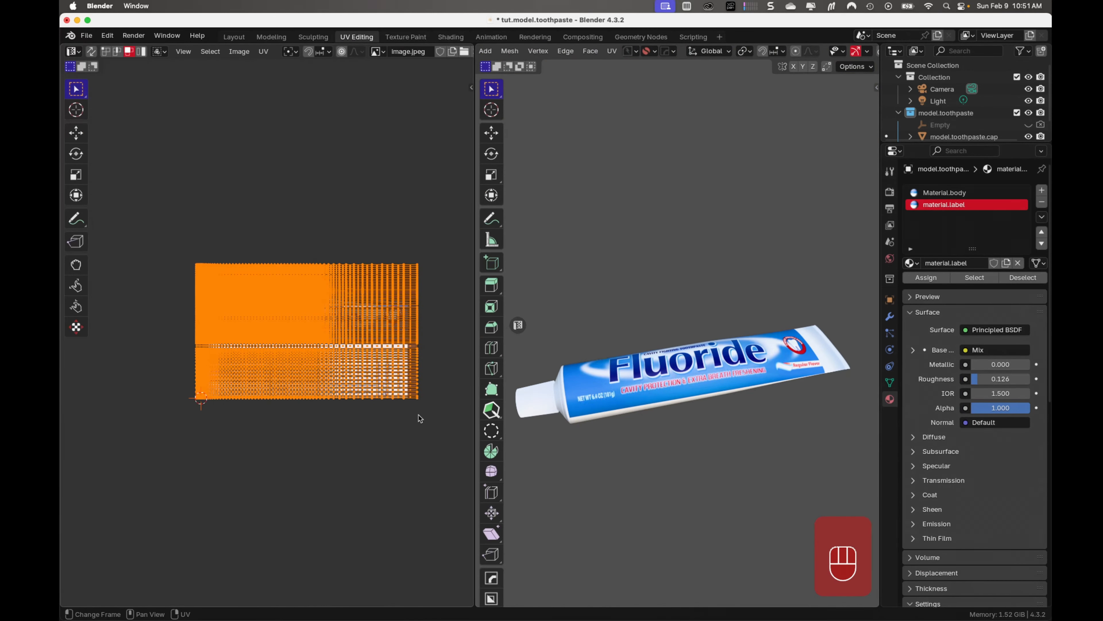
middle_drag(686, 487, 619, 531)
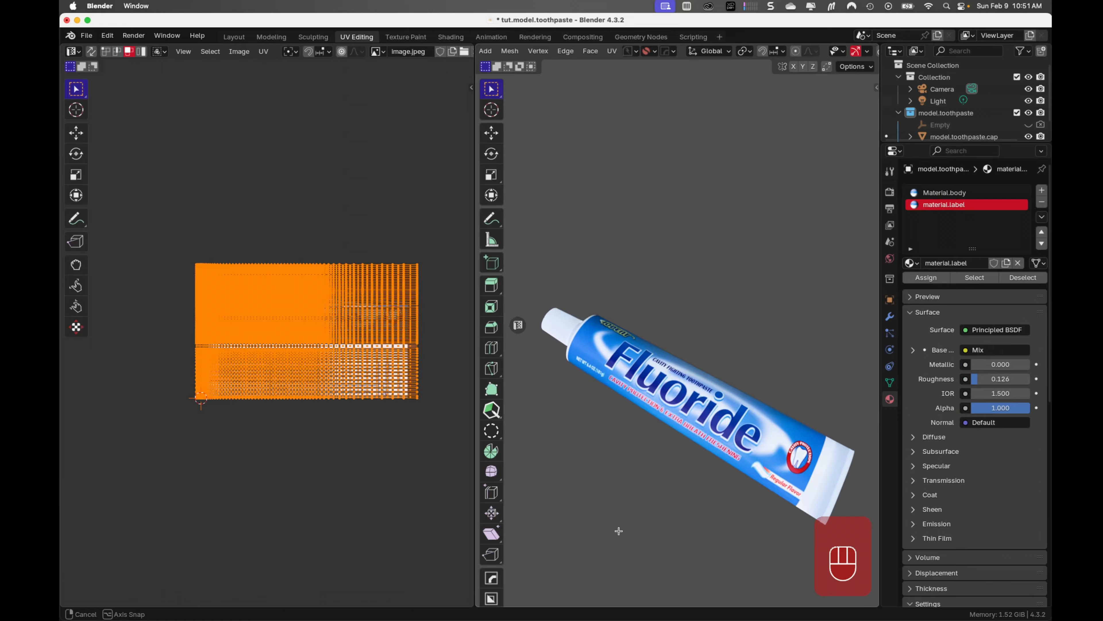
key(super+s)
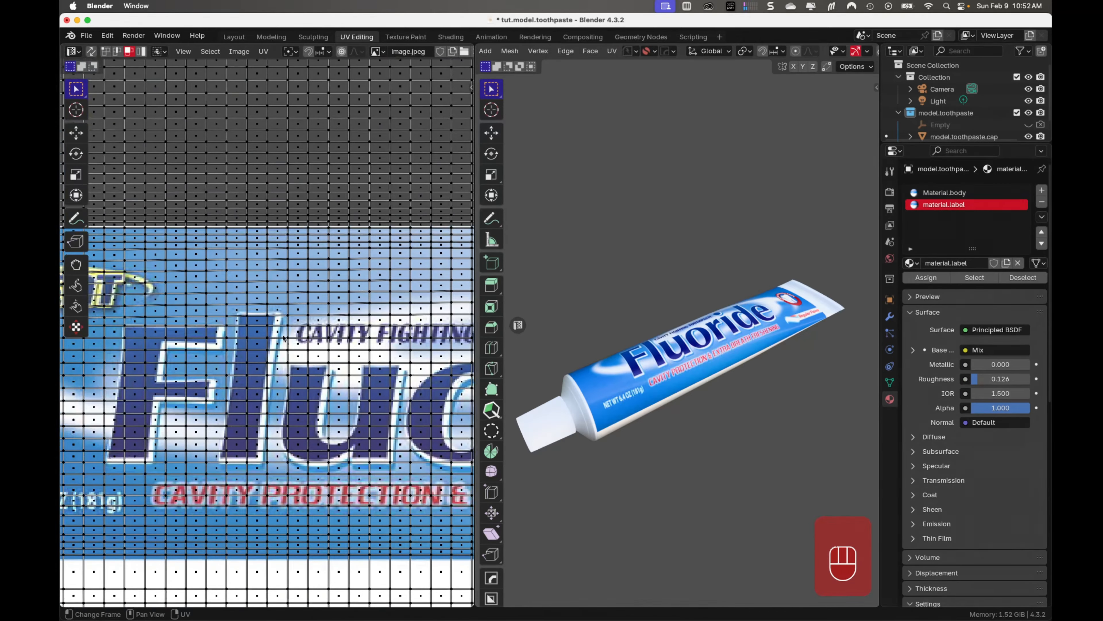
Examine how the label faces' UV grid lies over image.jpeg and how the artwork wraps around the tube
scroll(391, 519, up, 5)
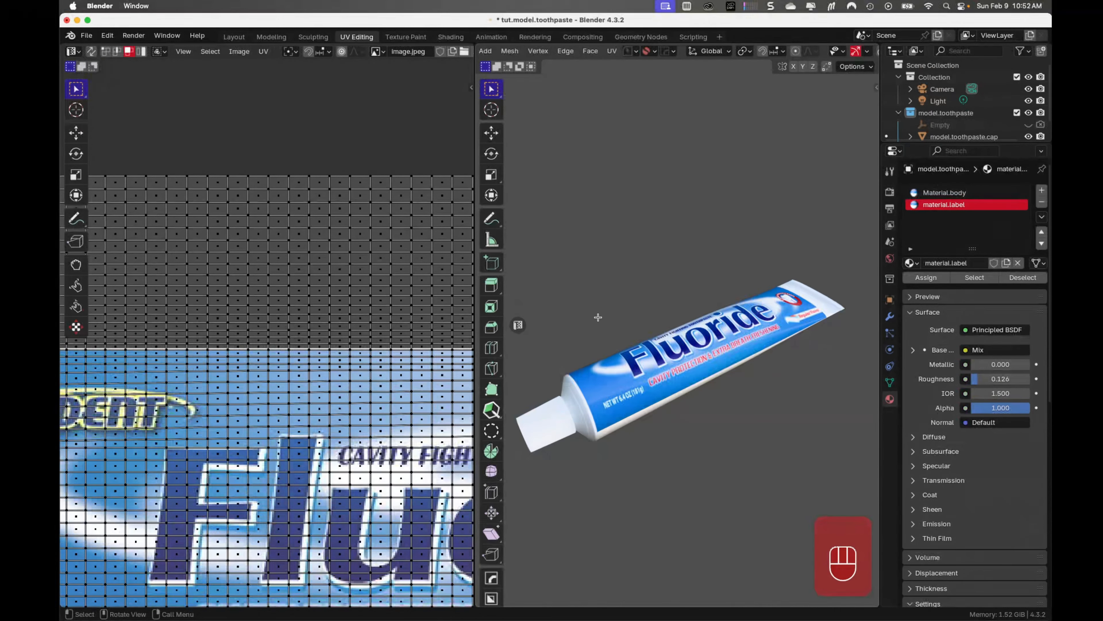
scroll(437, 328, down, 8)
shift+middle_drag(436, 328, 324, 341)
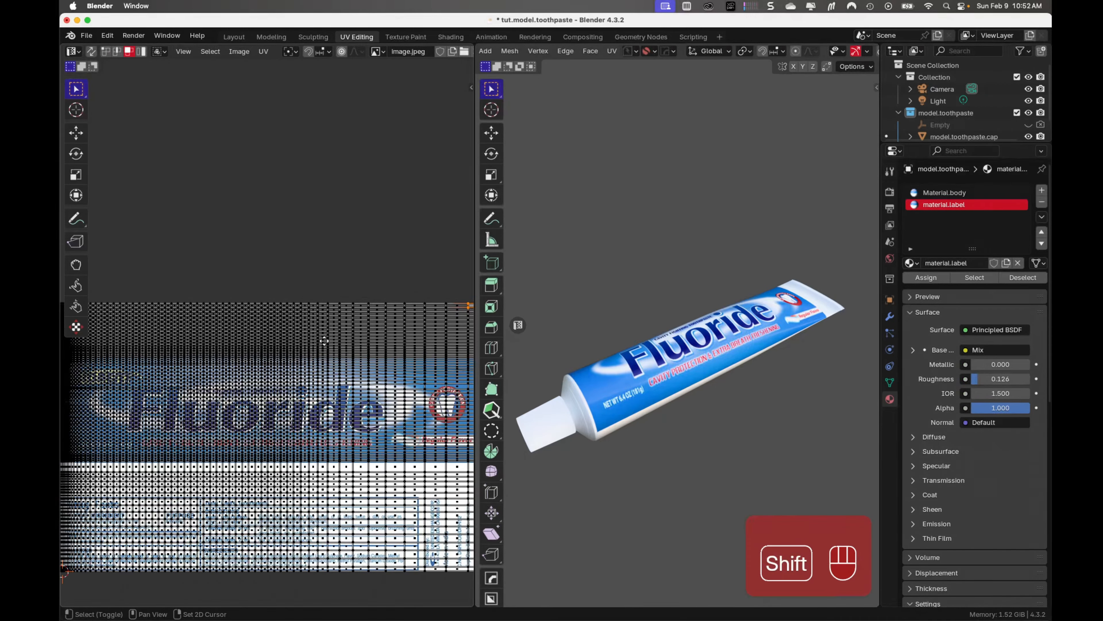
middle_drag(677, 436, 667, 463)
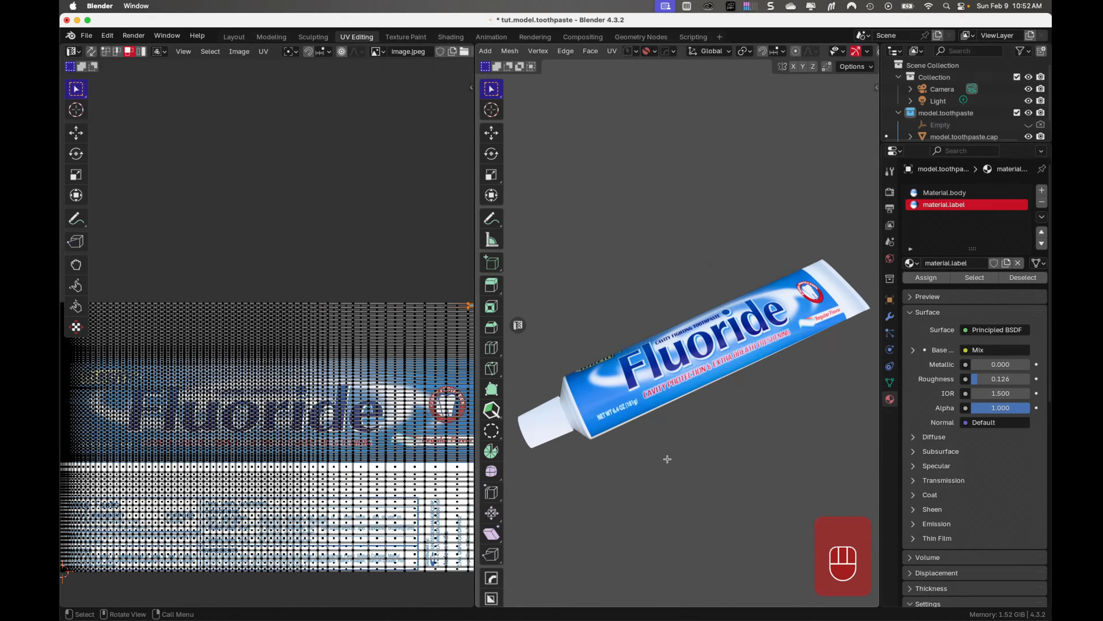
scroll(667, 459, up, 2)
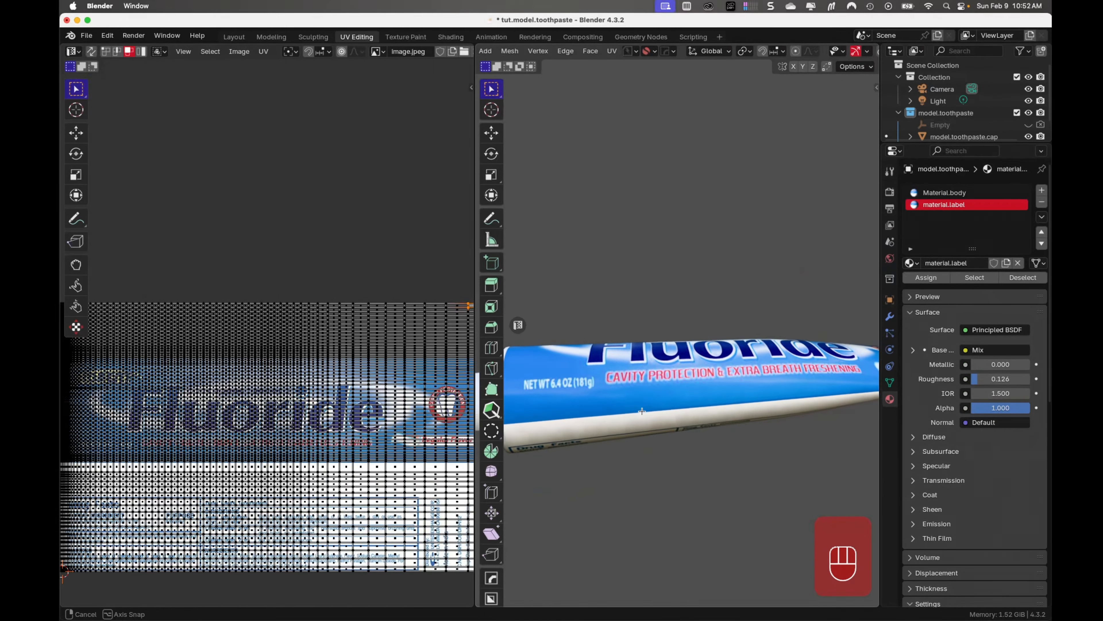